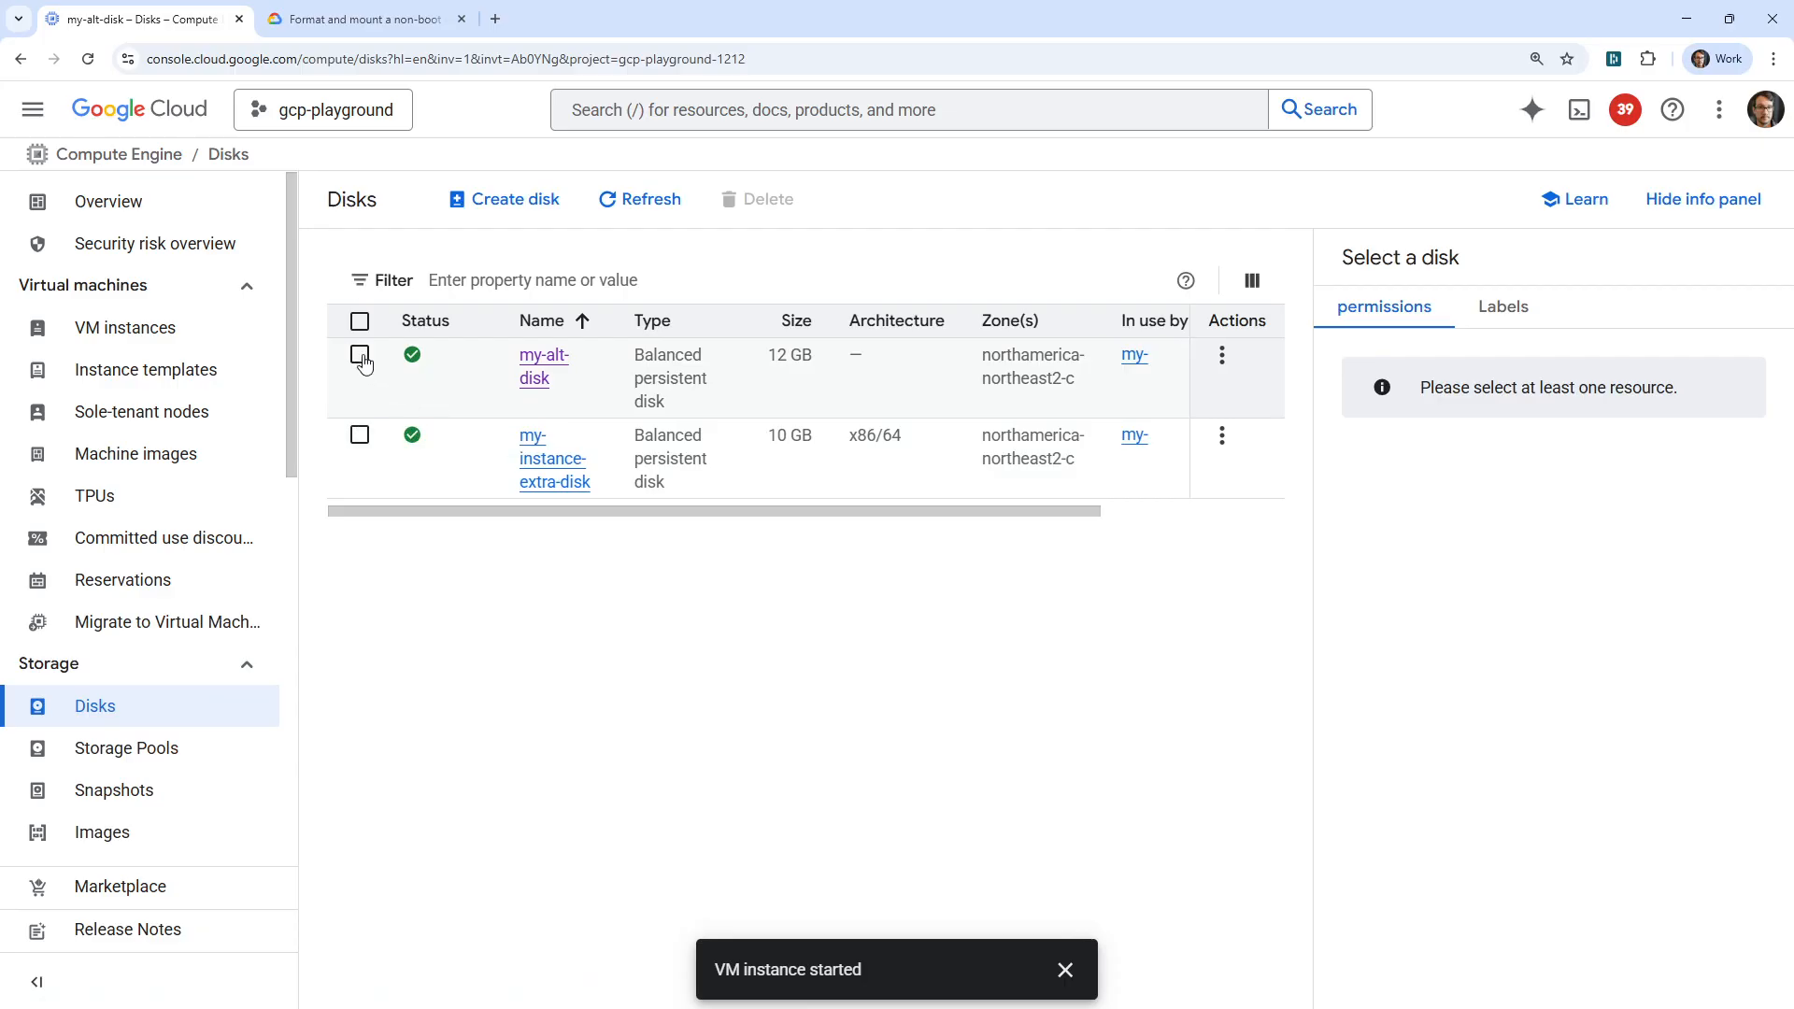
Start creating a snapshot of the disk my-alt-disk and name it hello-world.
left_click(361, 359)
left_click(533, 361)
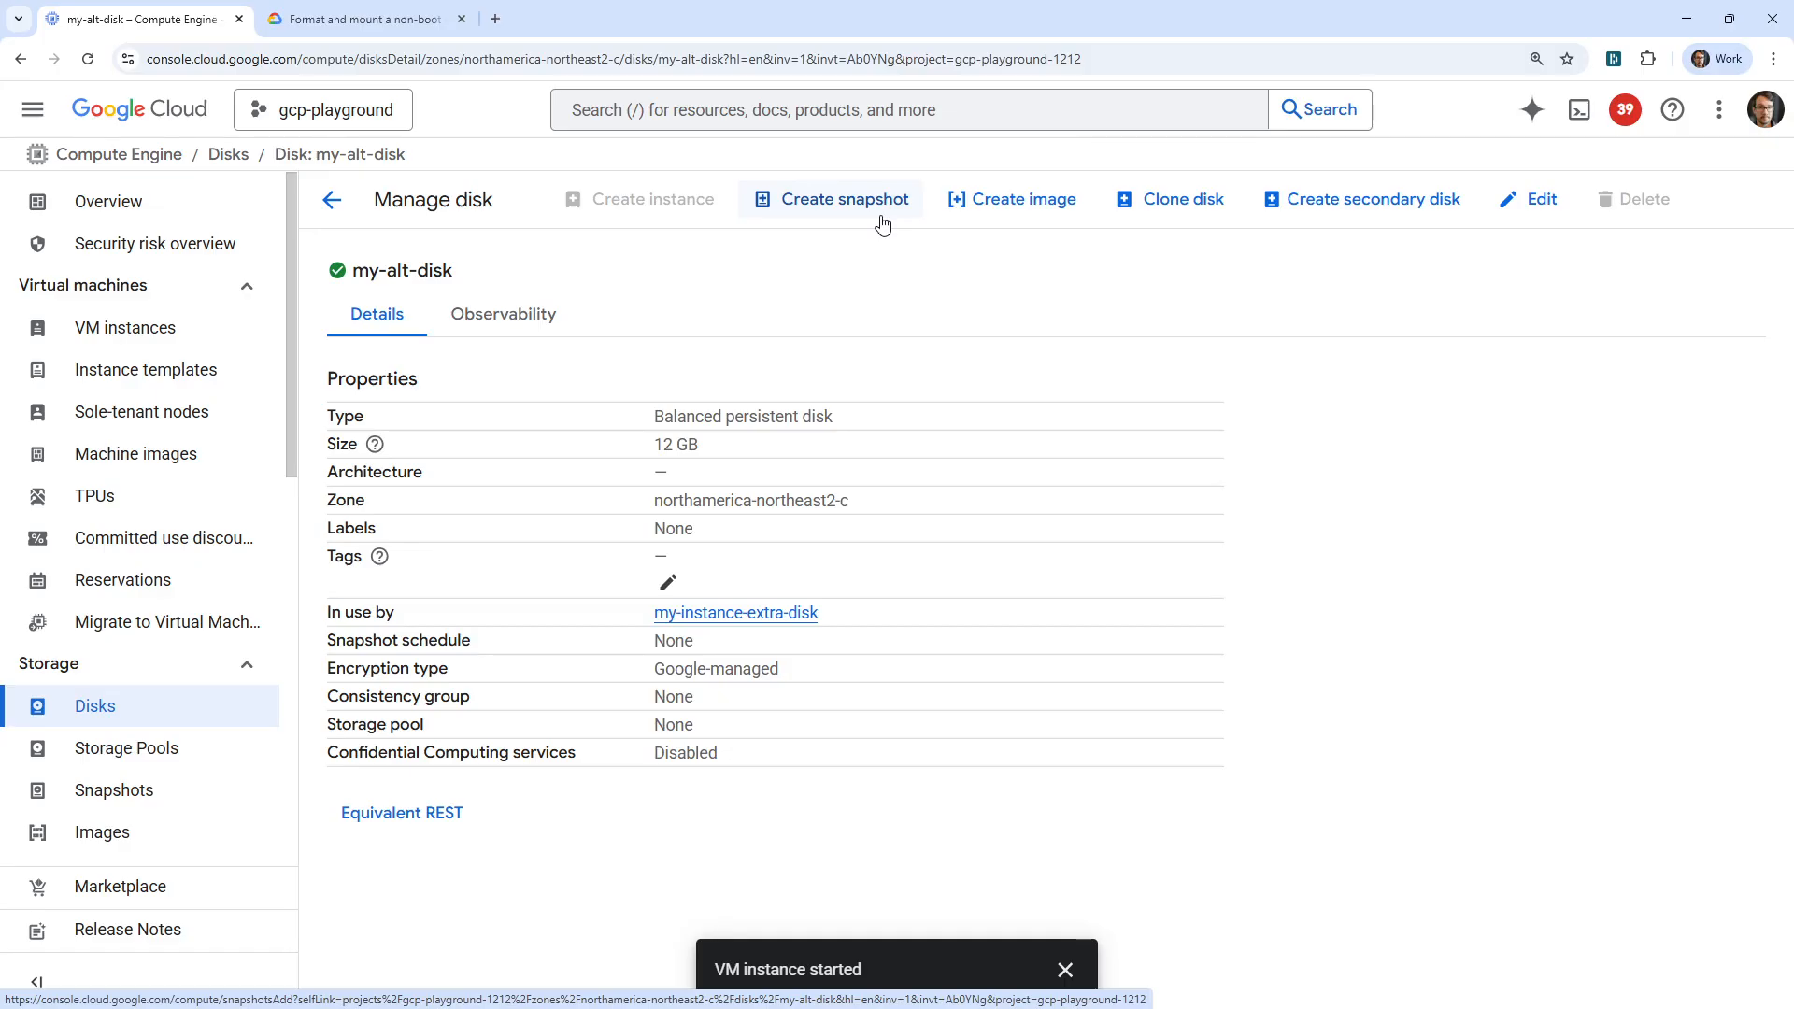
left_click(882, 217)
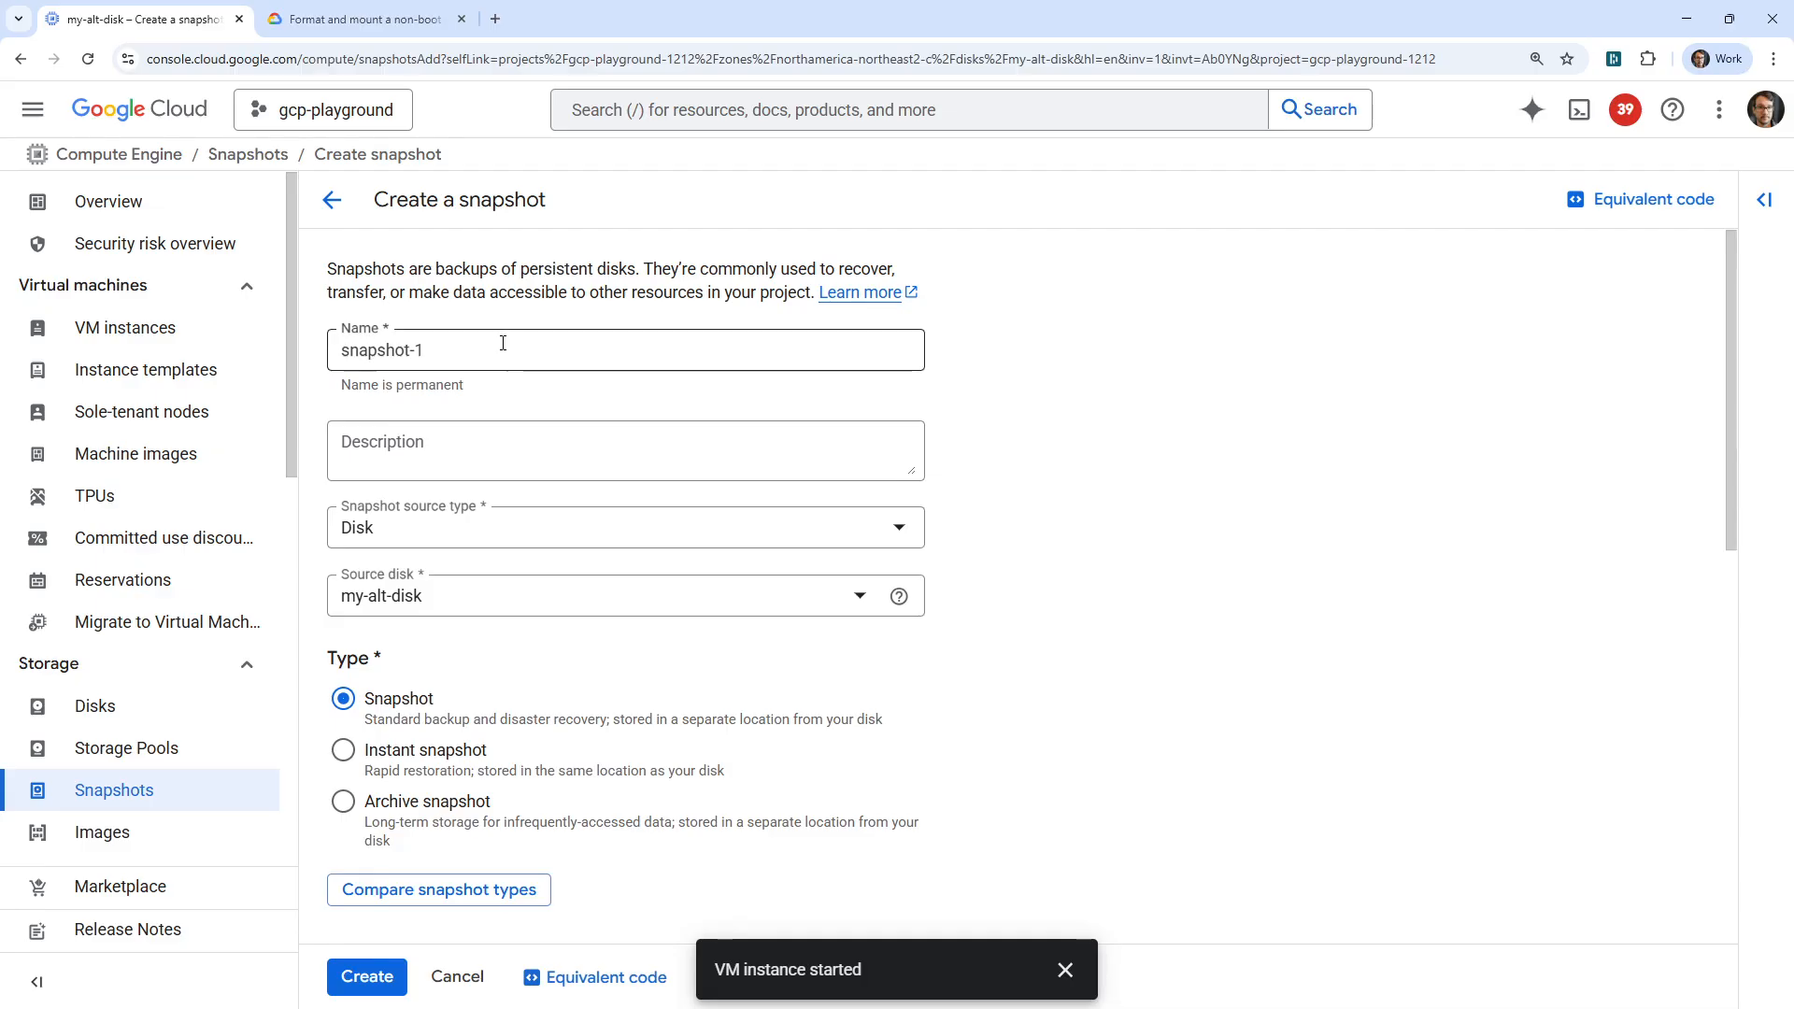
left_click_drag(426, 350, 286, 347)
type("hello-world")
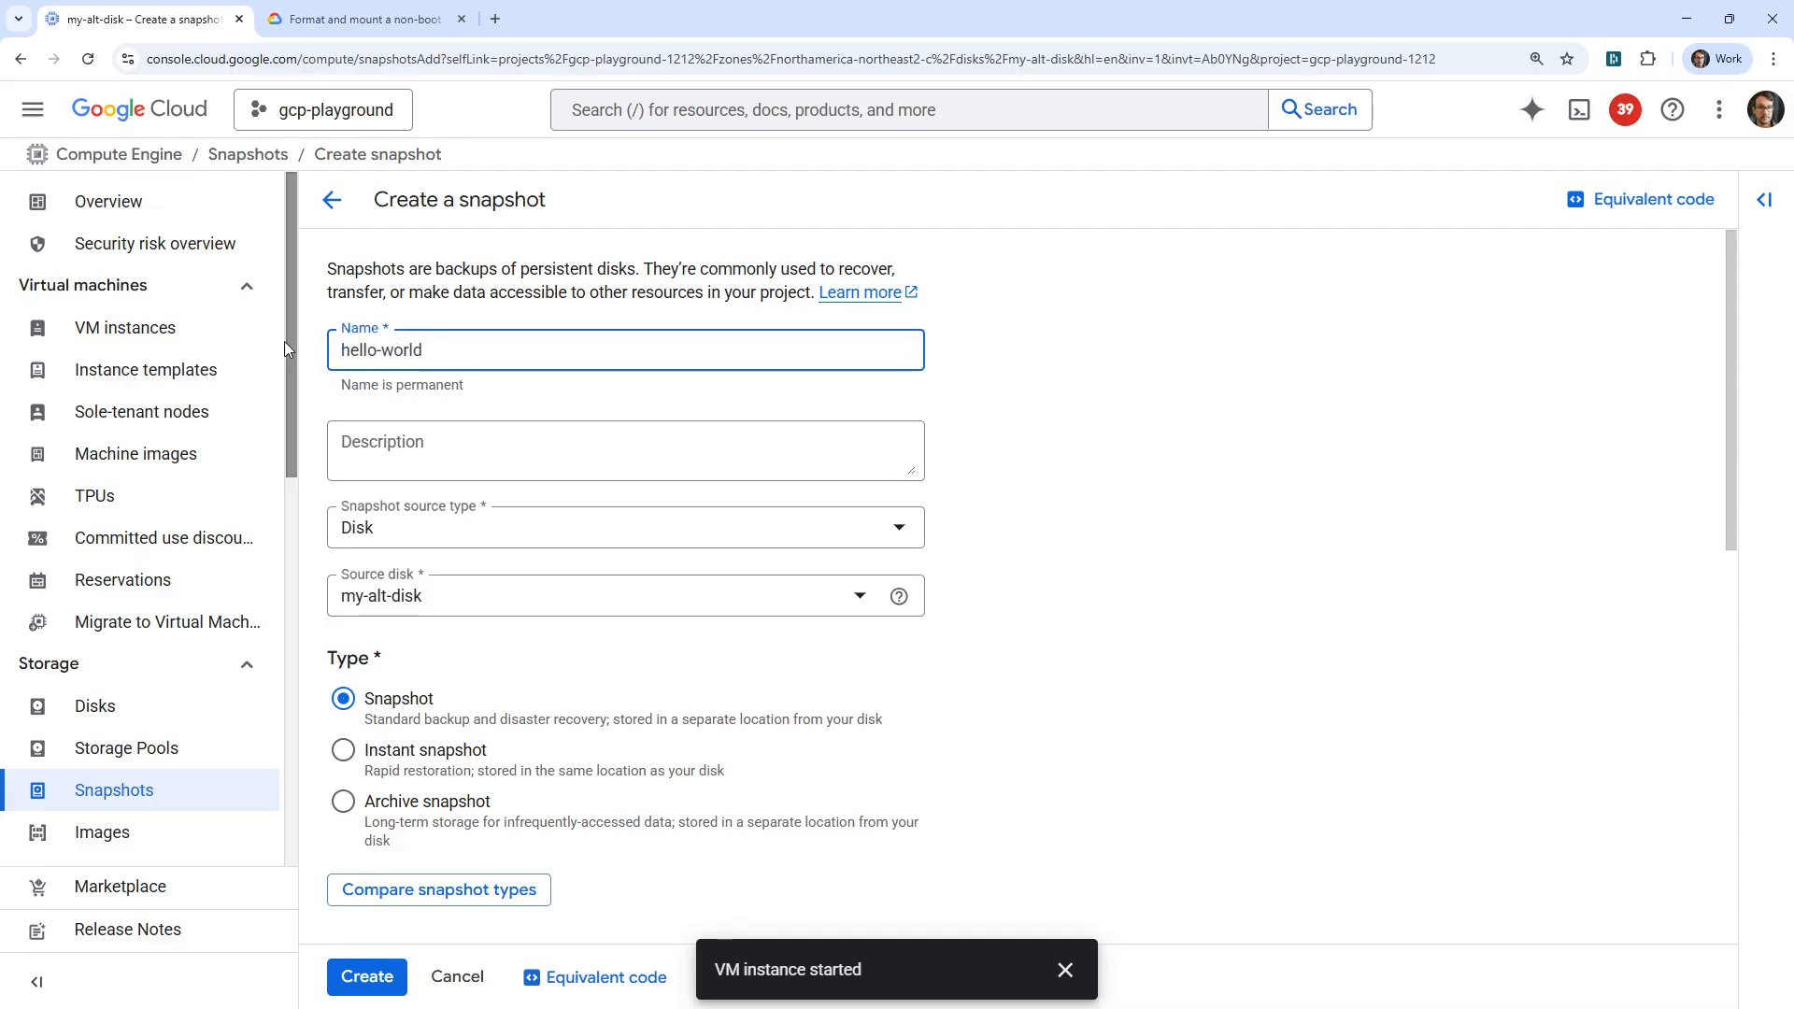
left_click(685, 530)
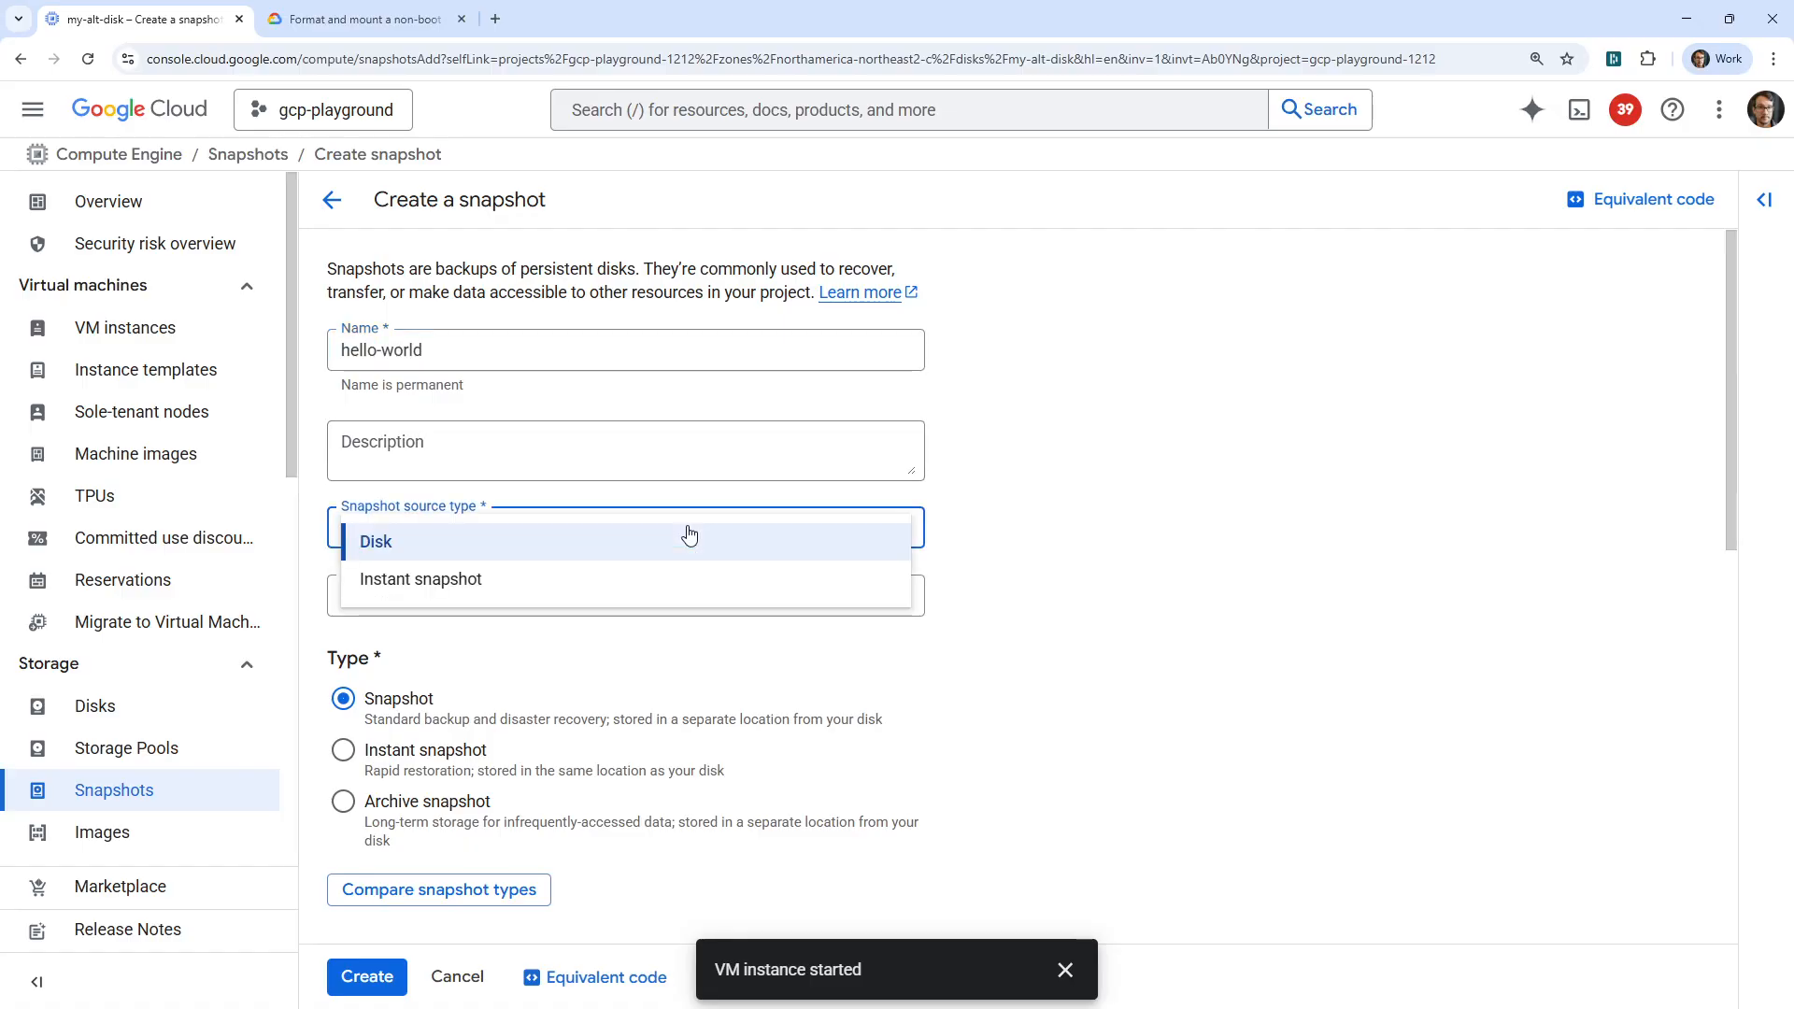
left_click(431, 585)
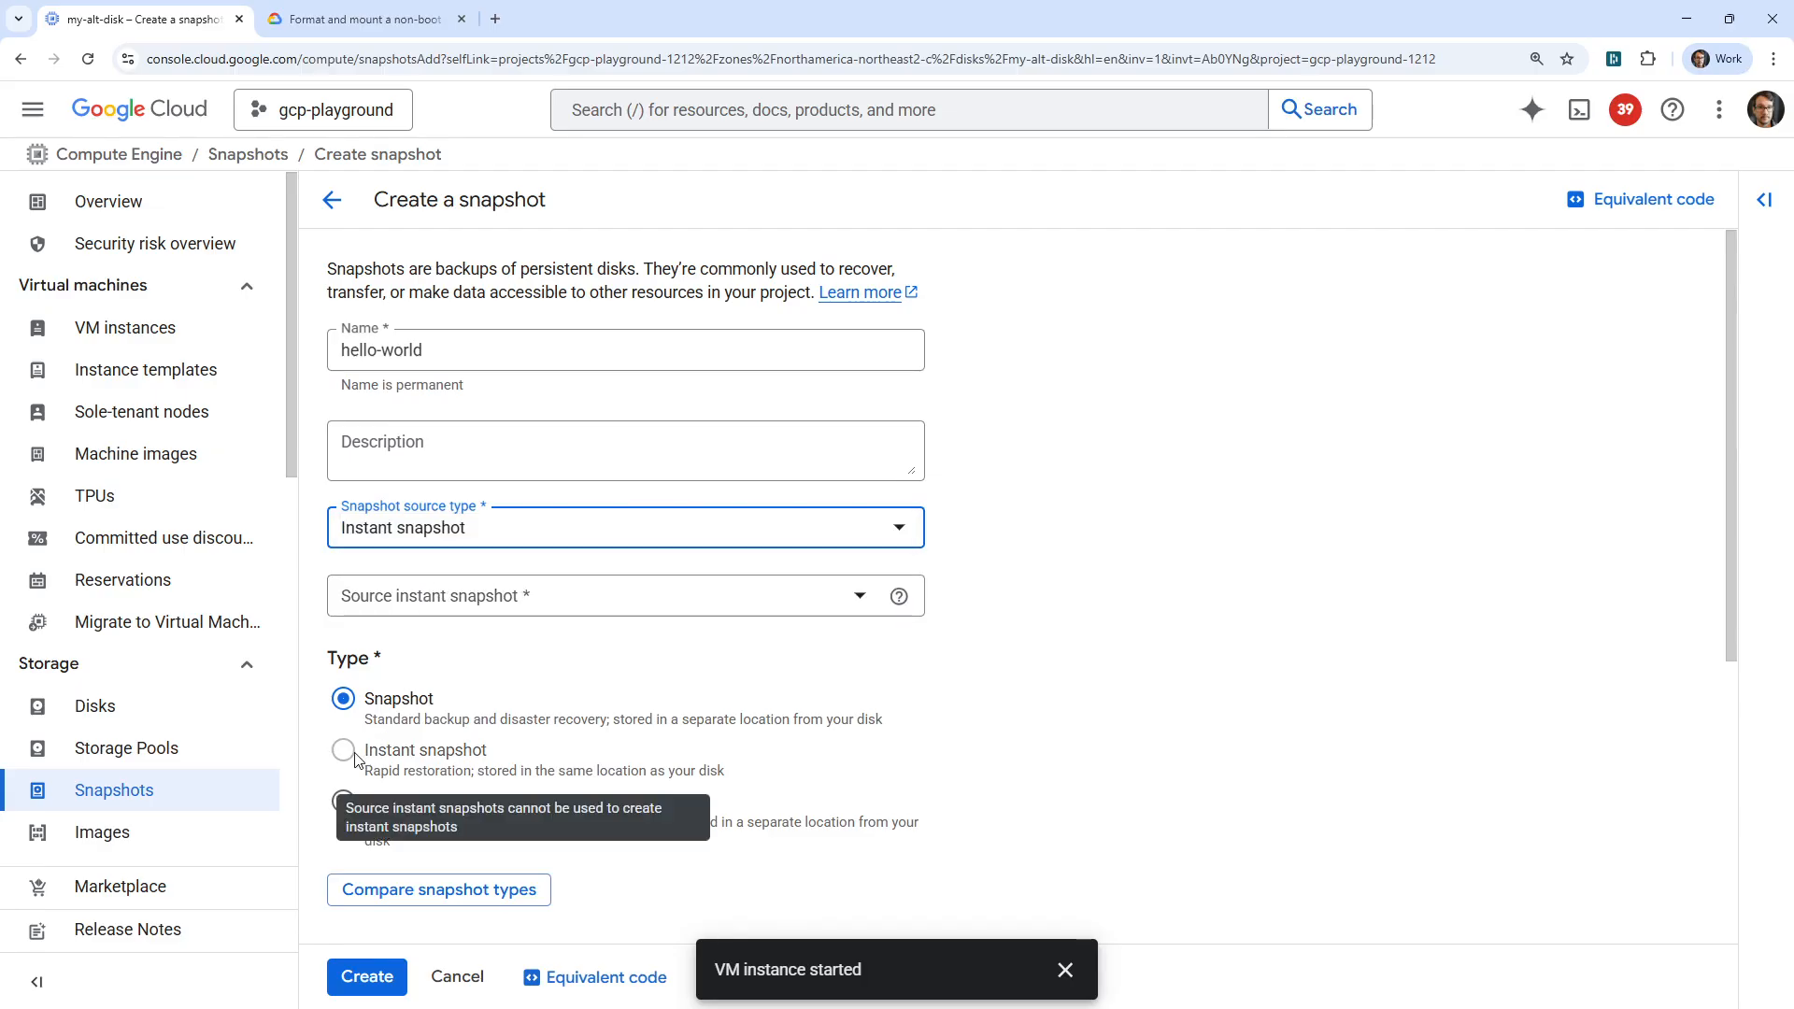
left_click(425, 547)
left_click(431, 534)
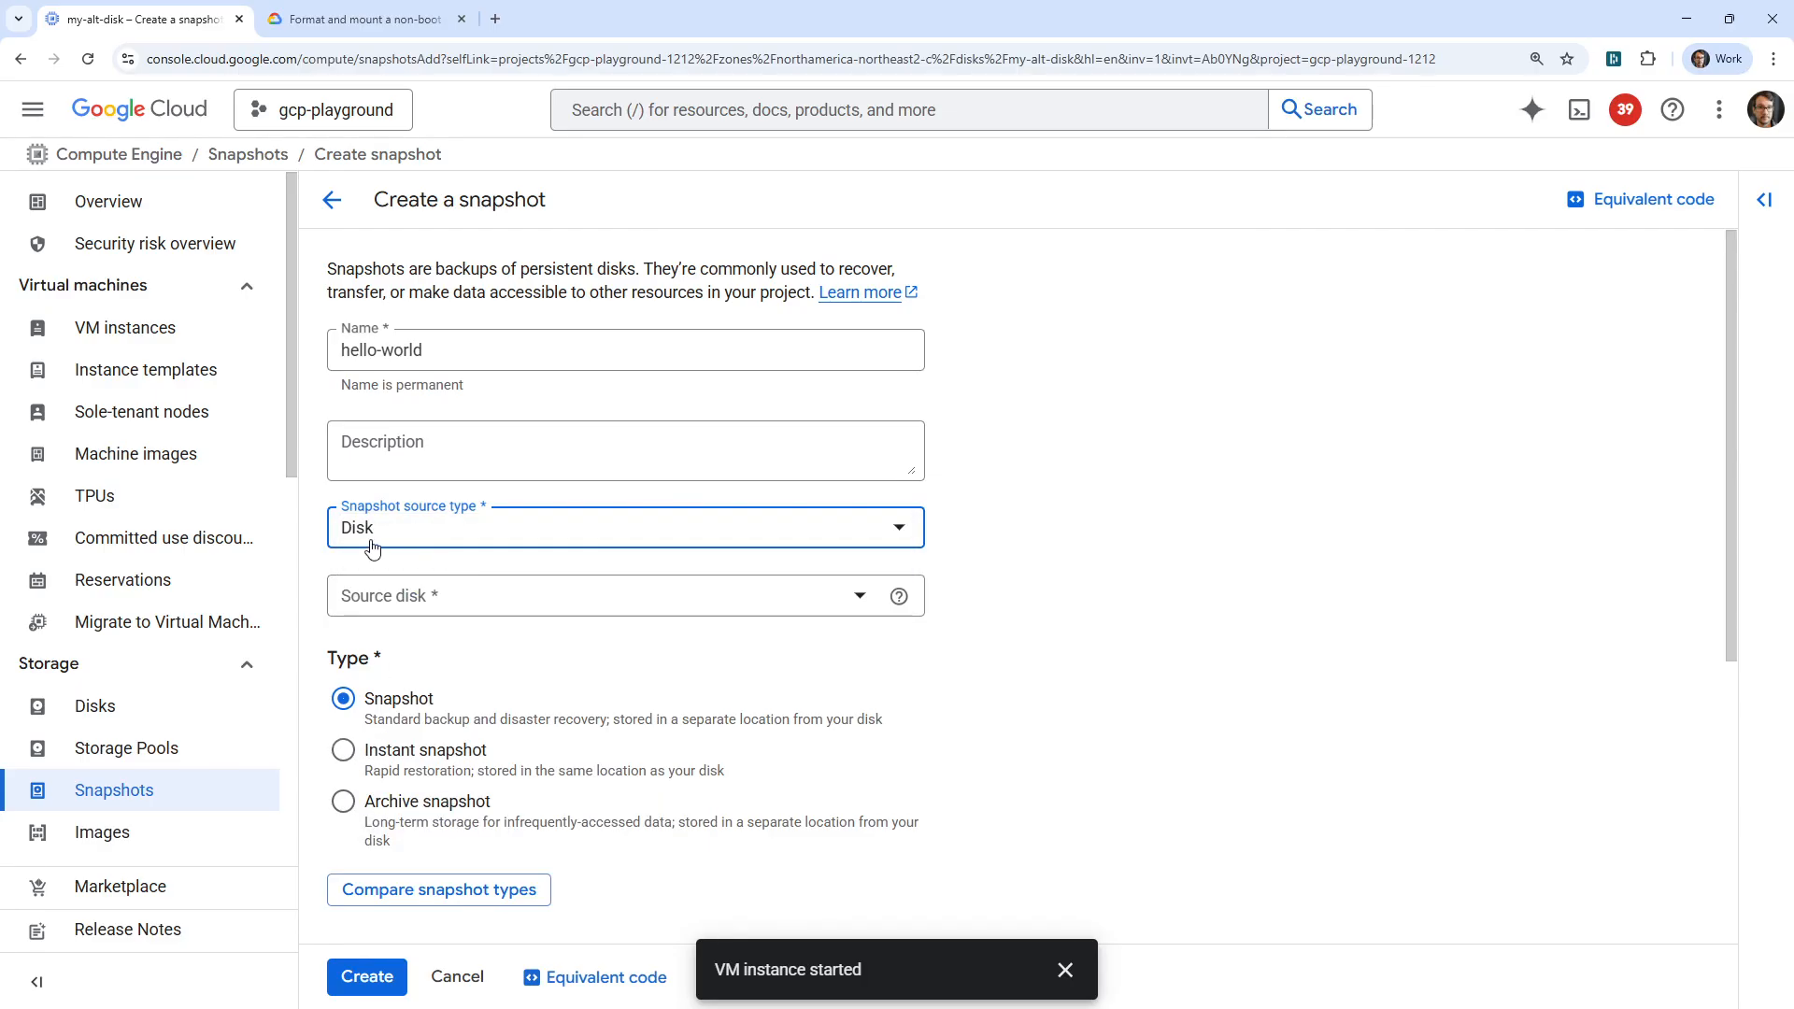
Set the snapshot type to Instant snapshot and choose my-alt-disk as the source disk.
left_click(343, 751)
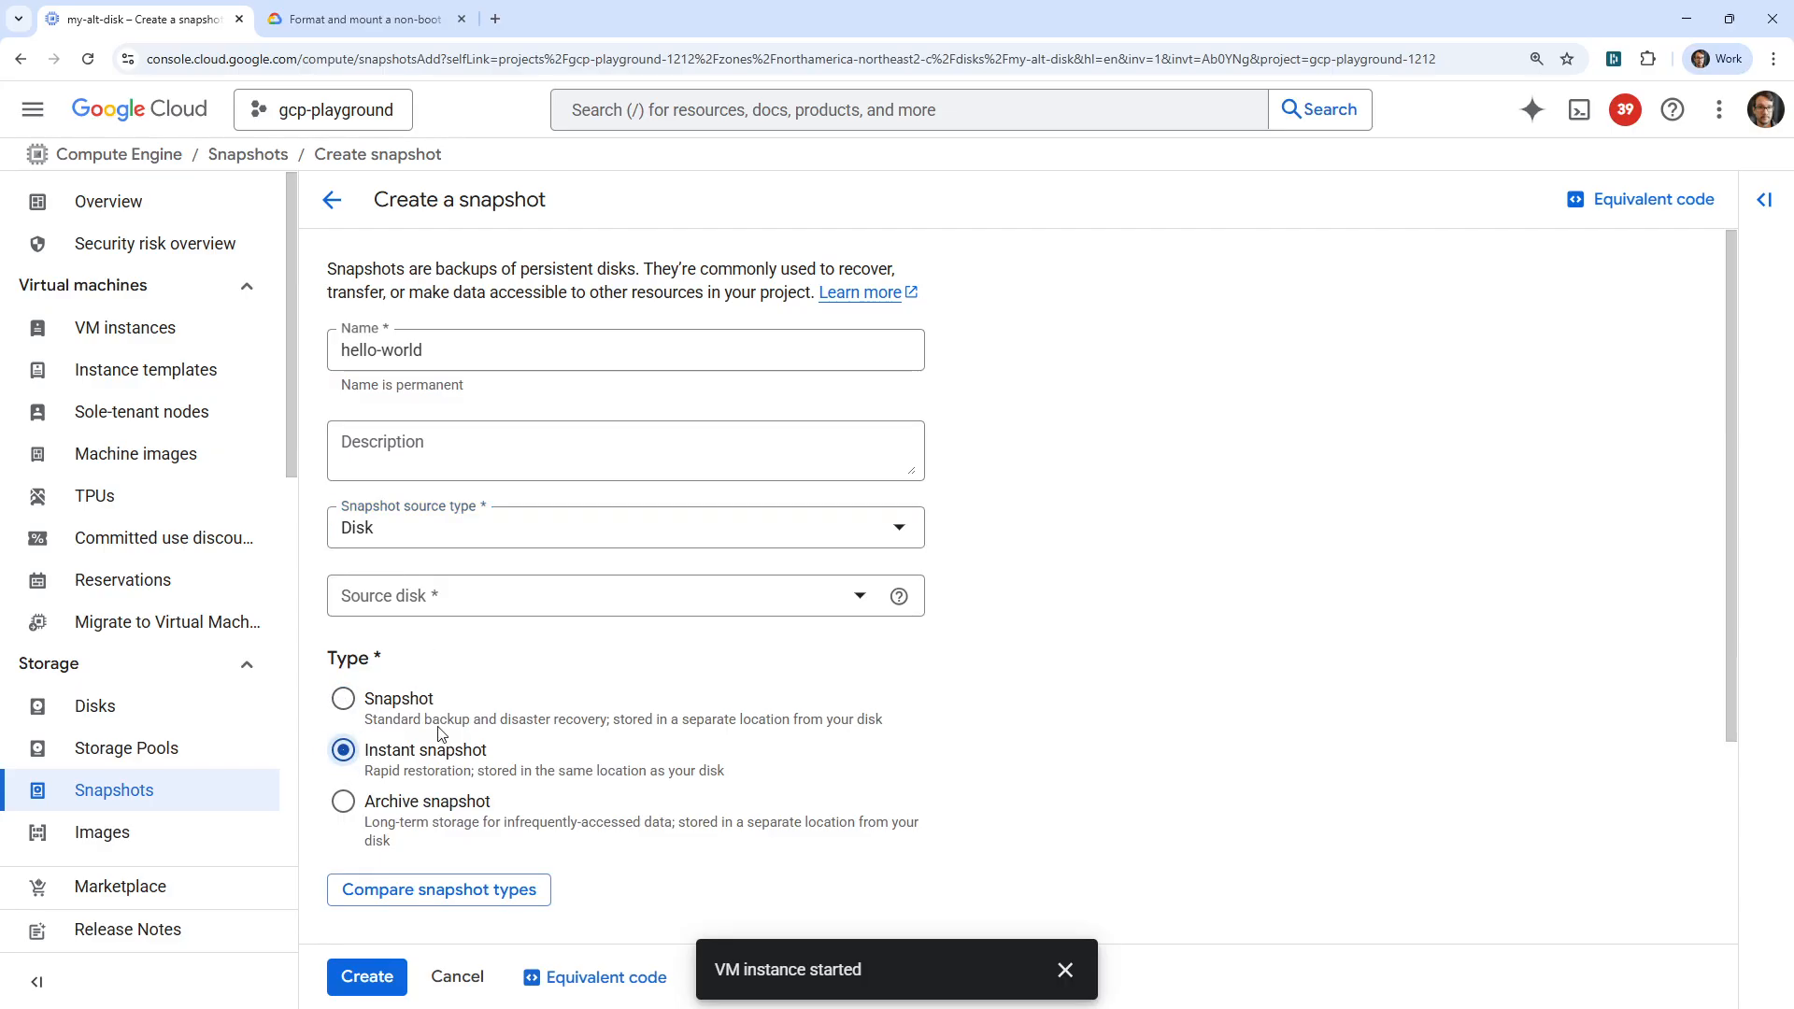
scroll(1147, 602, "down", 2)
left_click(643, 416)
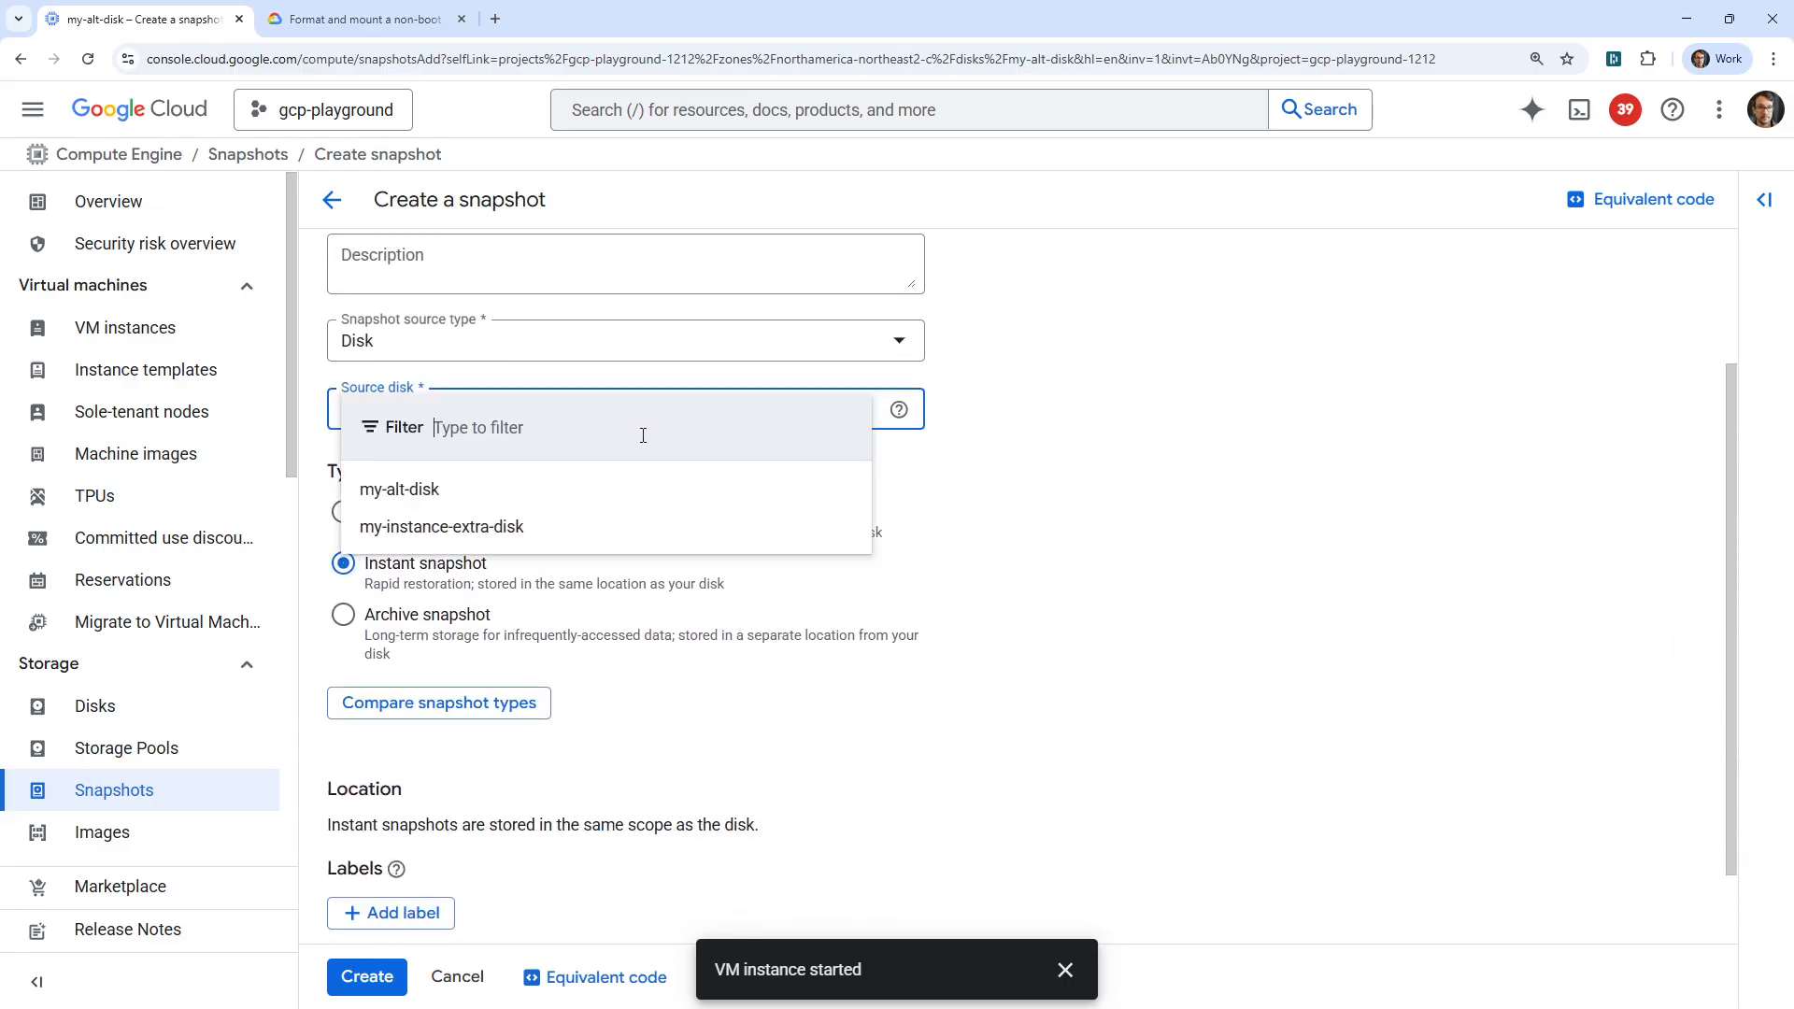
left_click(1142, 435)
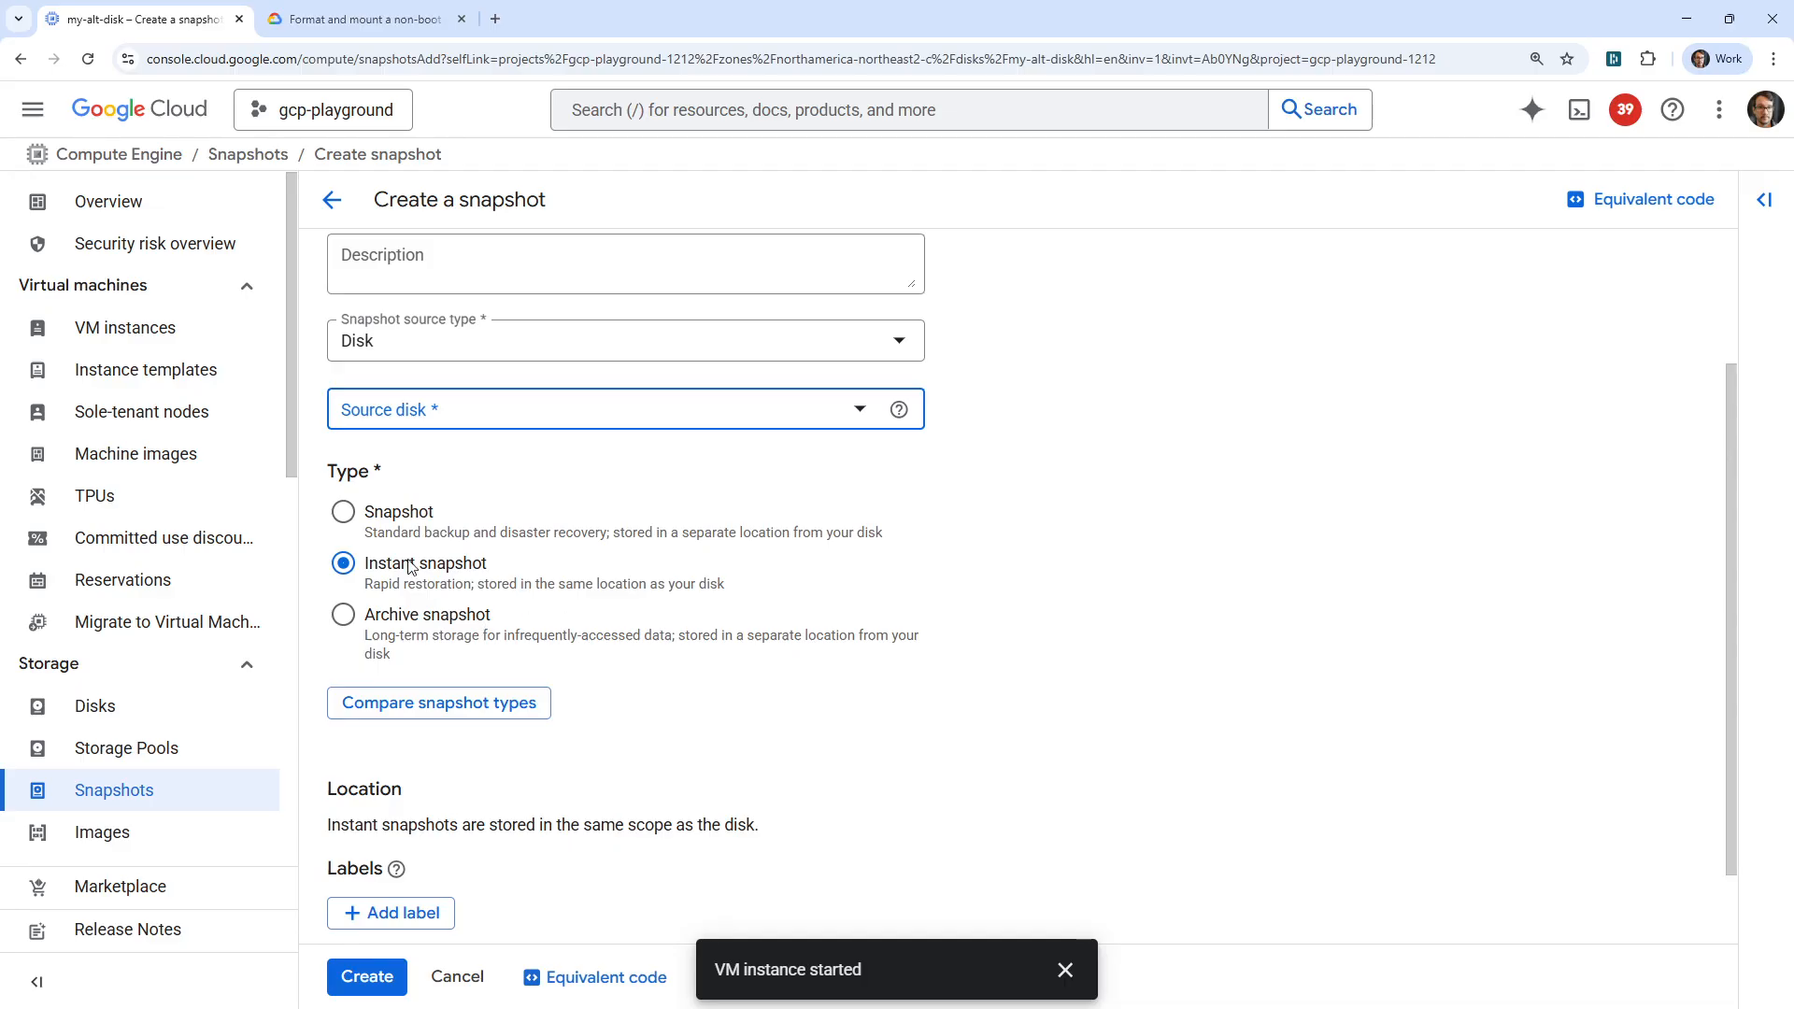
left_click(468, 412)
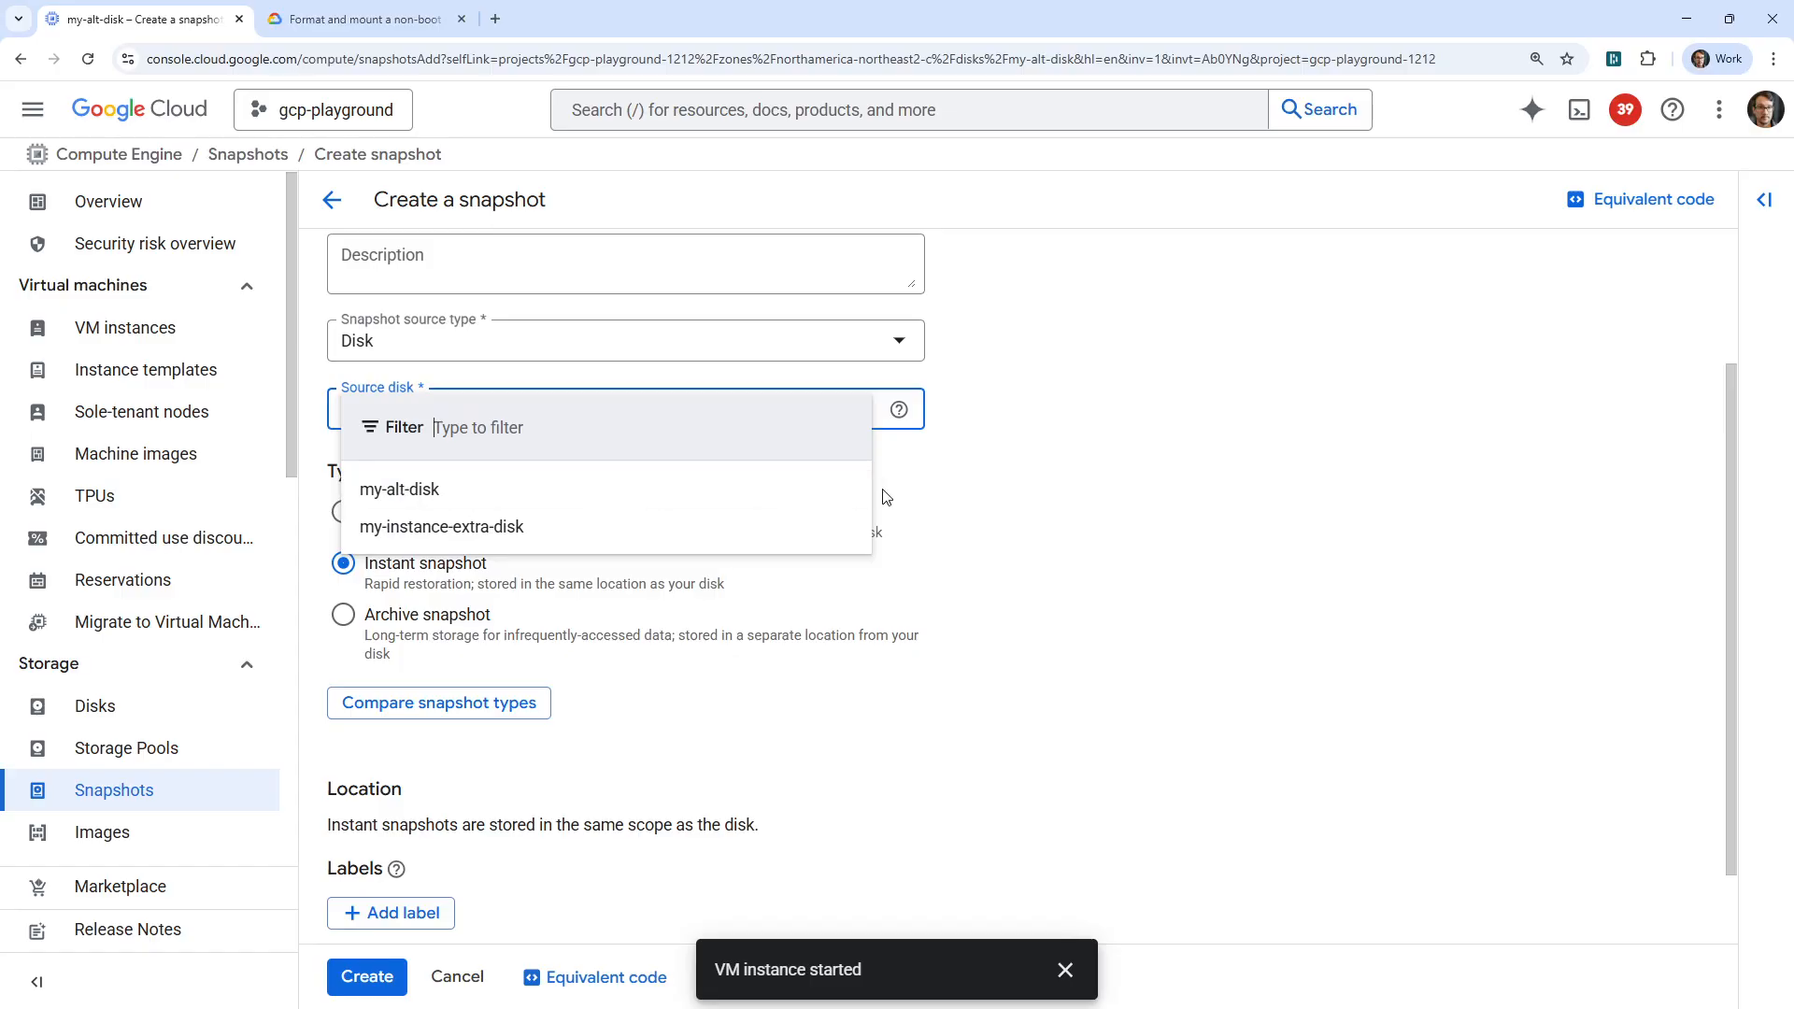
left_click(477, 496)
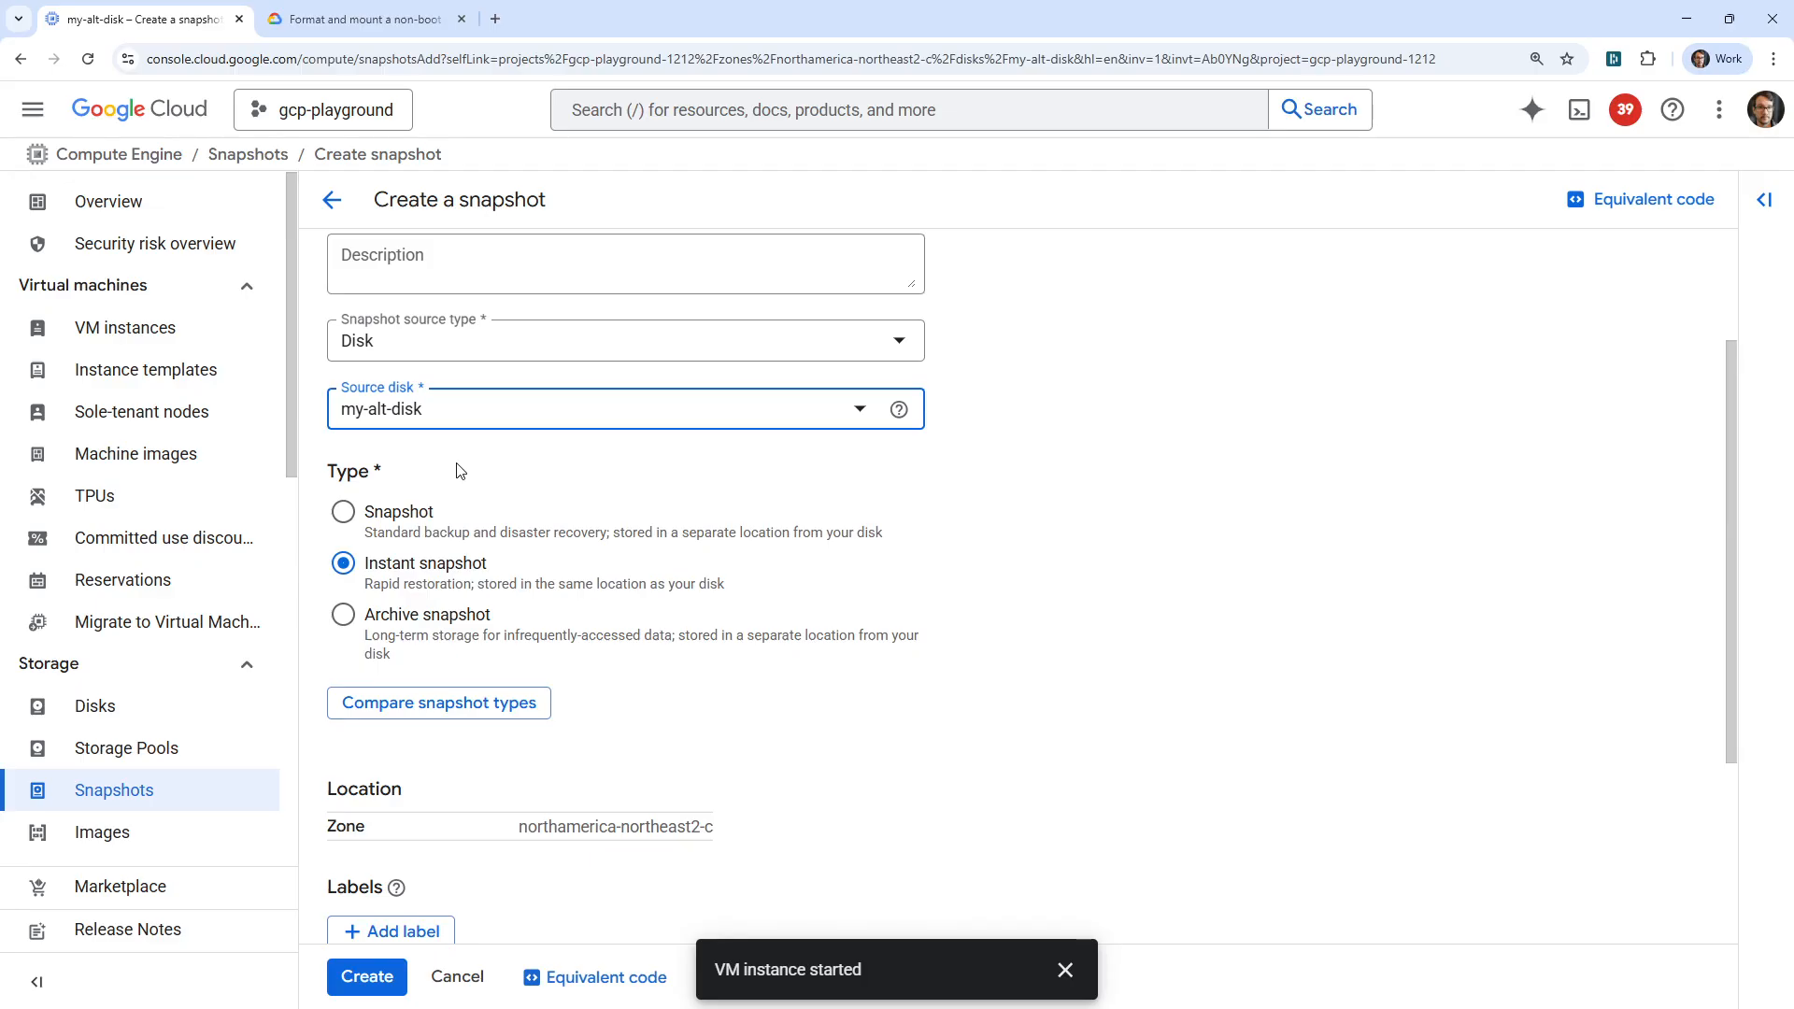
Review the snapshot's location, encryption and billing settings, and create the instant snapshot hello-world.
scroll(465, 525, "down", 3)
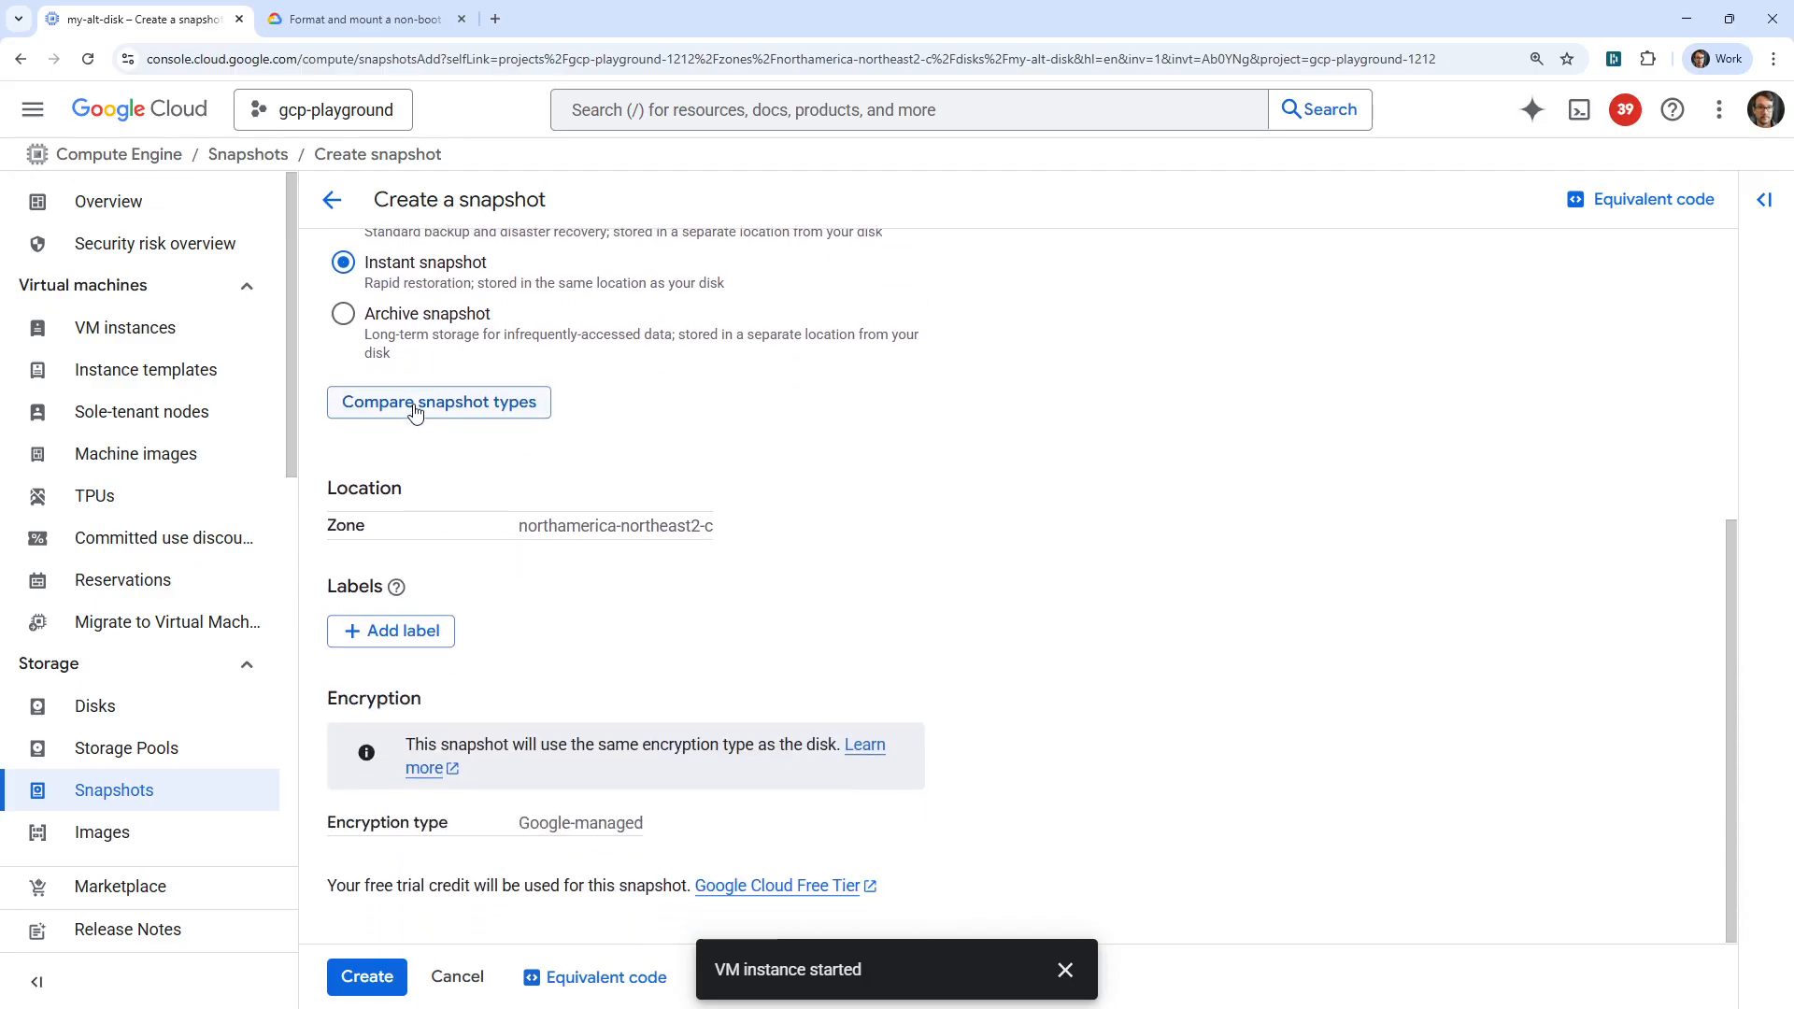
left_click(1066, 969)
scroll(689, 892, "up", 5)
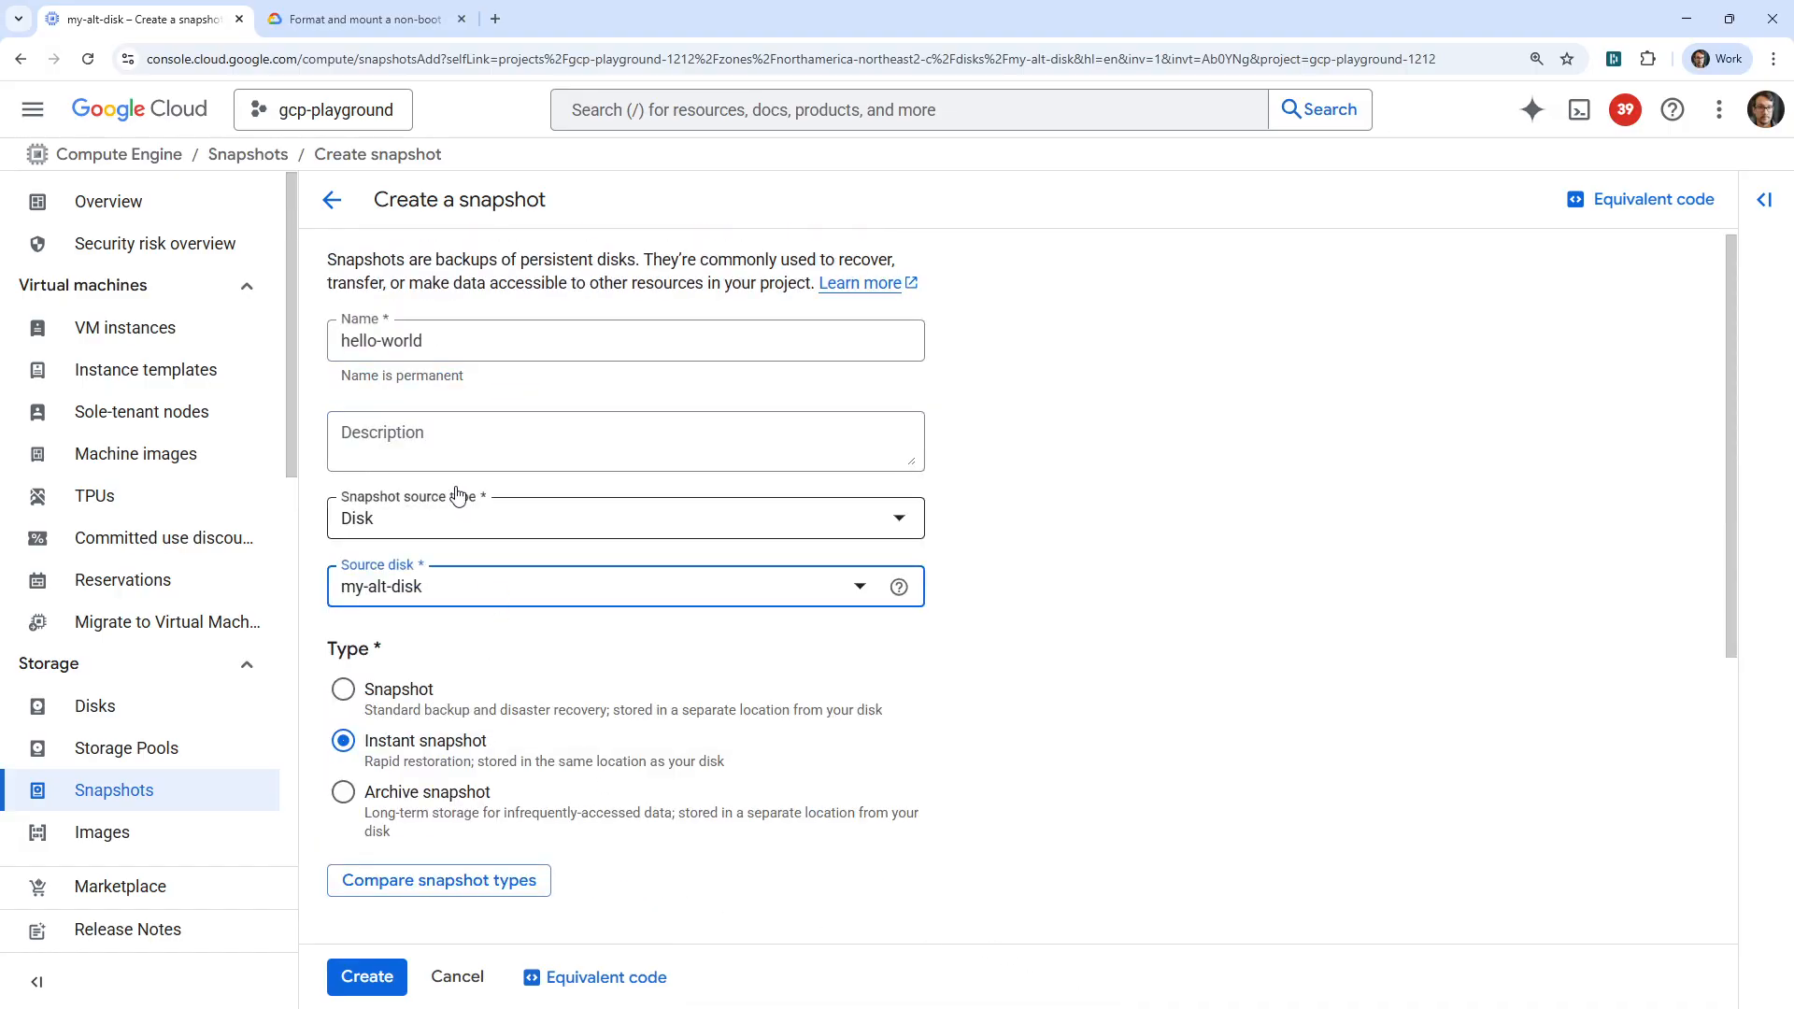
scroll(514, 523, "down", 5)
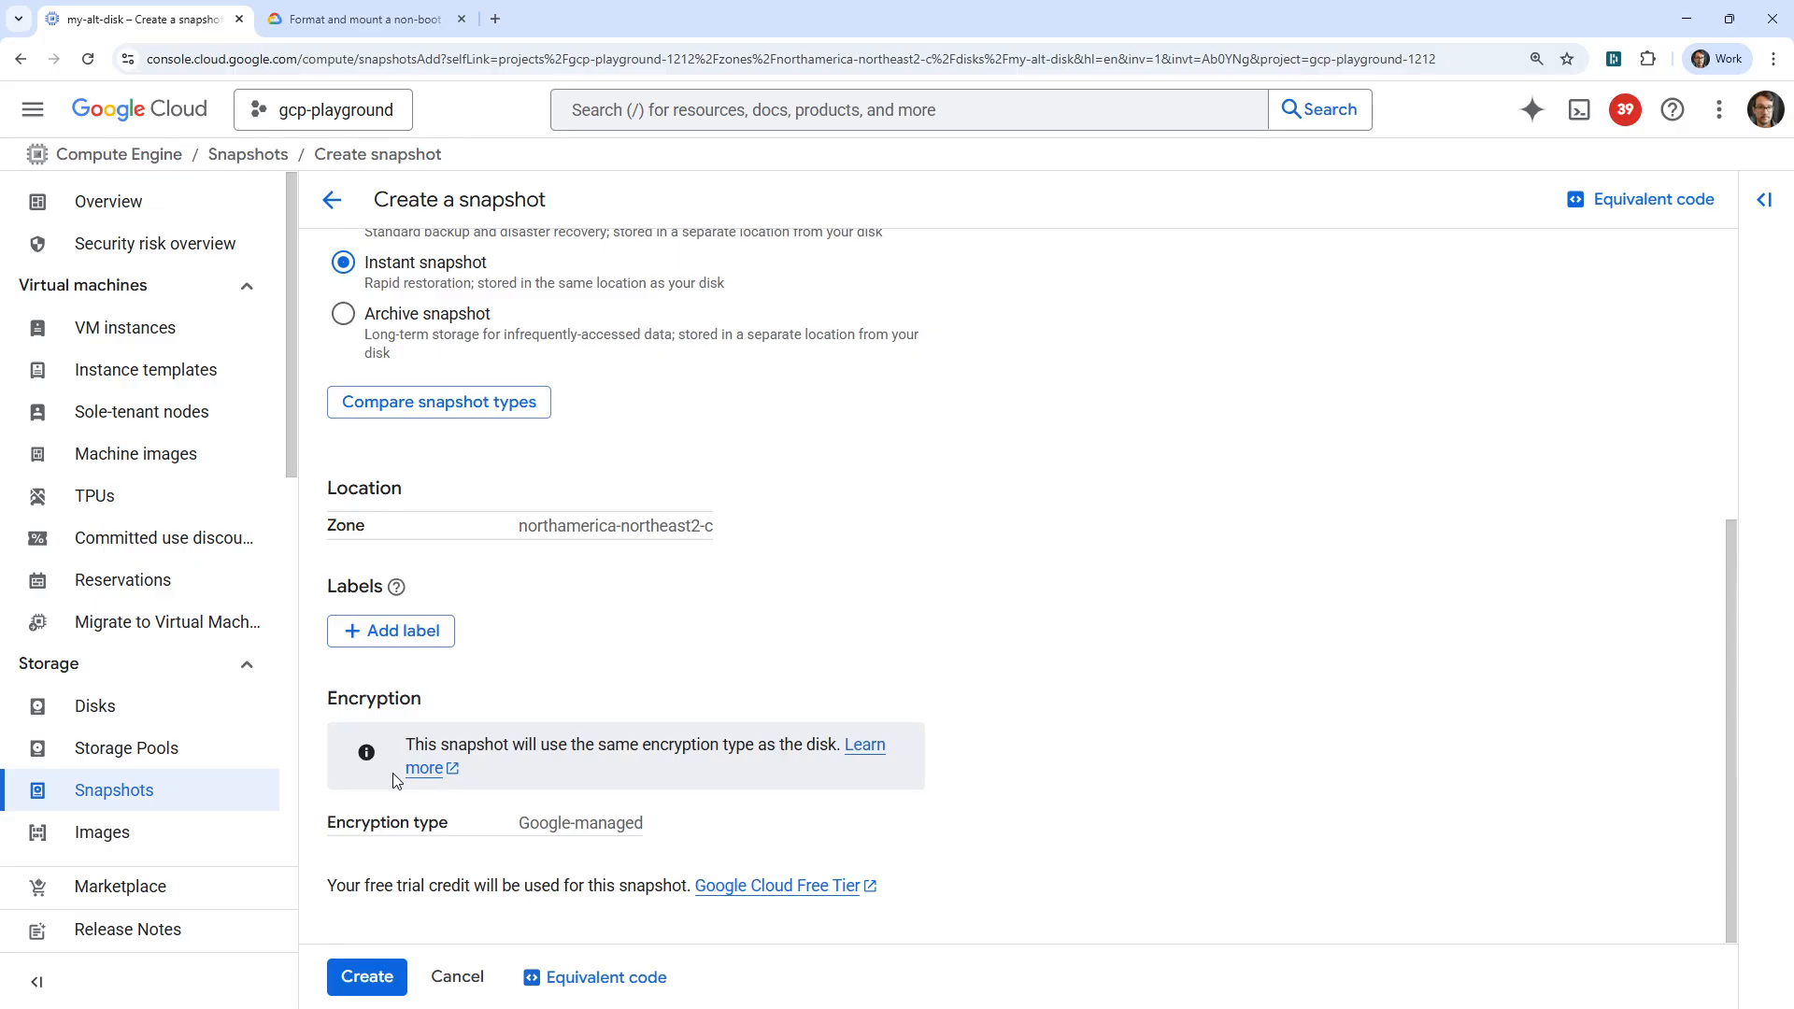
left_click_drag(385, 889, 603, 884)
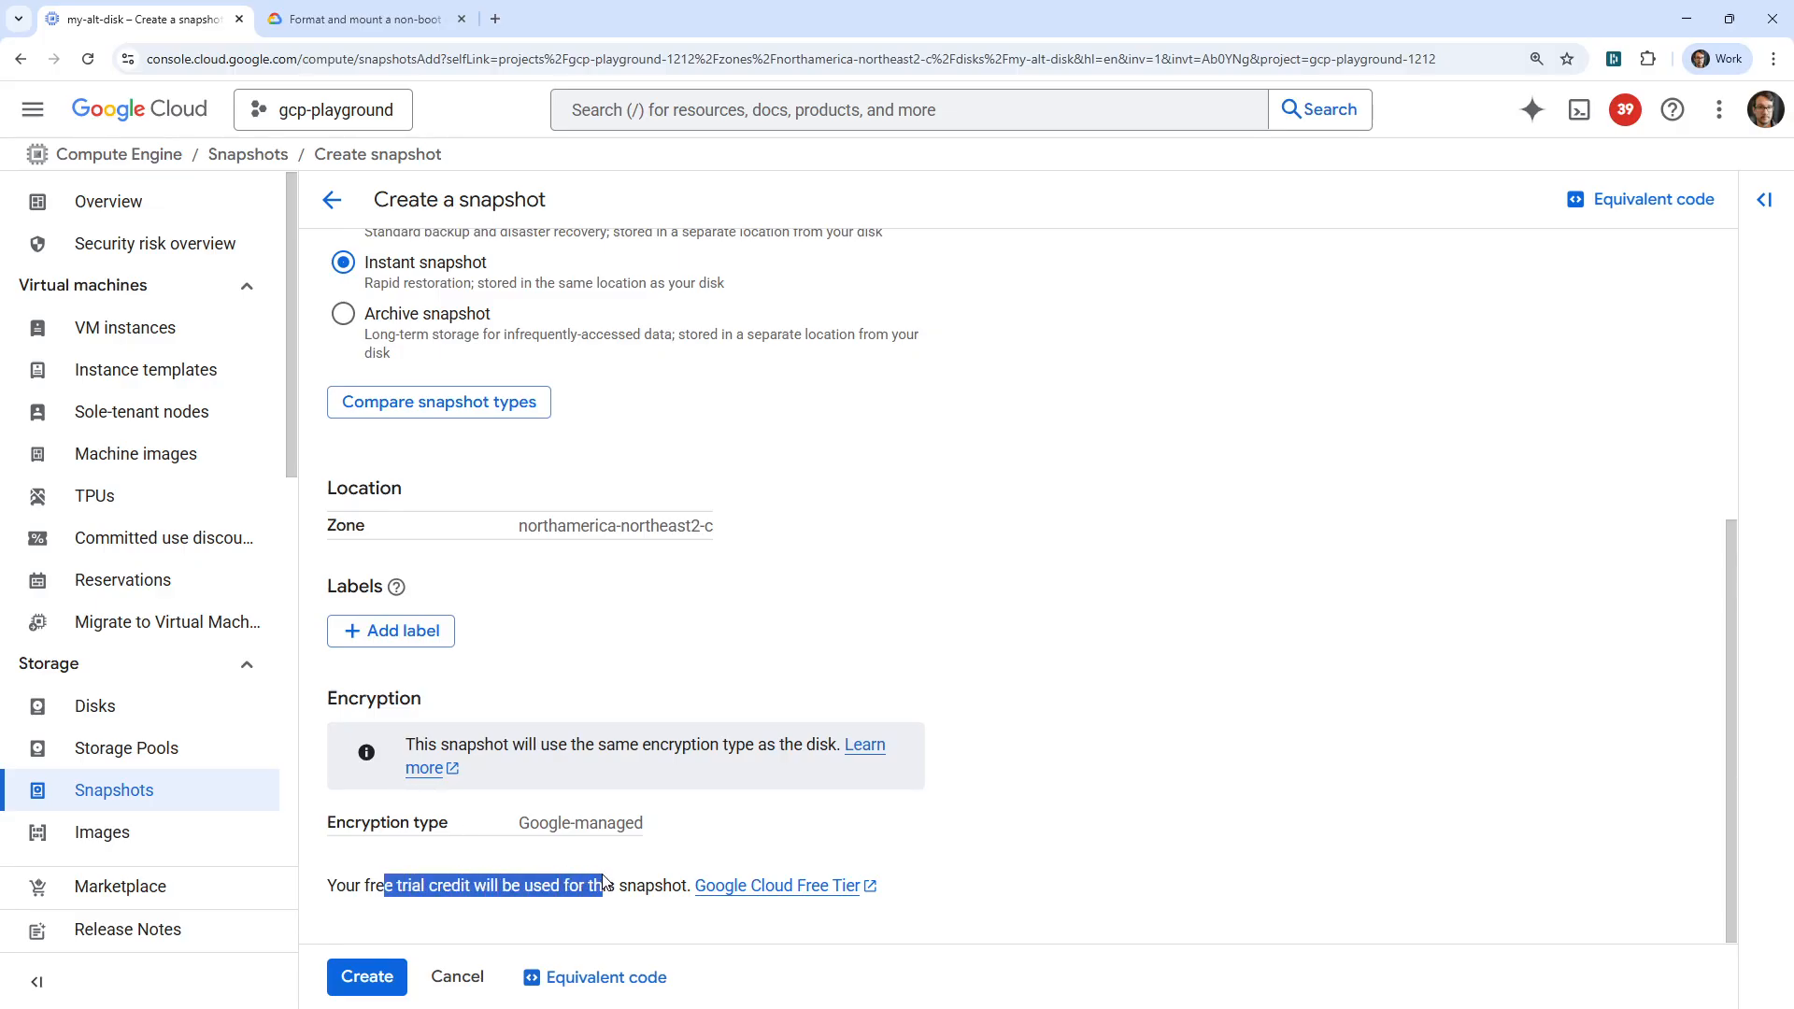
scroll(436, 557, "up", 5)
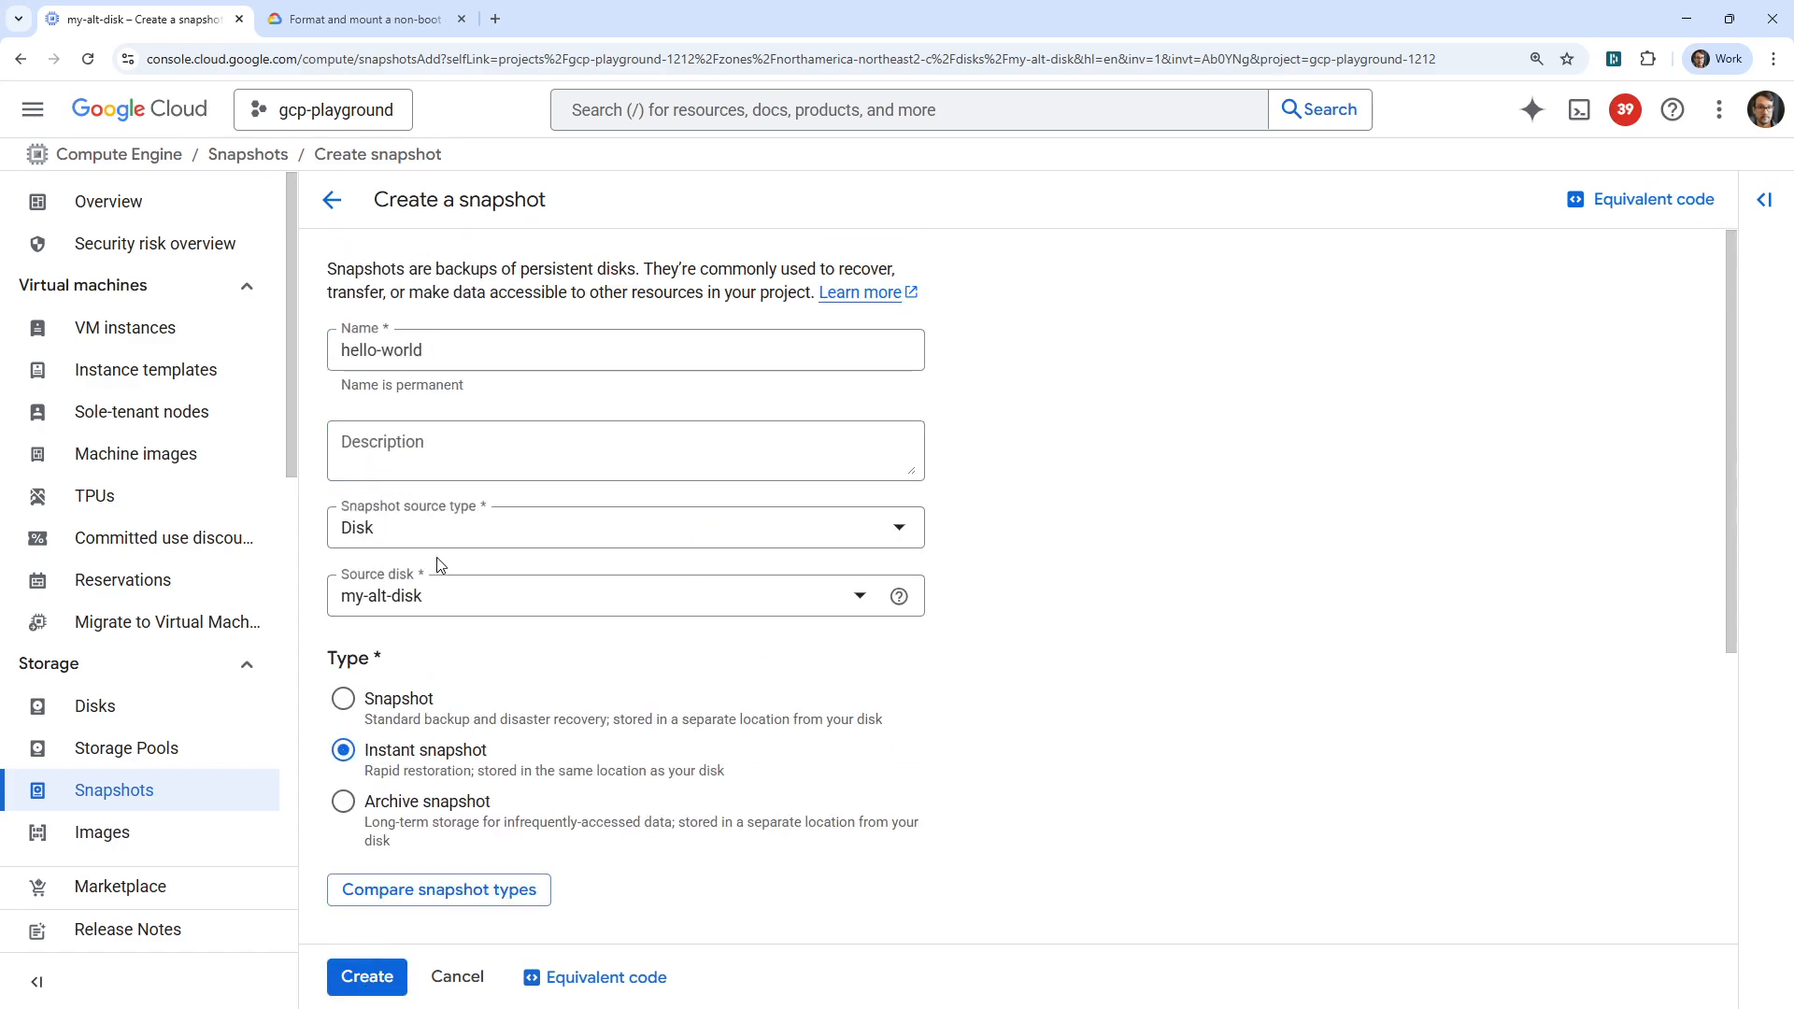
scroll(418, 607, "down", 3)
scroll(418, 607, "down", 2)
left_click(365, 975)
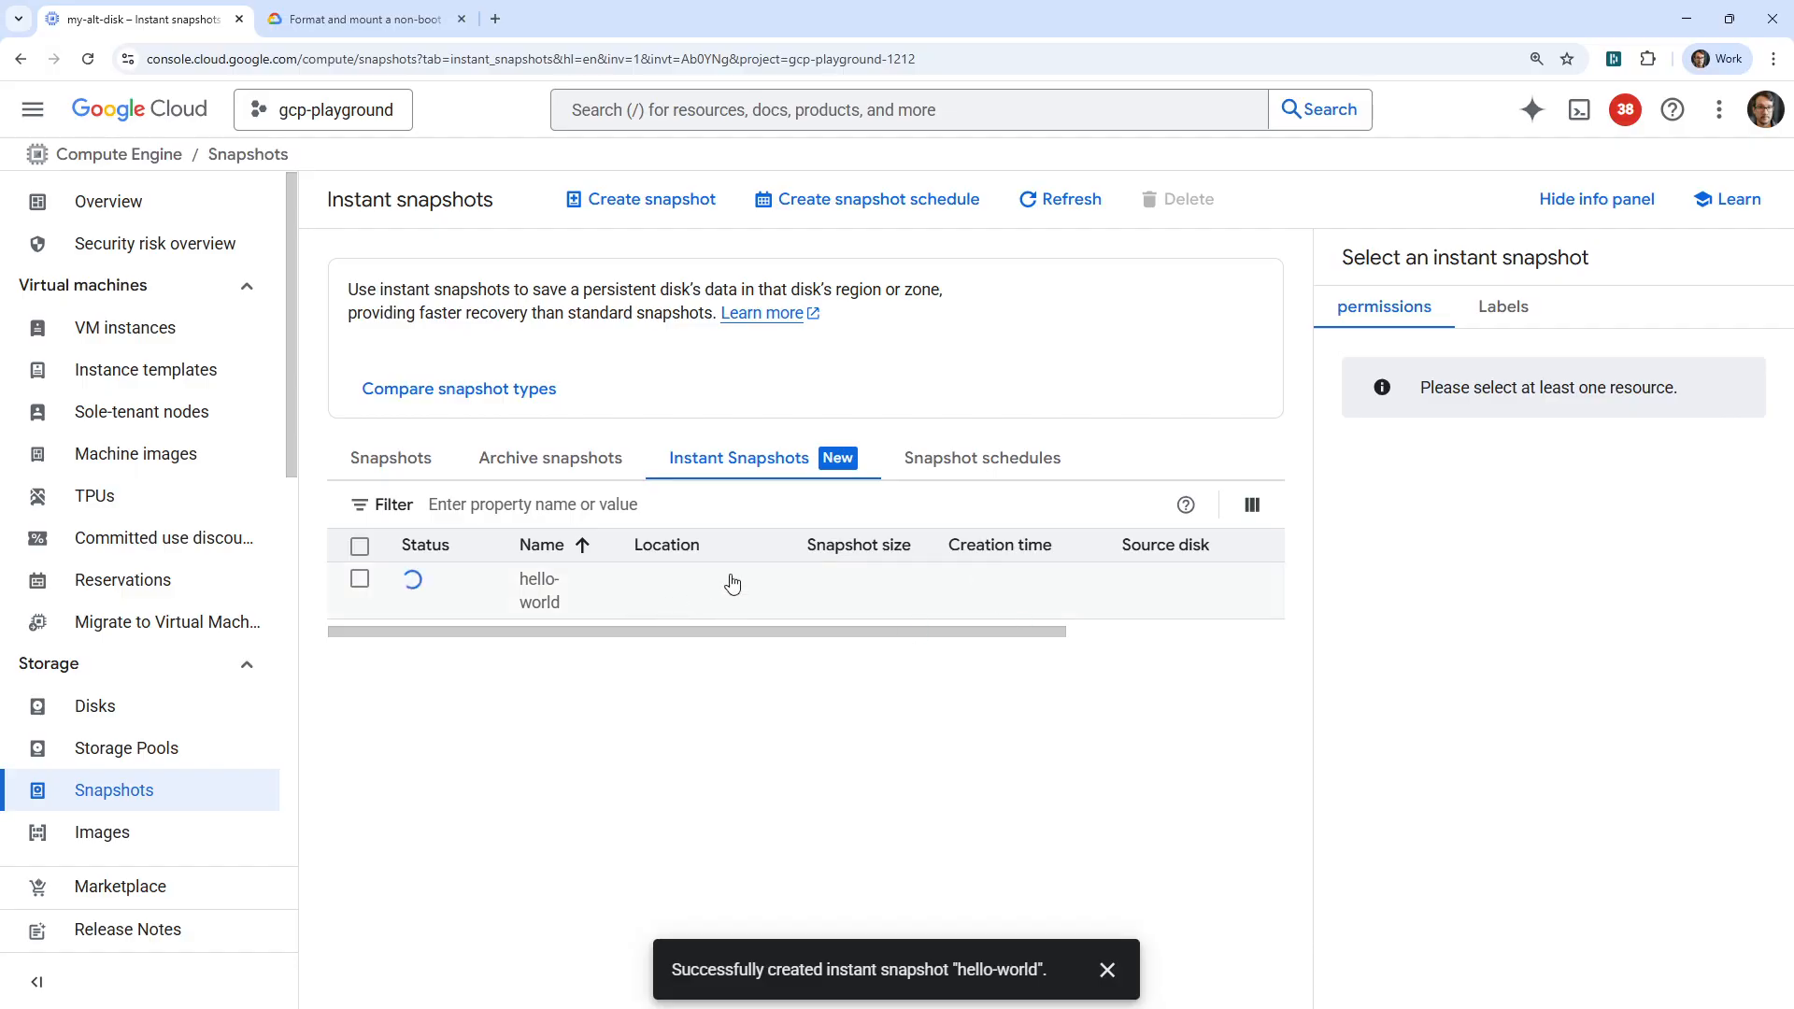
Open an SSH session in a browser window to the VM my-instance-extra-disk and authorize the connection.
left_click(112, 327)
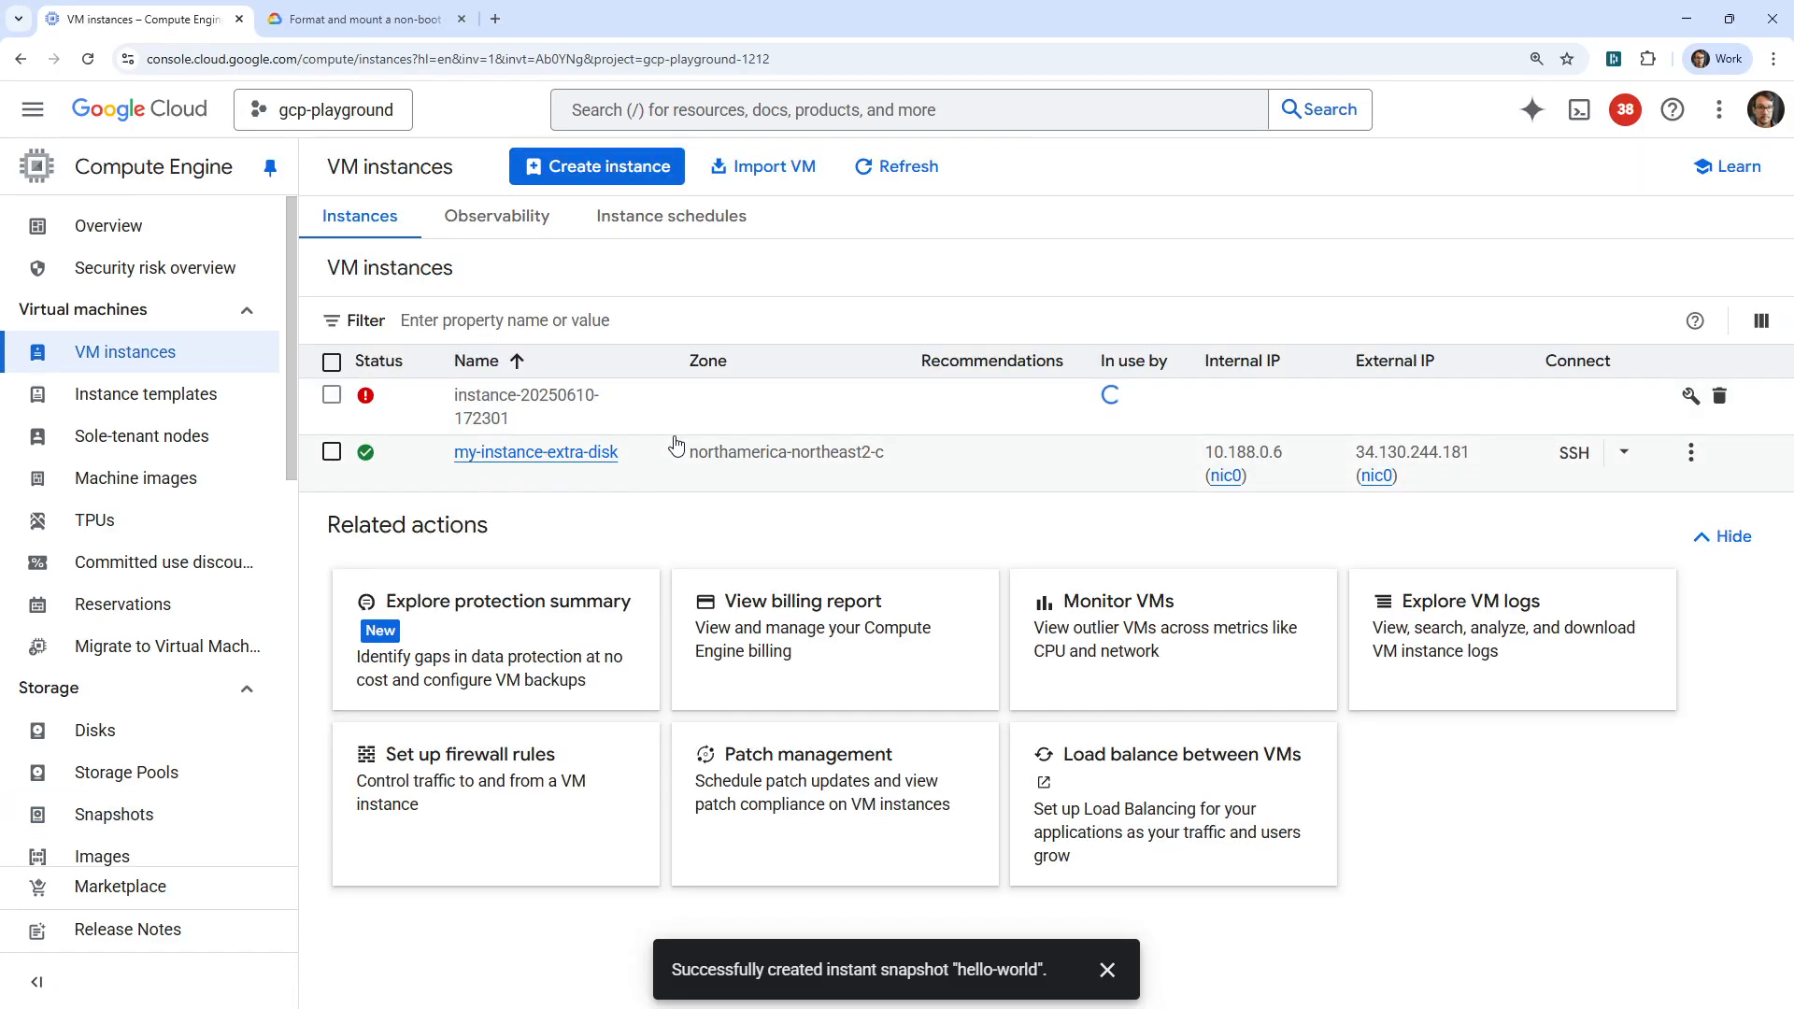
left_click(331, 453)
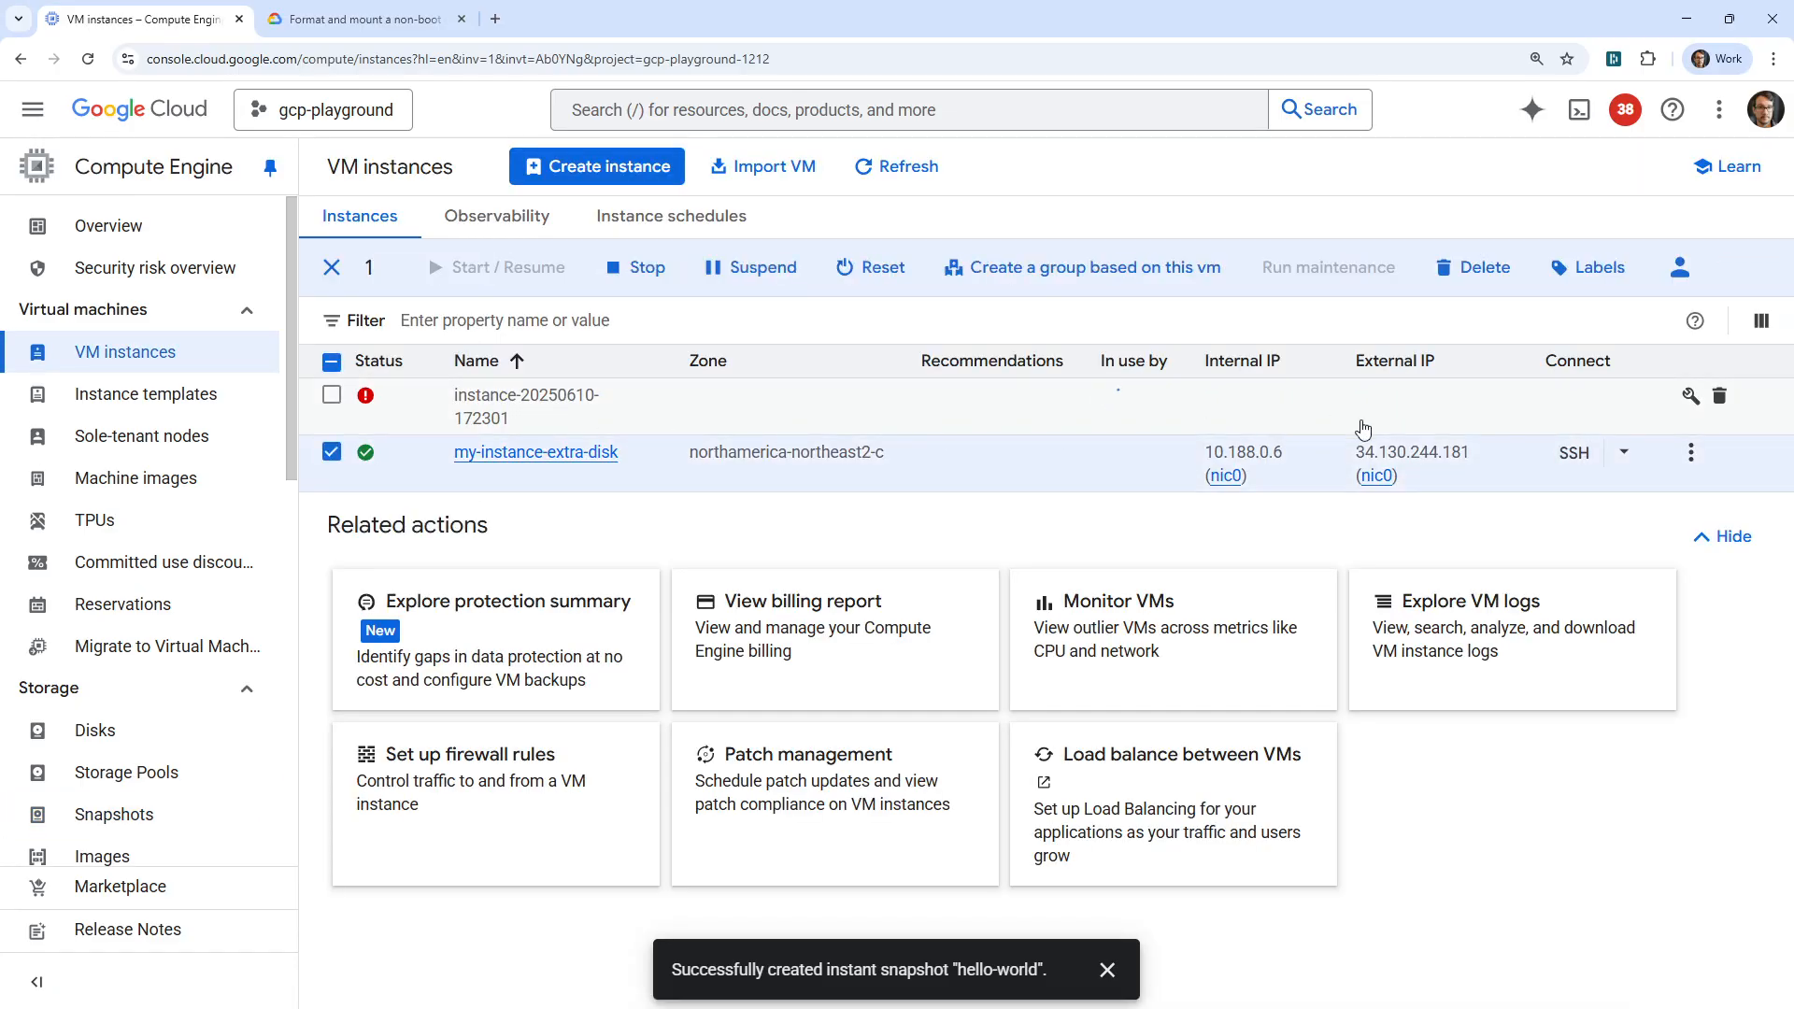
left_click(1624, 454)
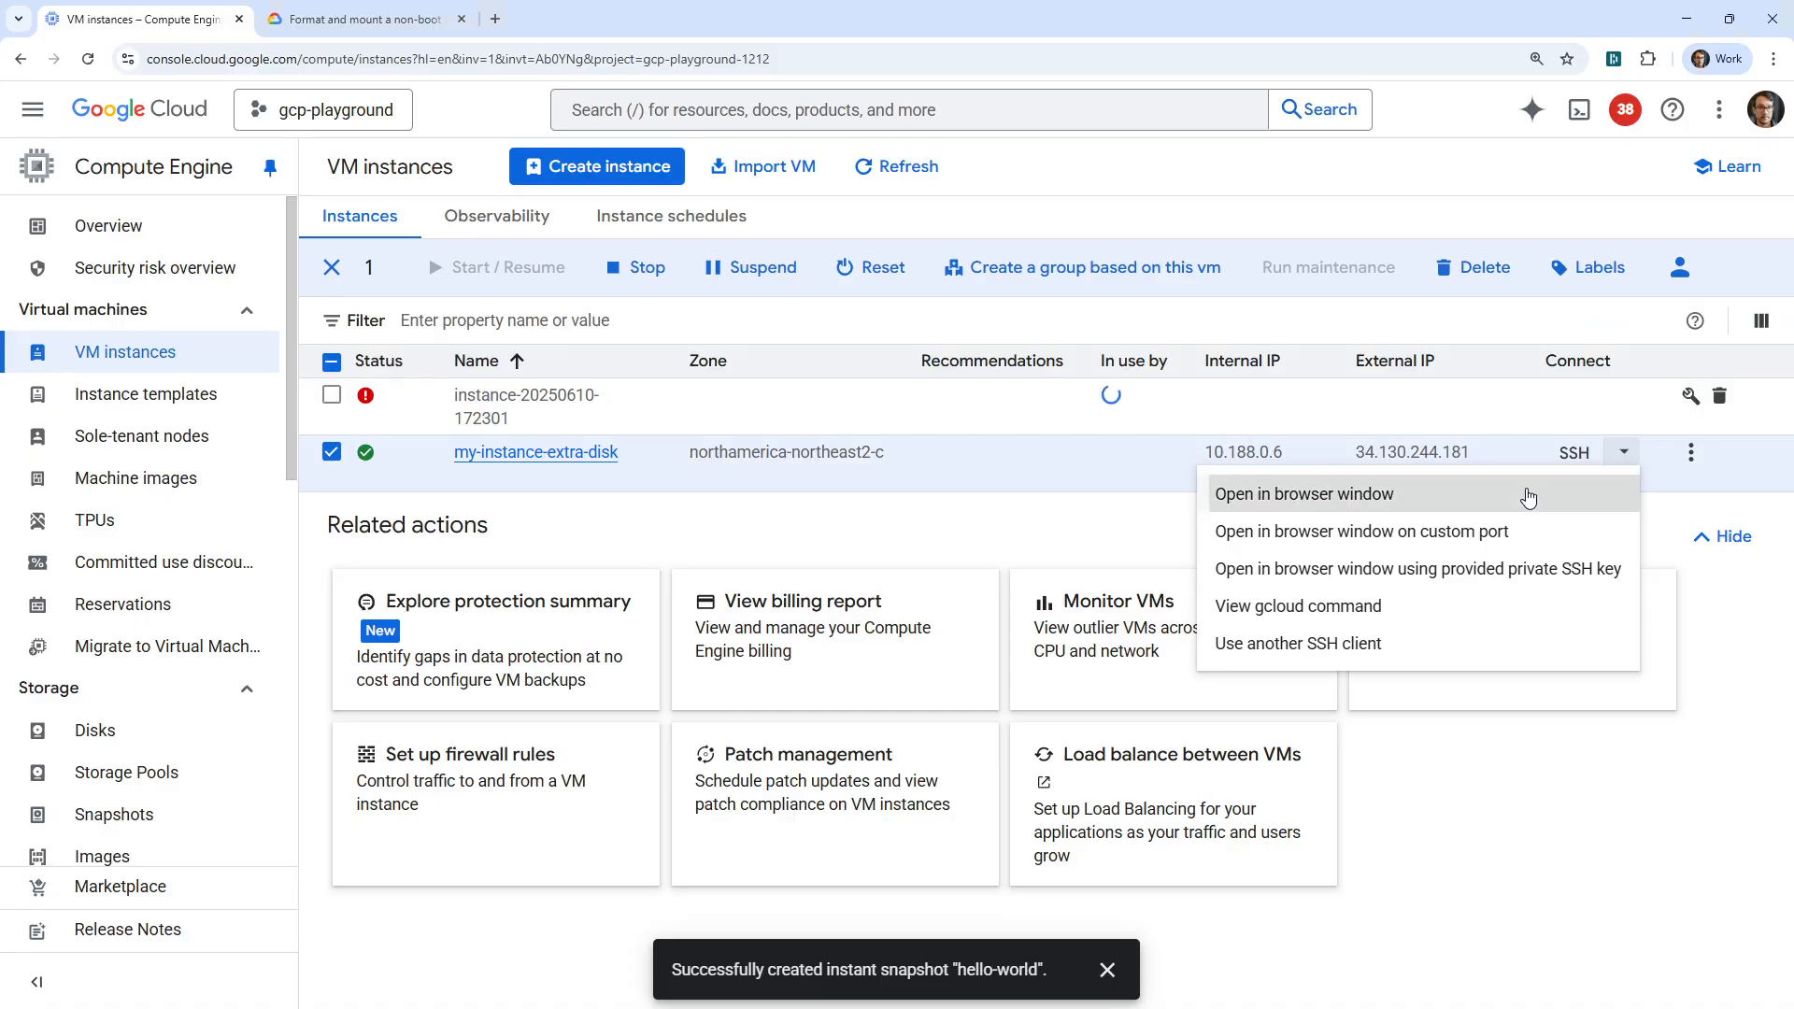
left_click(1525, 493)
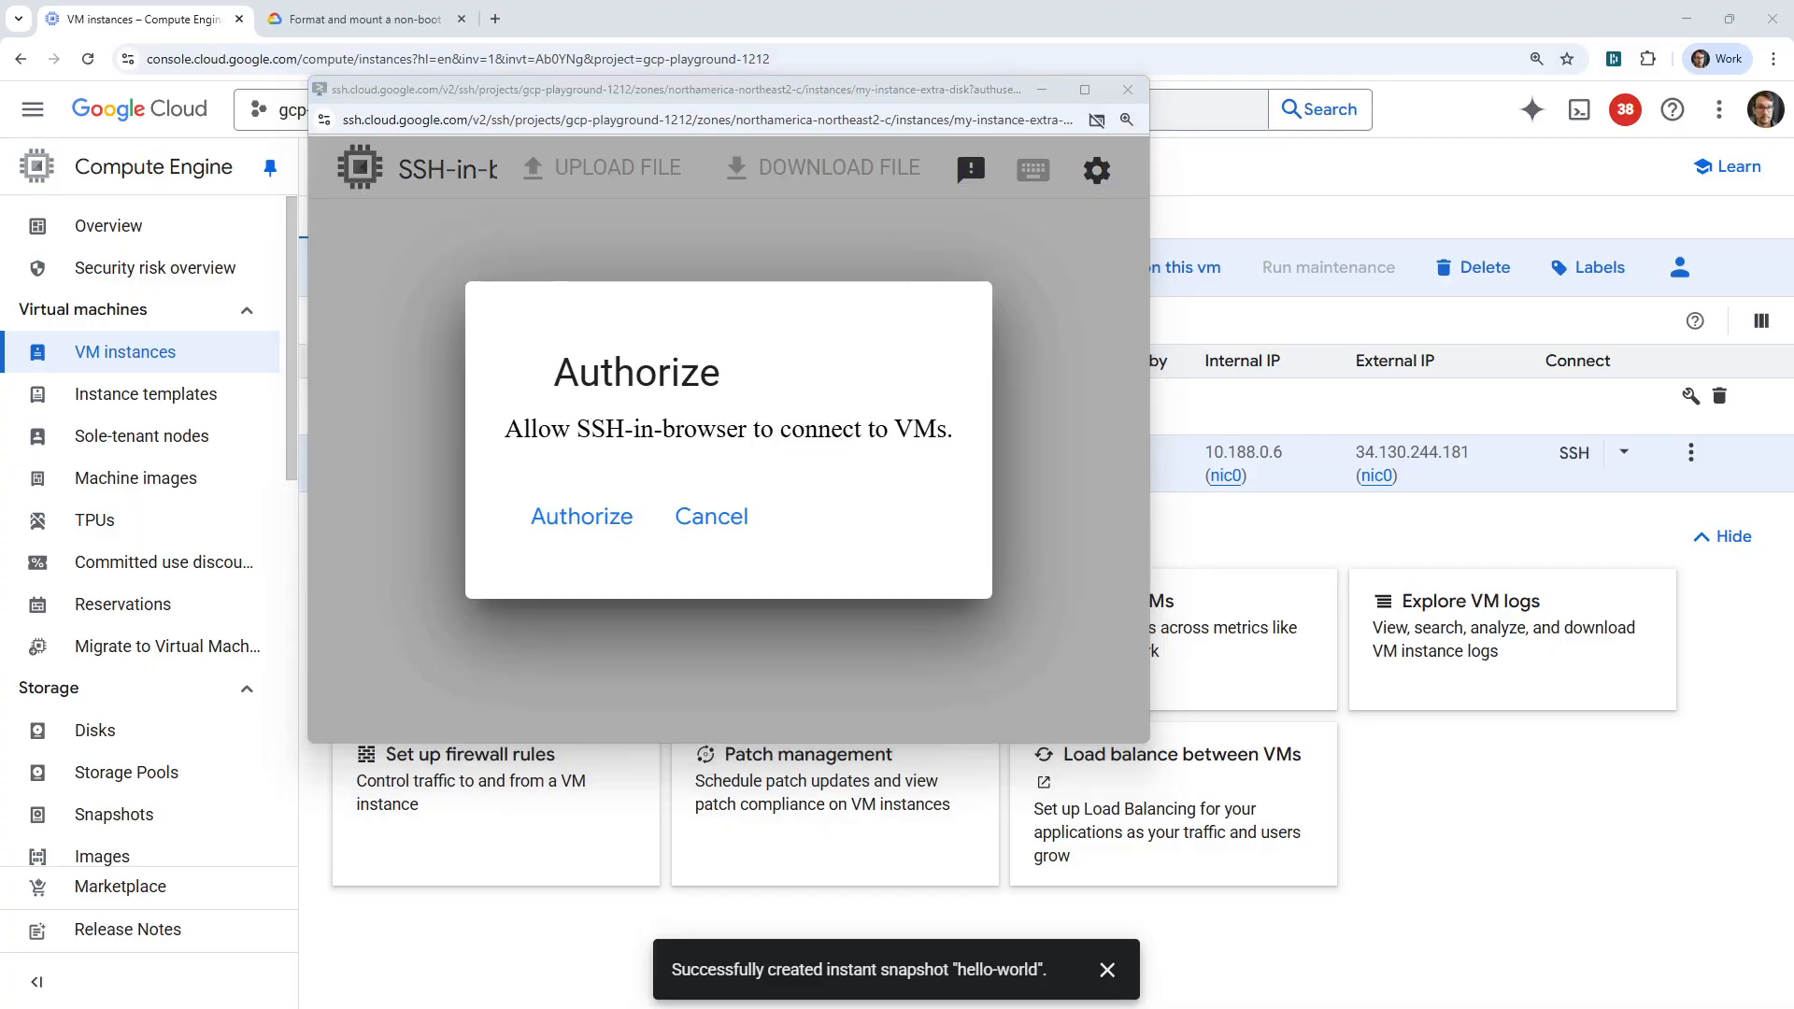
left_click(603, 521)
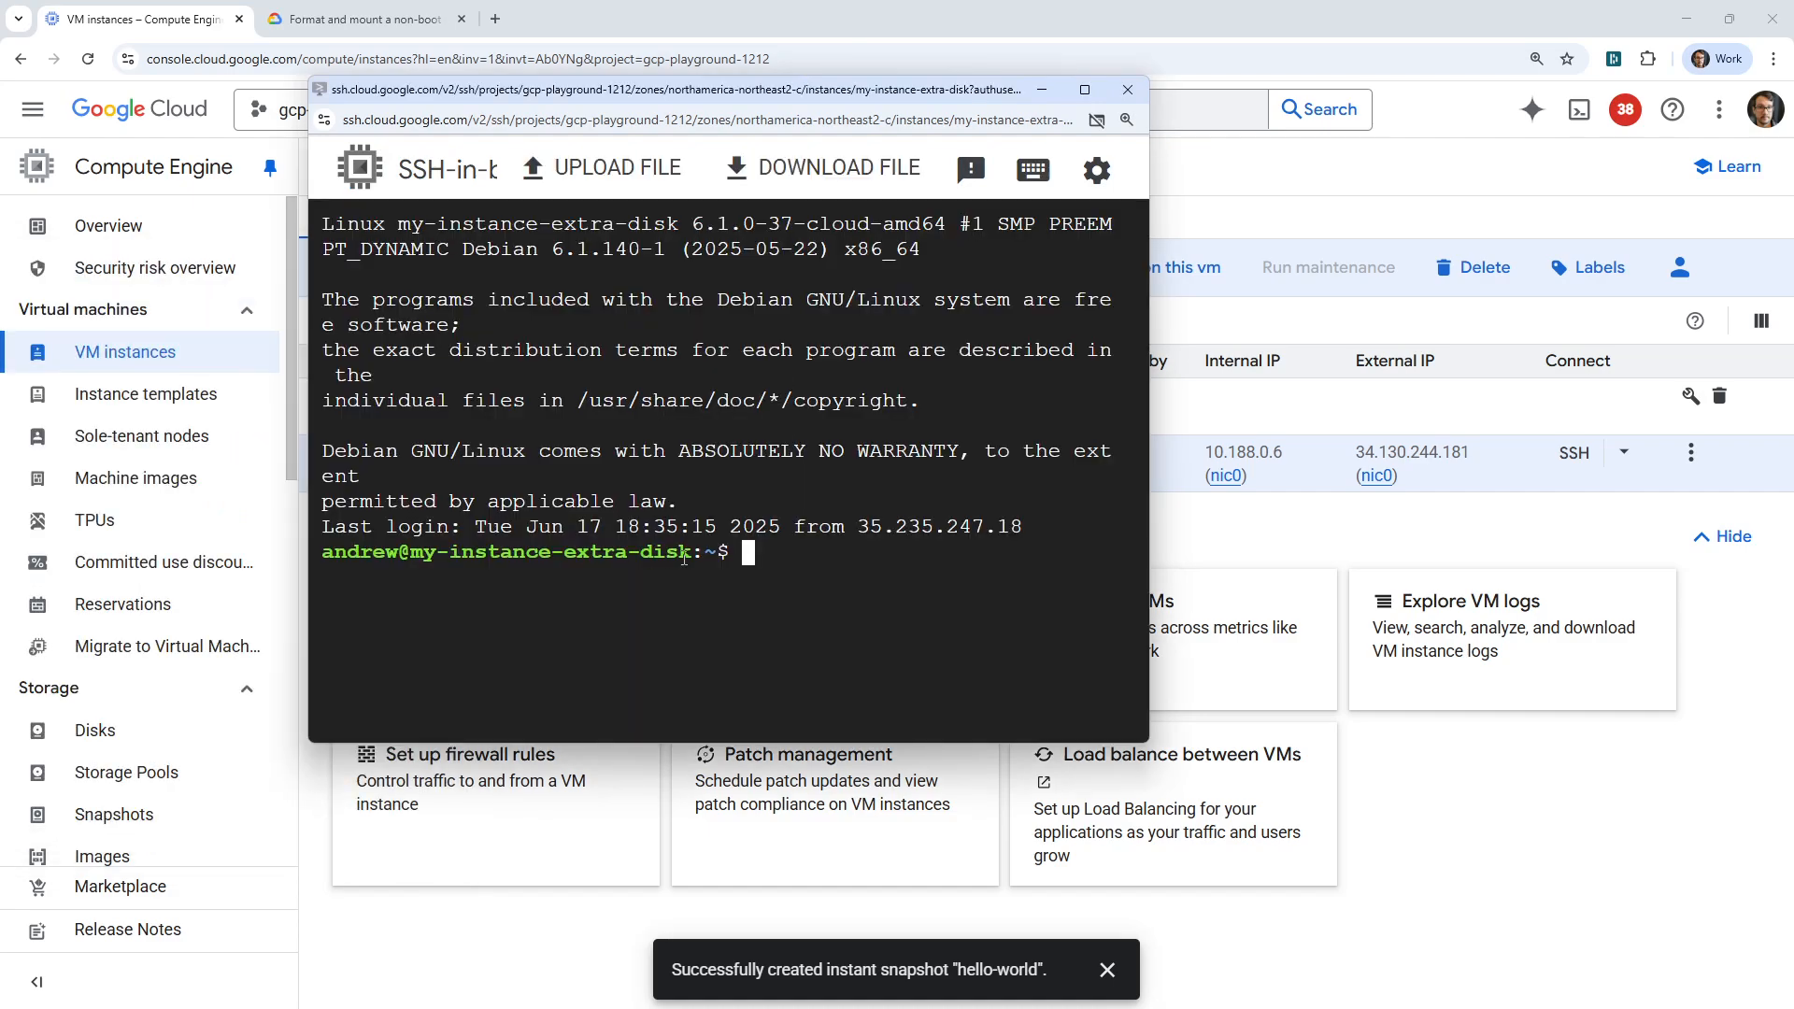
Go to /mnt/disks/my-alt-disk in the terminal, listing the contents of each directory along the path.
type("cd /mnt/")
key("Return")
type("ls")
key("Return")
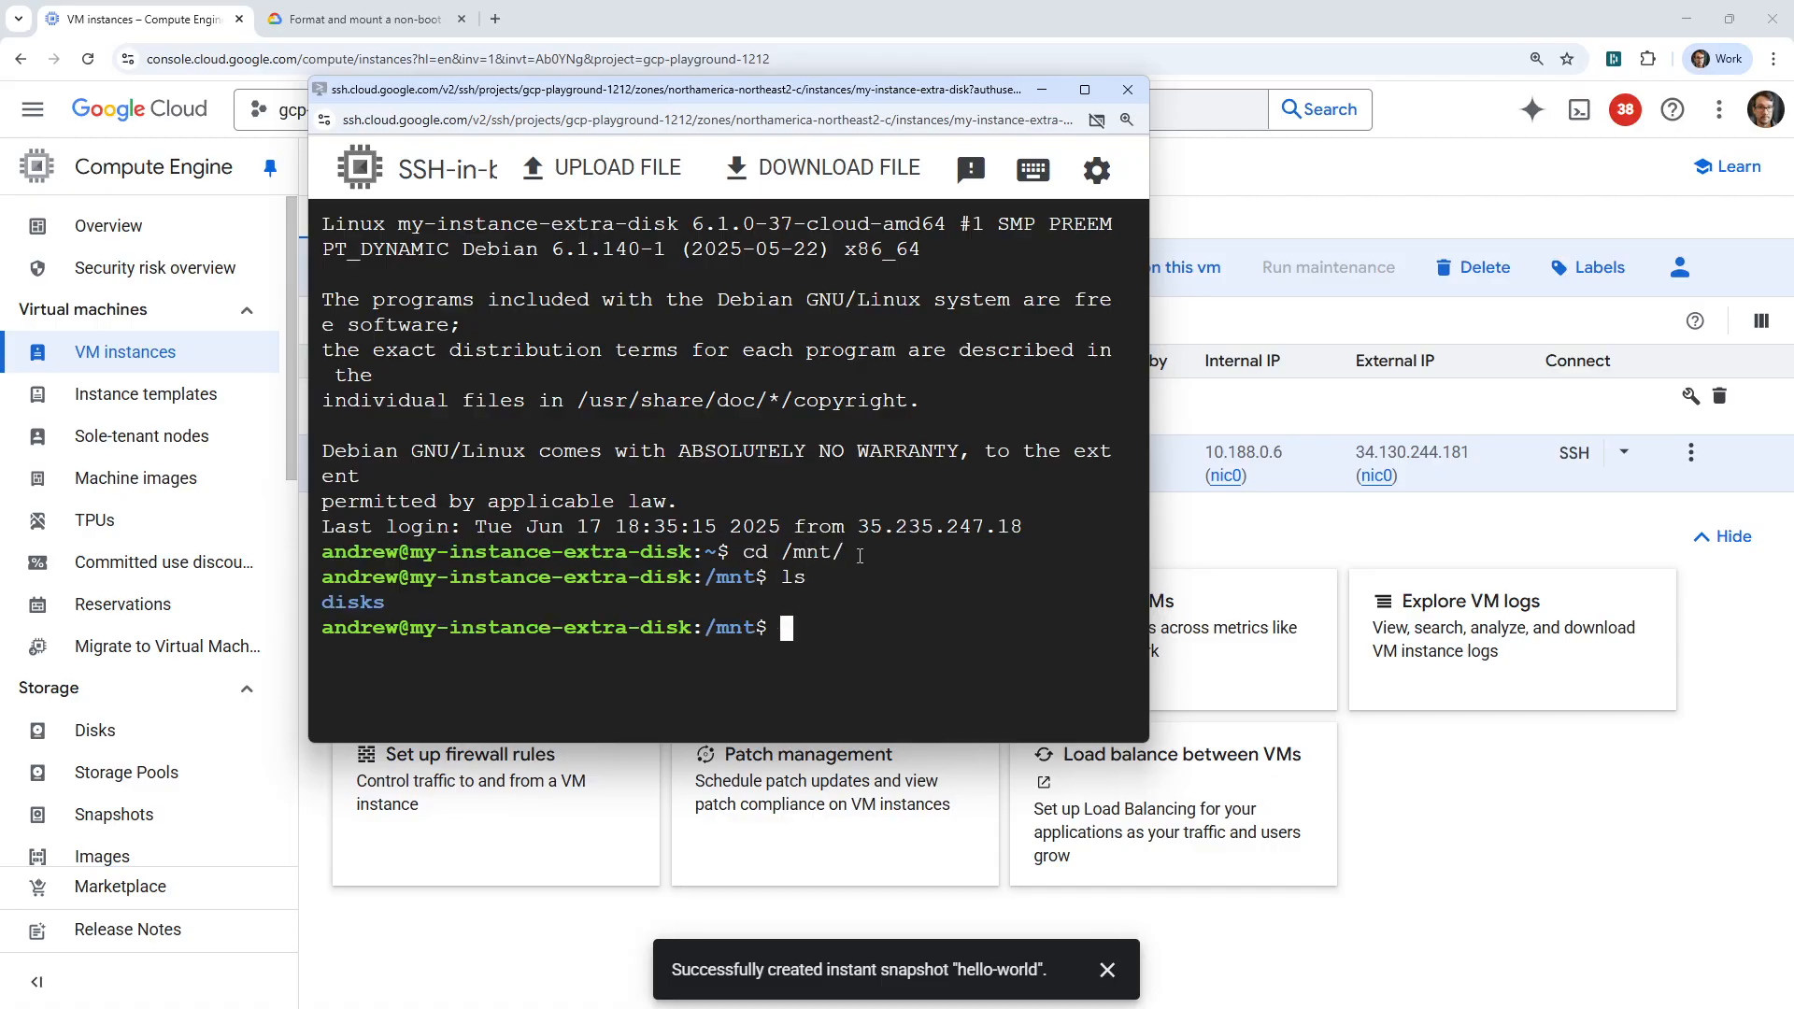
type("cd disks/")
key("Return")
type("ls")
key("Return")
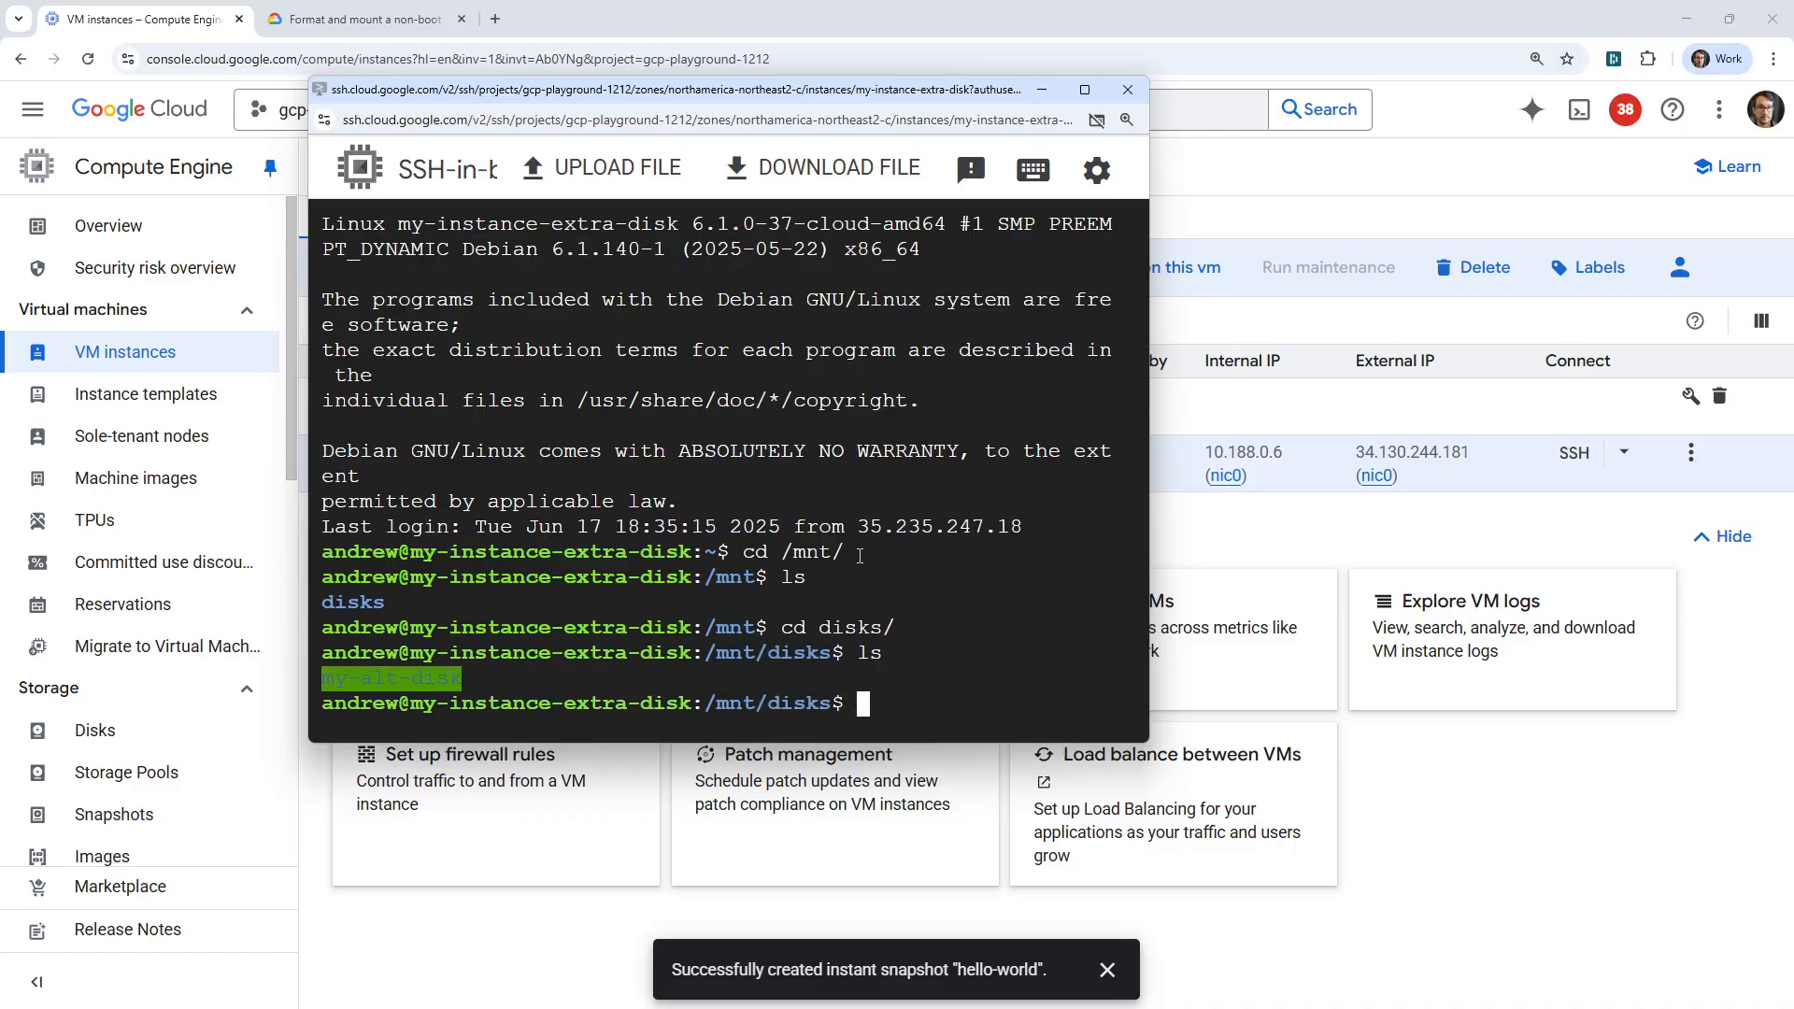
type("cd m")
key("Tab")
key("Return")
type("ls")
key("Return")
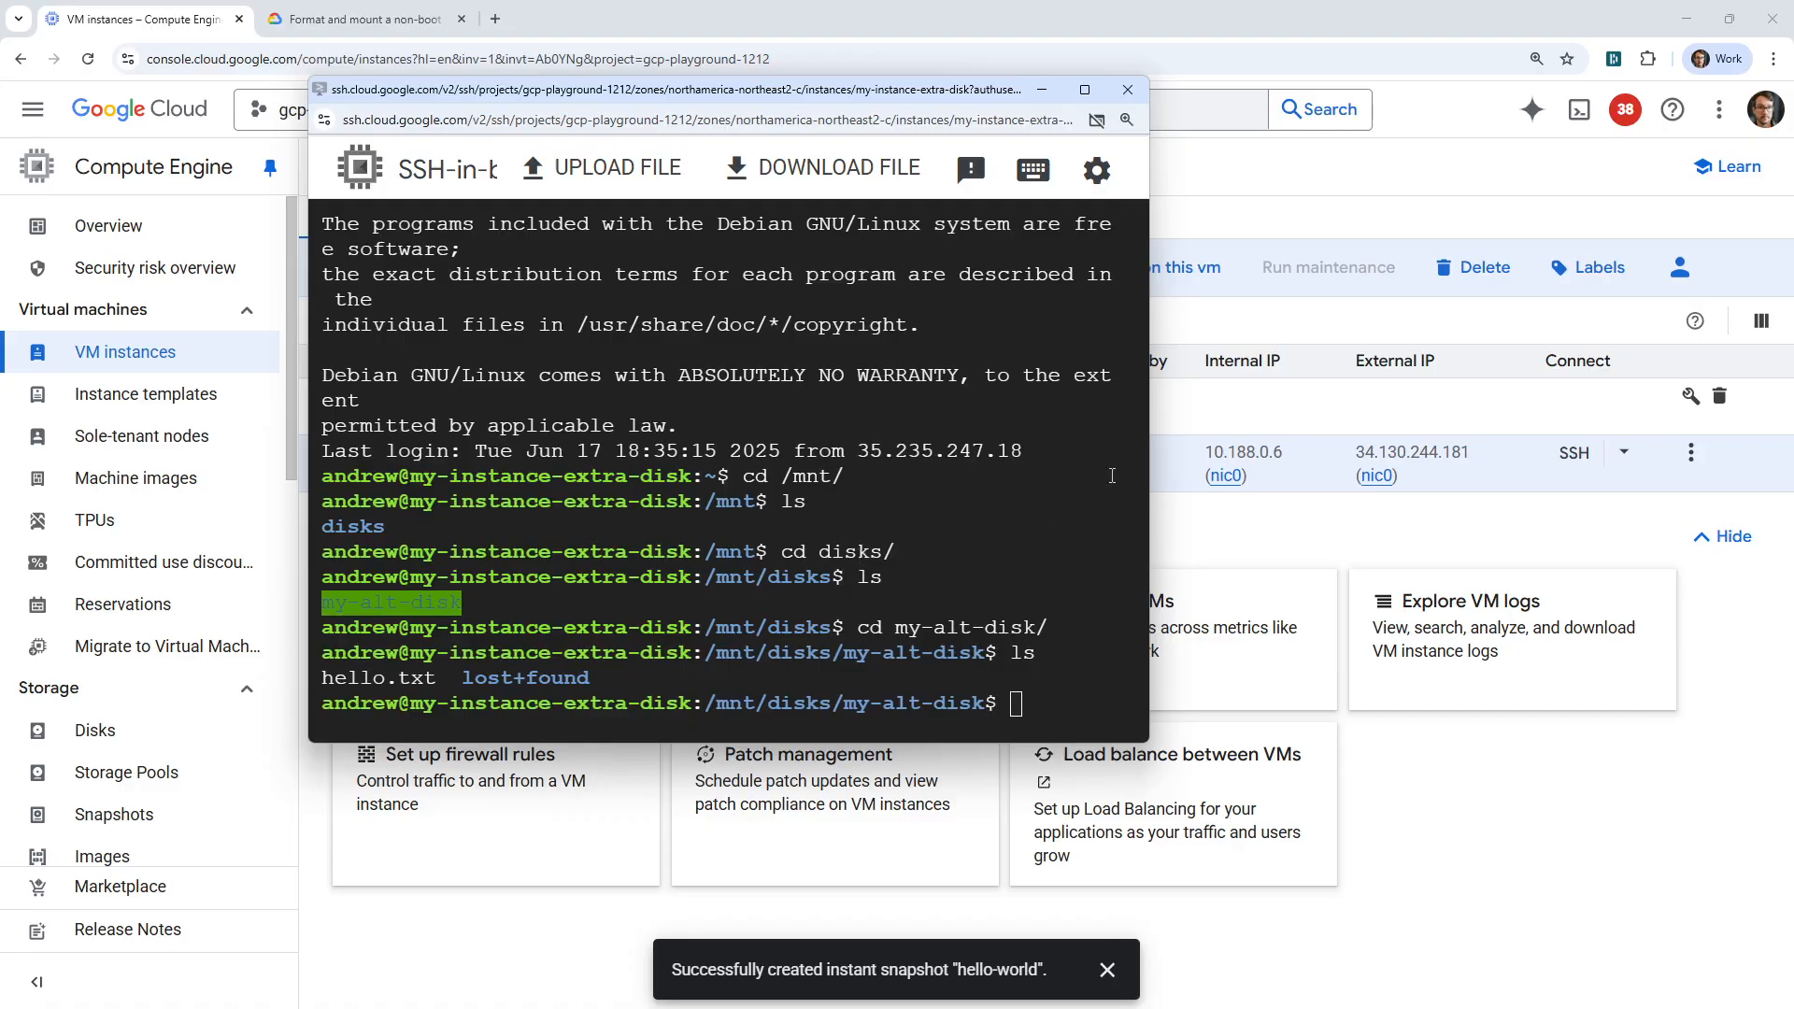
Widen the SSH window, change the text in hello.txt to "hello moon!" with vi, and save the file.
left_click_drag(1149, 480, 1539, 479)
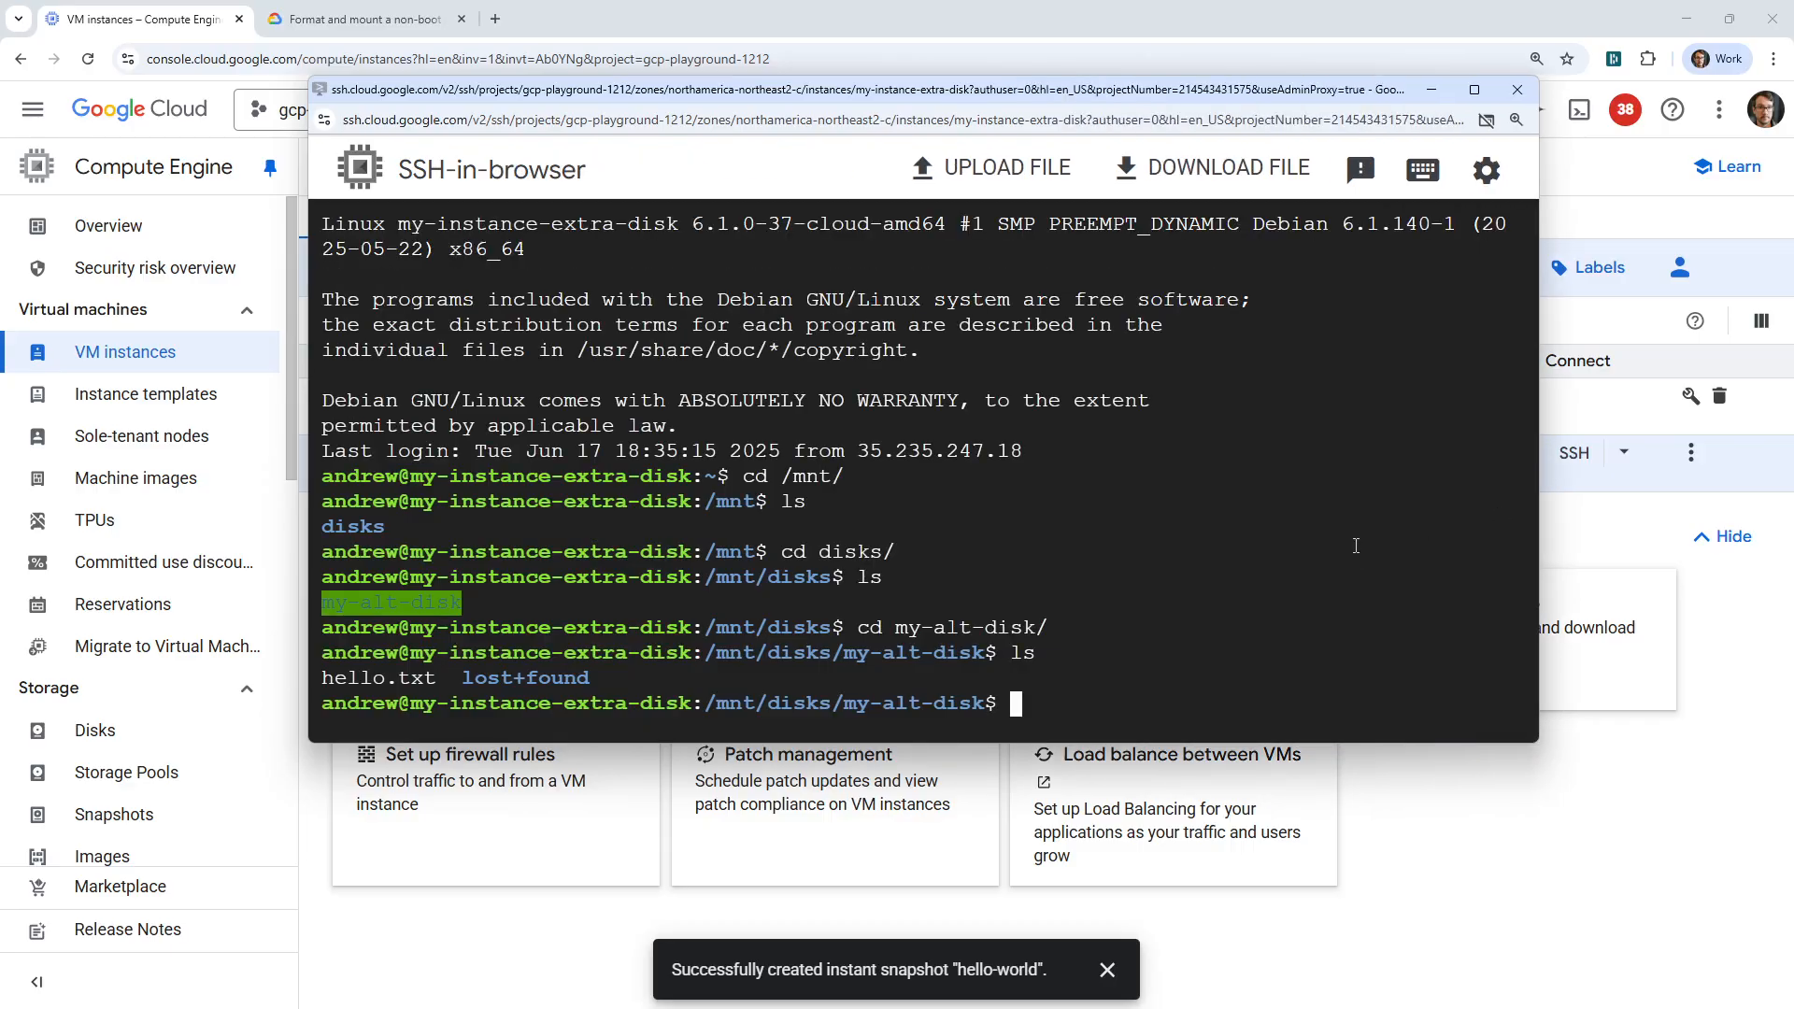
type("vi hello.txt")
key("Return")
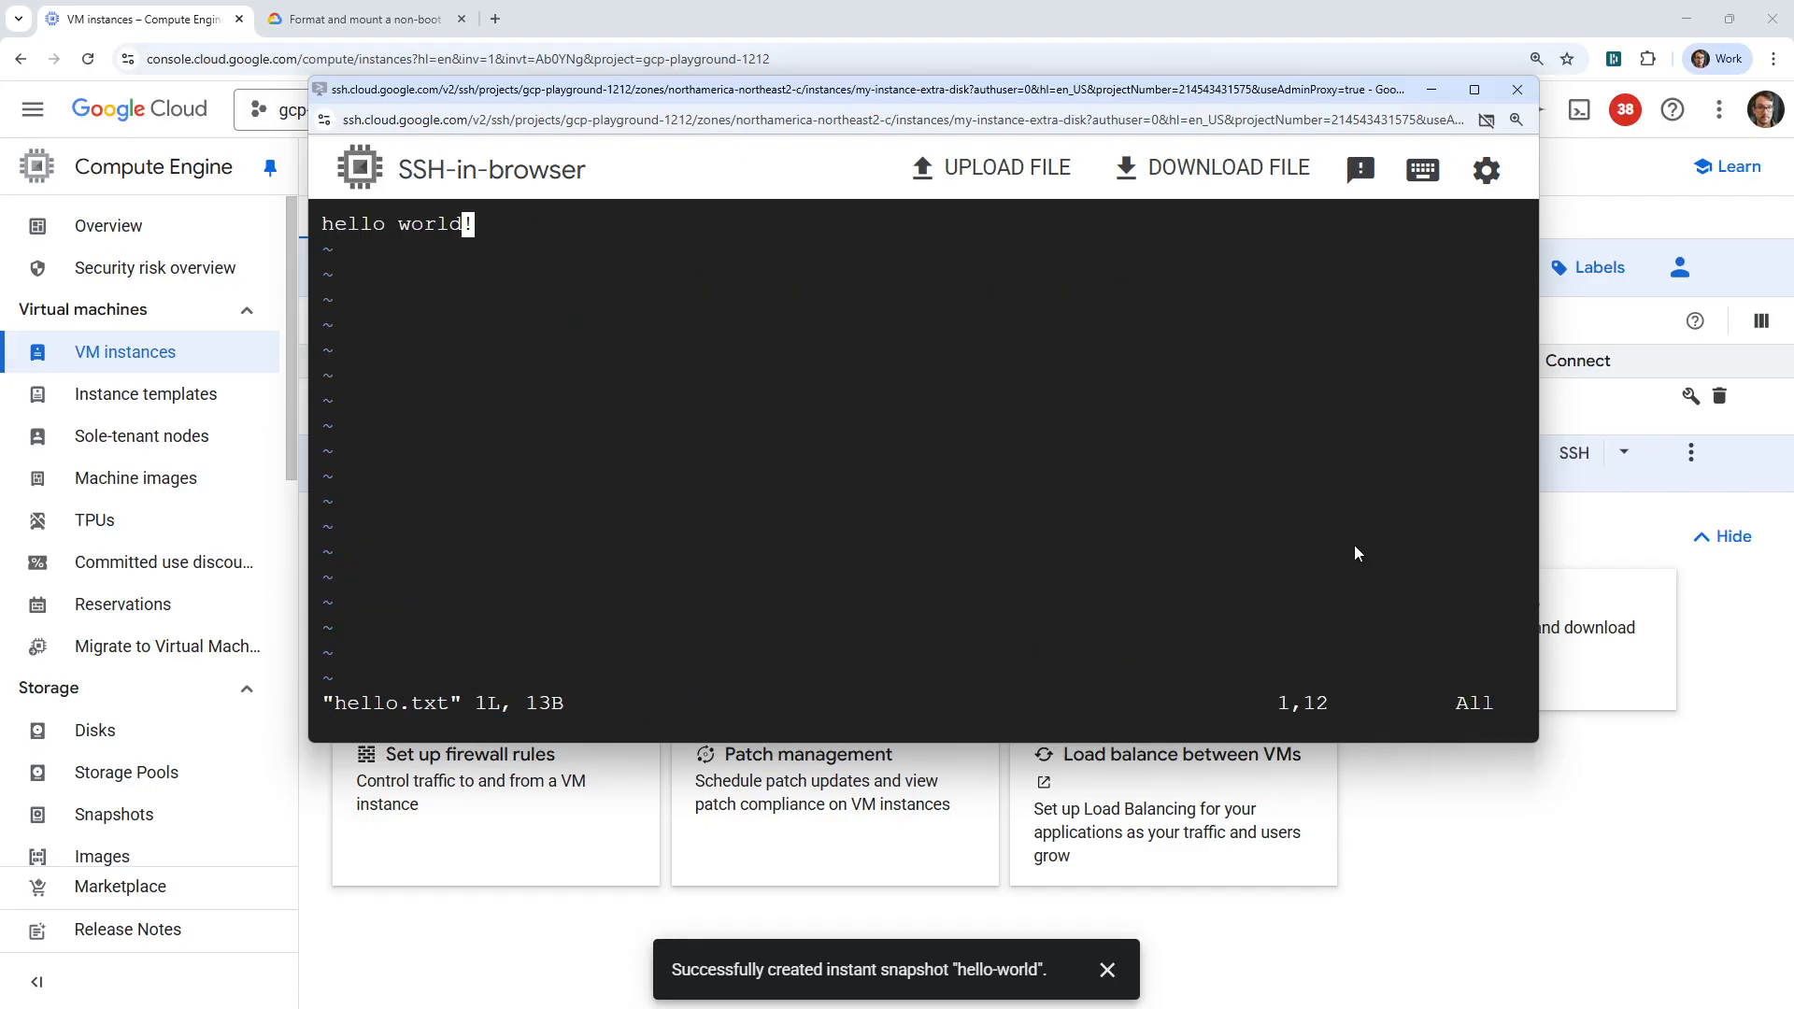
type("bcwmoon")
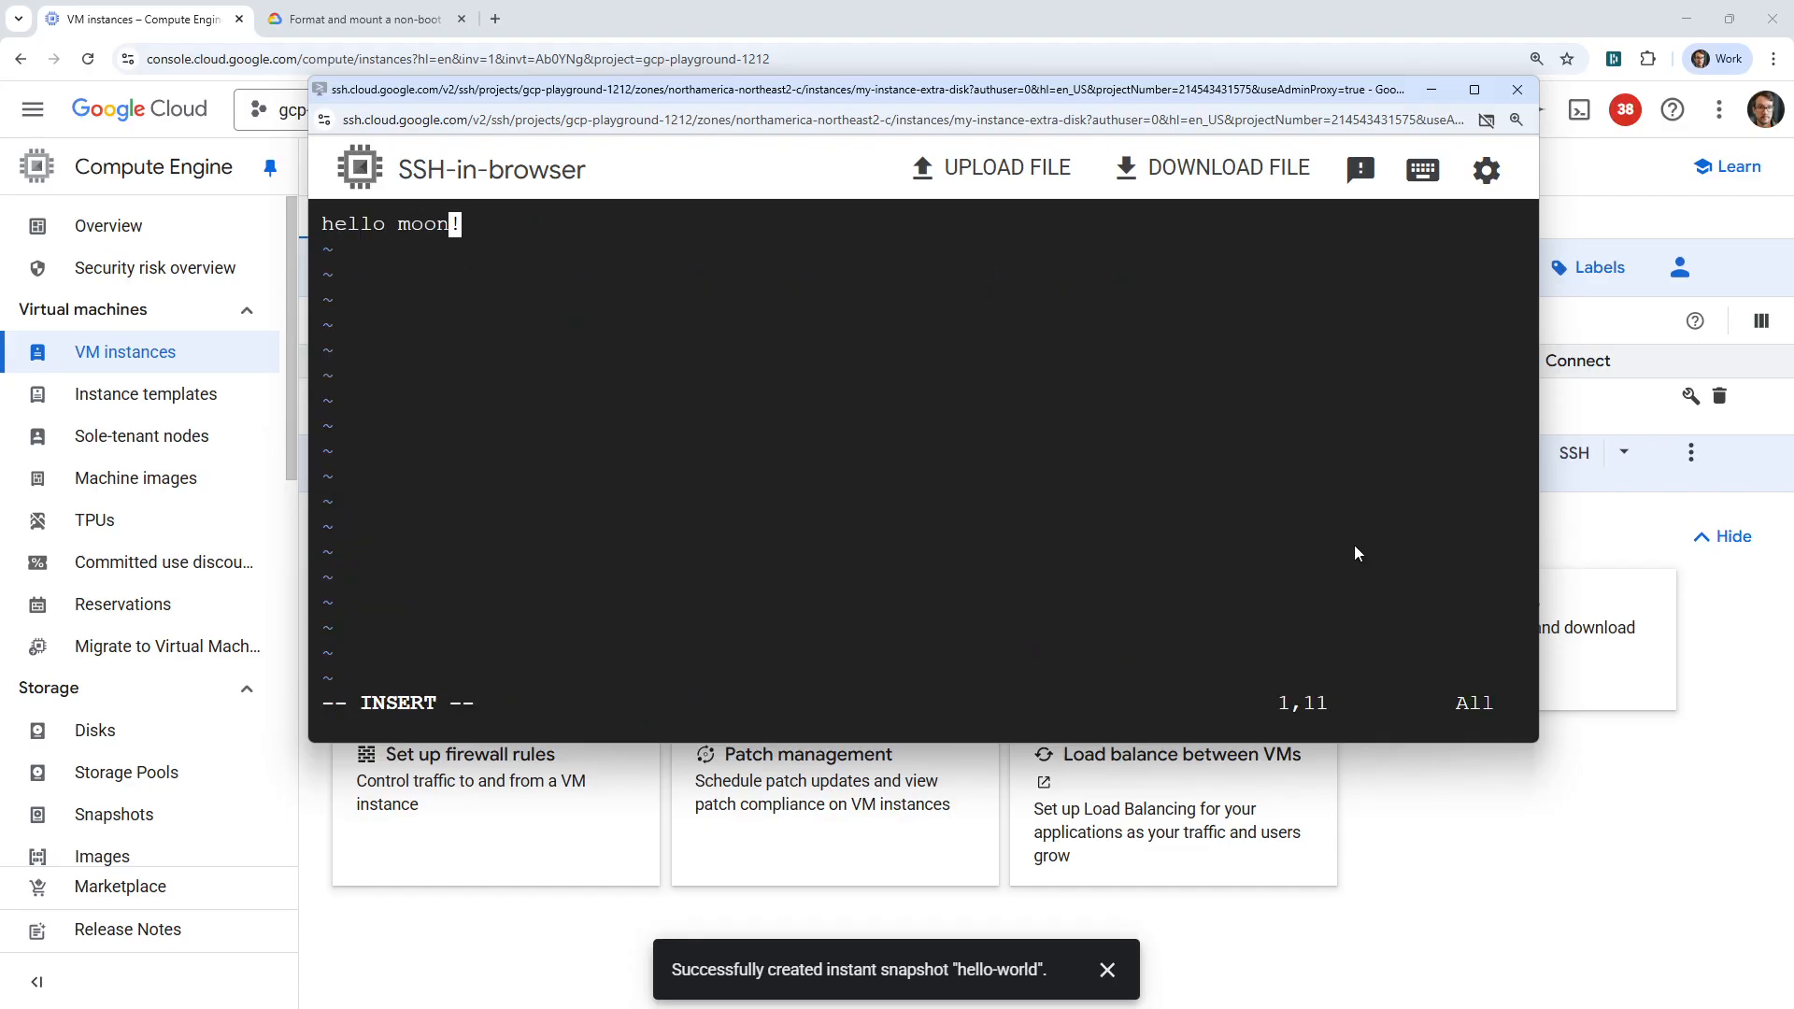
key("Escape")
key("b")
type("b")
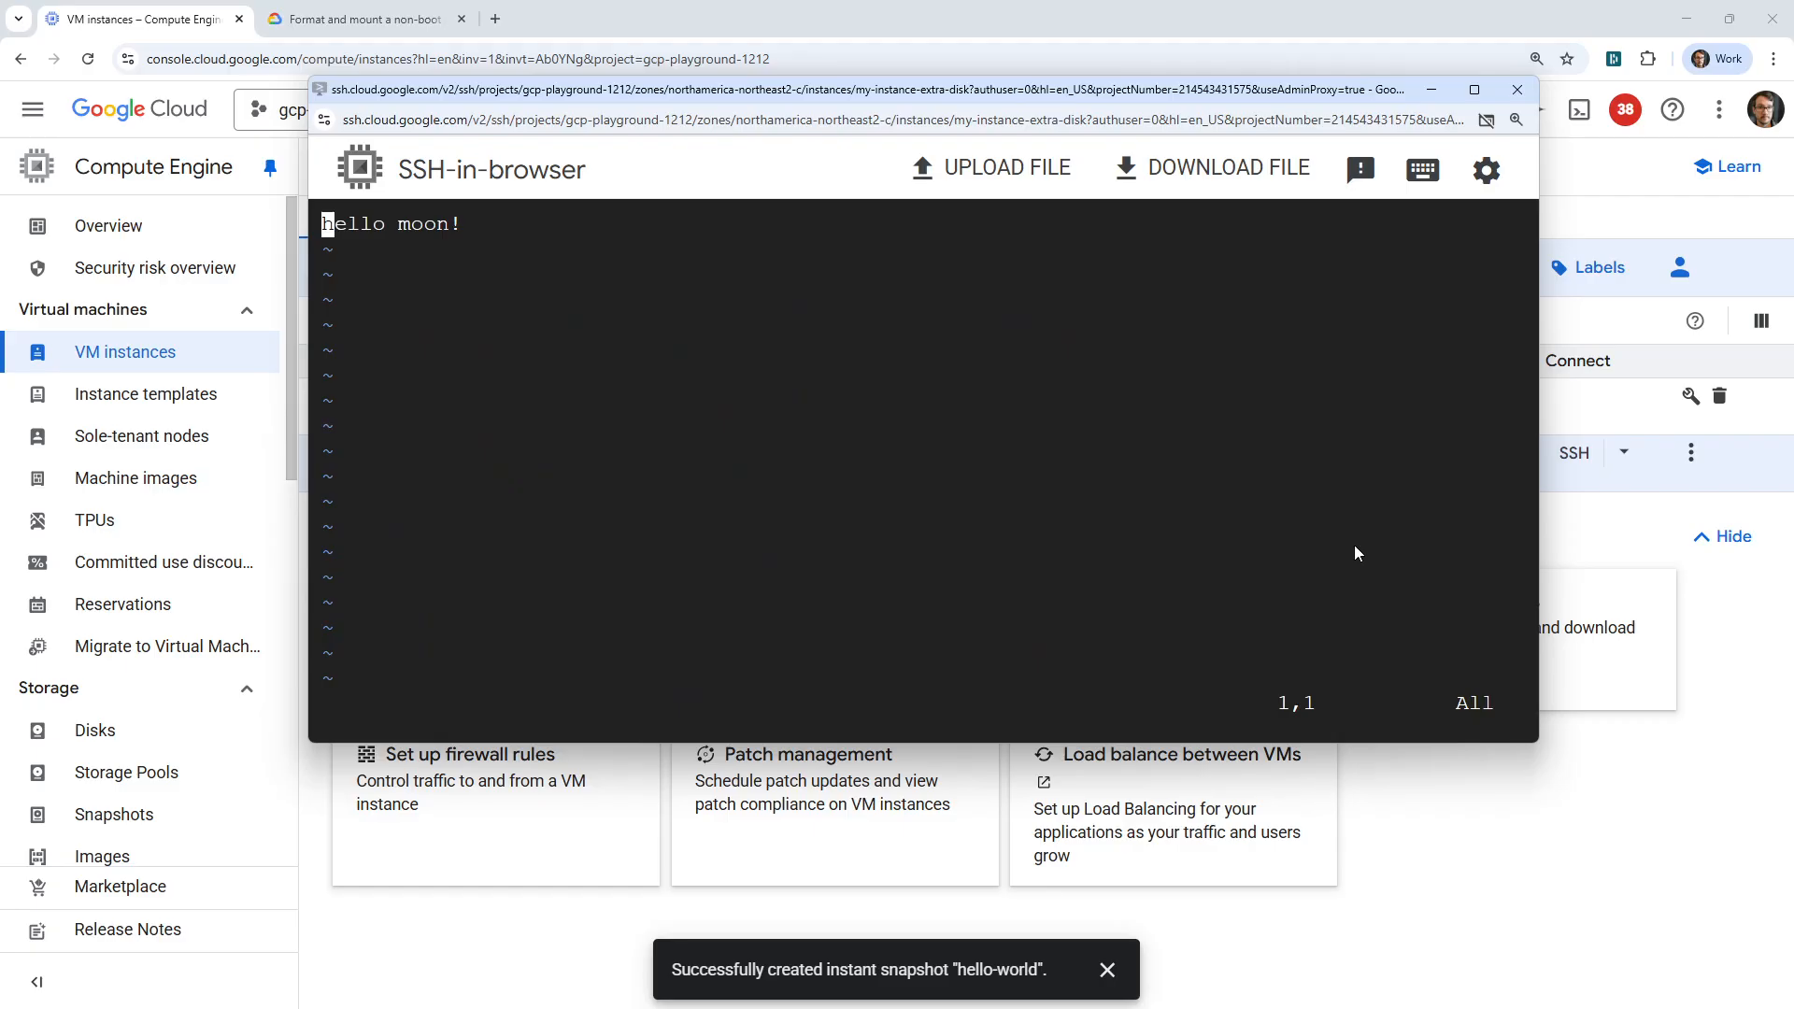
type(":wq!")
key("Return")
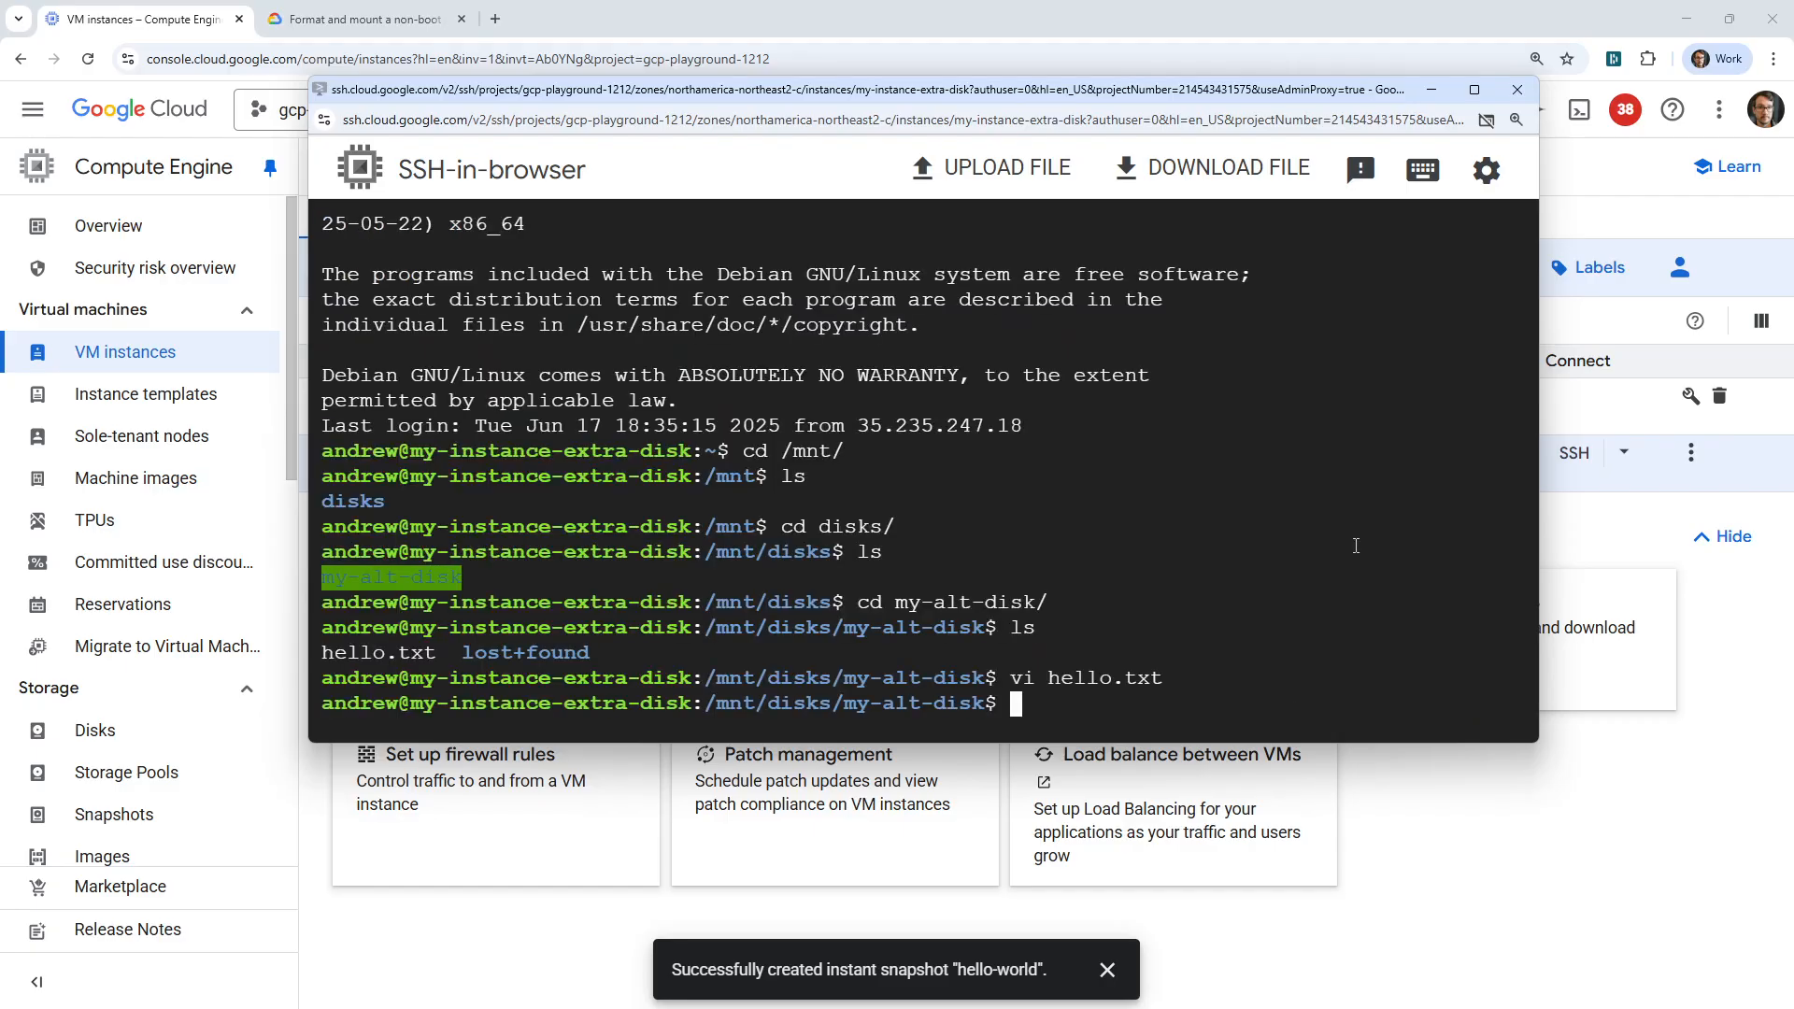
Print the contents of hello.txt with cat to check the edit, and close the SSH window.
type("cat he")
key("Tab")
key("Return")
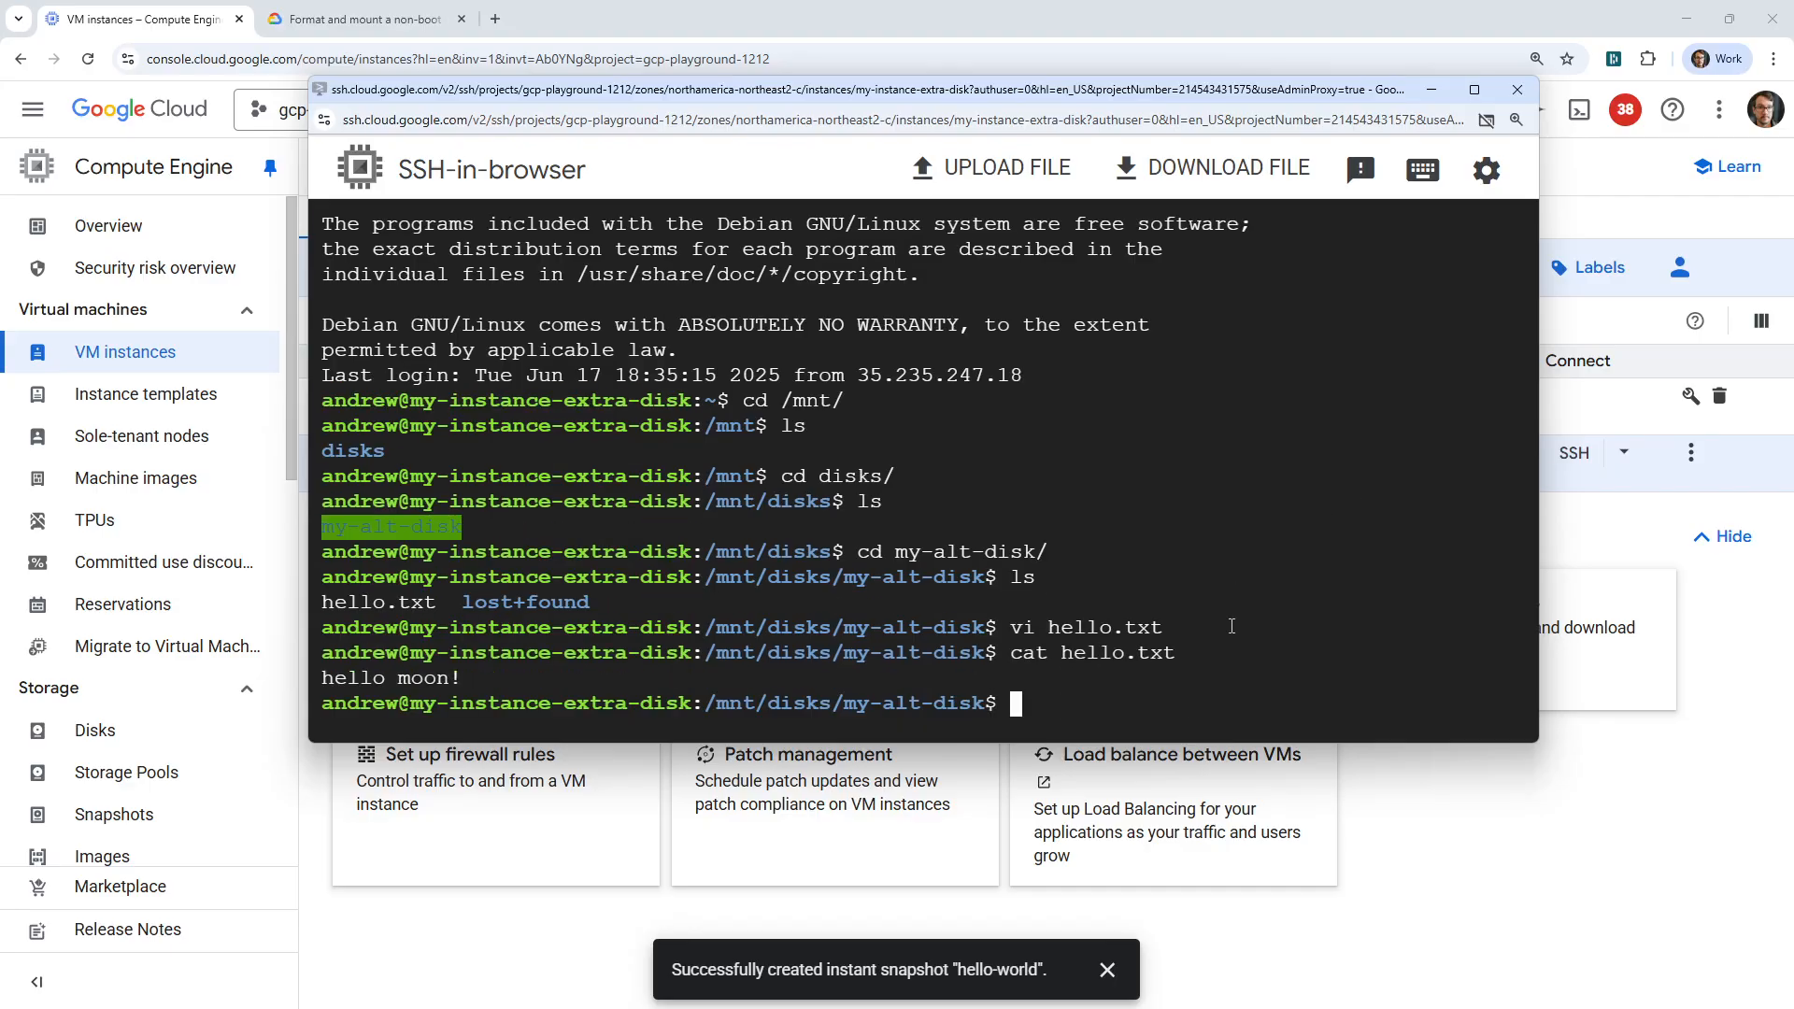
left_click(1517, 88)
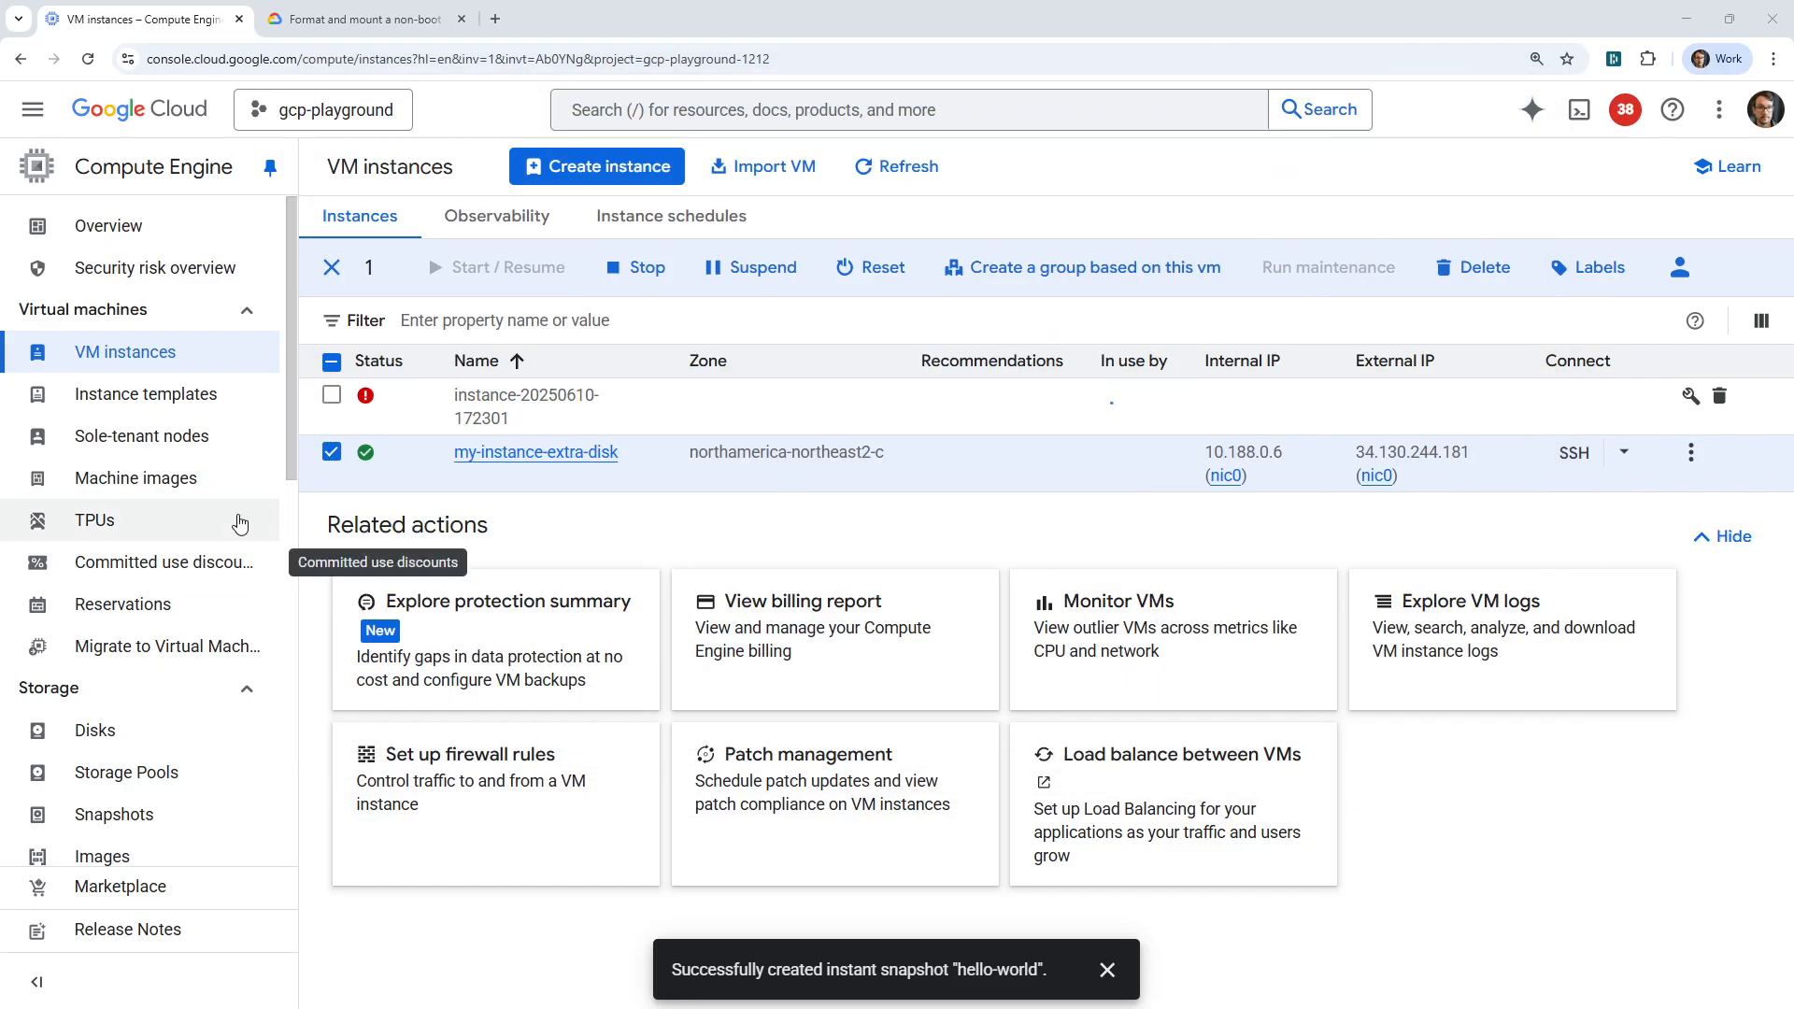
Open the details page of the disk my-alt-disk from the Compute Engine disk list.
left_click(103, 729)
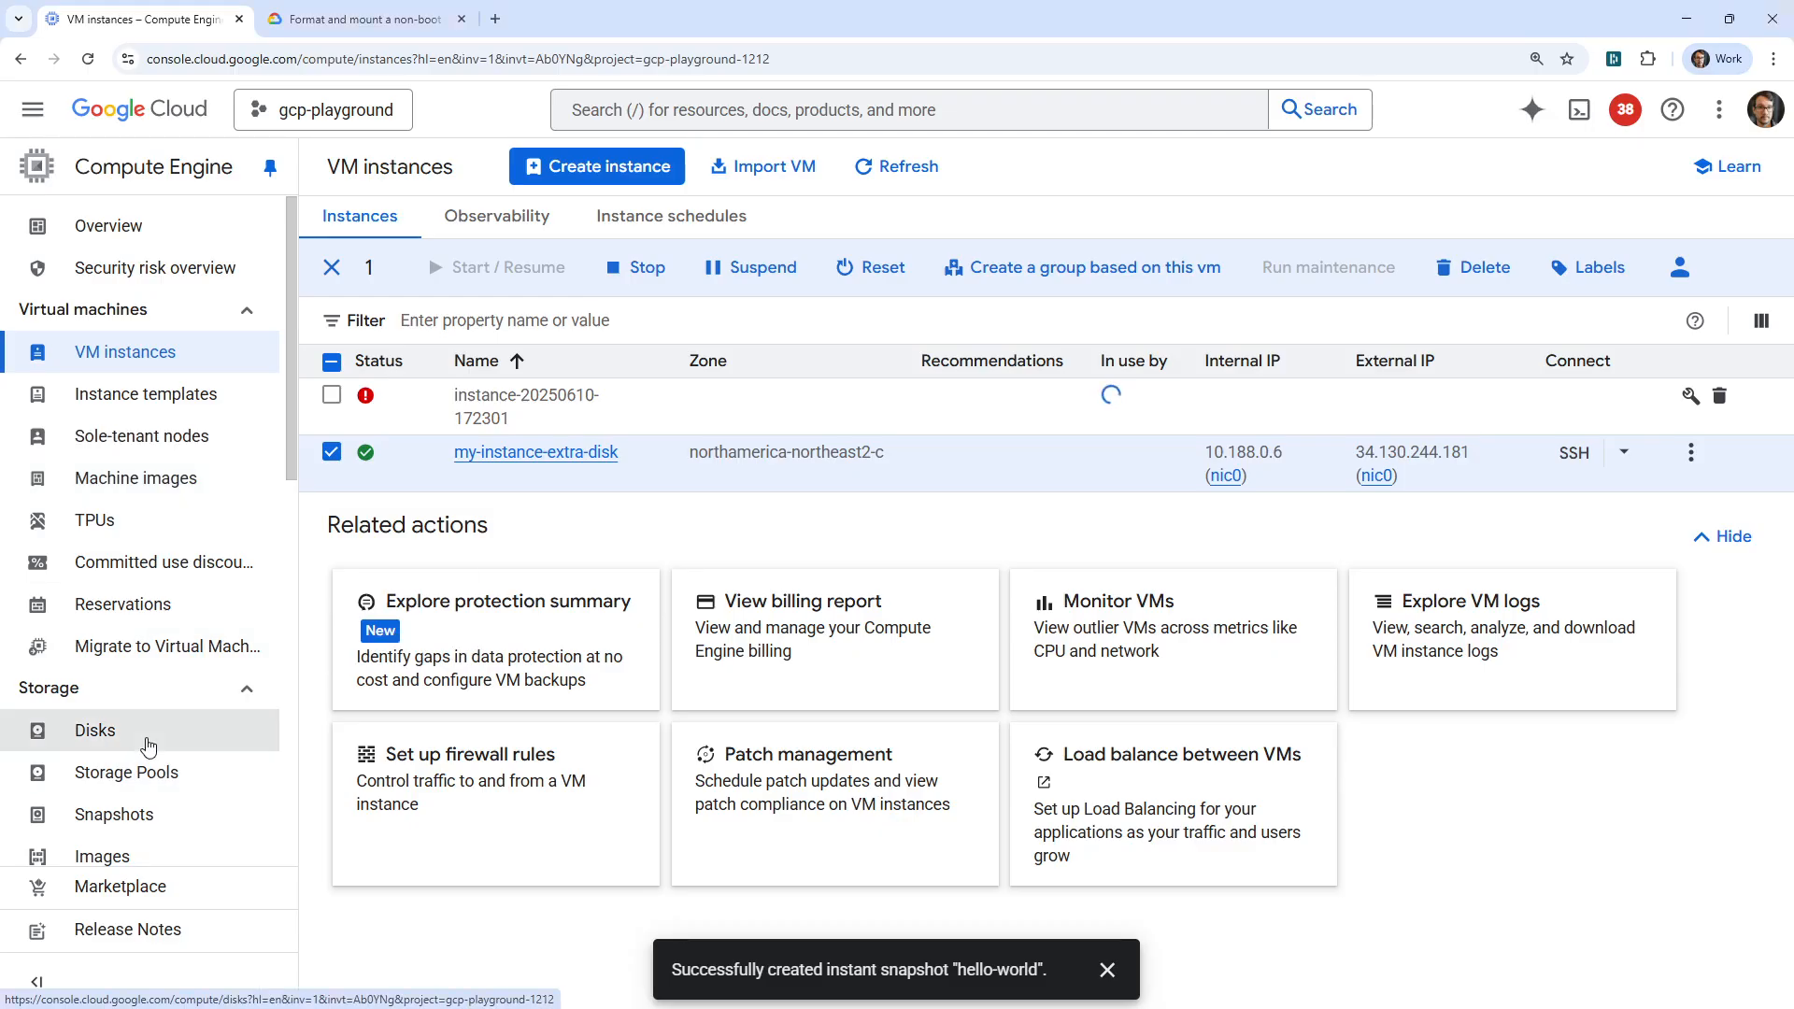
left_click(360, 357)
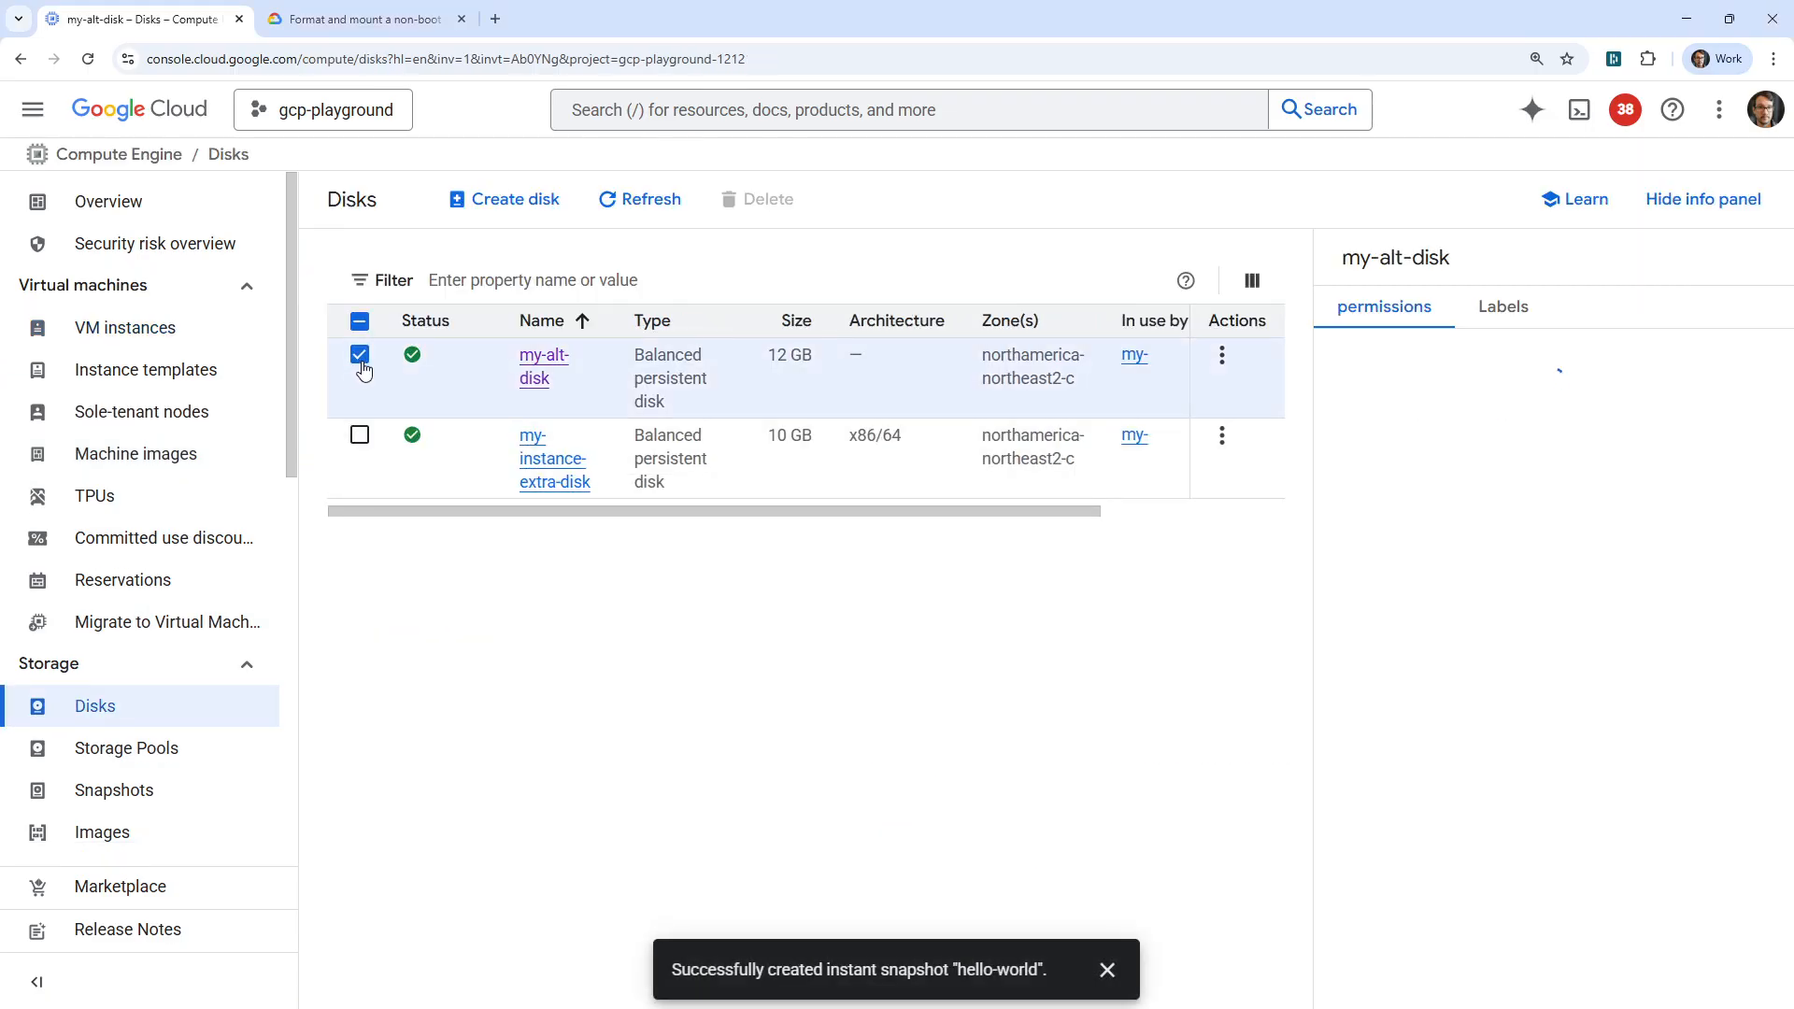
left_click(535, 367)
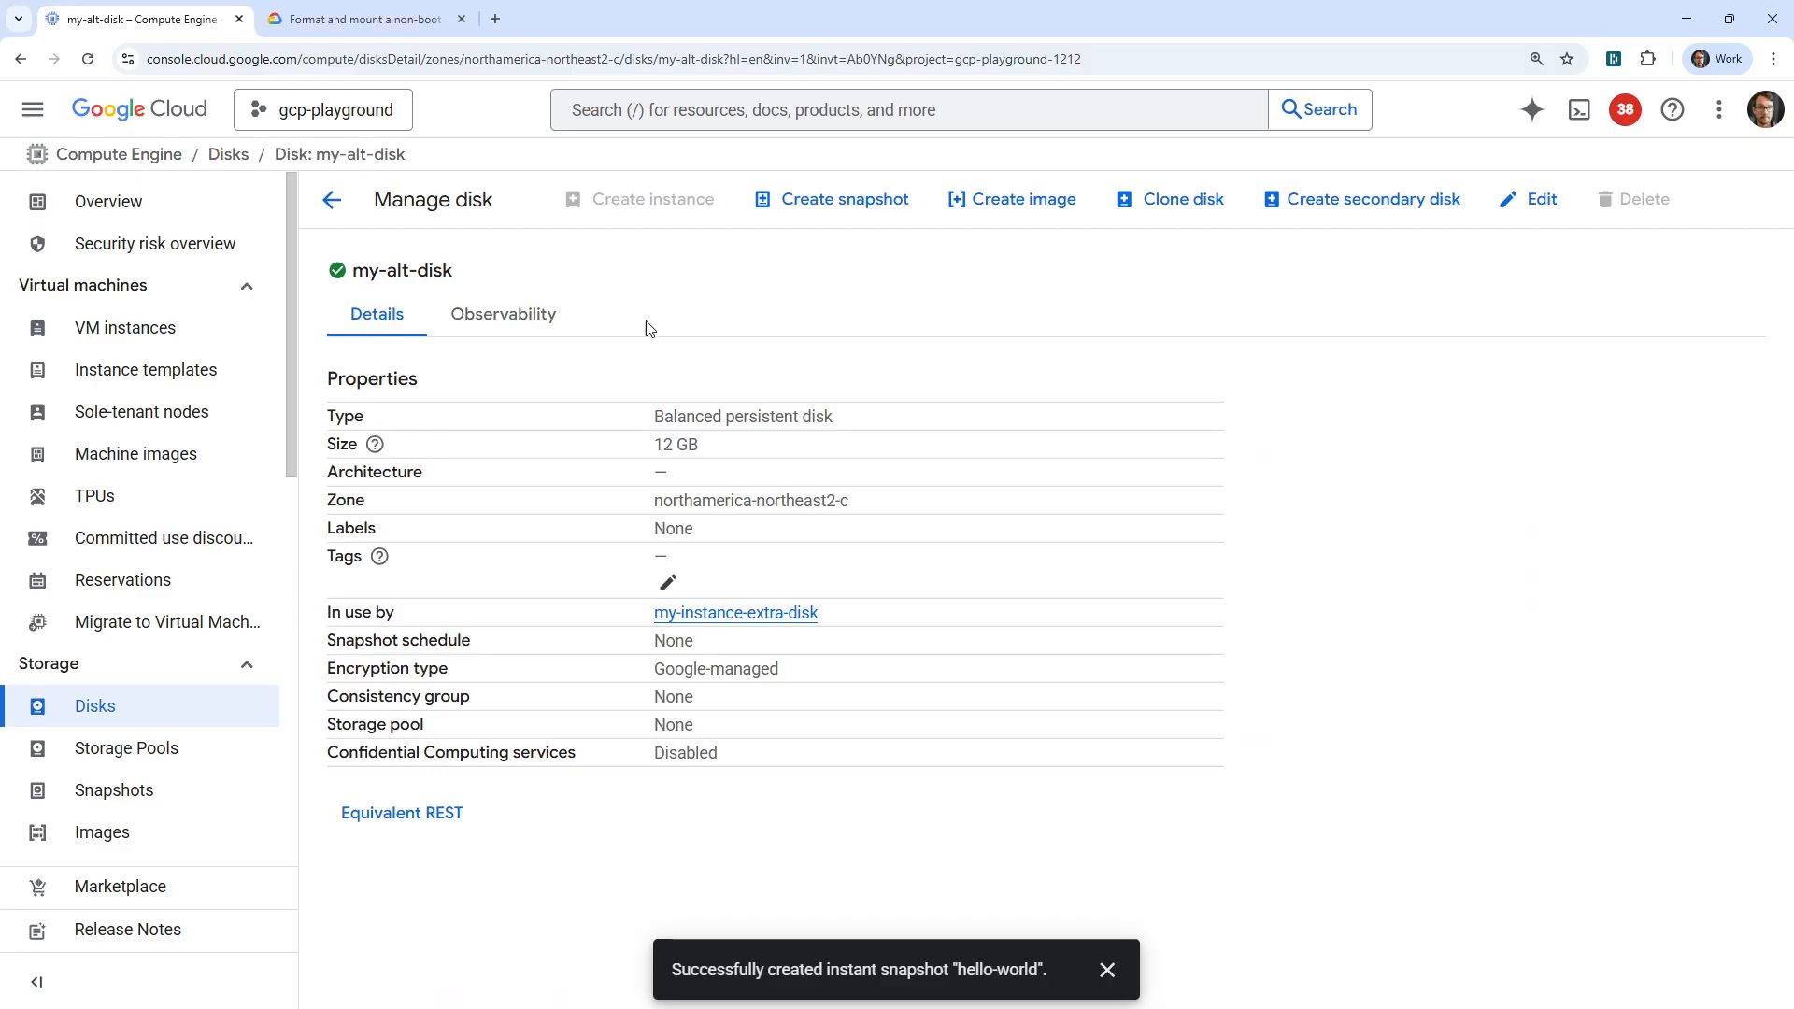
Start creating a snapshot of the disk my-alt-disk and name it hello-moon.
left_click(814, 214)
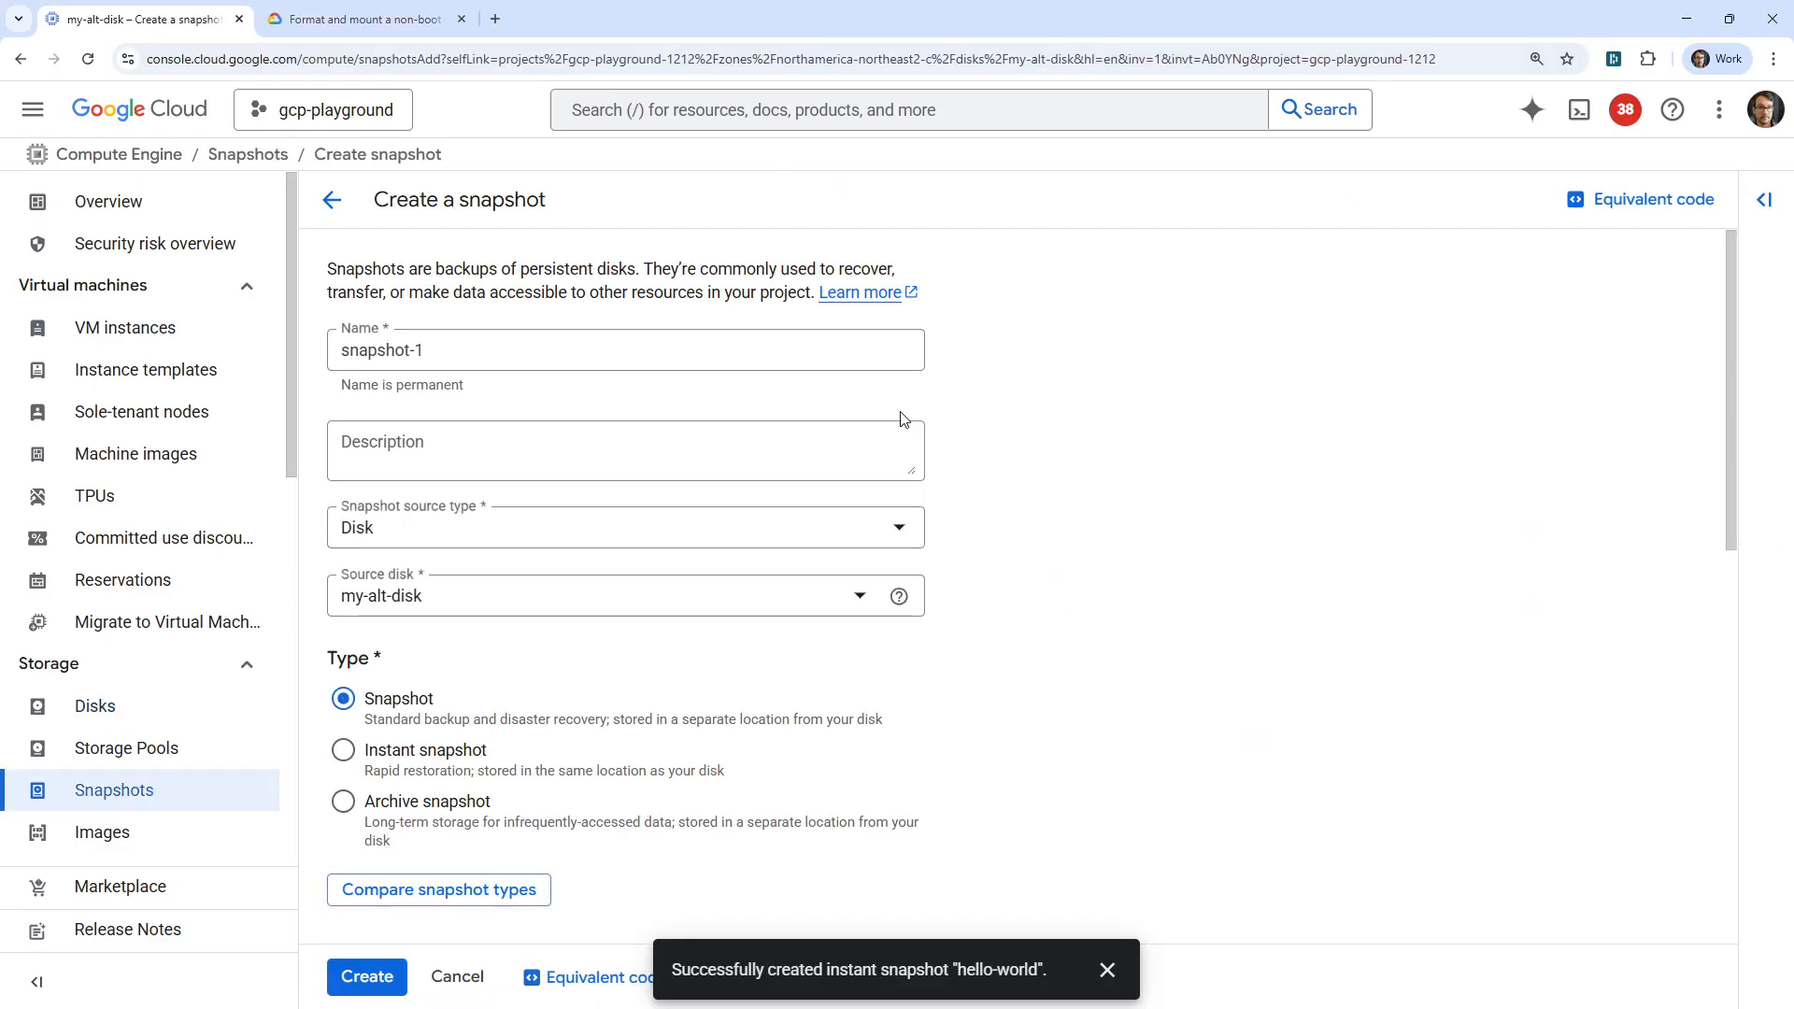
left_click(449, 351)
key("ctrl+a")
type("he")
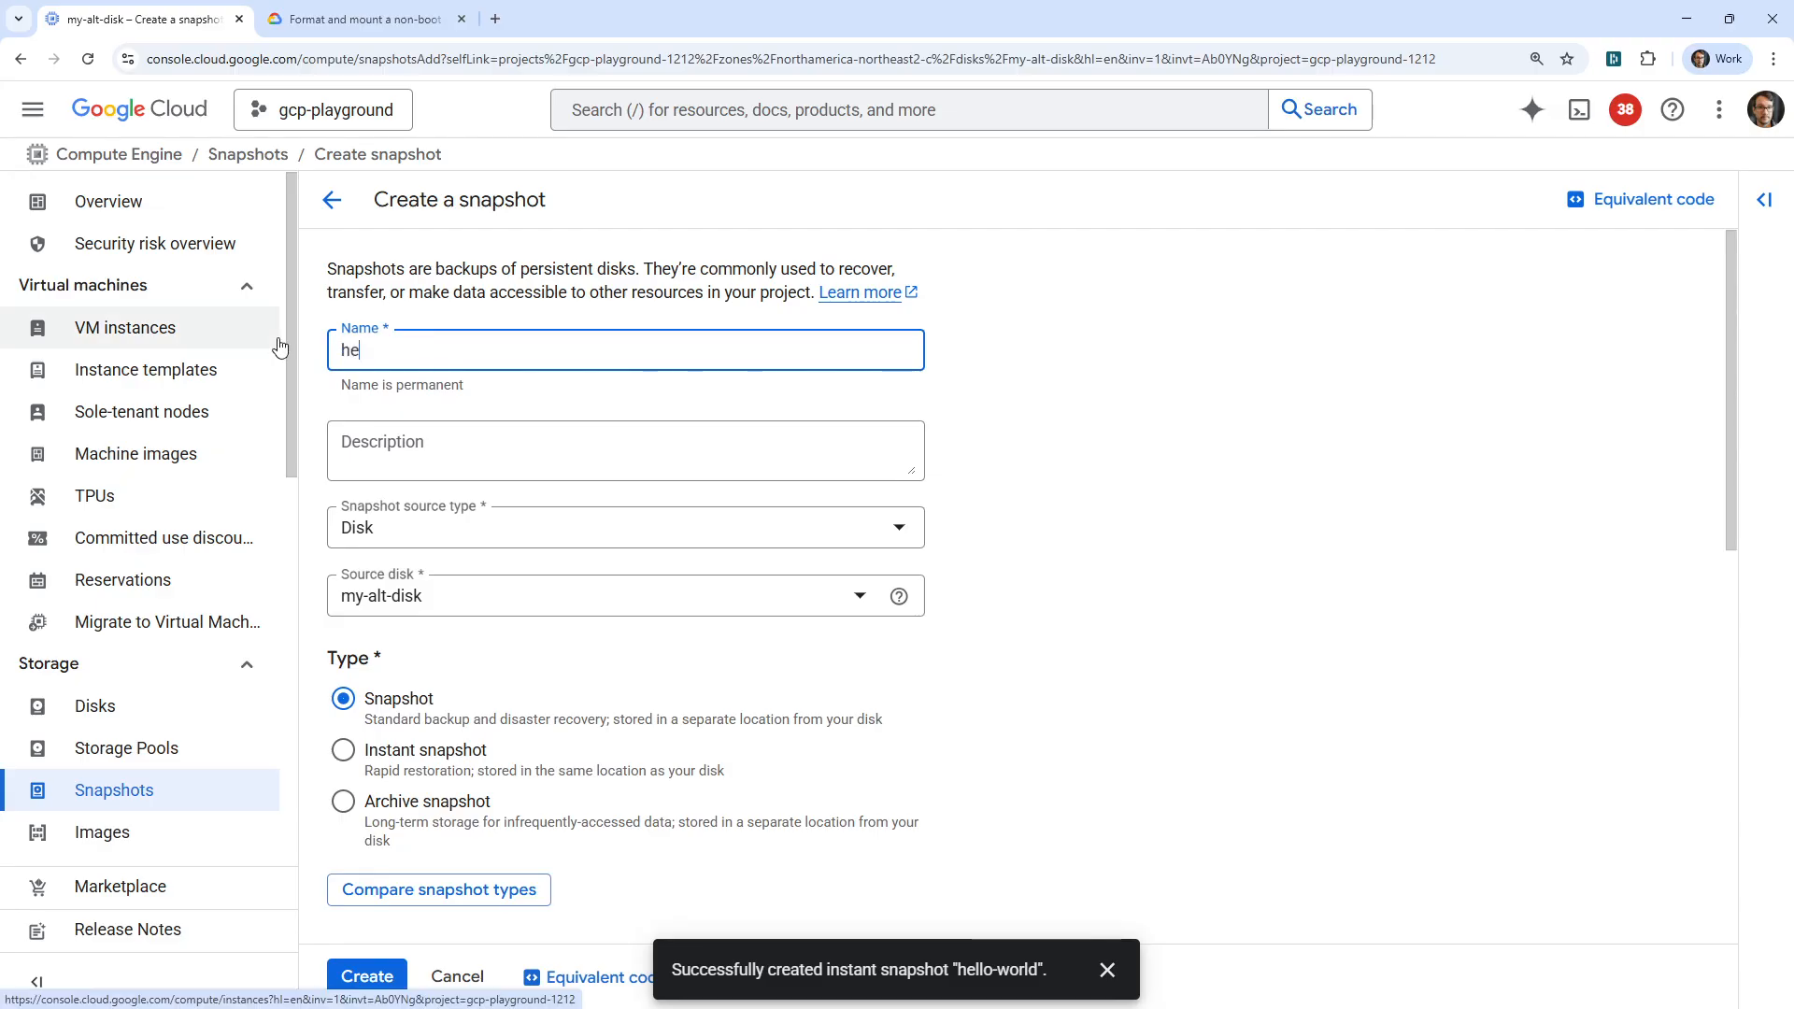
type("llo-moon")
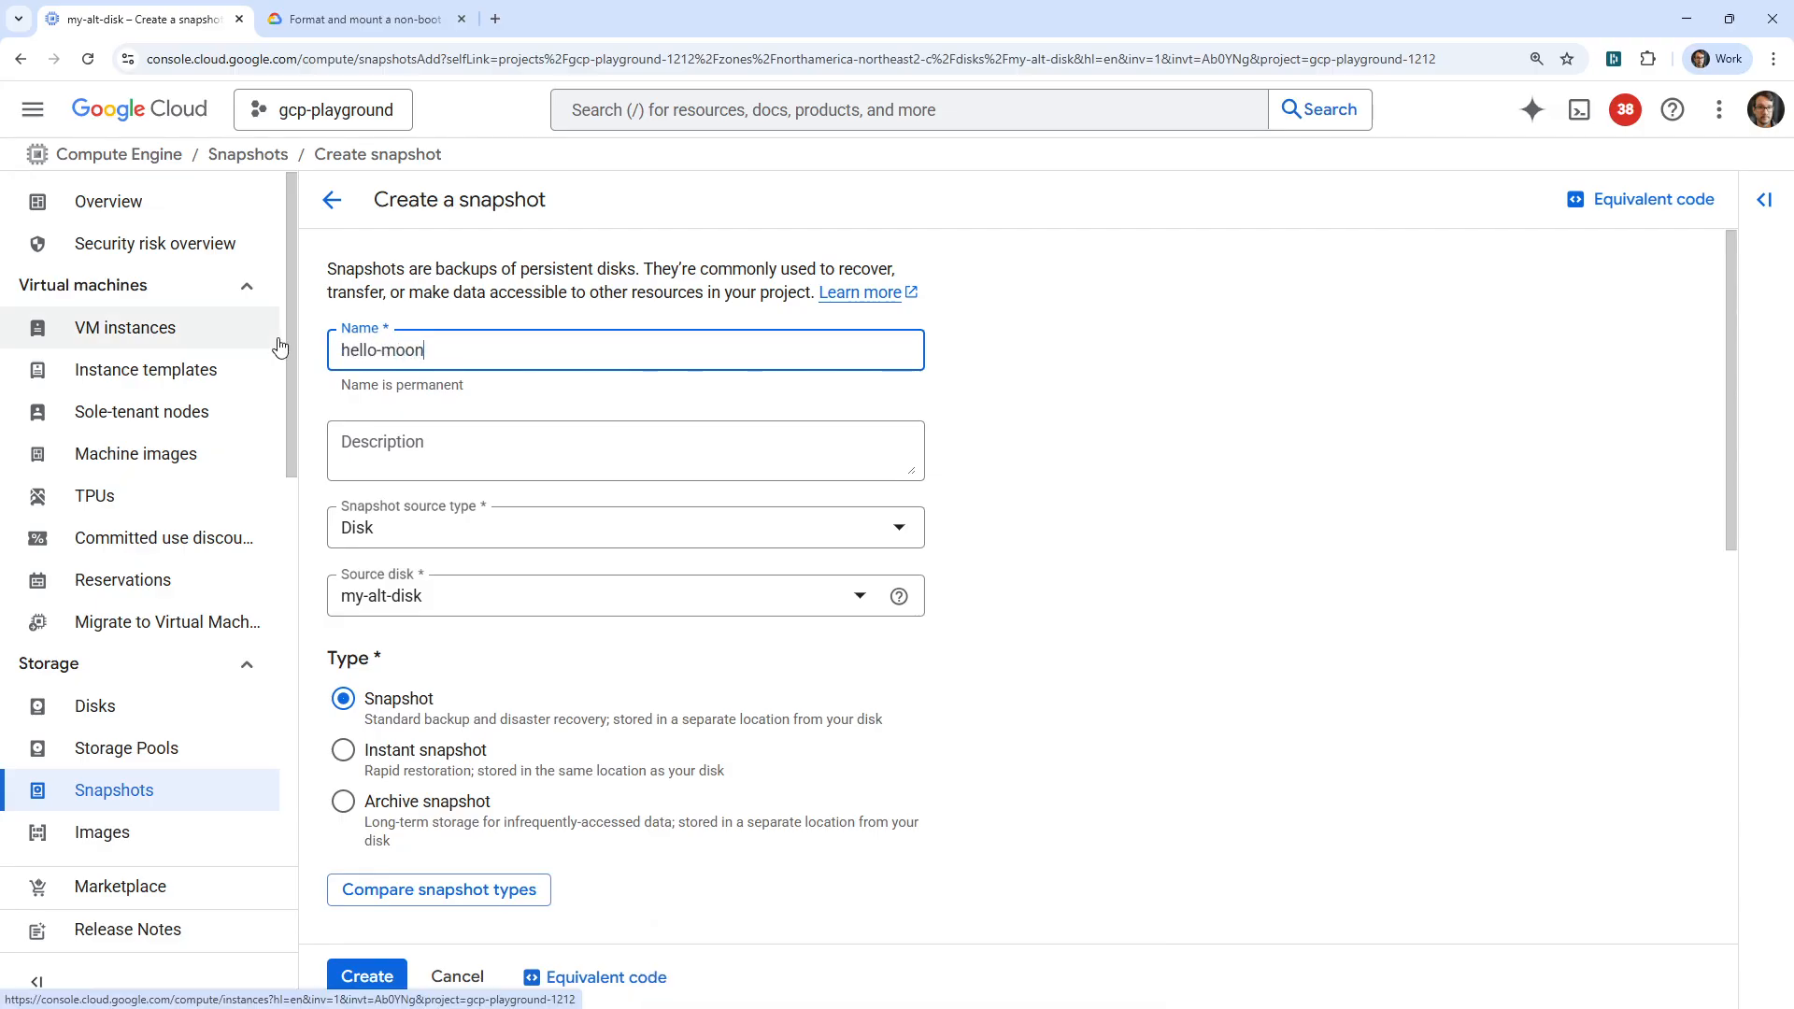
Compare the location options of the standard and instant types, create hello-moon as an instant snapshot, and dismiss the notification.
left_click(343, 751)
scroll(606, 538, "down", 4)
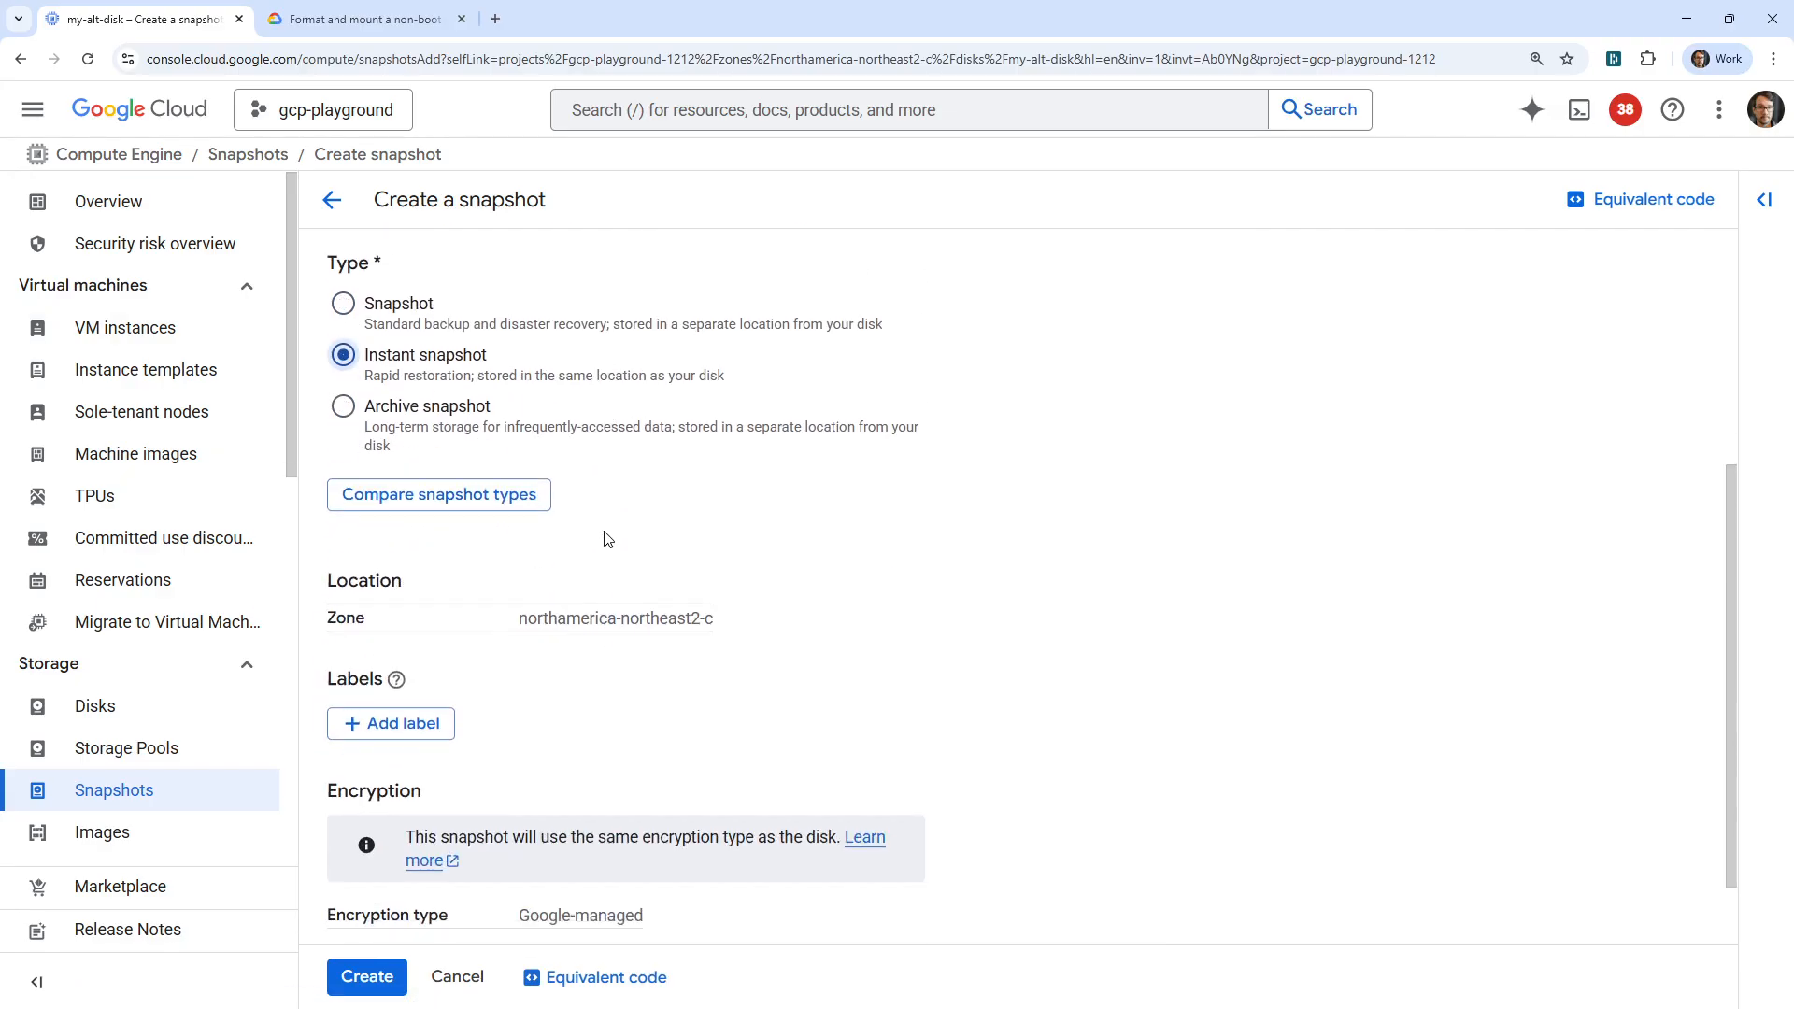
scroll(601, 709, "up", 3)
left_click(347, 426)
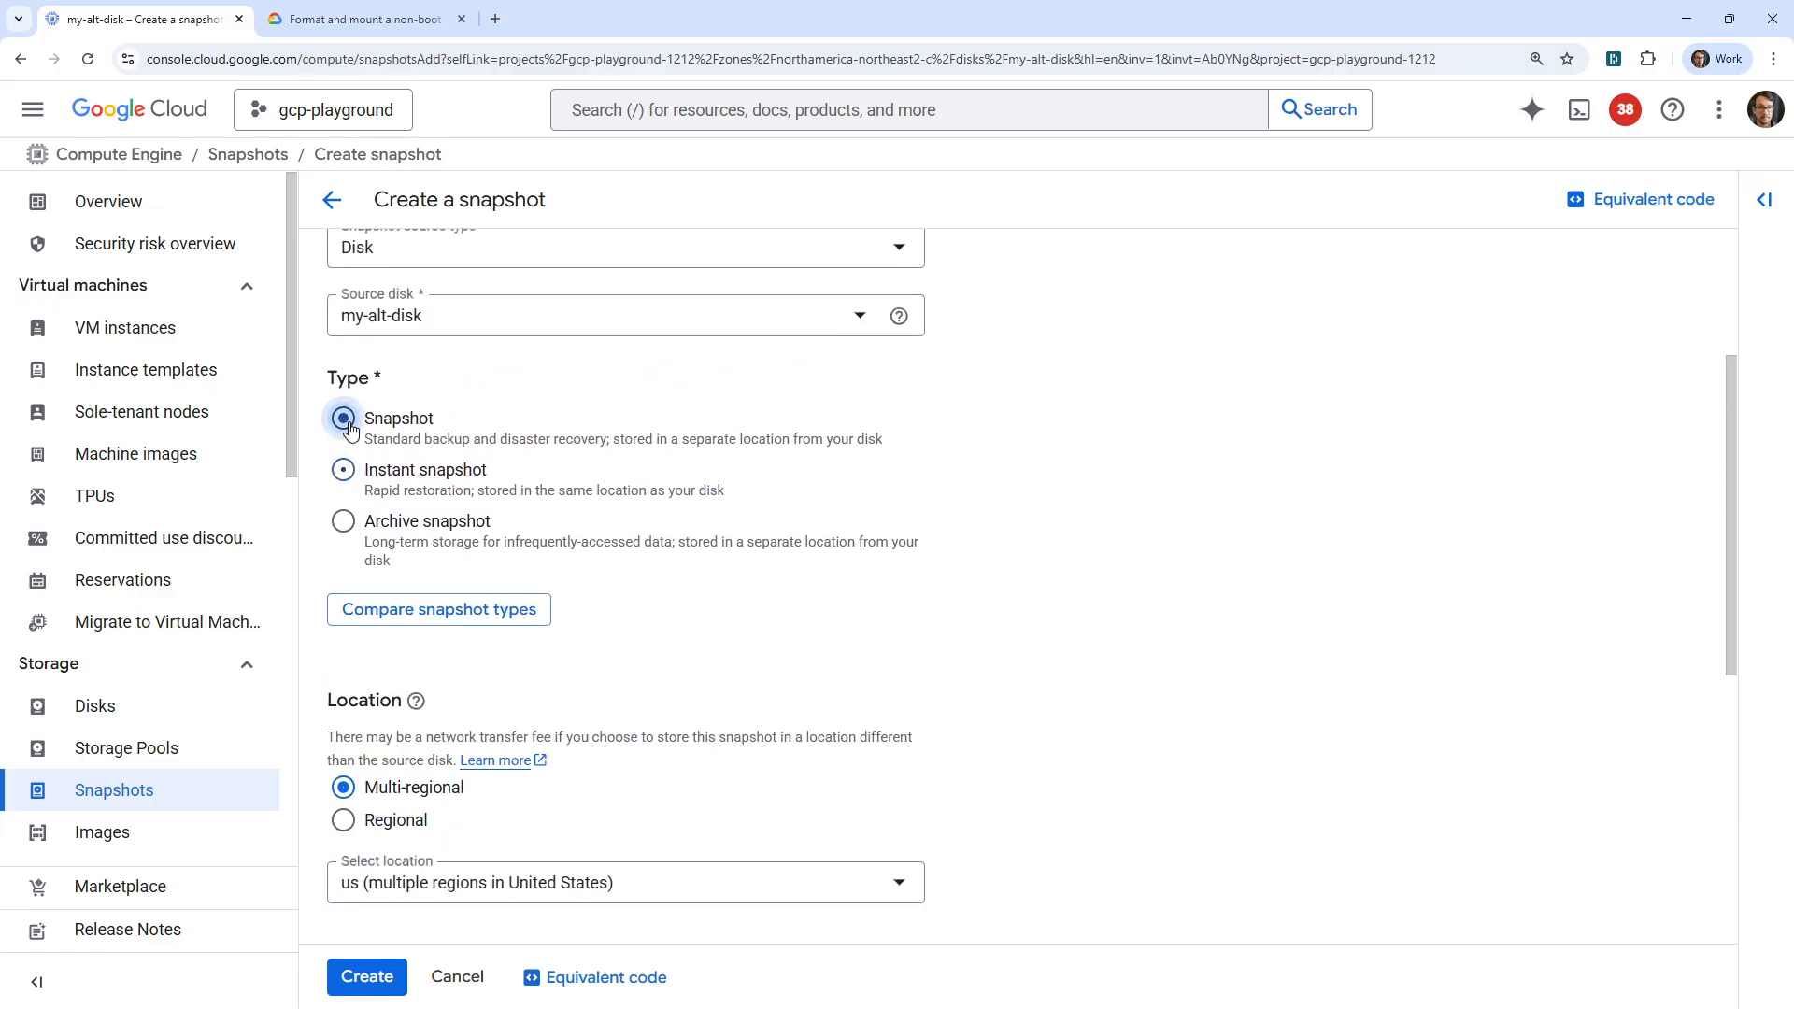
scroll(347, 428, "down", 2)
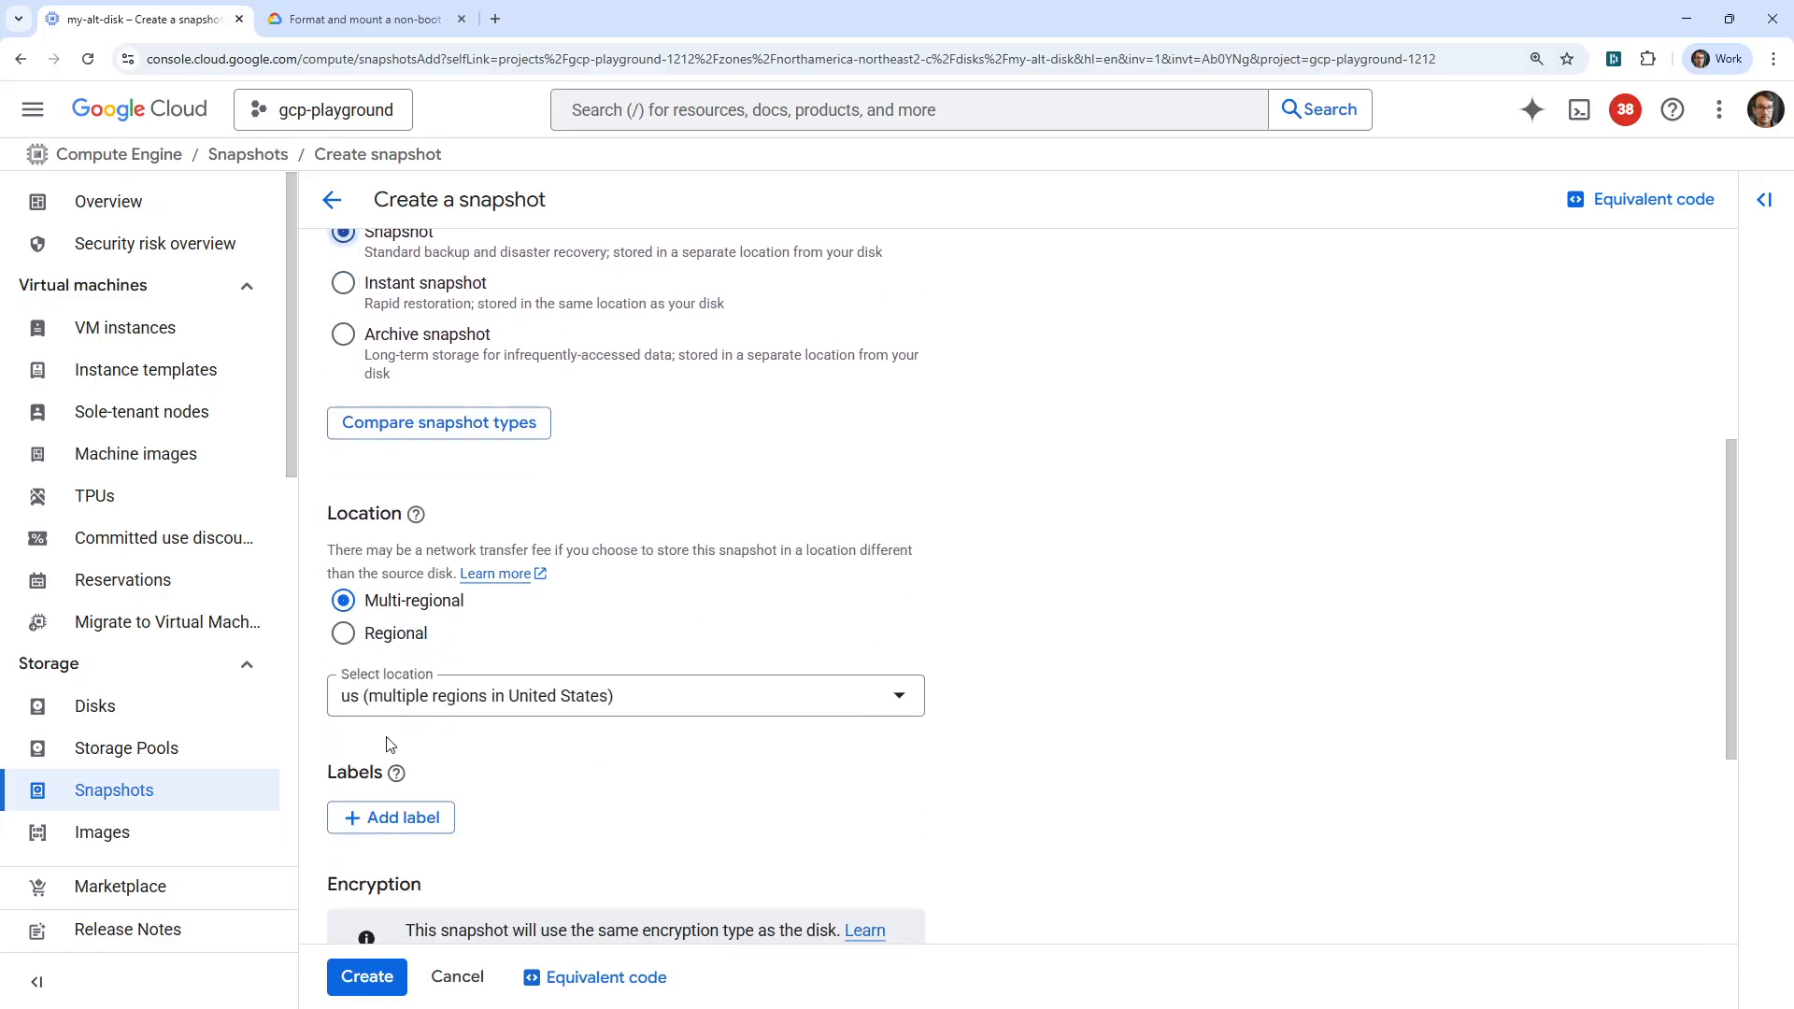
left_click(343, 285)
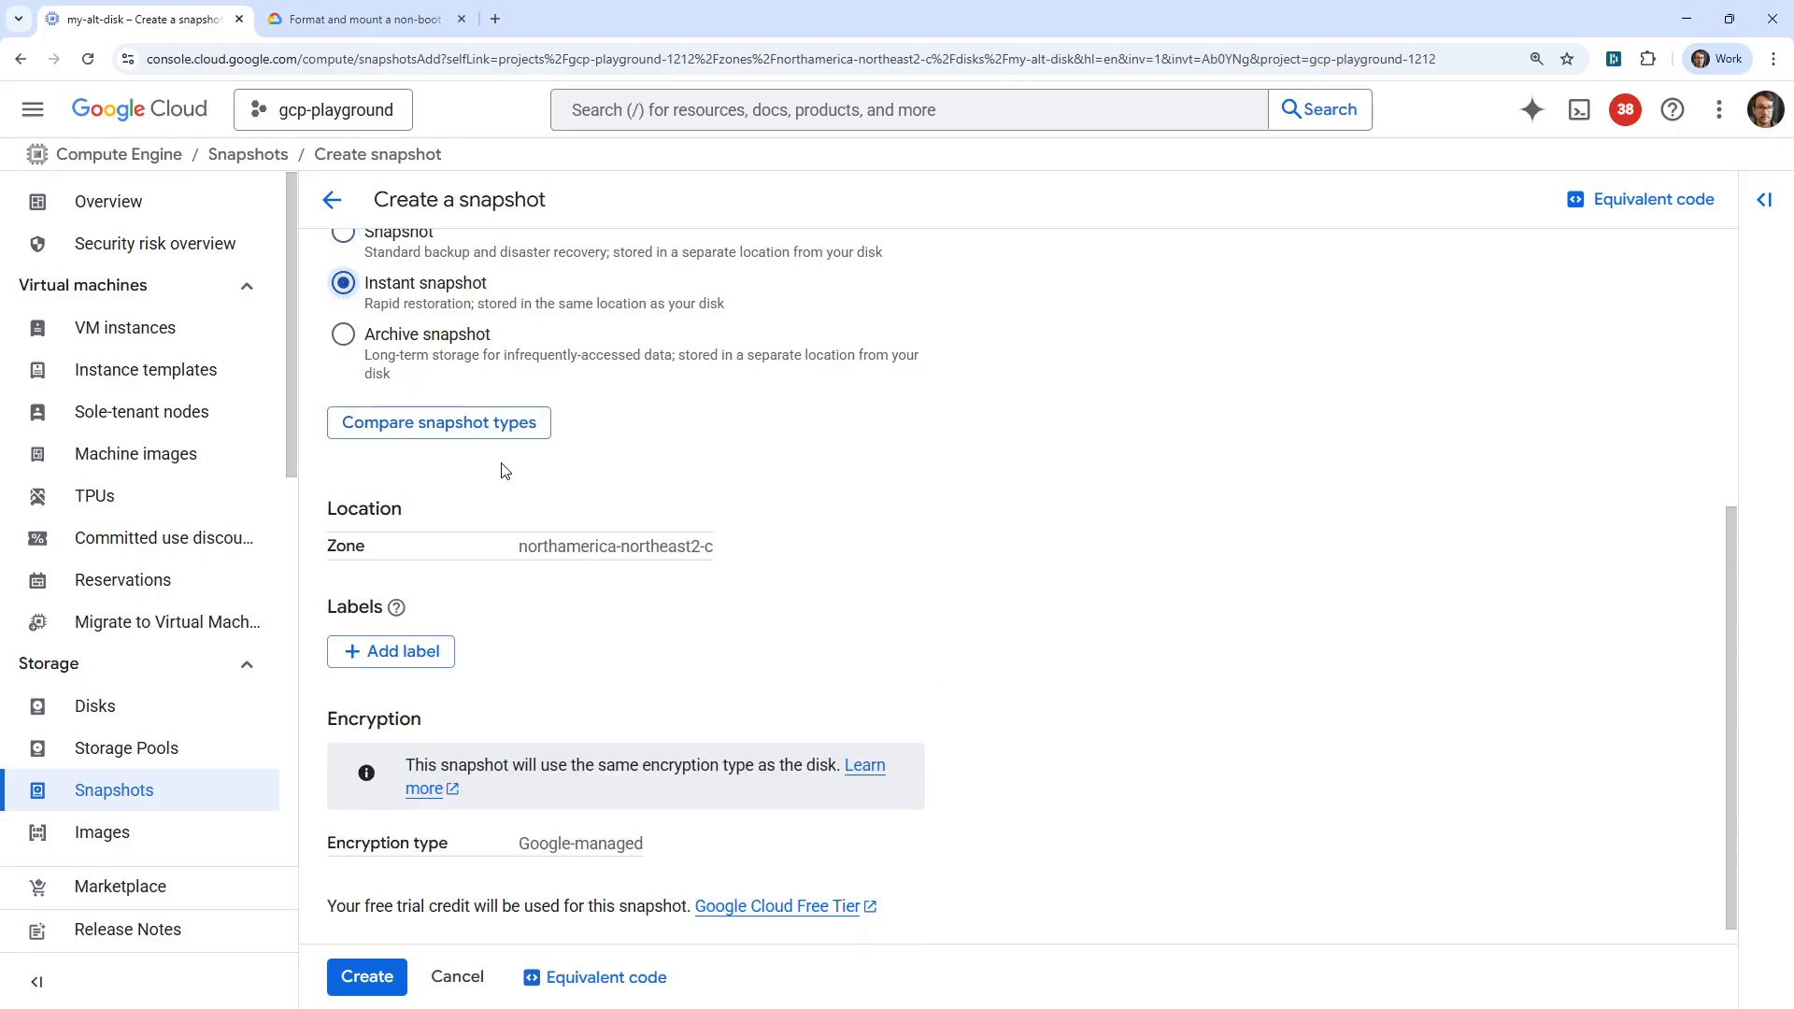
scroll(523, 560, "up", 5)
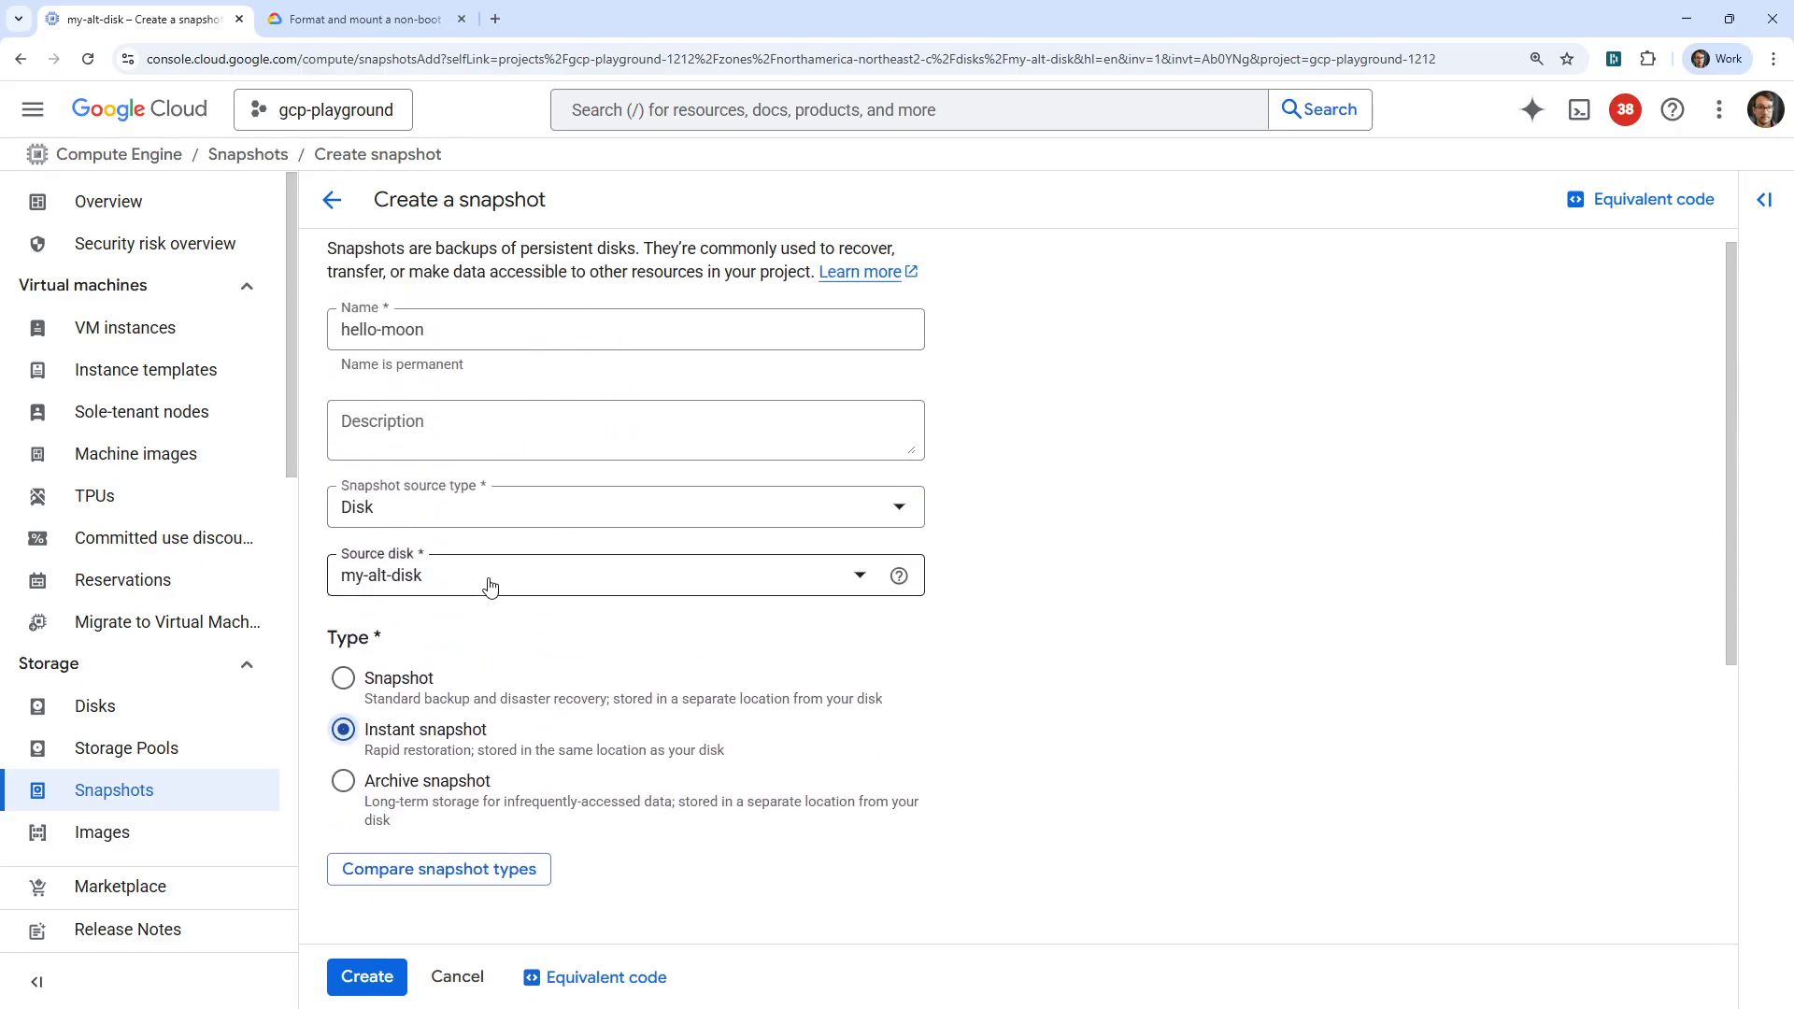
scroll(990, 706, "down", 5)
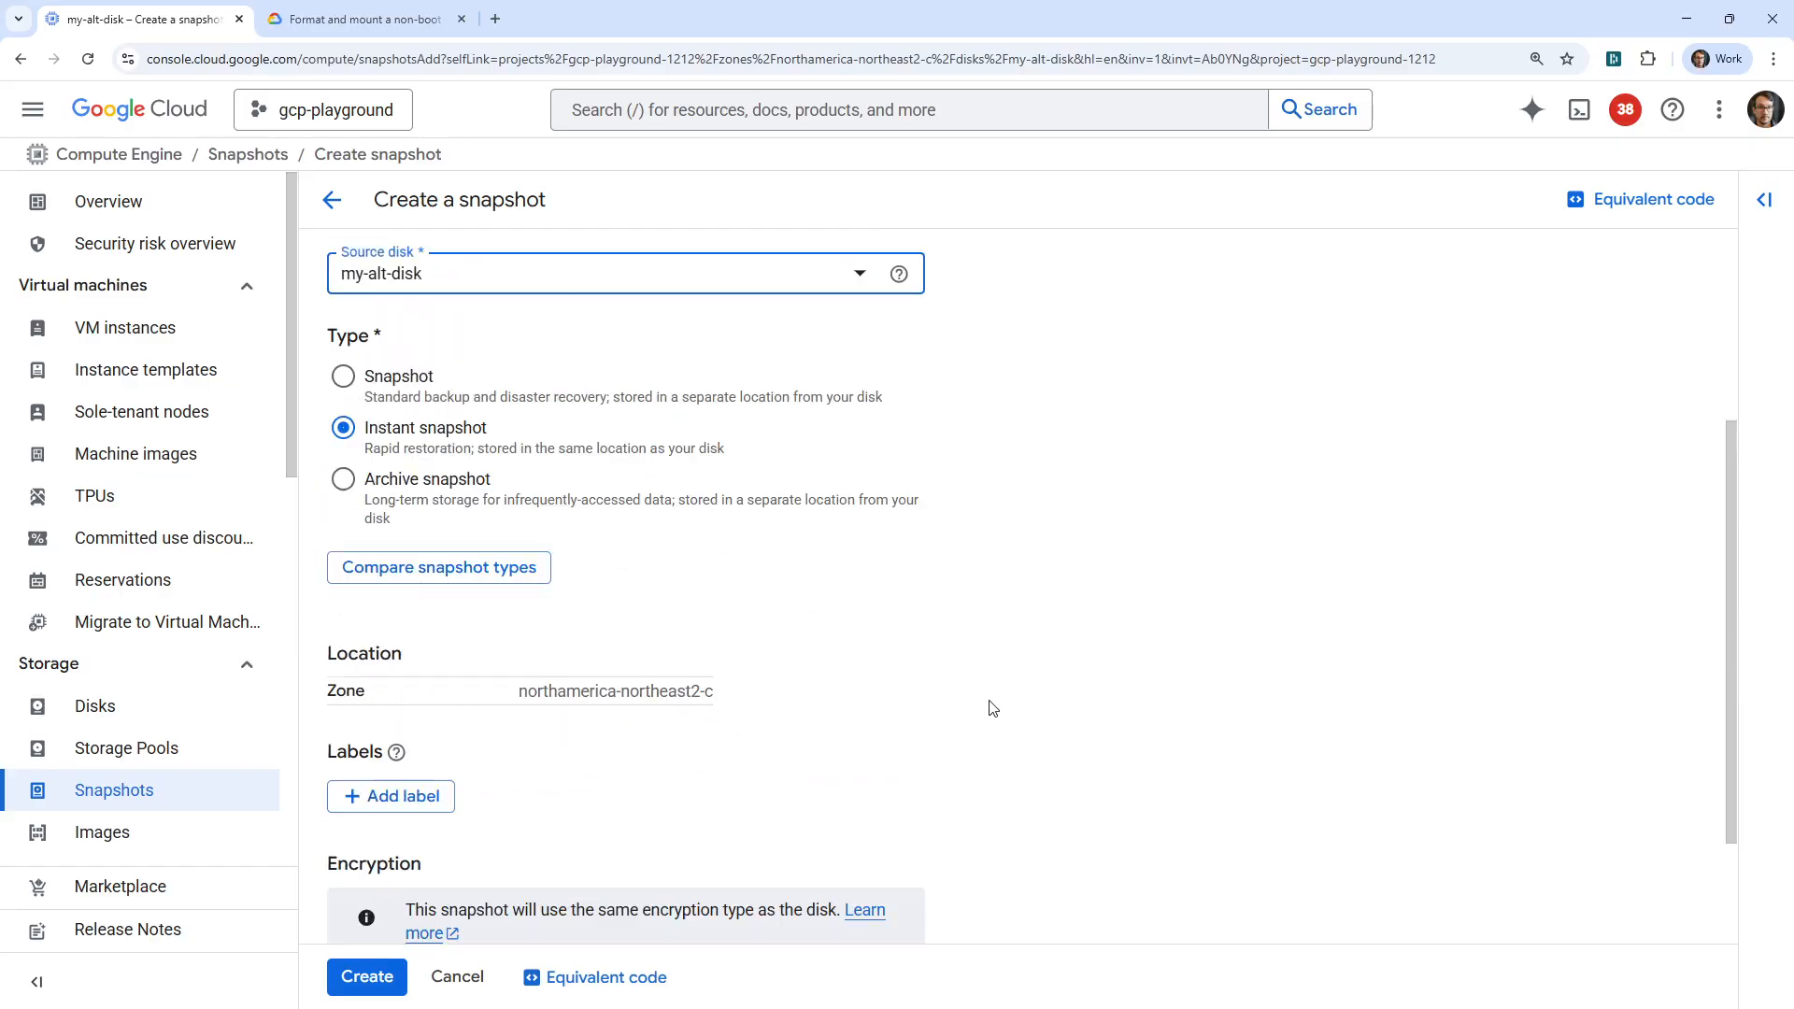
left_click(371, 977)
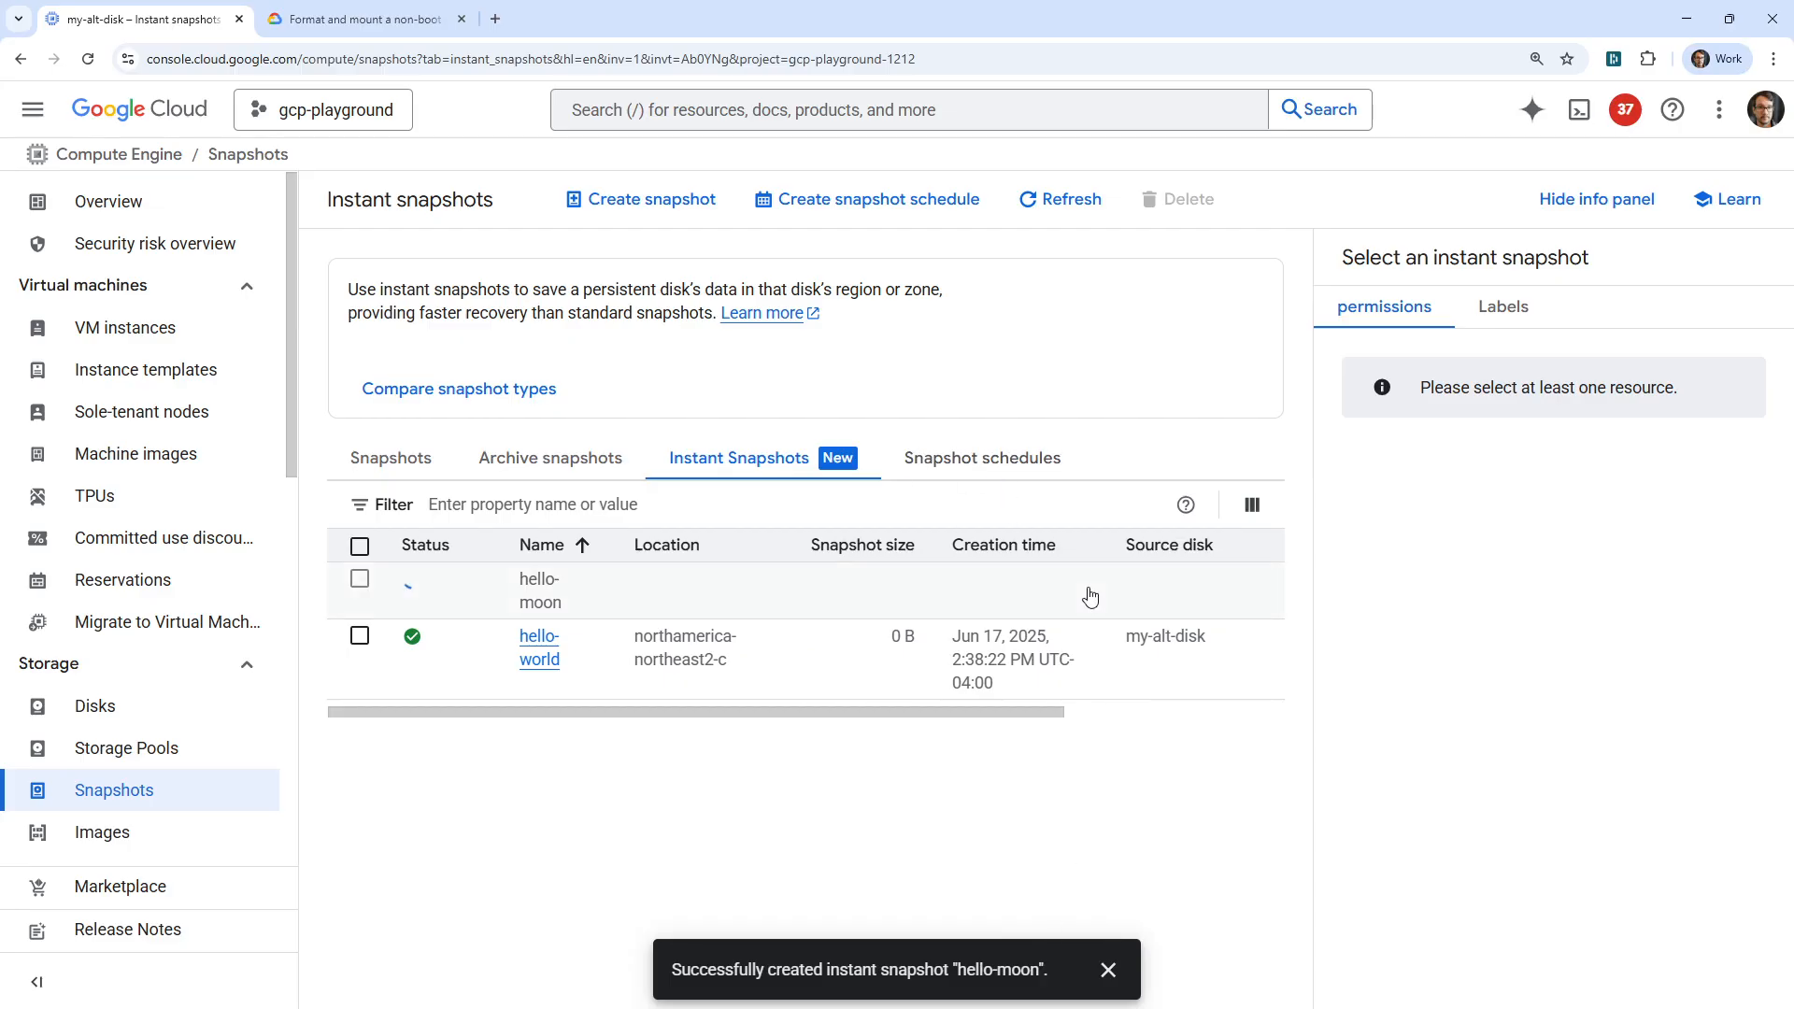
left_click(1108, 970)
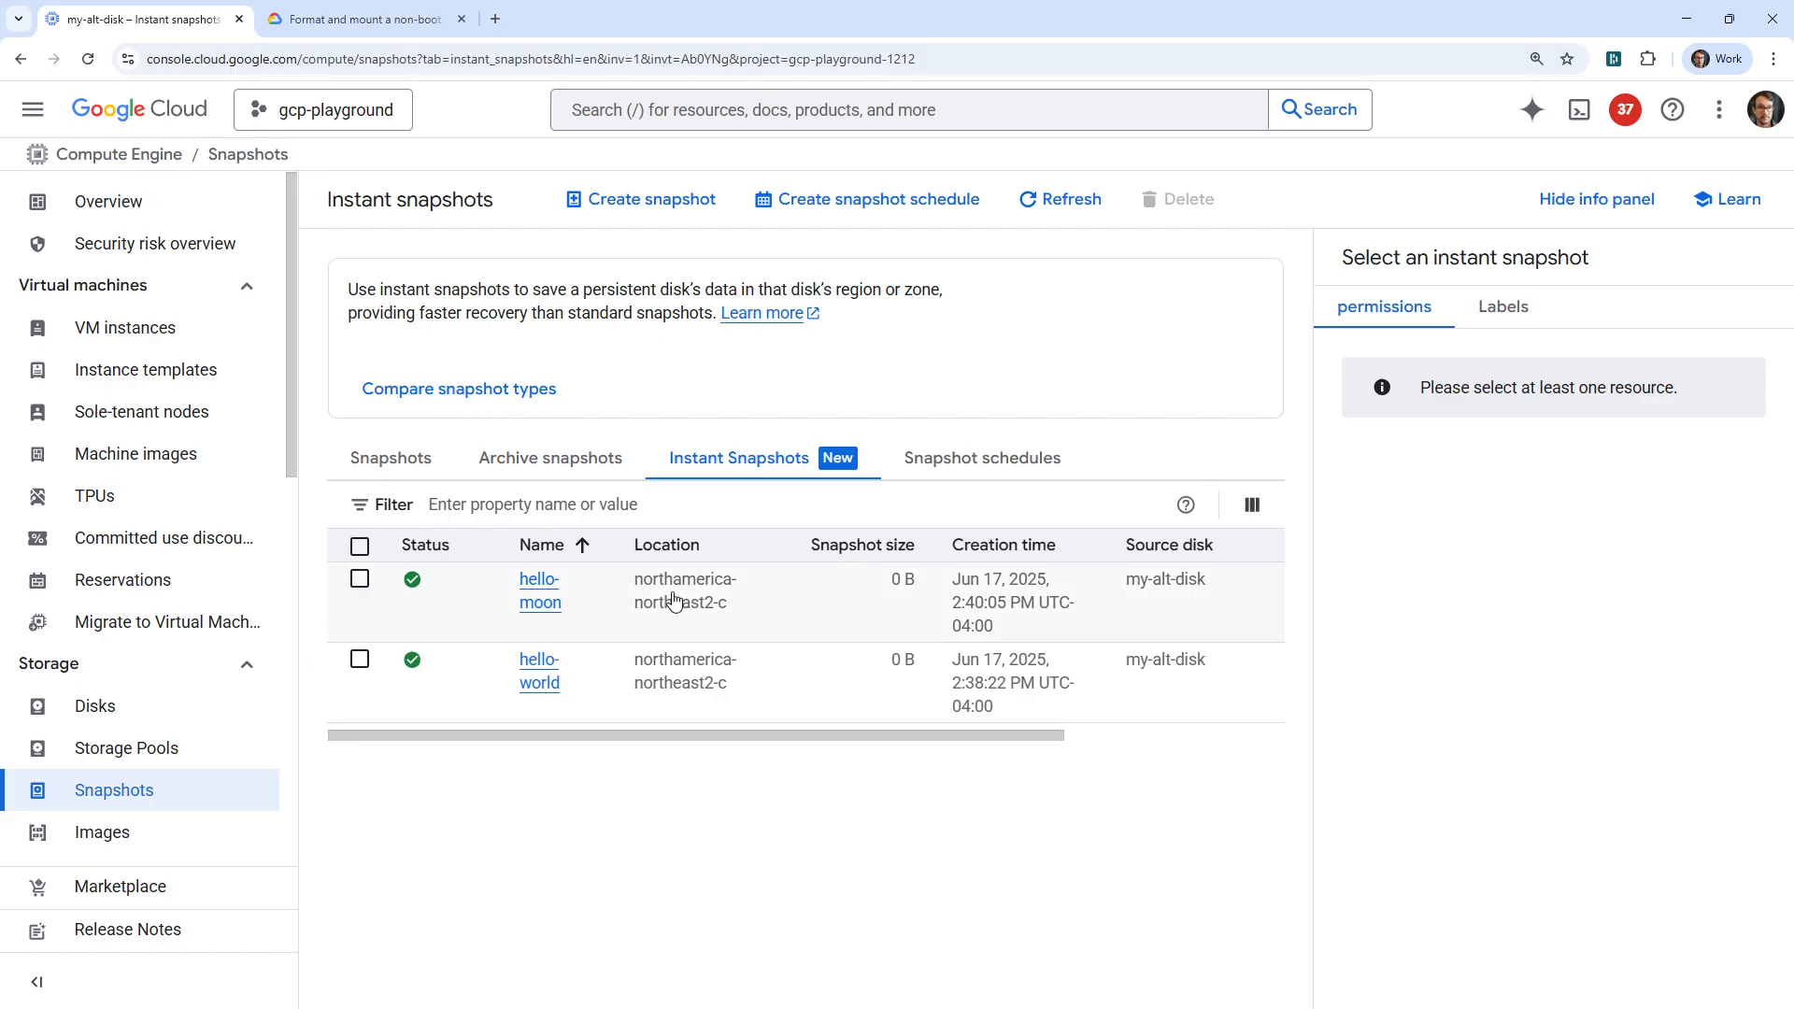
left_click(359, 580)
left_click(359, 579)
left_click(359, 662)
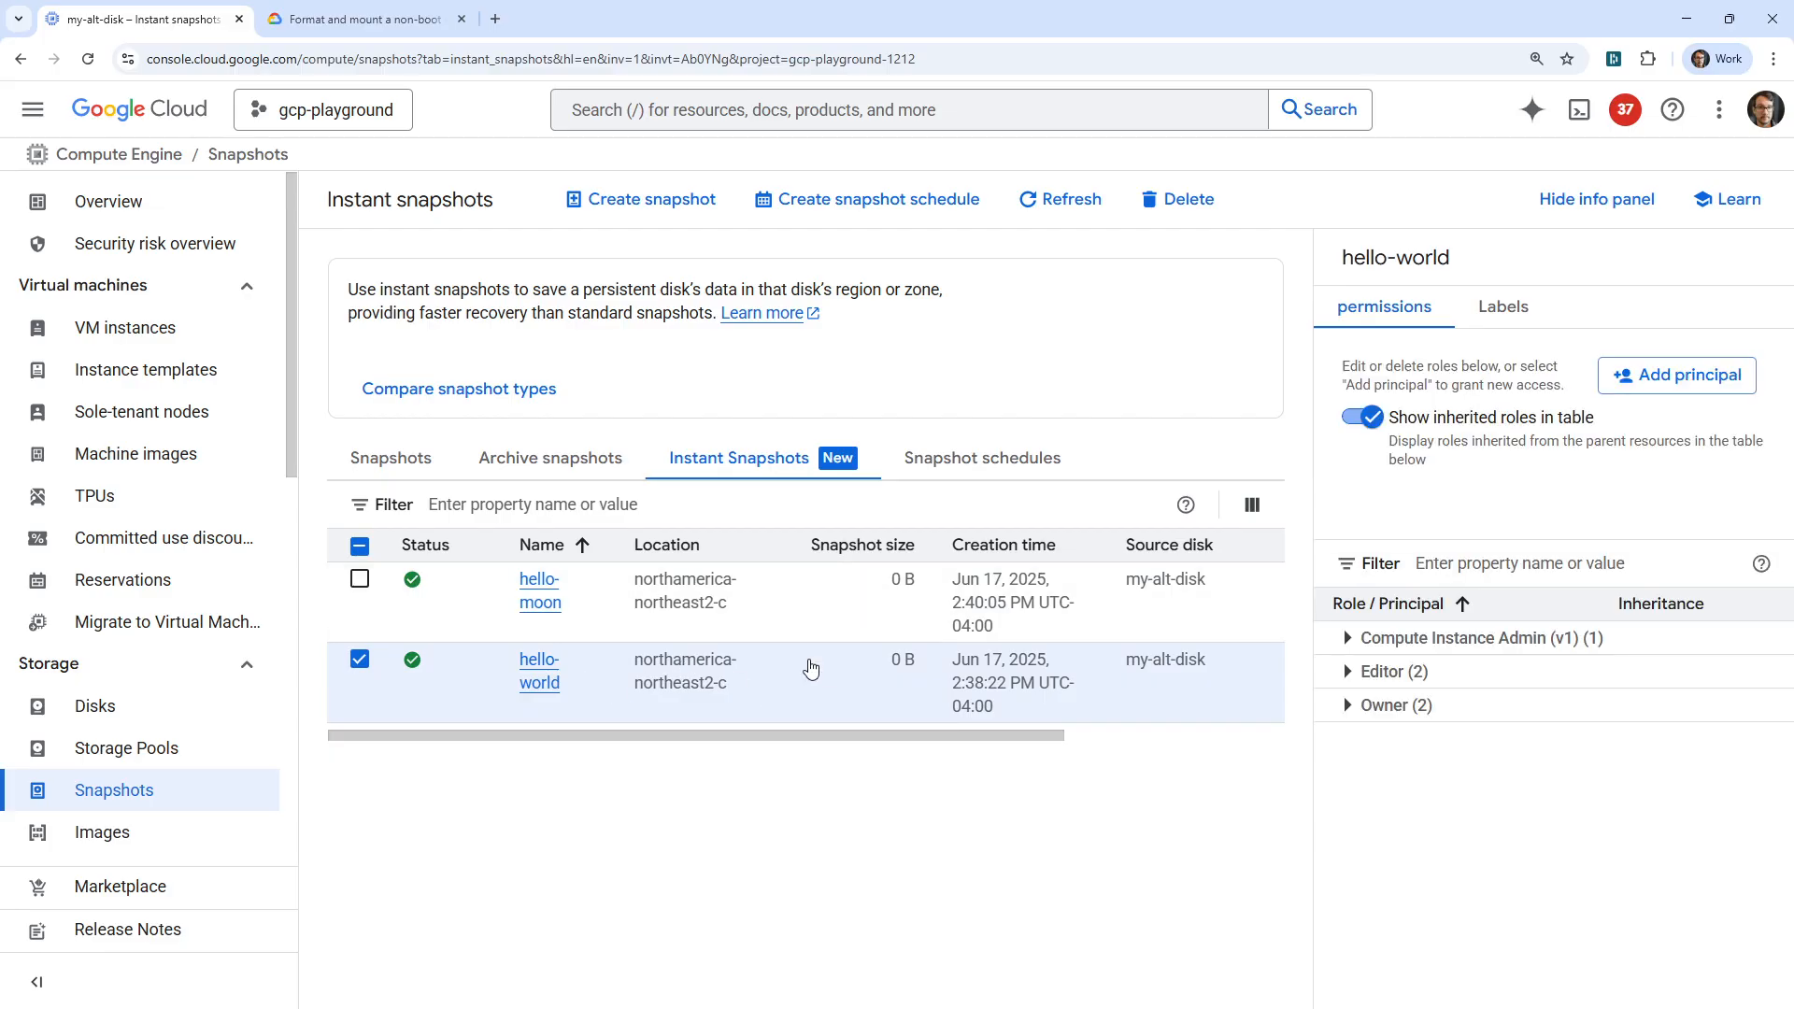
left_click(534, 689)
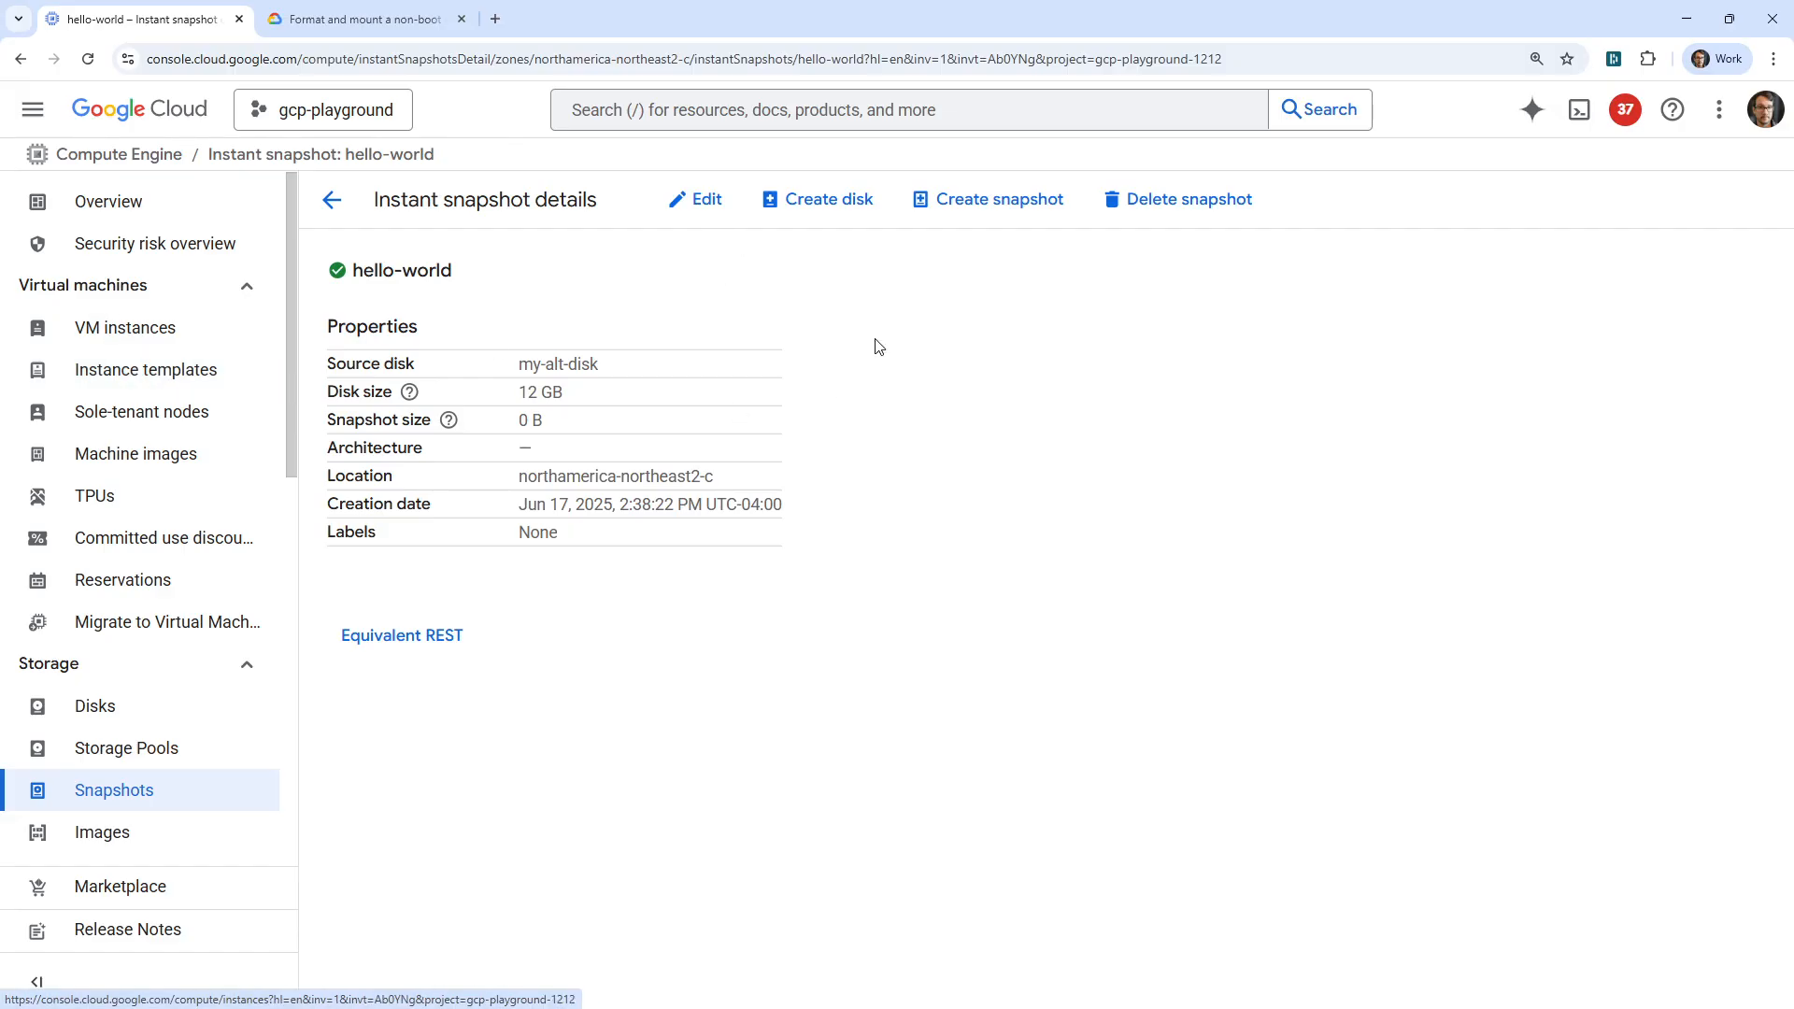
left_click(844, 218)
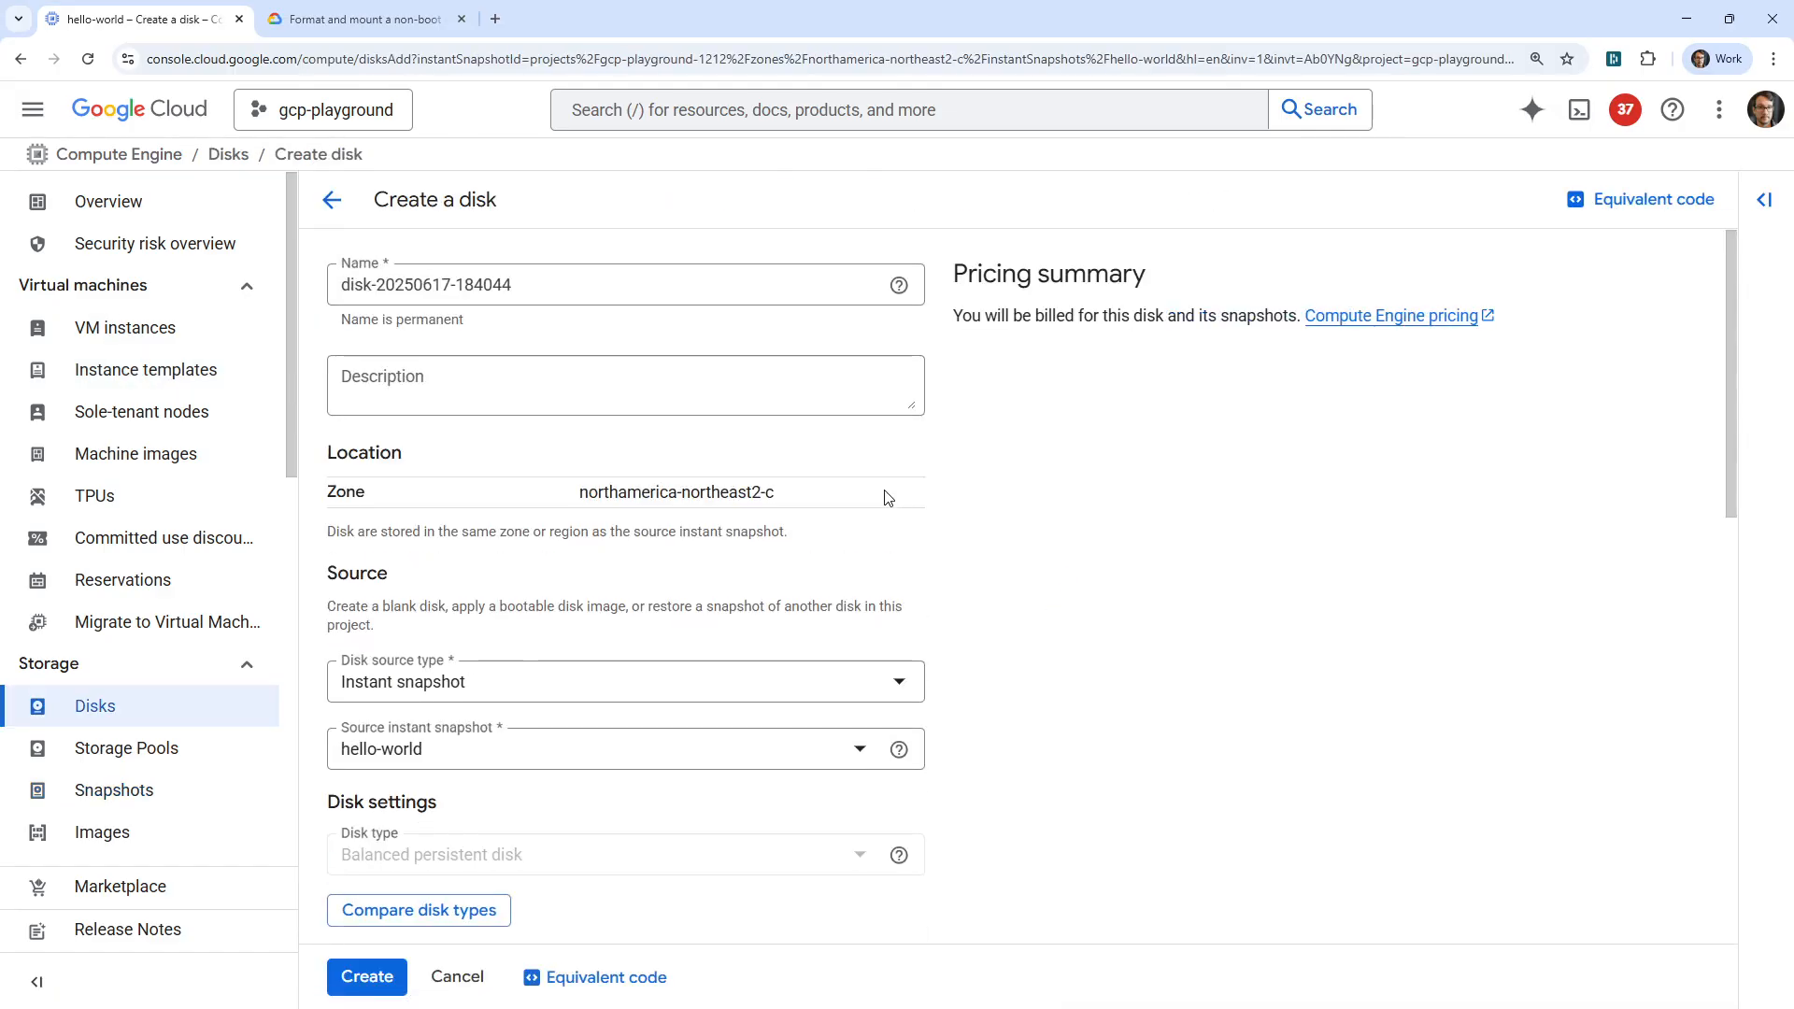
left_click_drag(543, 286, 309, 274)
type("my")
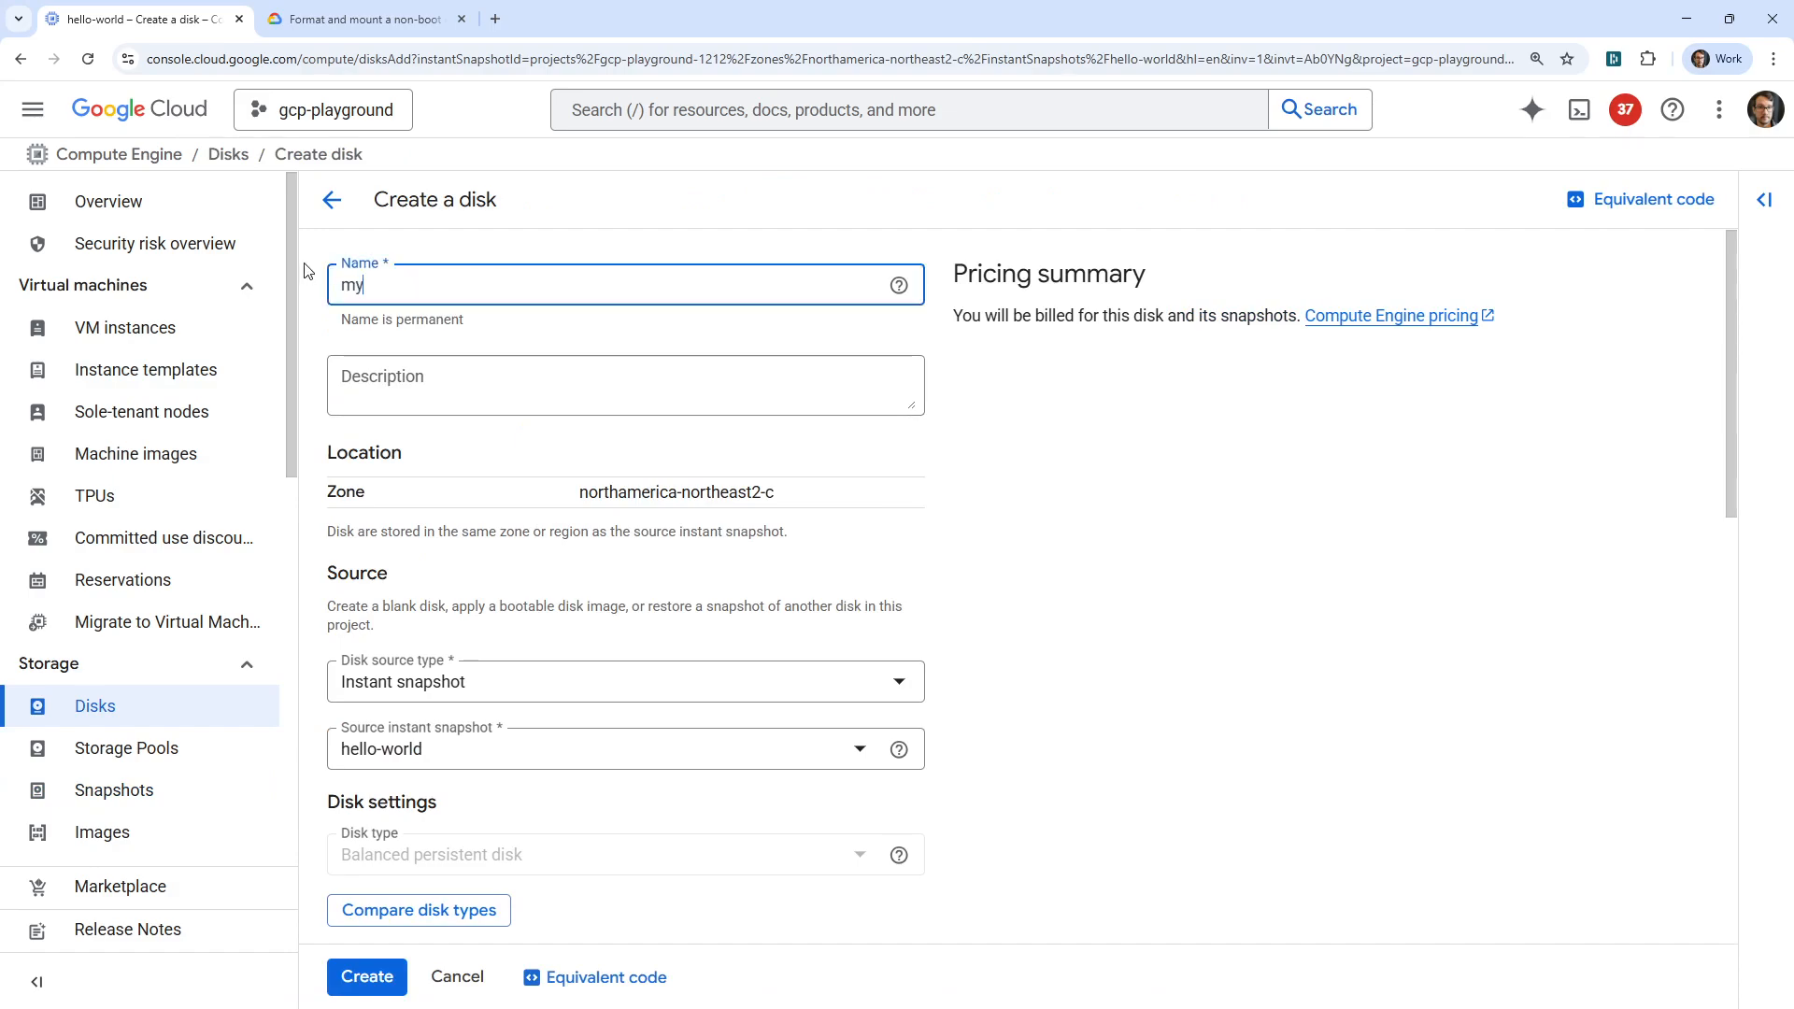
type("-alt-moon-disk")
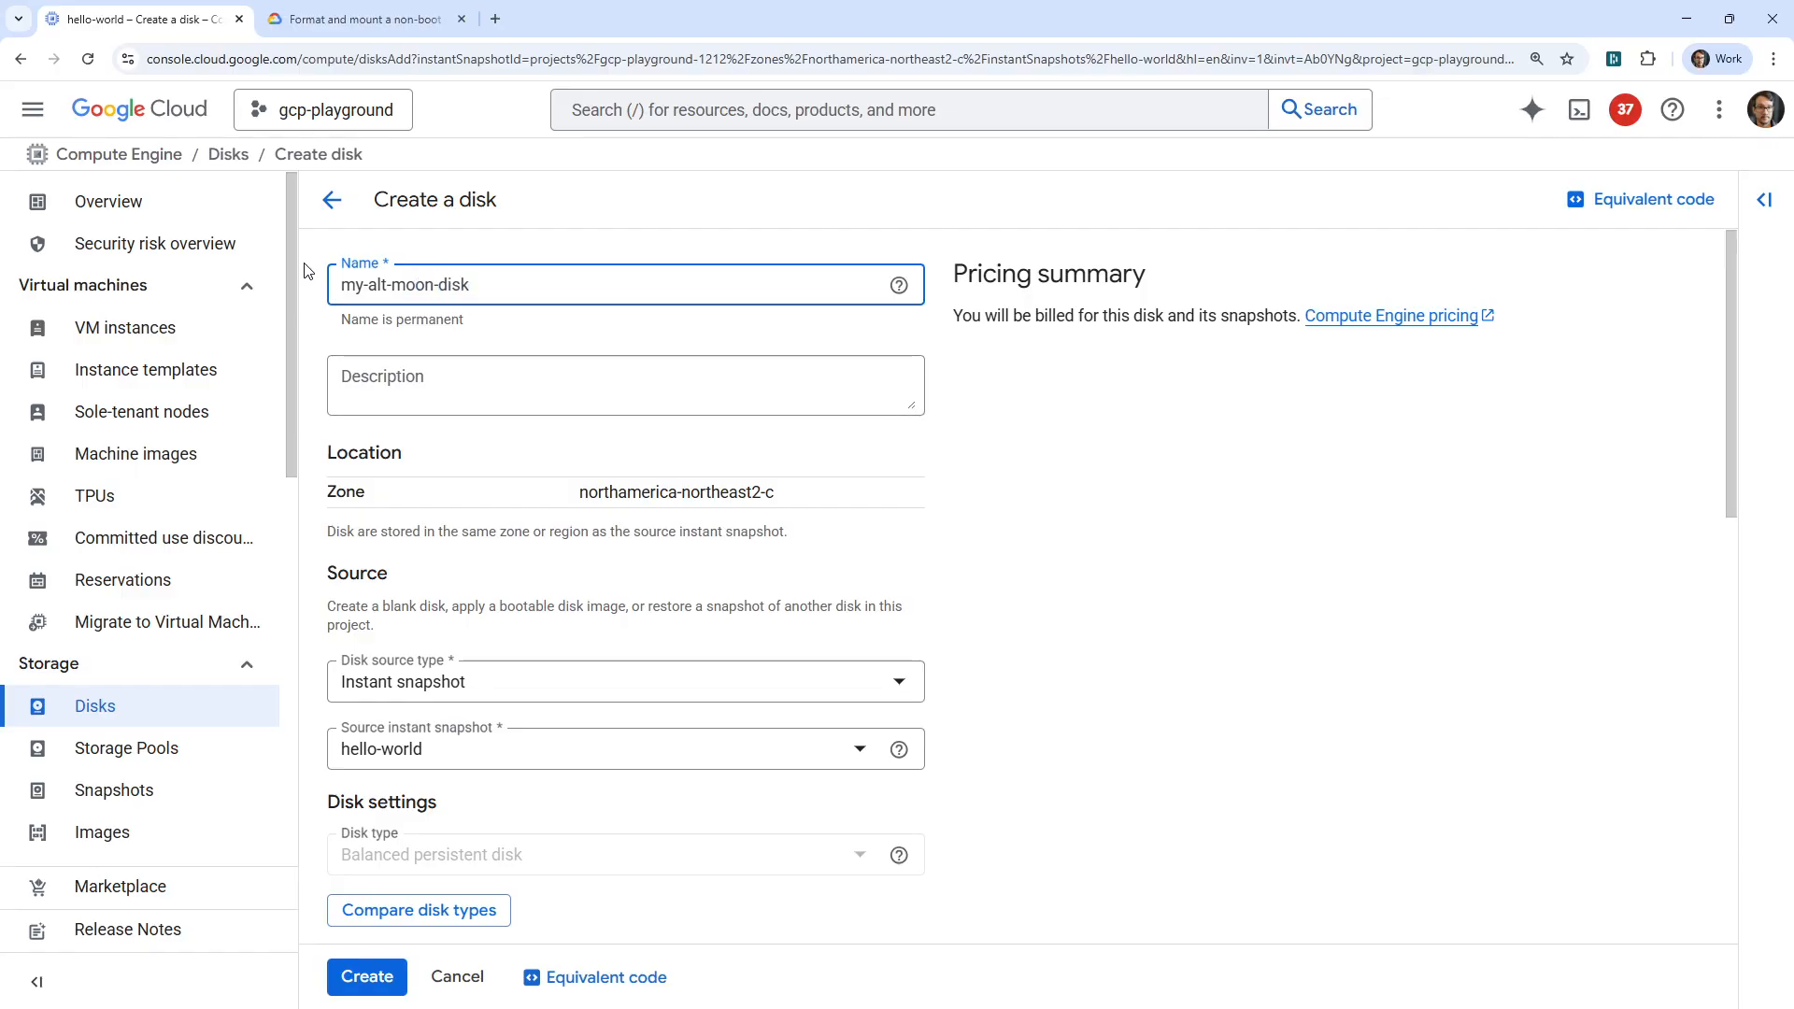
key("ctrl+a")
type(",y")
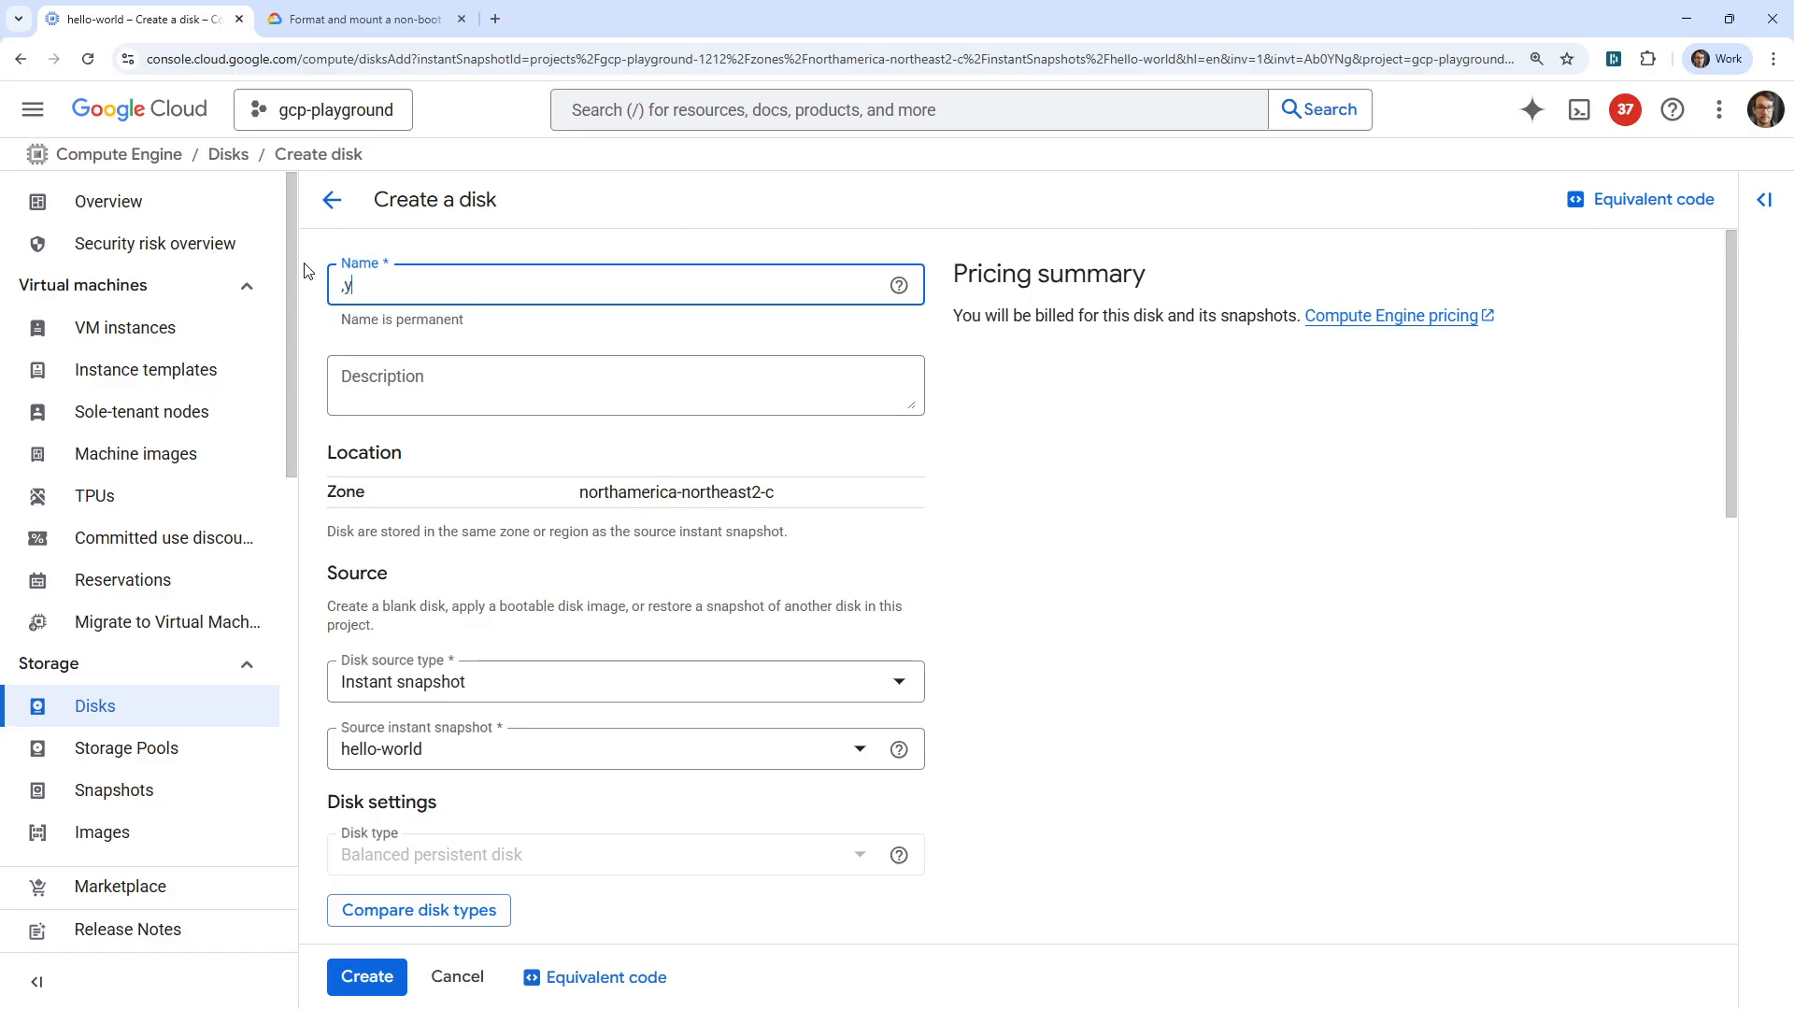
type("-world-disk")
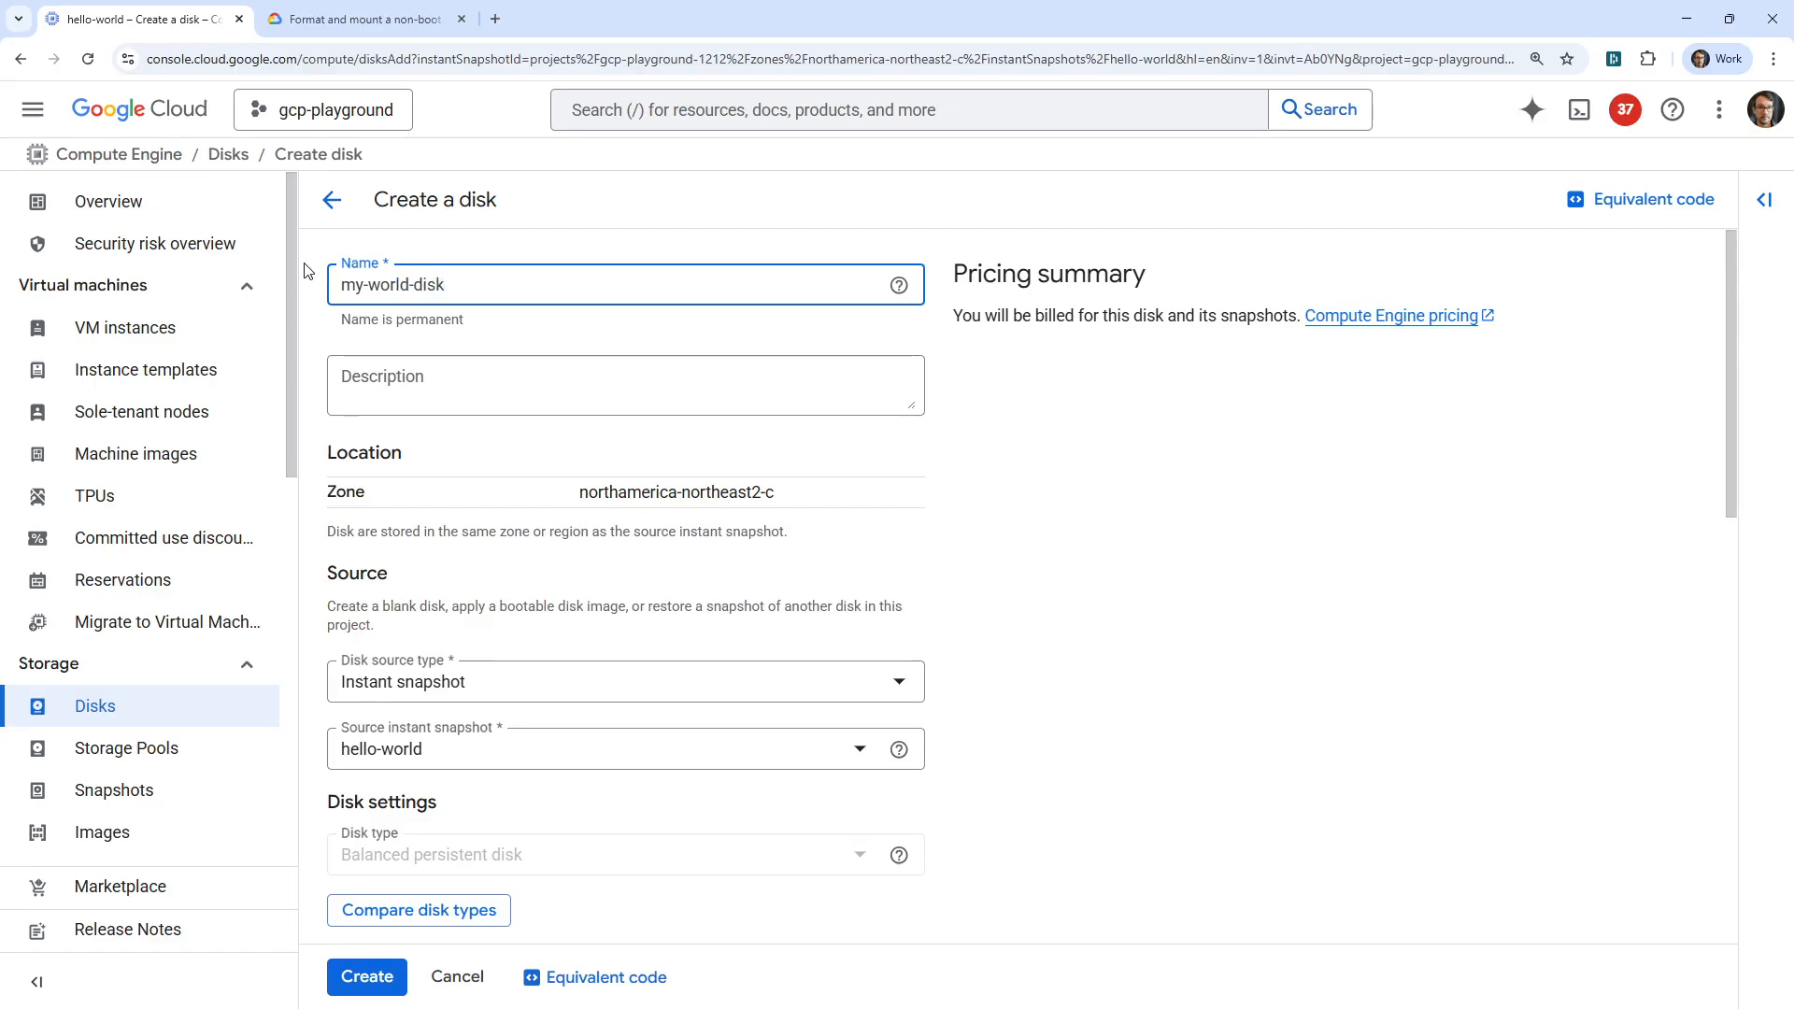
left_click(22, 60)
left_click(22, 60)
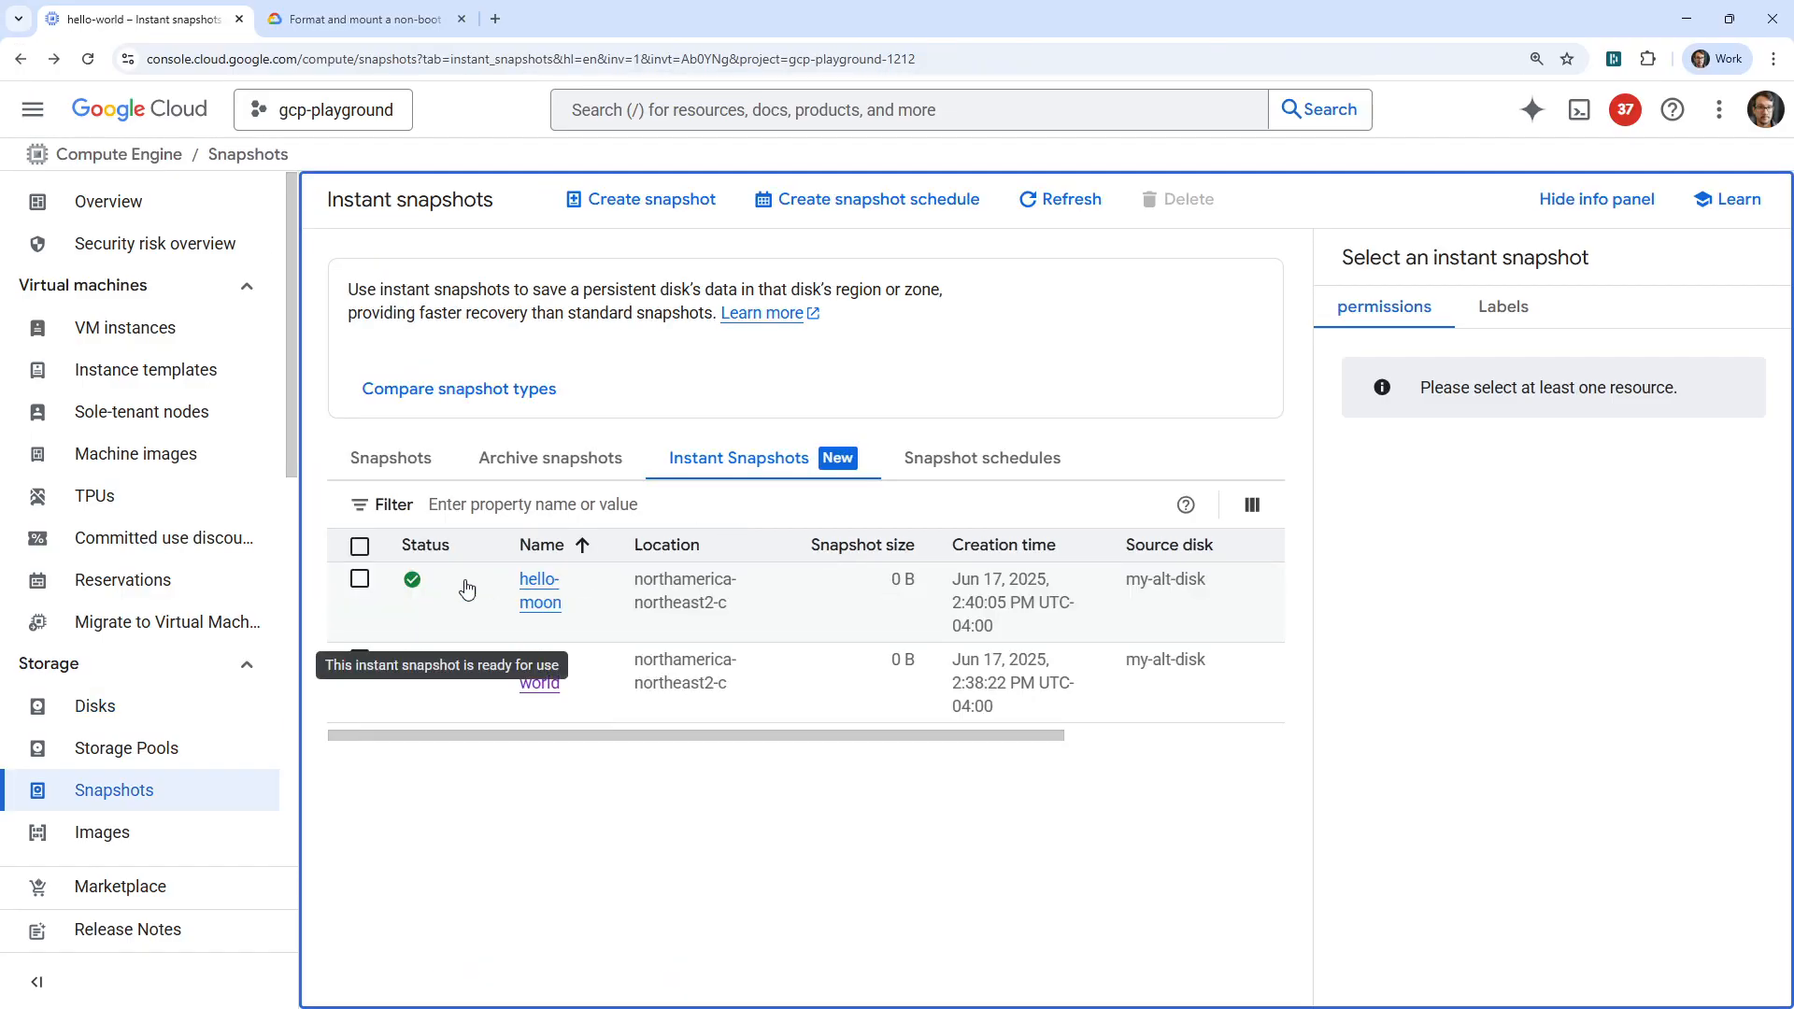
Start creating a disk from the instant snapshot hello-world and name it my-world-disk.
left_click(360, 659)
left_click(550, 671)
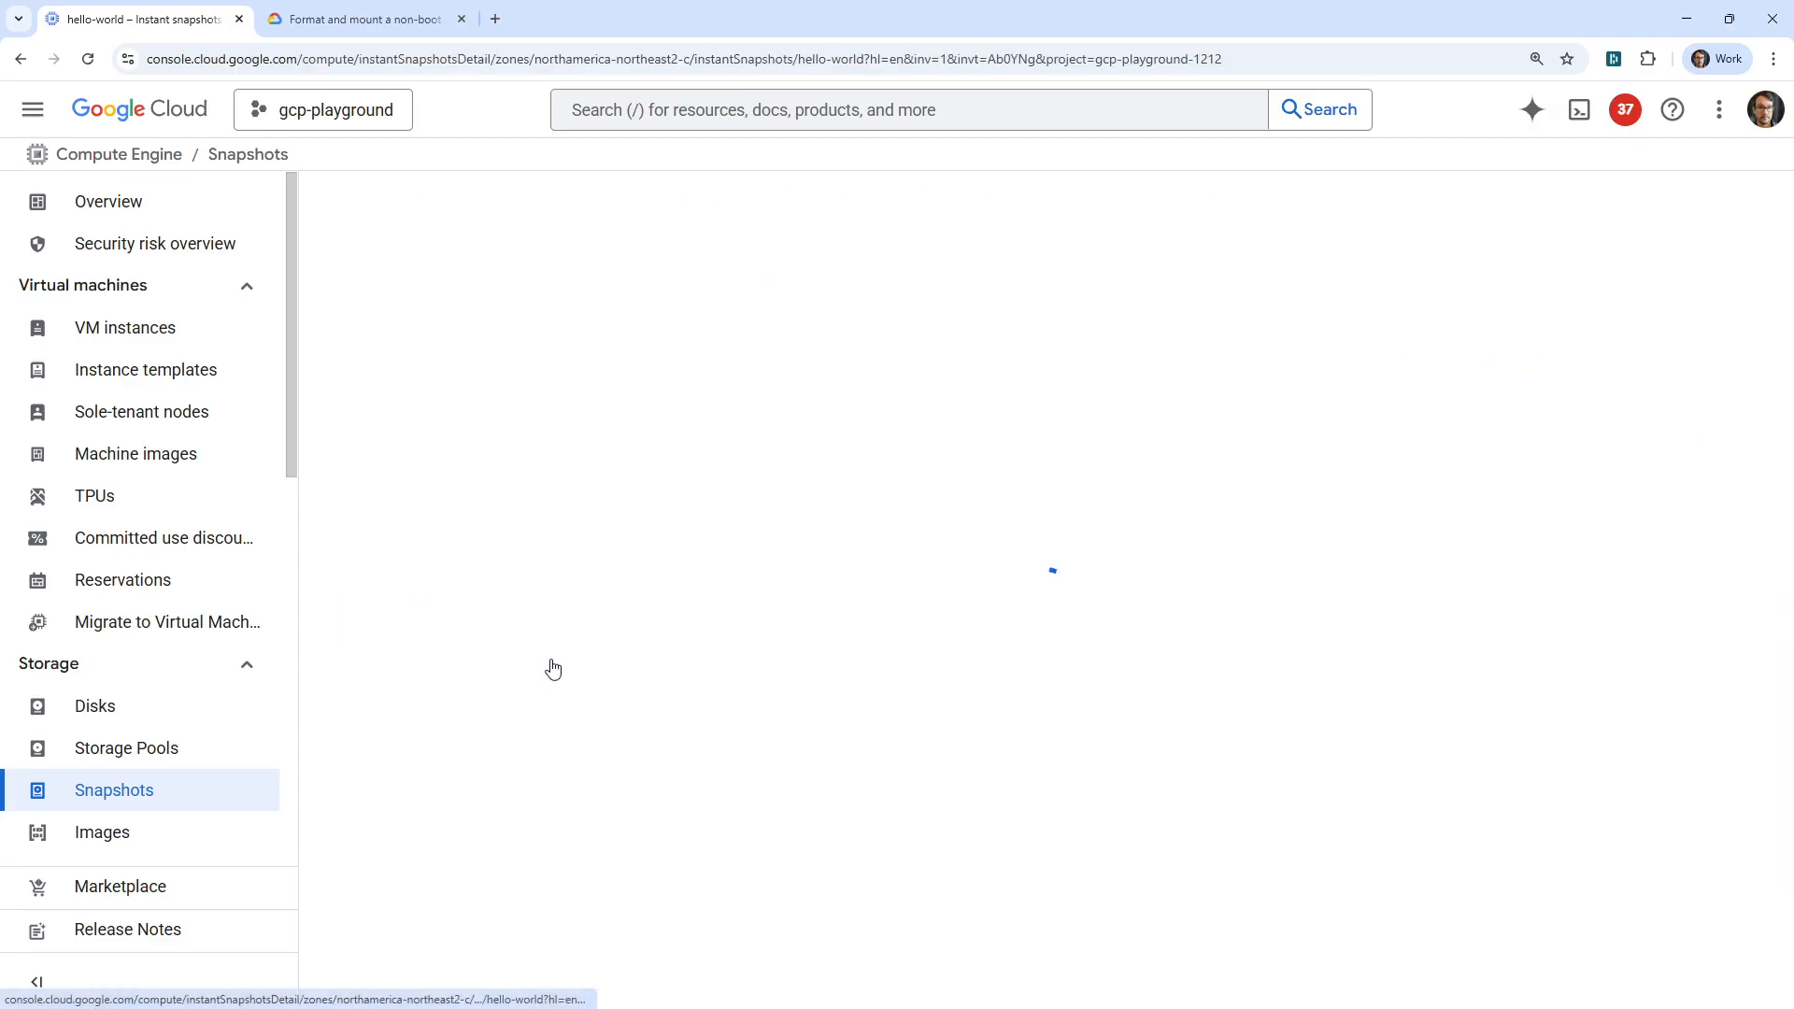
left_click(818, 199)
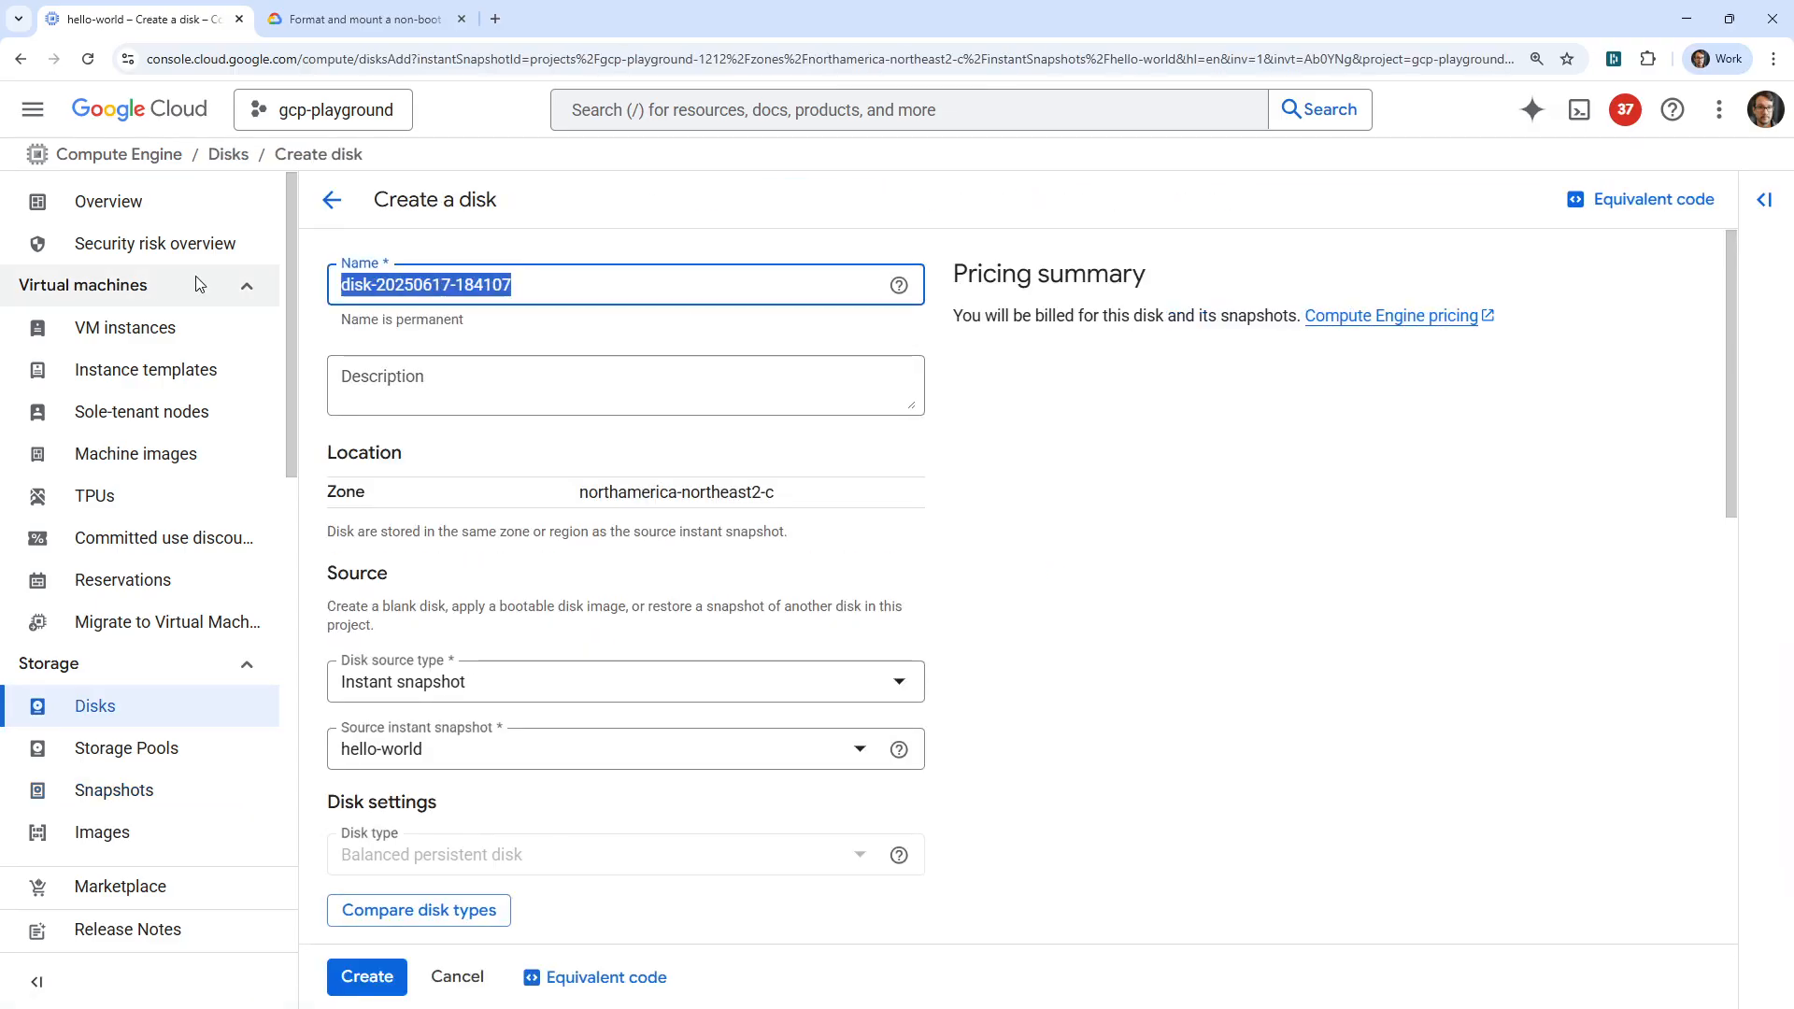
type("my-wol")
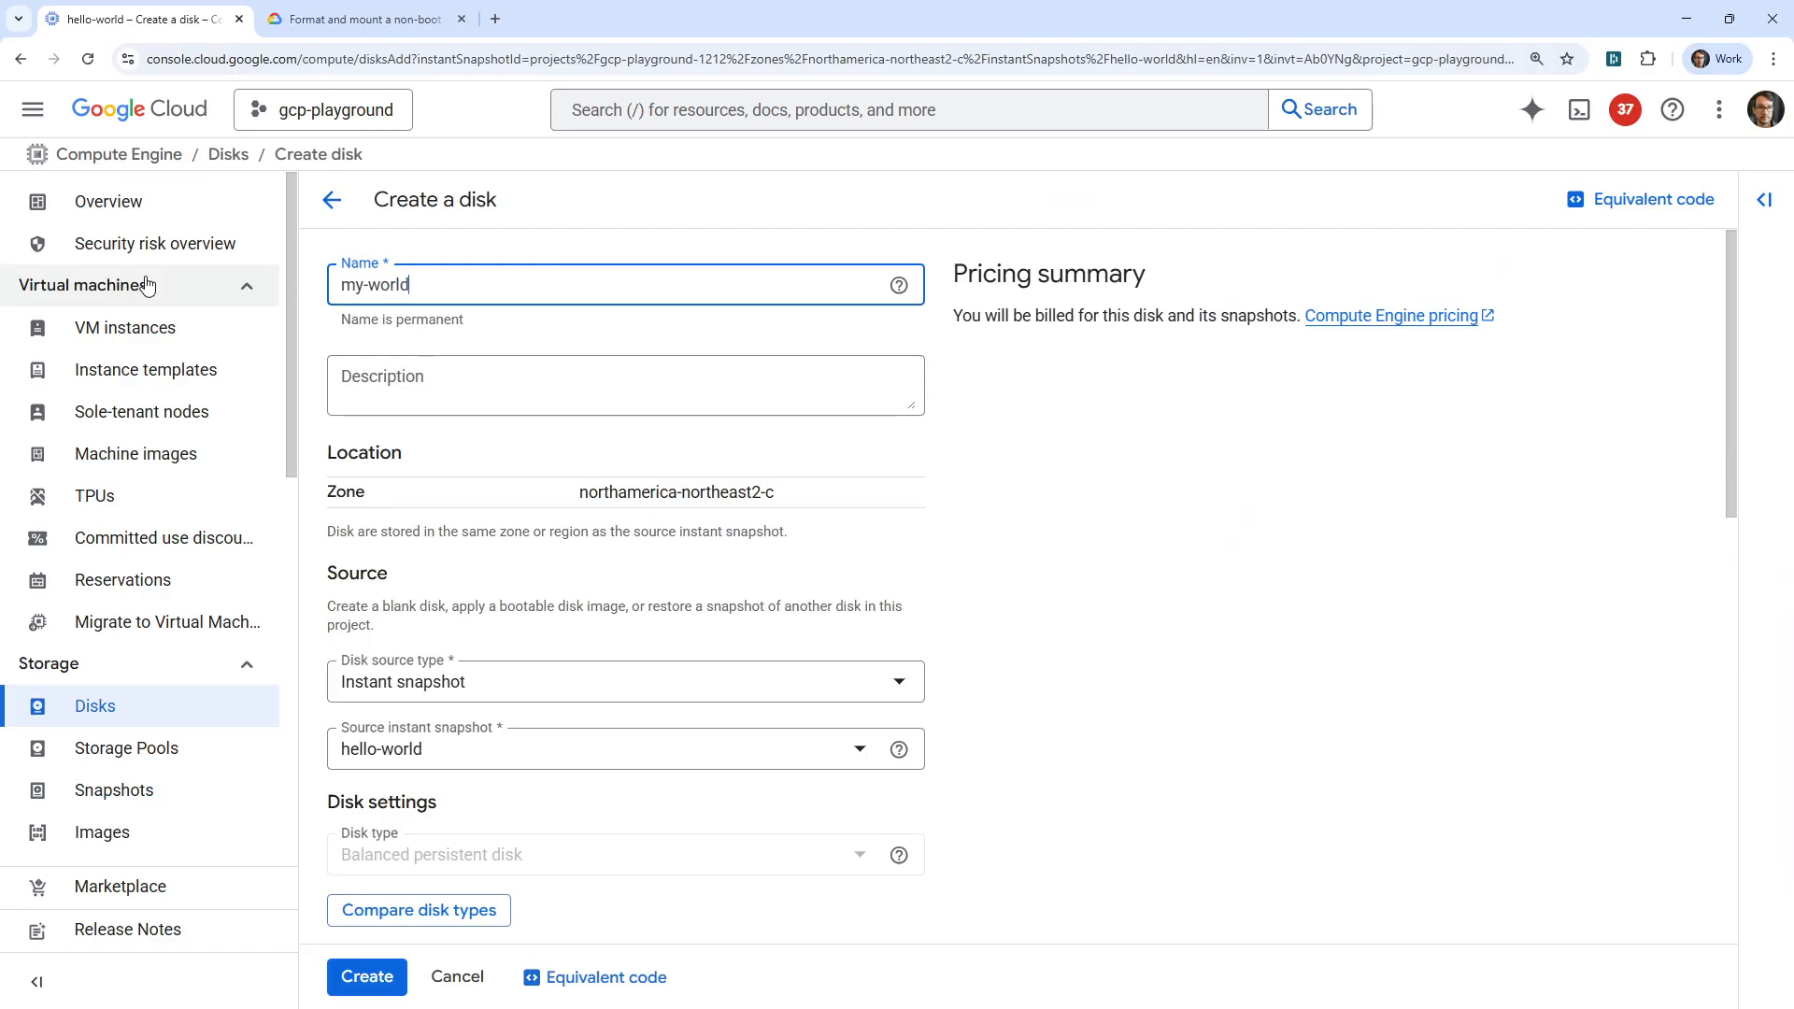
Review the new disk's source and size settings, disable its snapshot schedule, and create the disk.
scroll(374, 412, "down", 3)
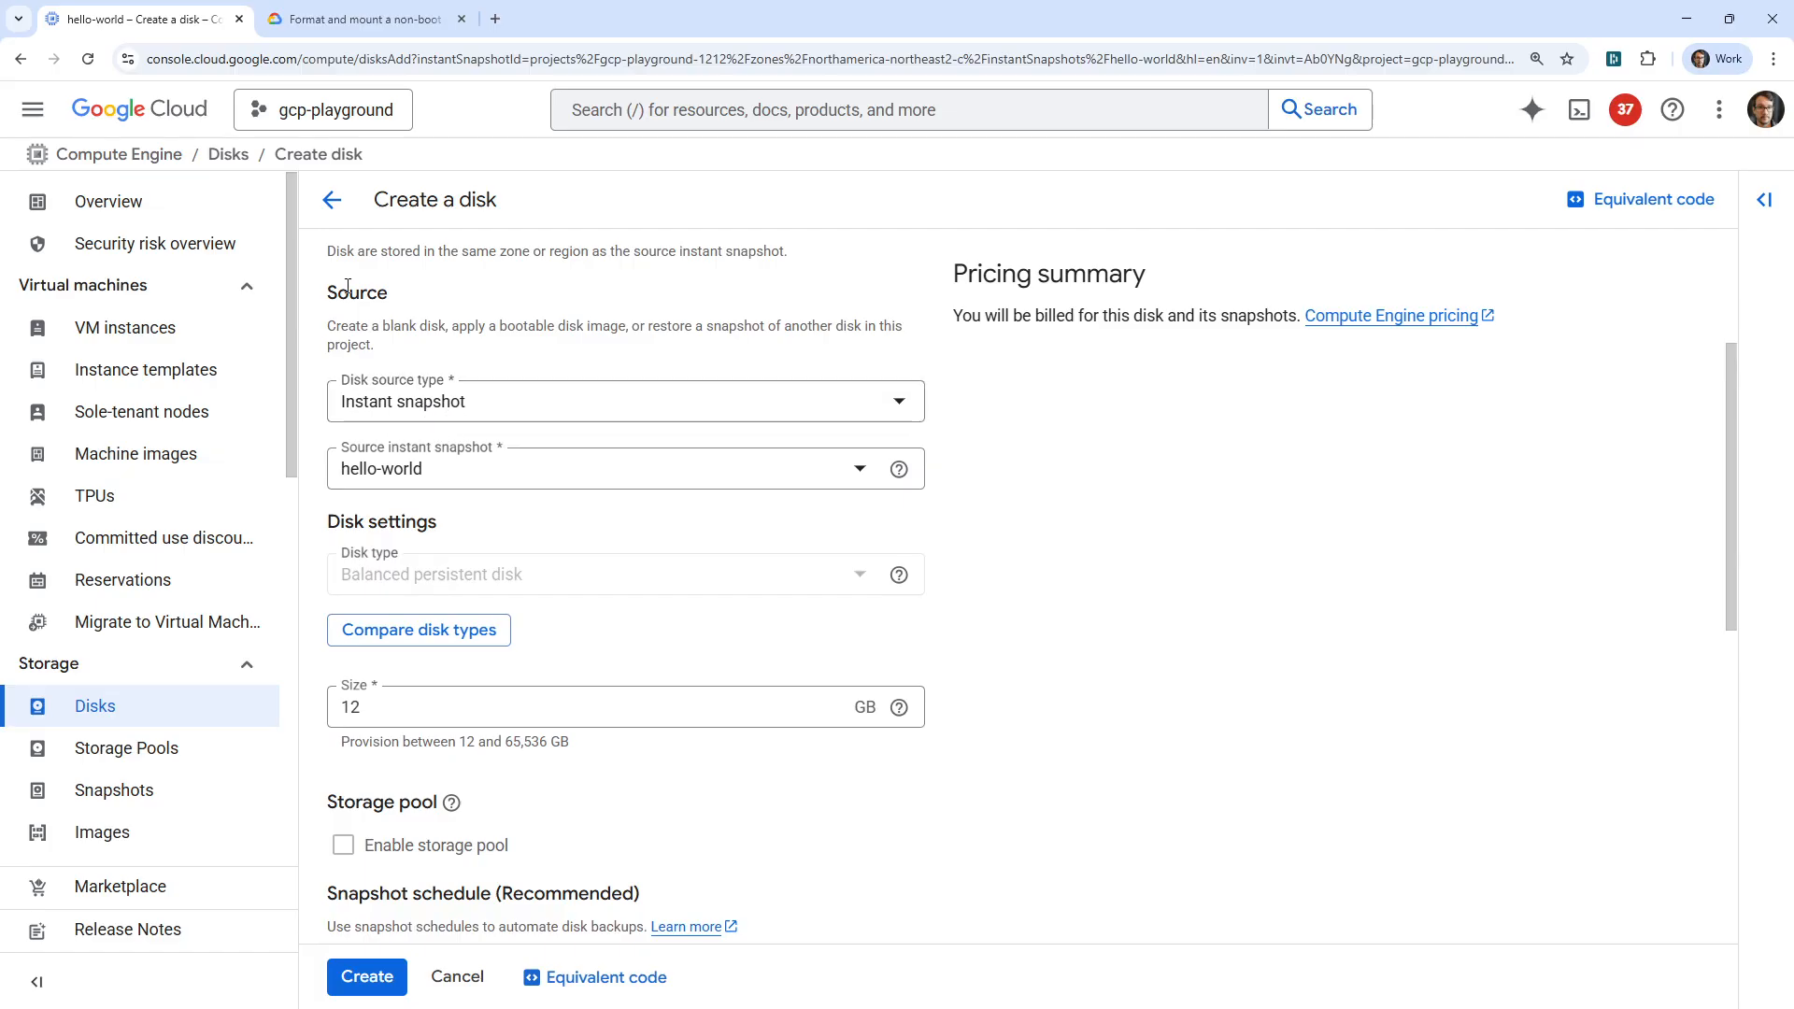
scroll(434, 411, "up", 3)
scroll(444, 493, "down", 2)
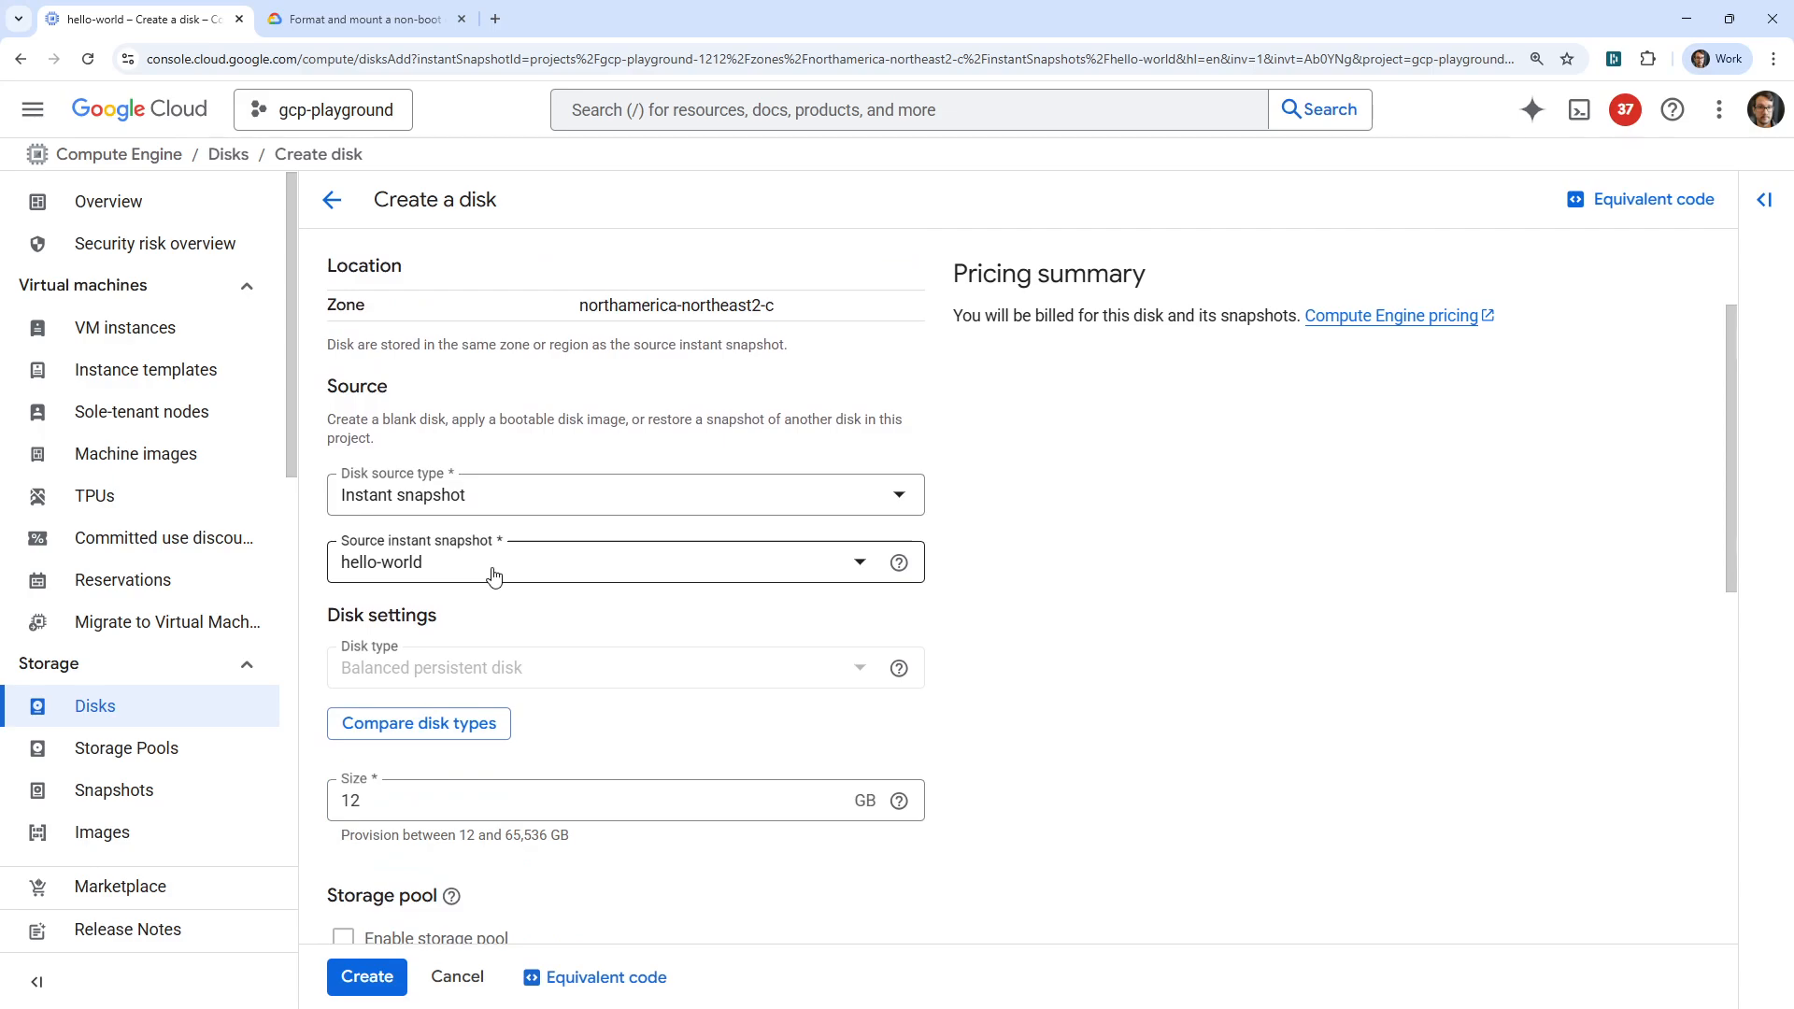
scroll(496, 565, "down", 3)
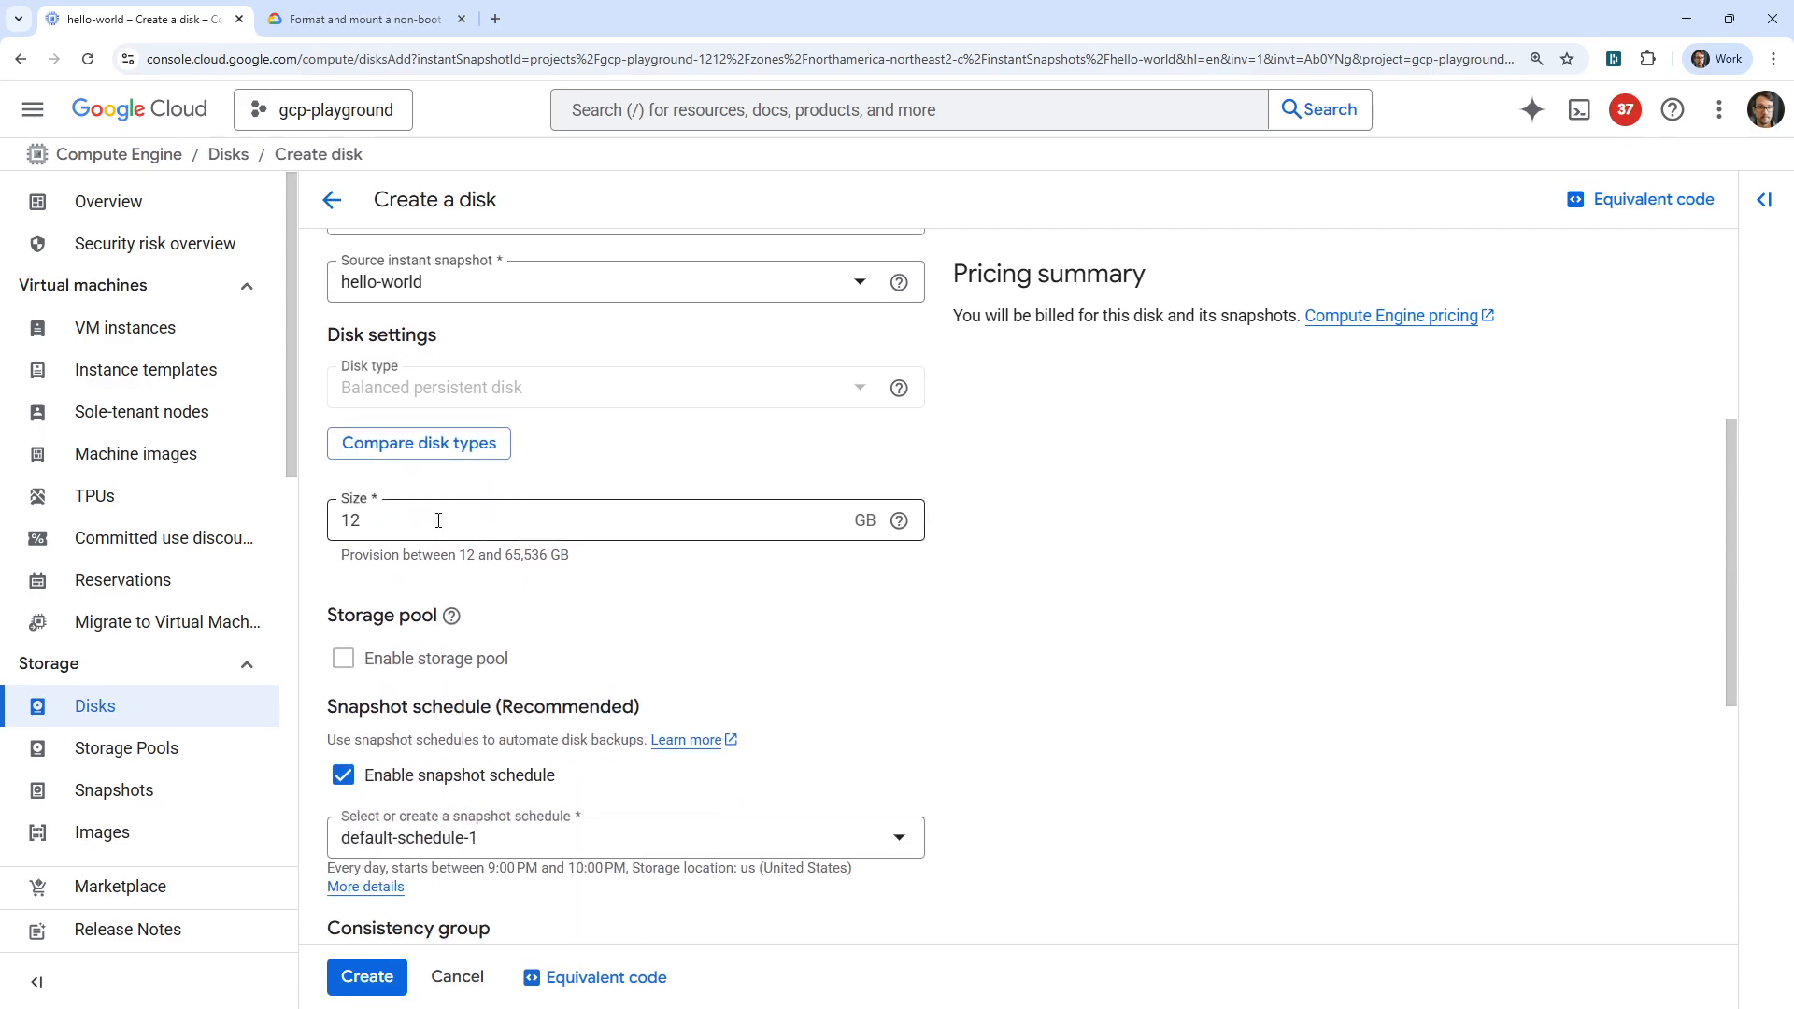
left_click_drag(394, 528, 338, 533)
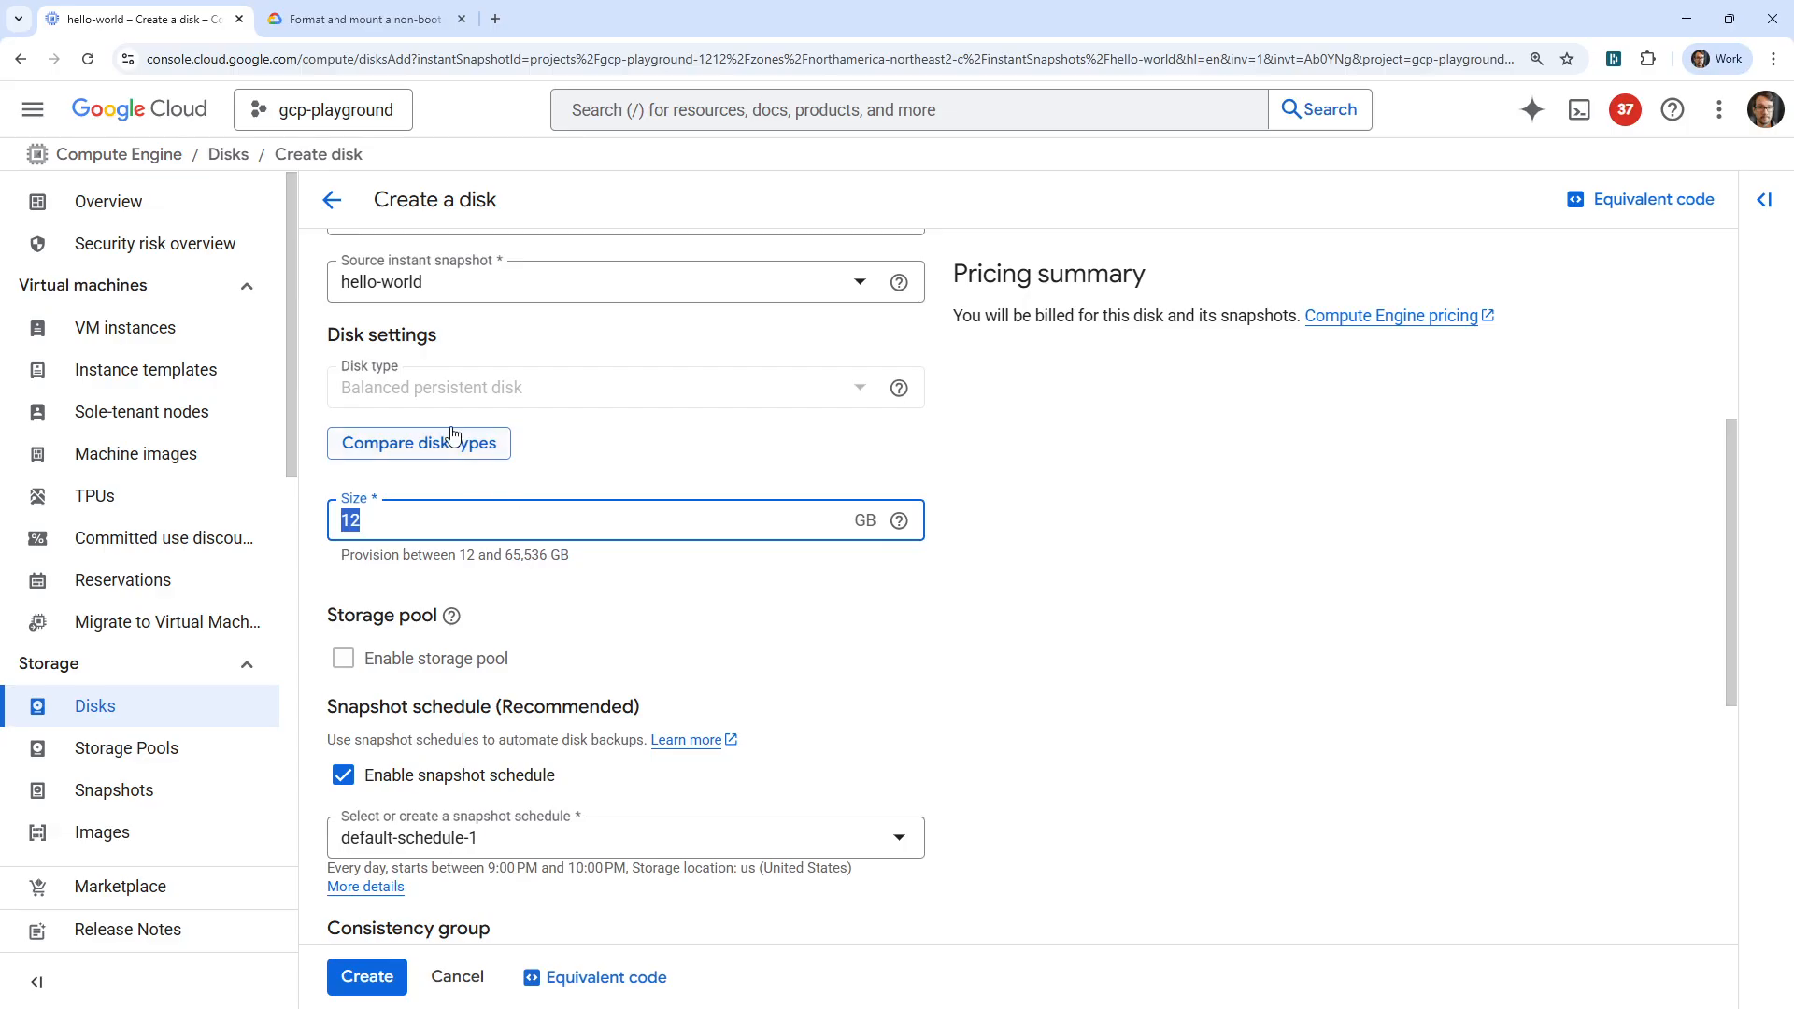
scroll(453, 444, "down", 4)
left_click(358, 403)
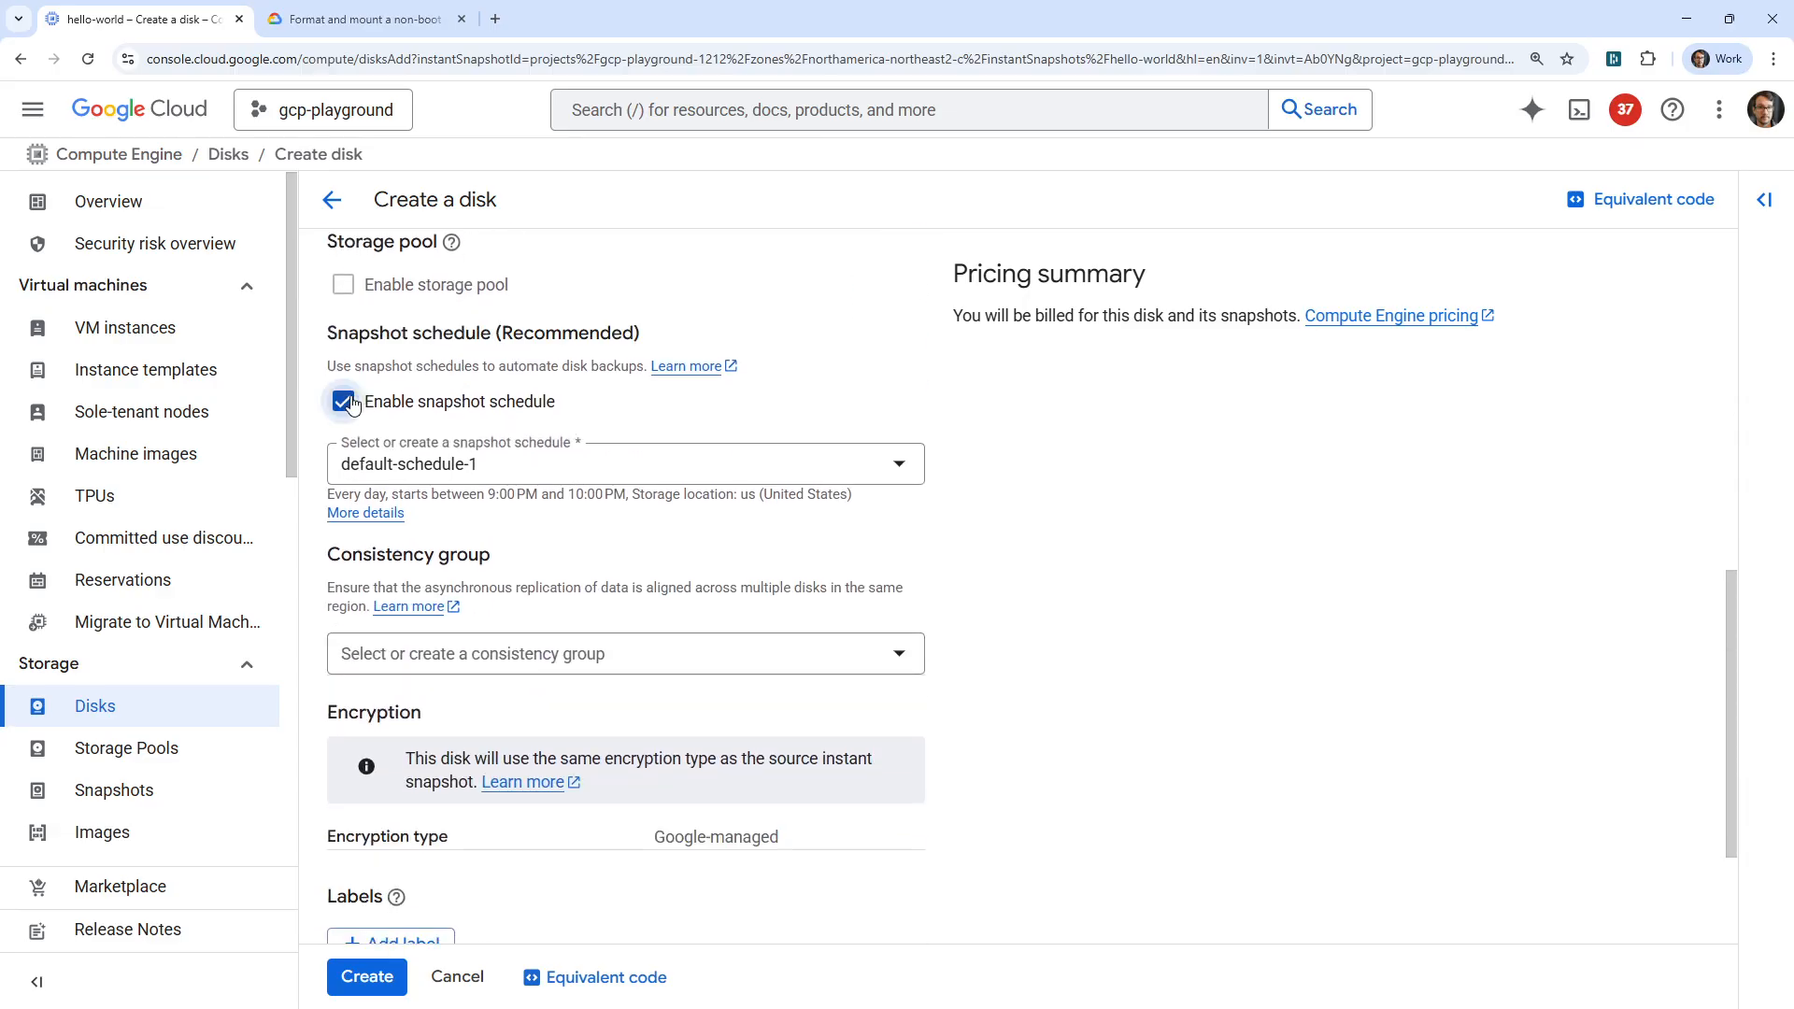
scroll(498, 472, "down", 1)
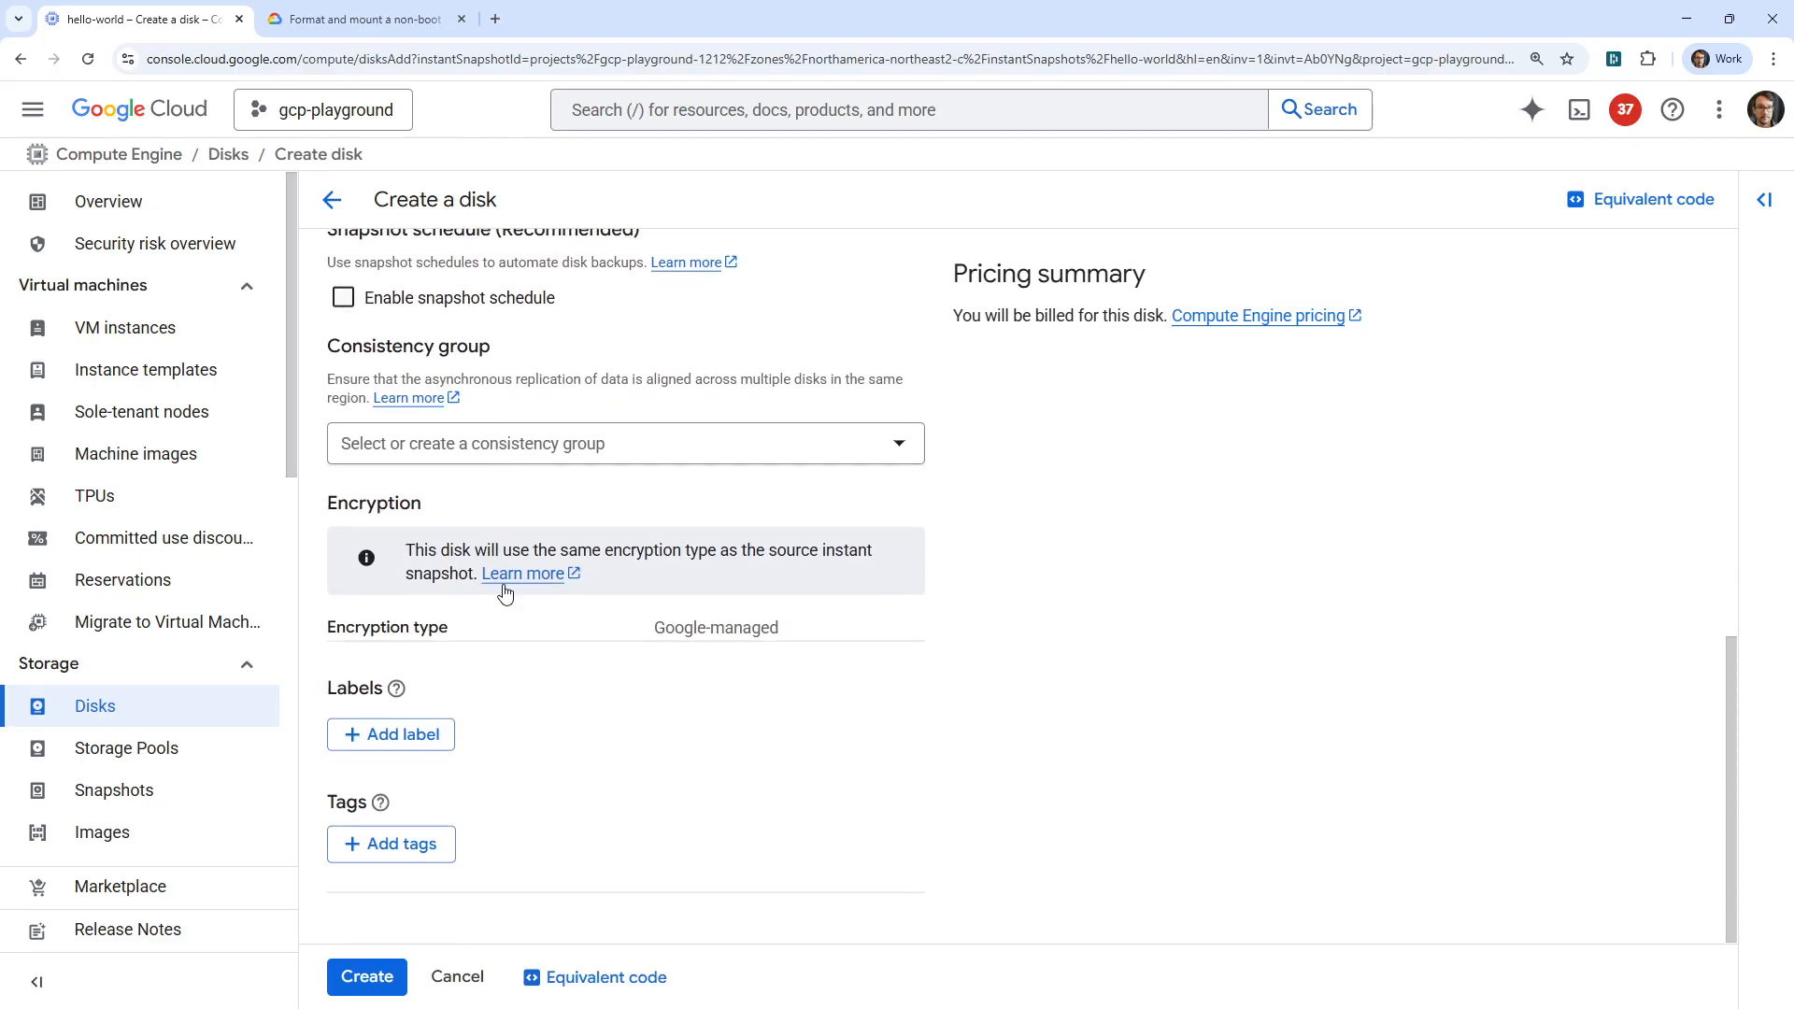
left_click(366, 977)
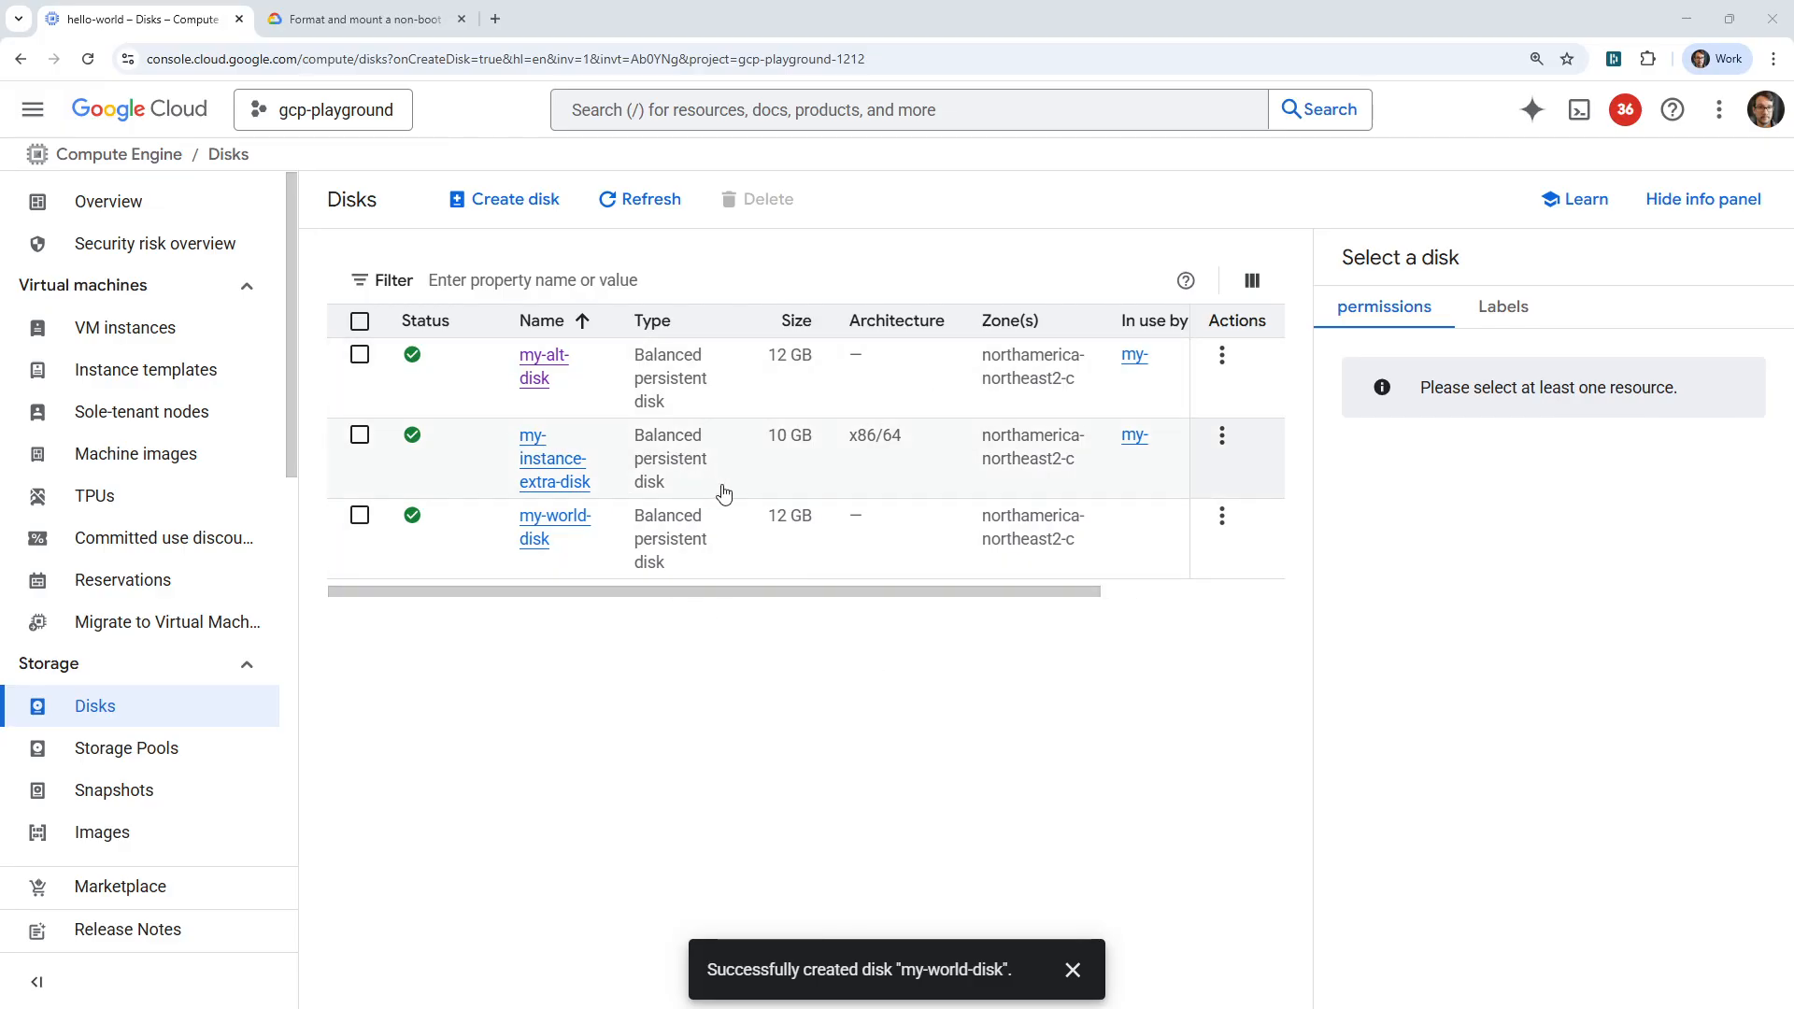
Open the VM instances page in a new browser tab and start an SSH session to my-instance-extra-disk.
right_click(172, 337)
left_click(220, 352)
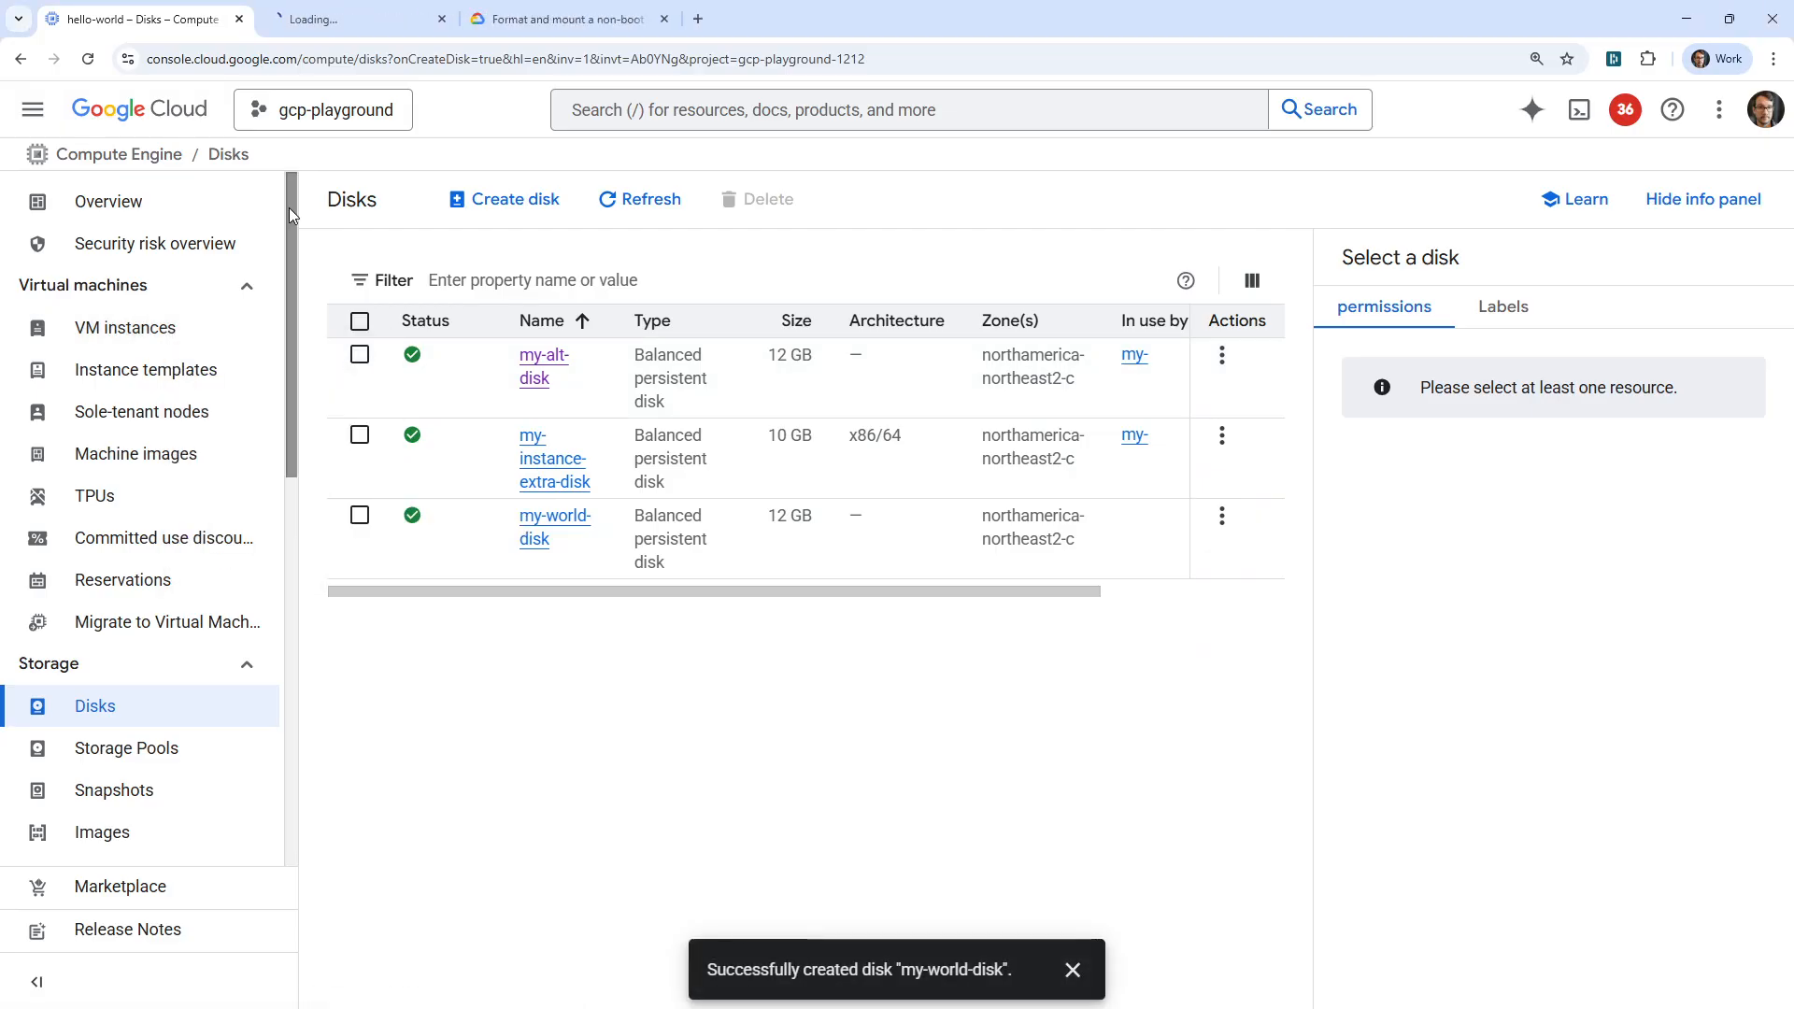
left_click(341, 23)
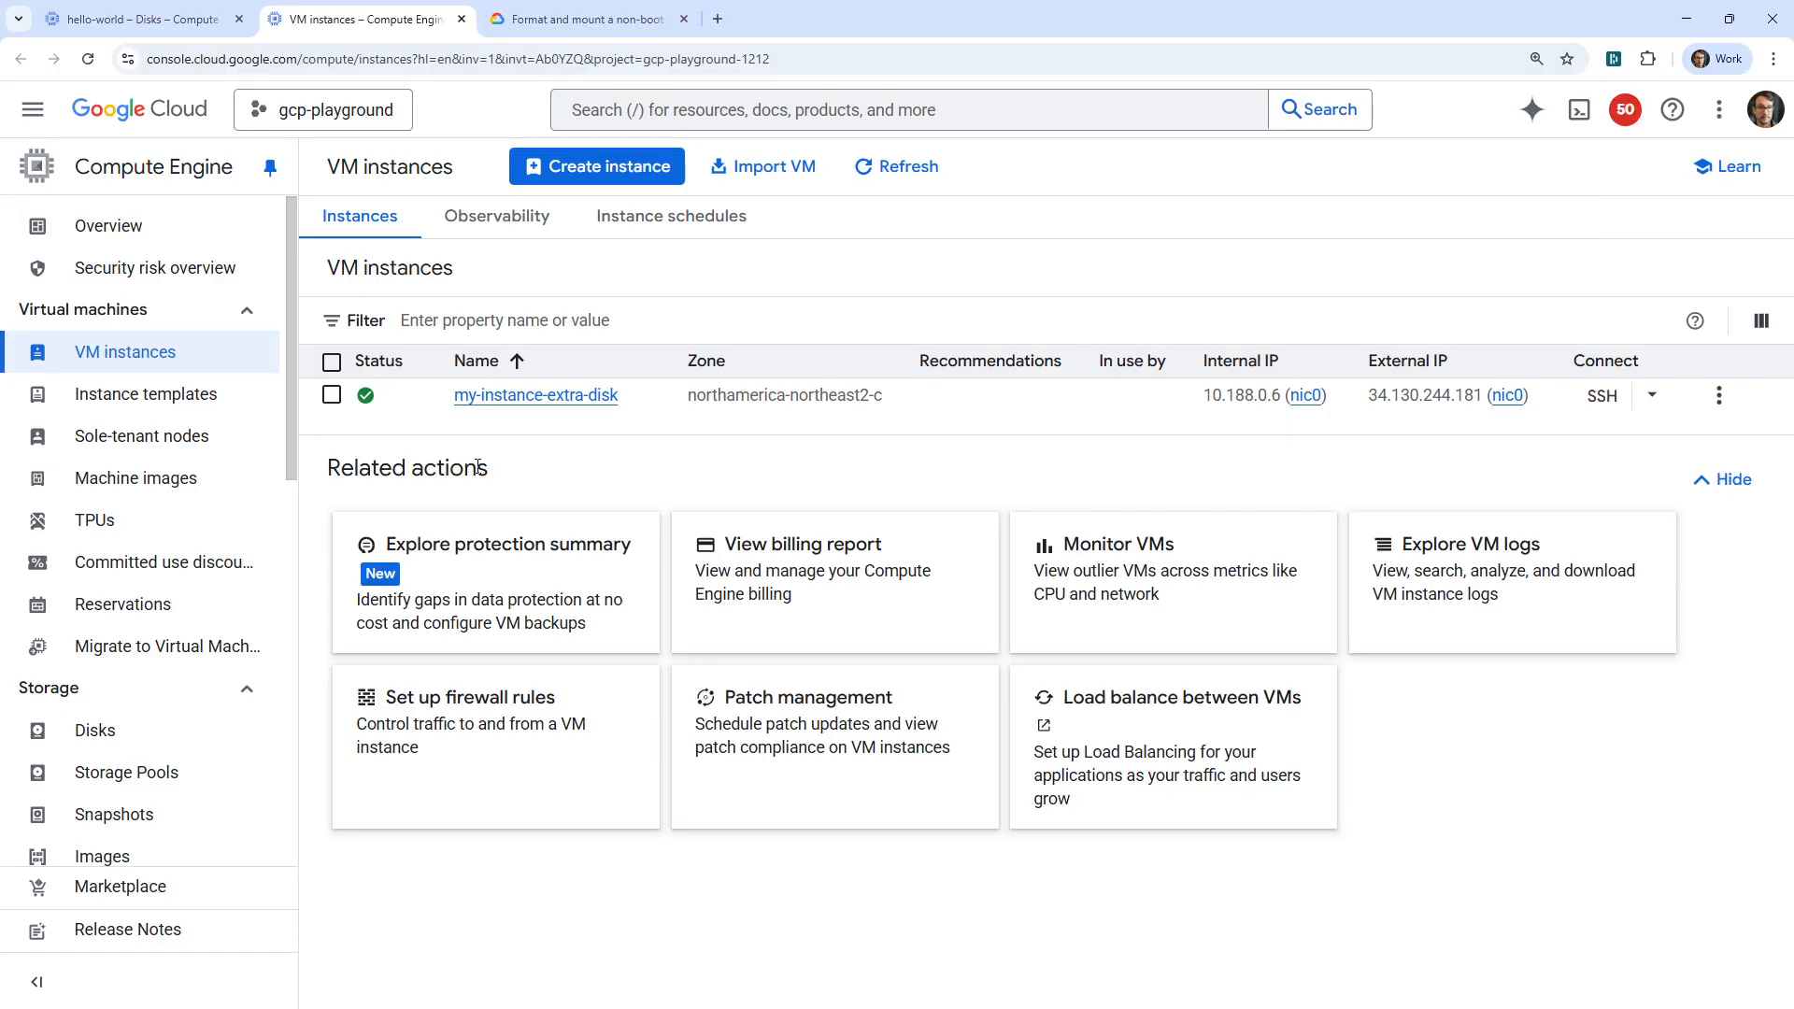
left_click(332, 395)
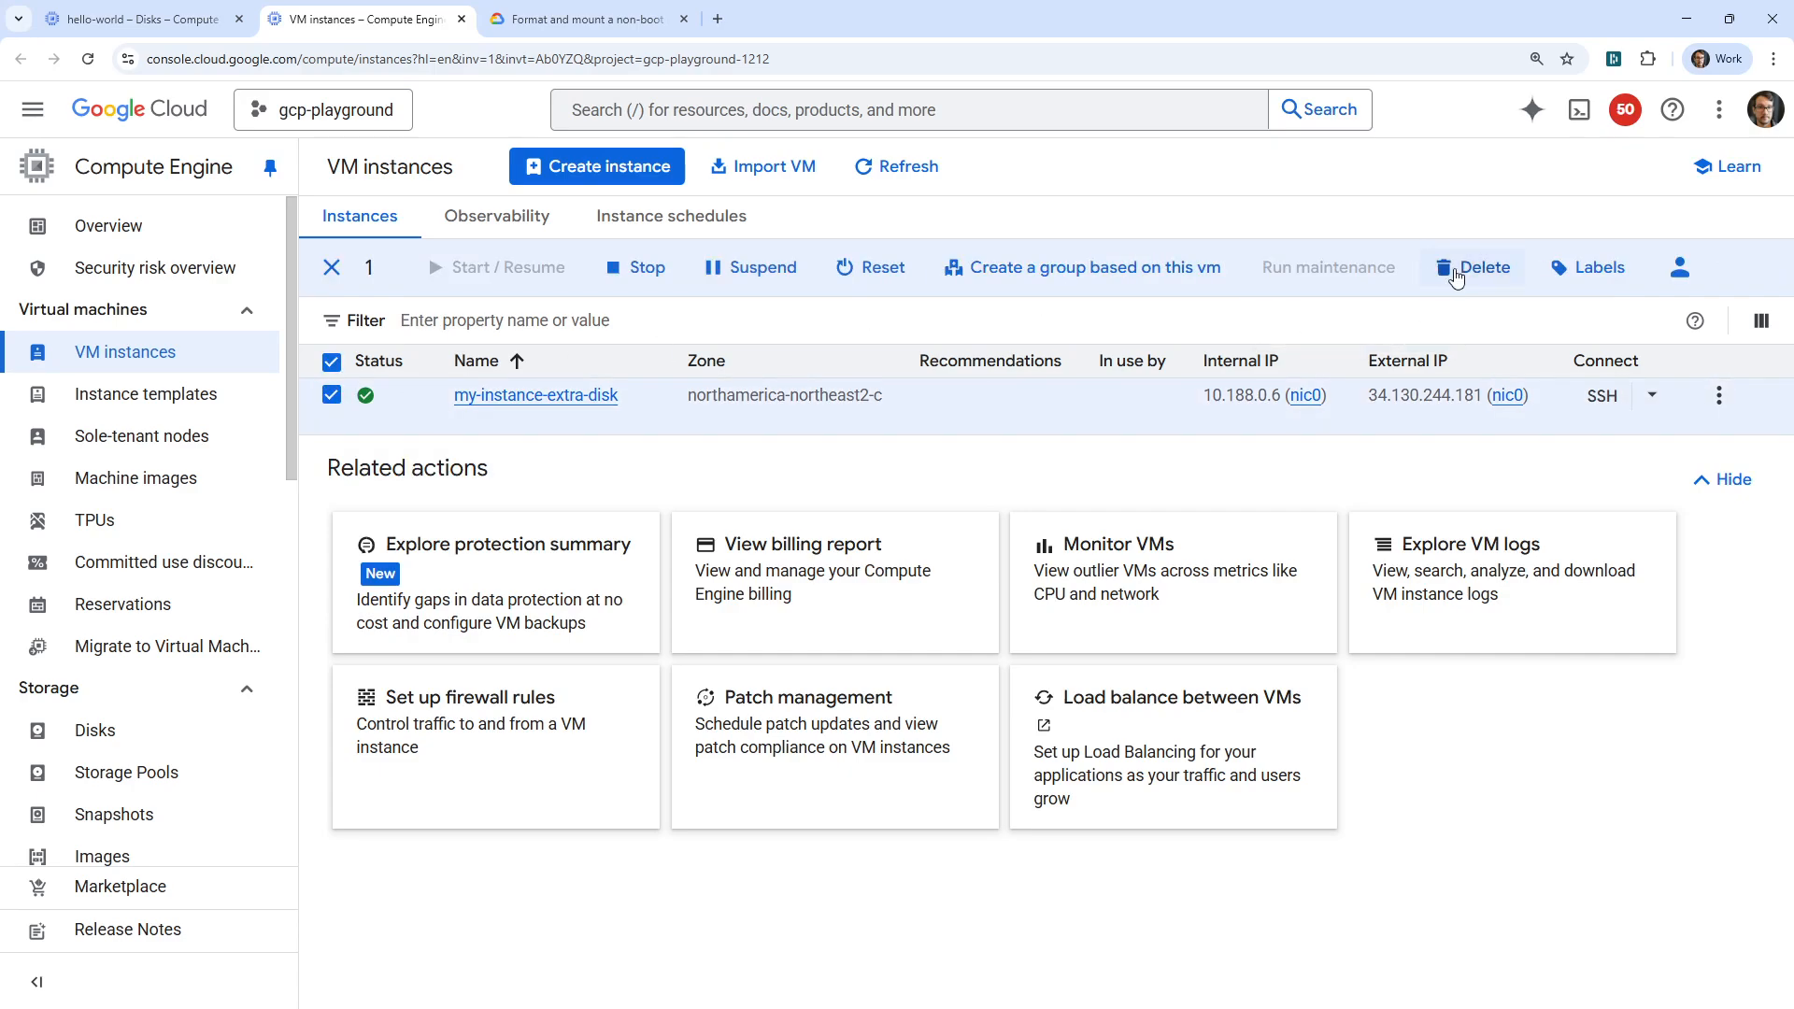
left_click(1601, 395)
left_click_drag(483, 17, 1290, 0)
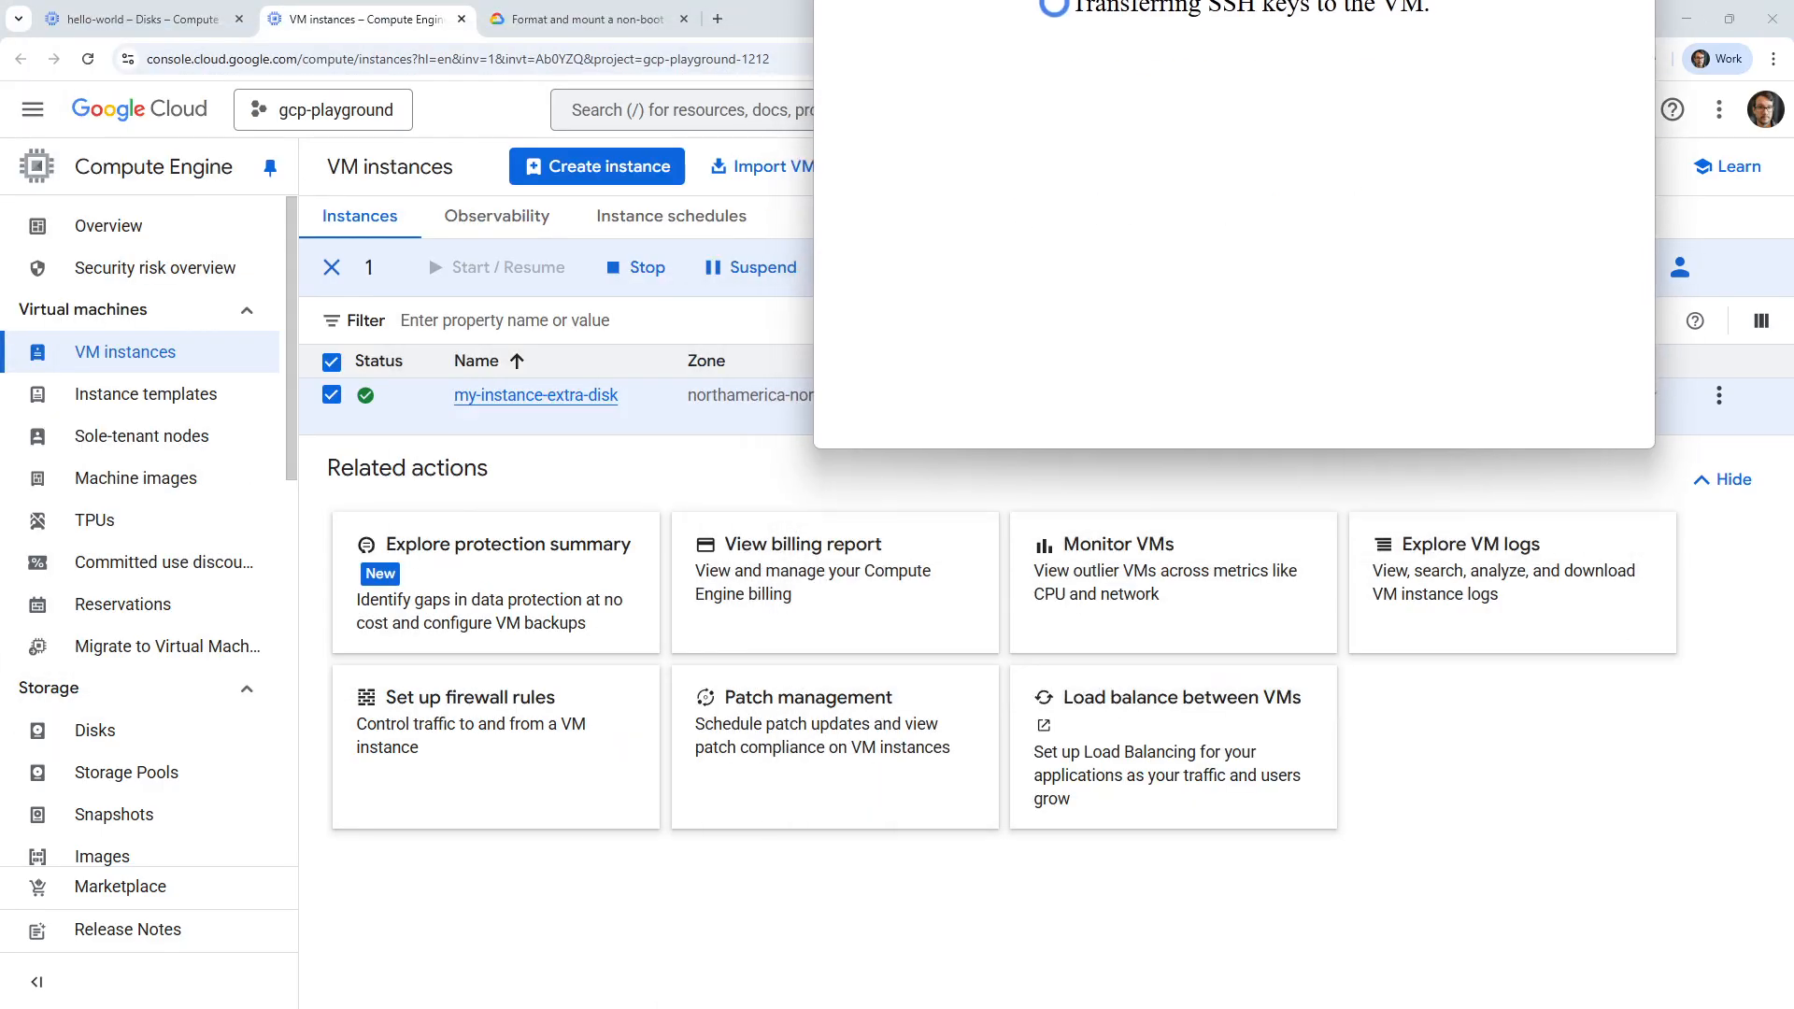
Bring up the guide on formatting and mounting a non-boot disk on Linux at its formatting section.
left_click(587, 20)
scroll(687, 653, "up", 5)
scroll(687, 653, "up", 10)
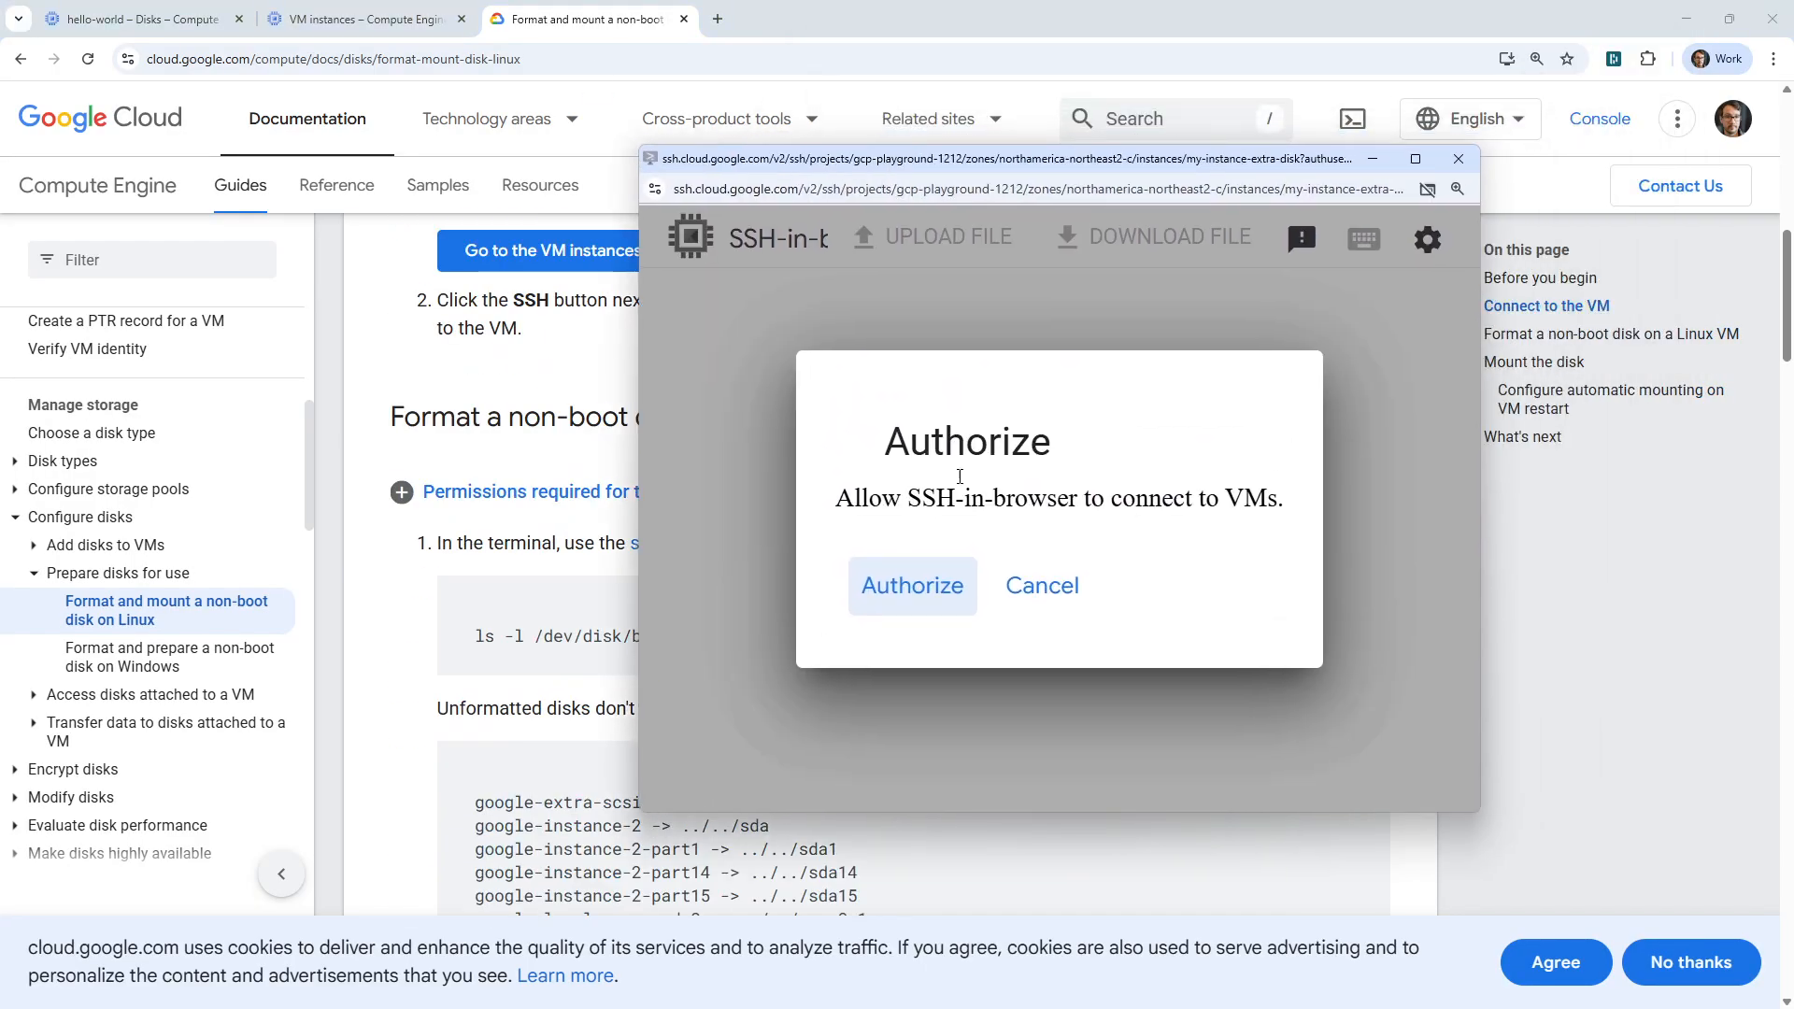
Authorize the browser SSH connection to the VM and list its block devices with lsblk.
left_click(924, 589)
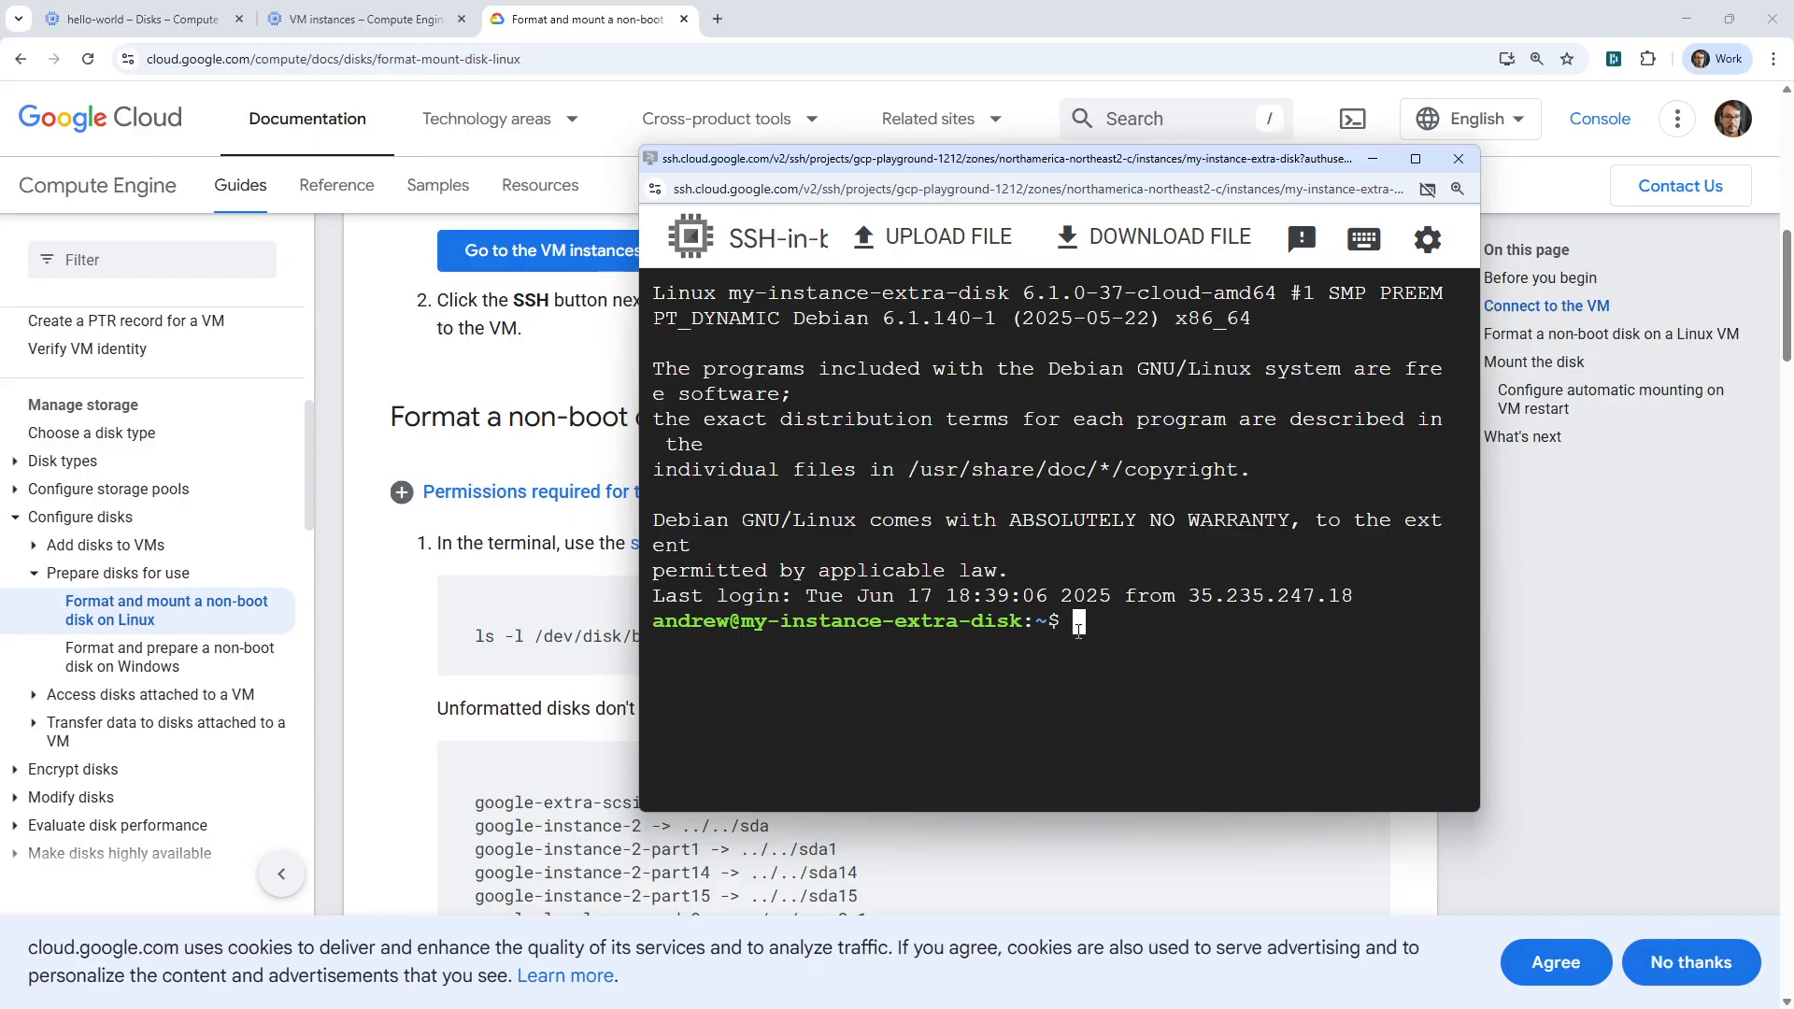
type("lsblk")
key("Return")
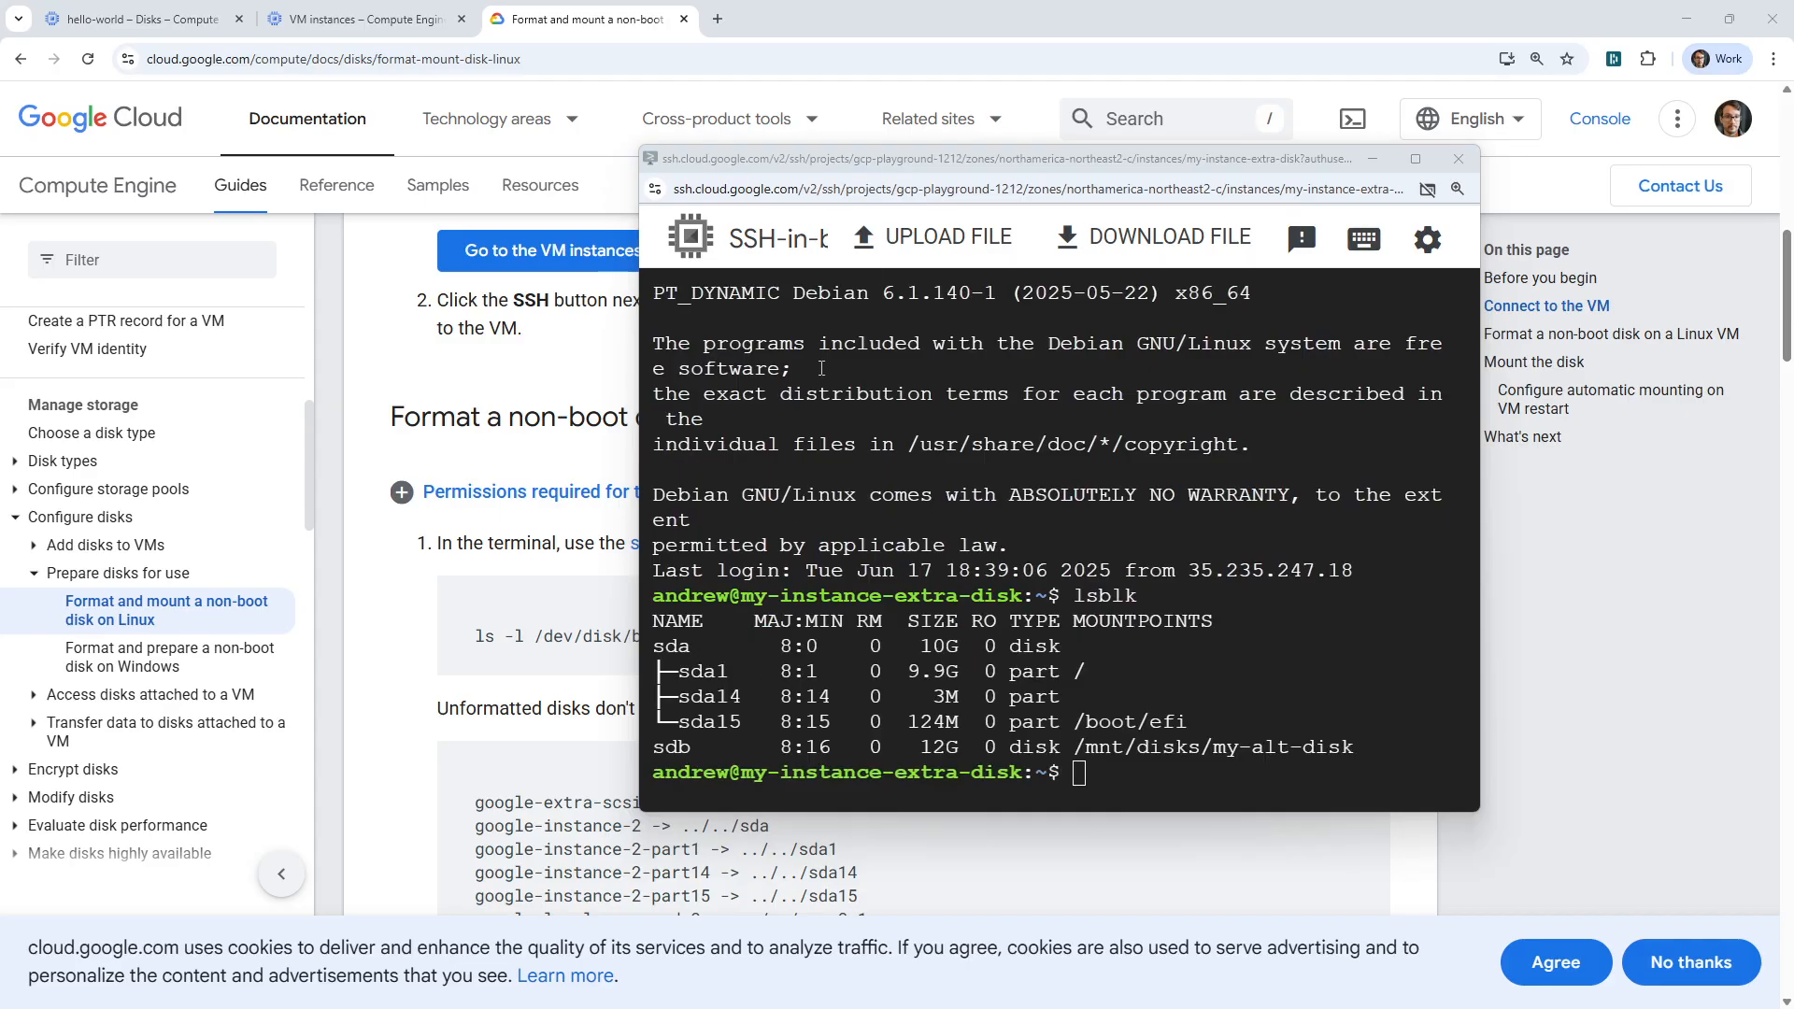
Open the VM instance my-instance-extra-disk for editing and go to its additional disks.
left_click_drag(921, 159, 1102, 0)
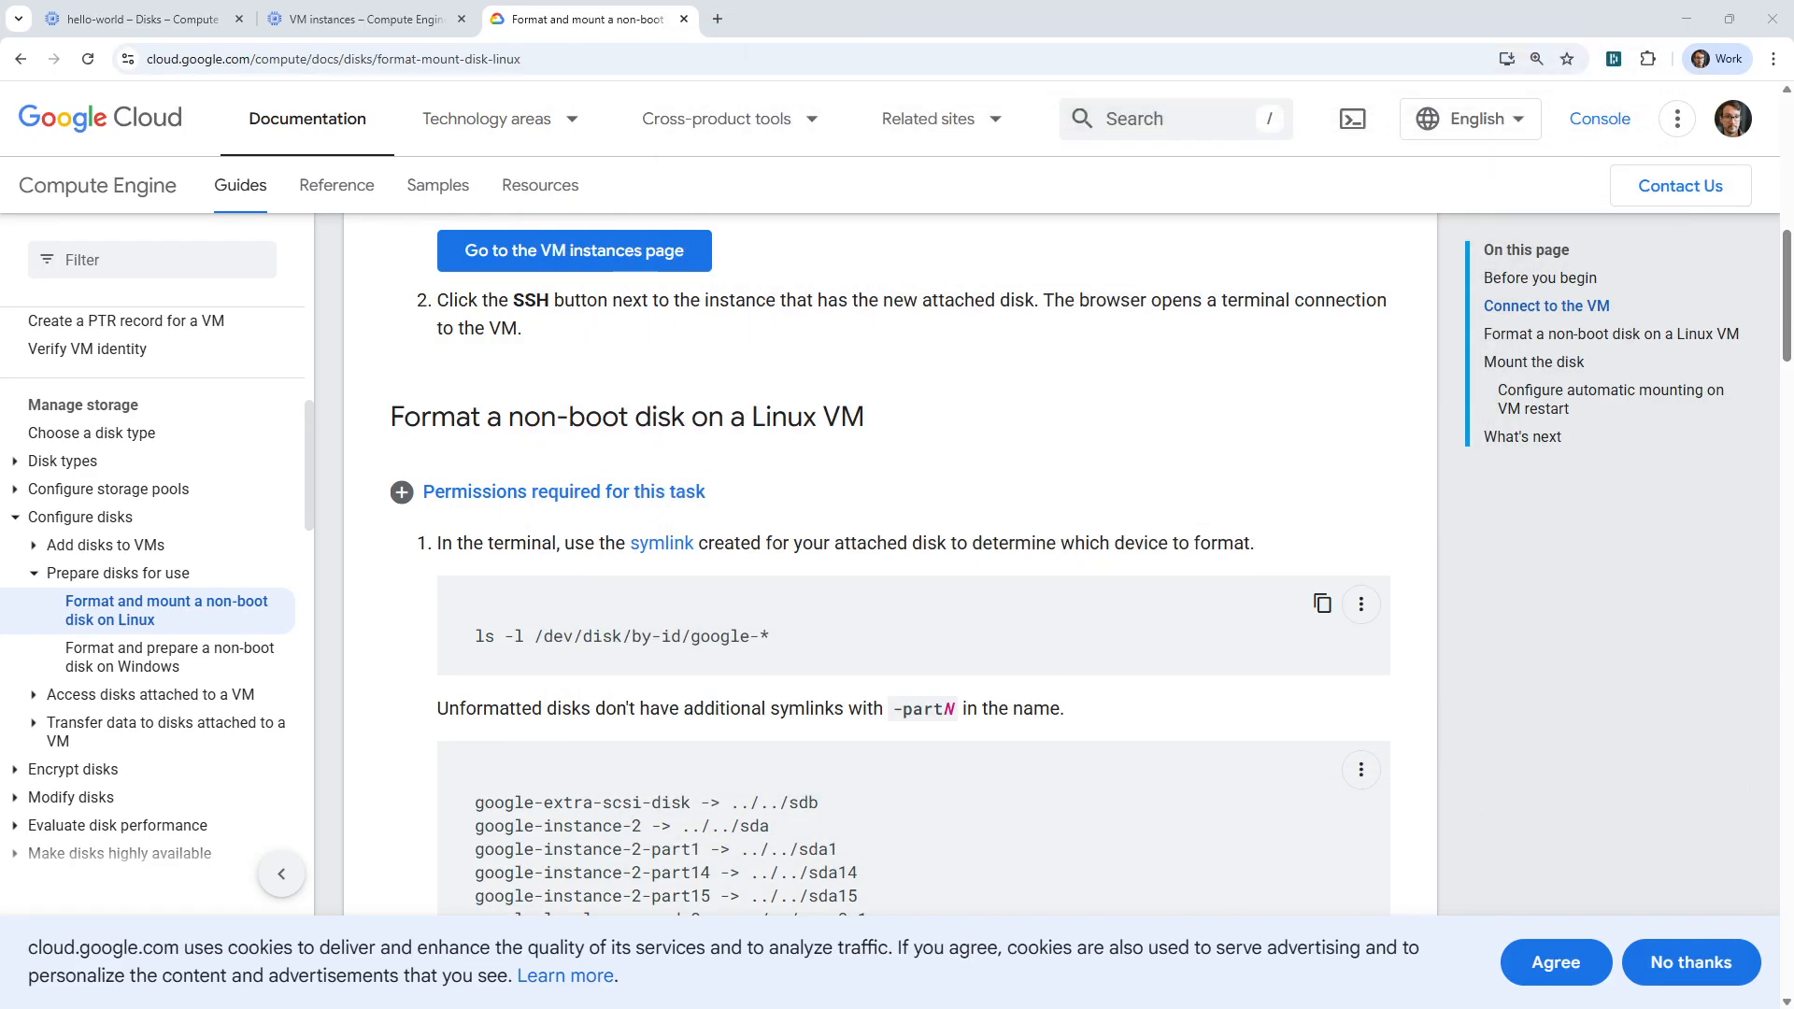
left_click(401, 23)
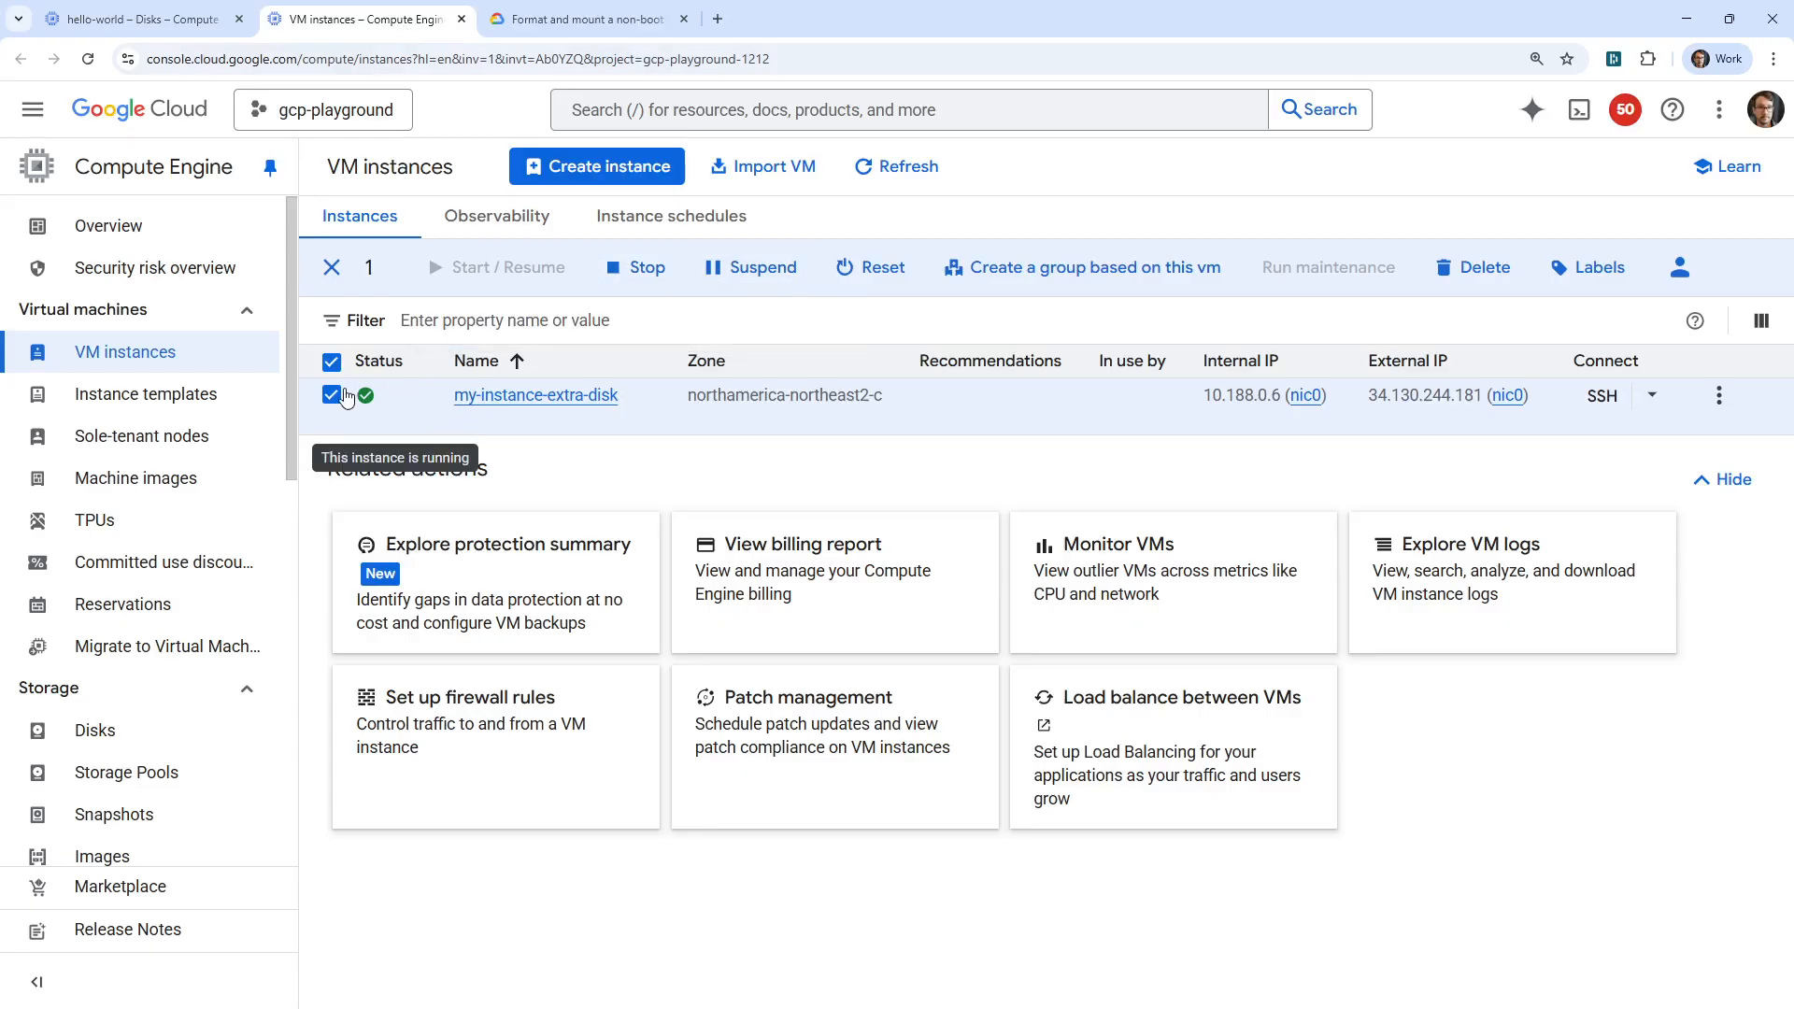
left_click(471, 405)
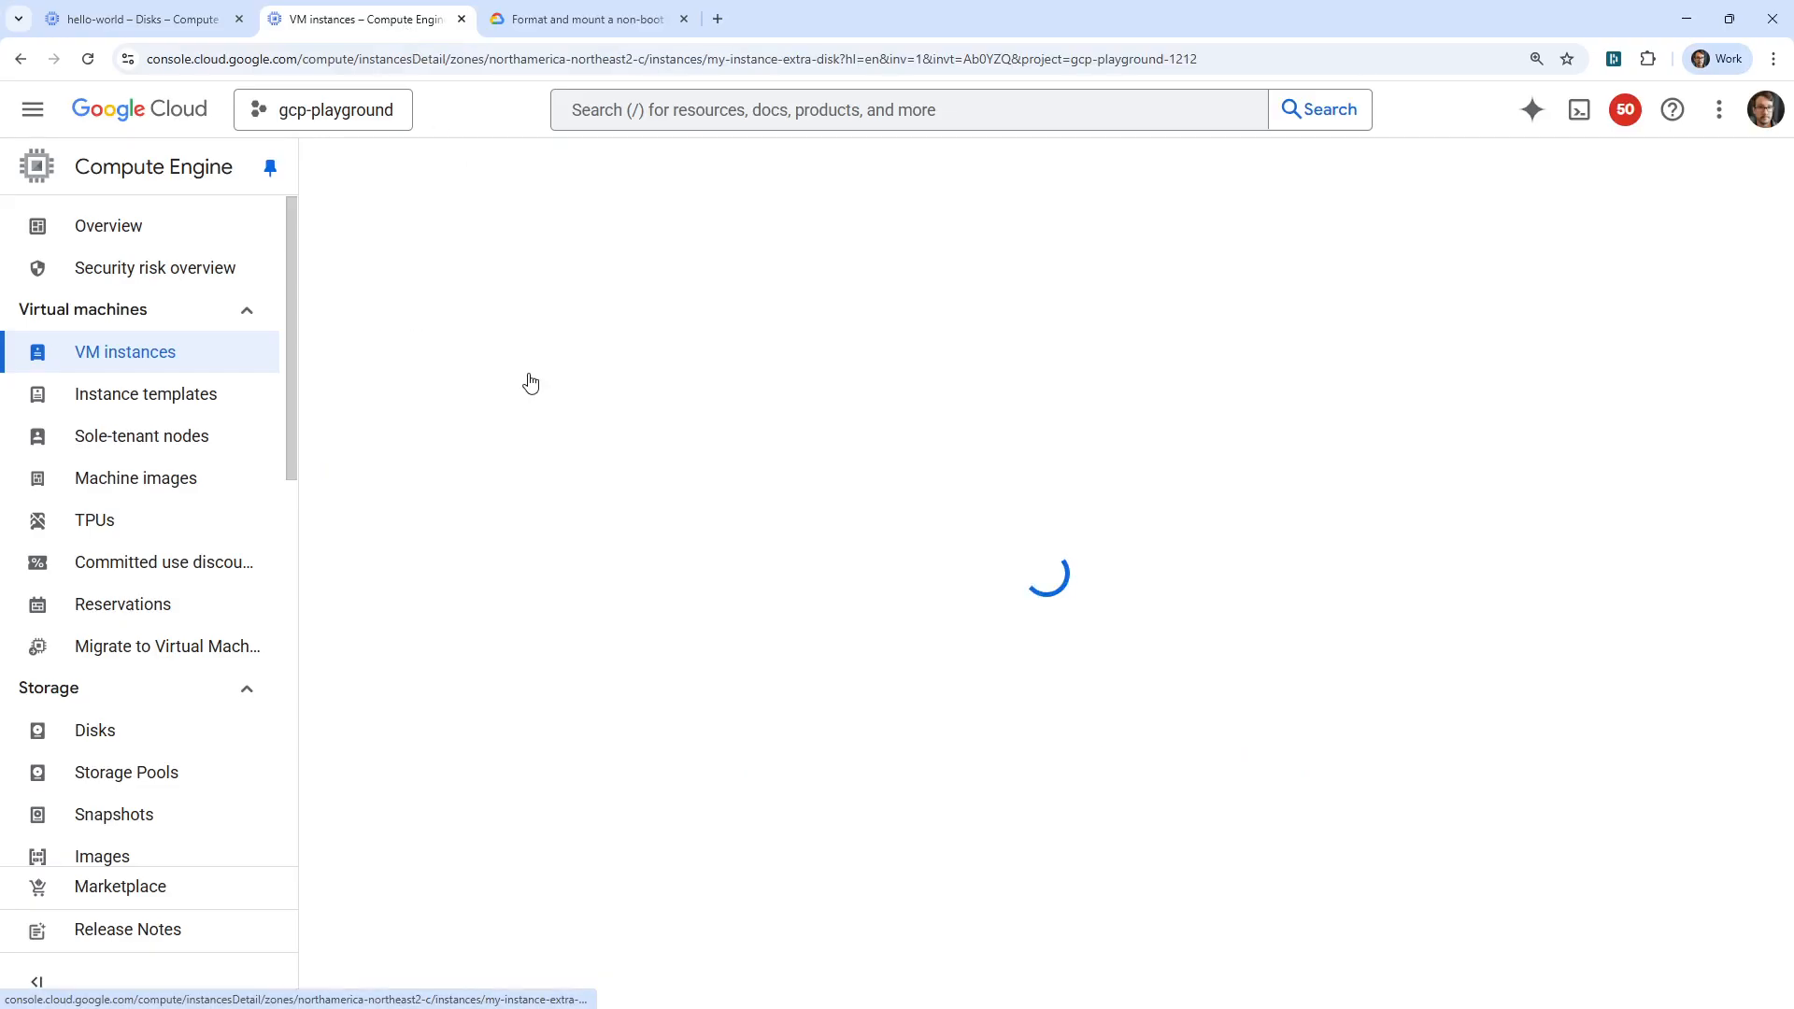
left_click(599, 174)
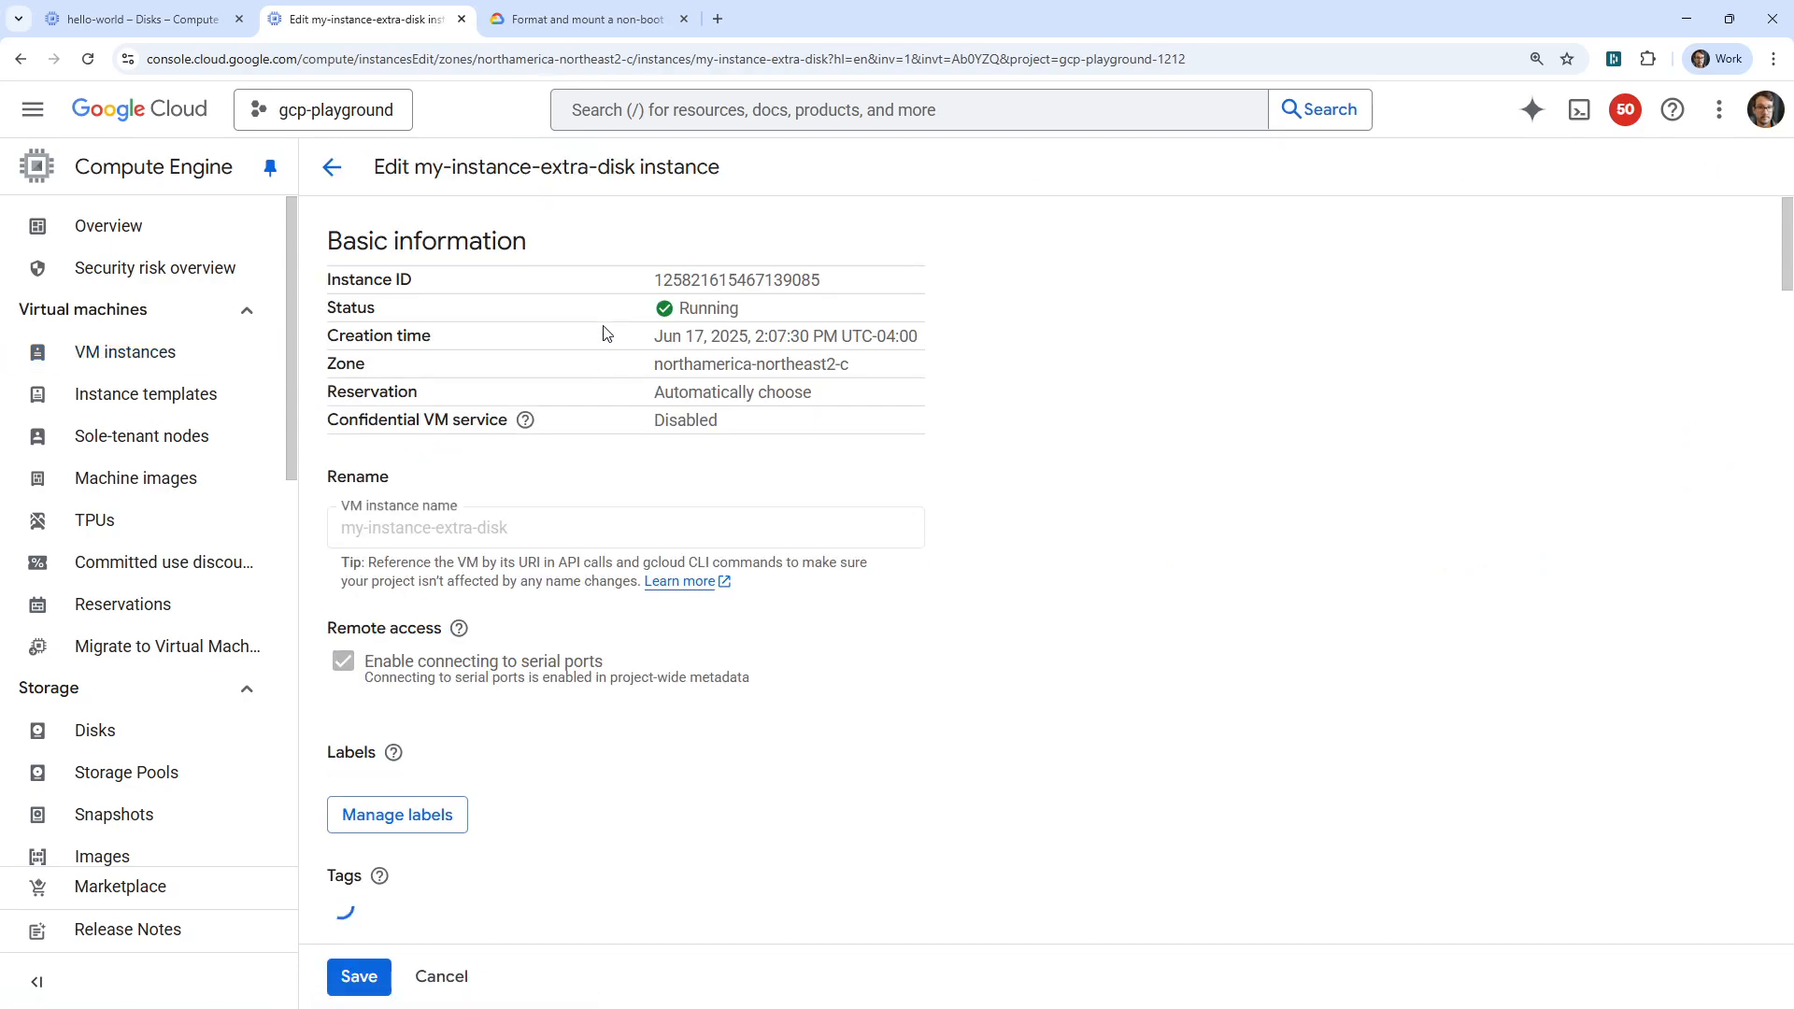
scroll(601, 445, "down", 5)
scroll(613, 349, "down", 10)
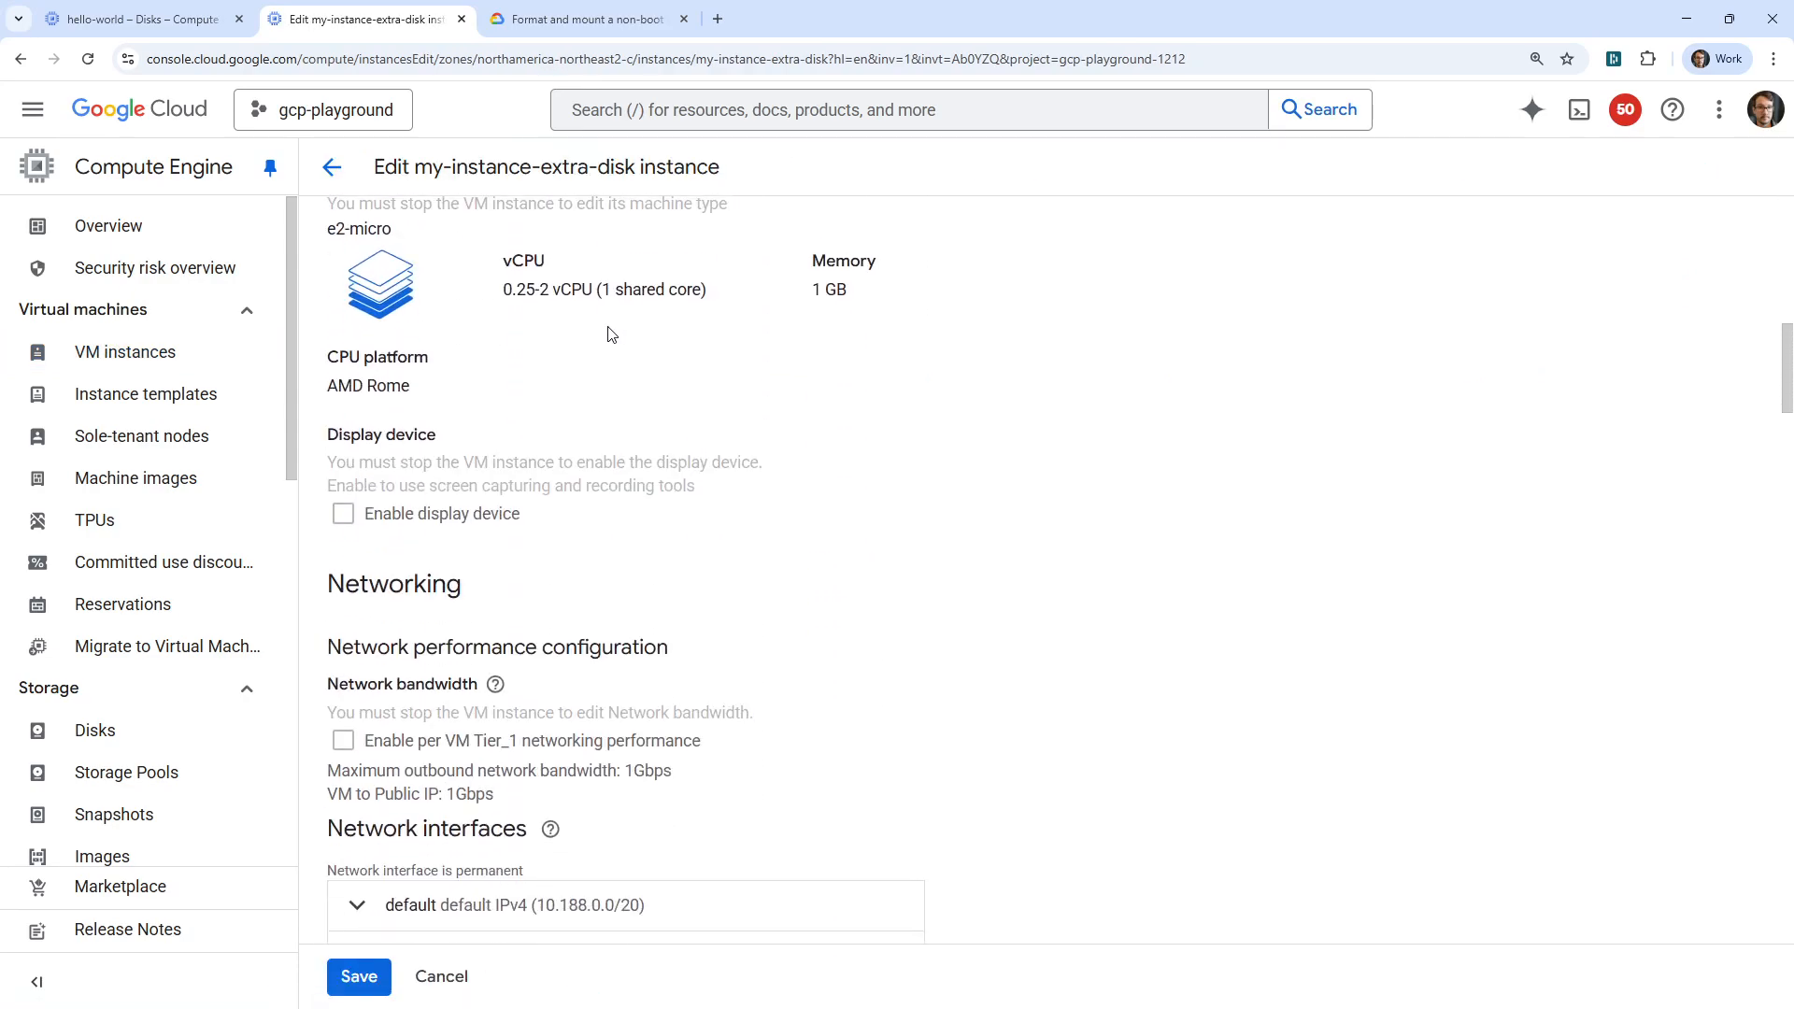
scroll(605, 332, "down", 12)
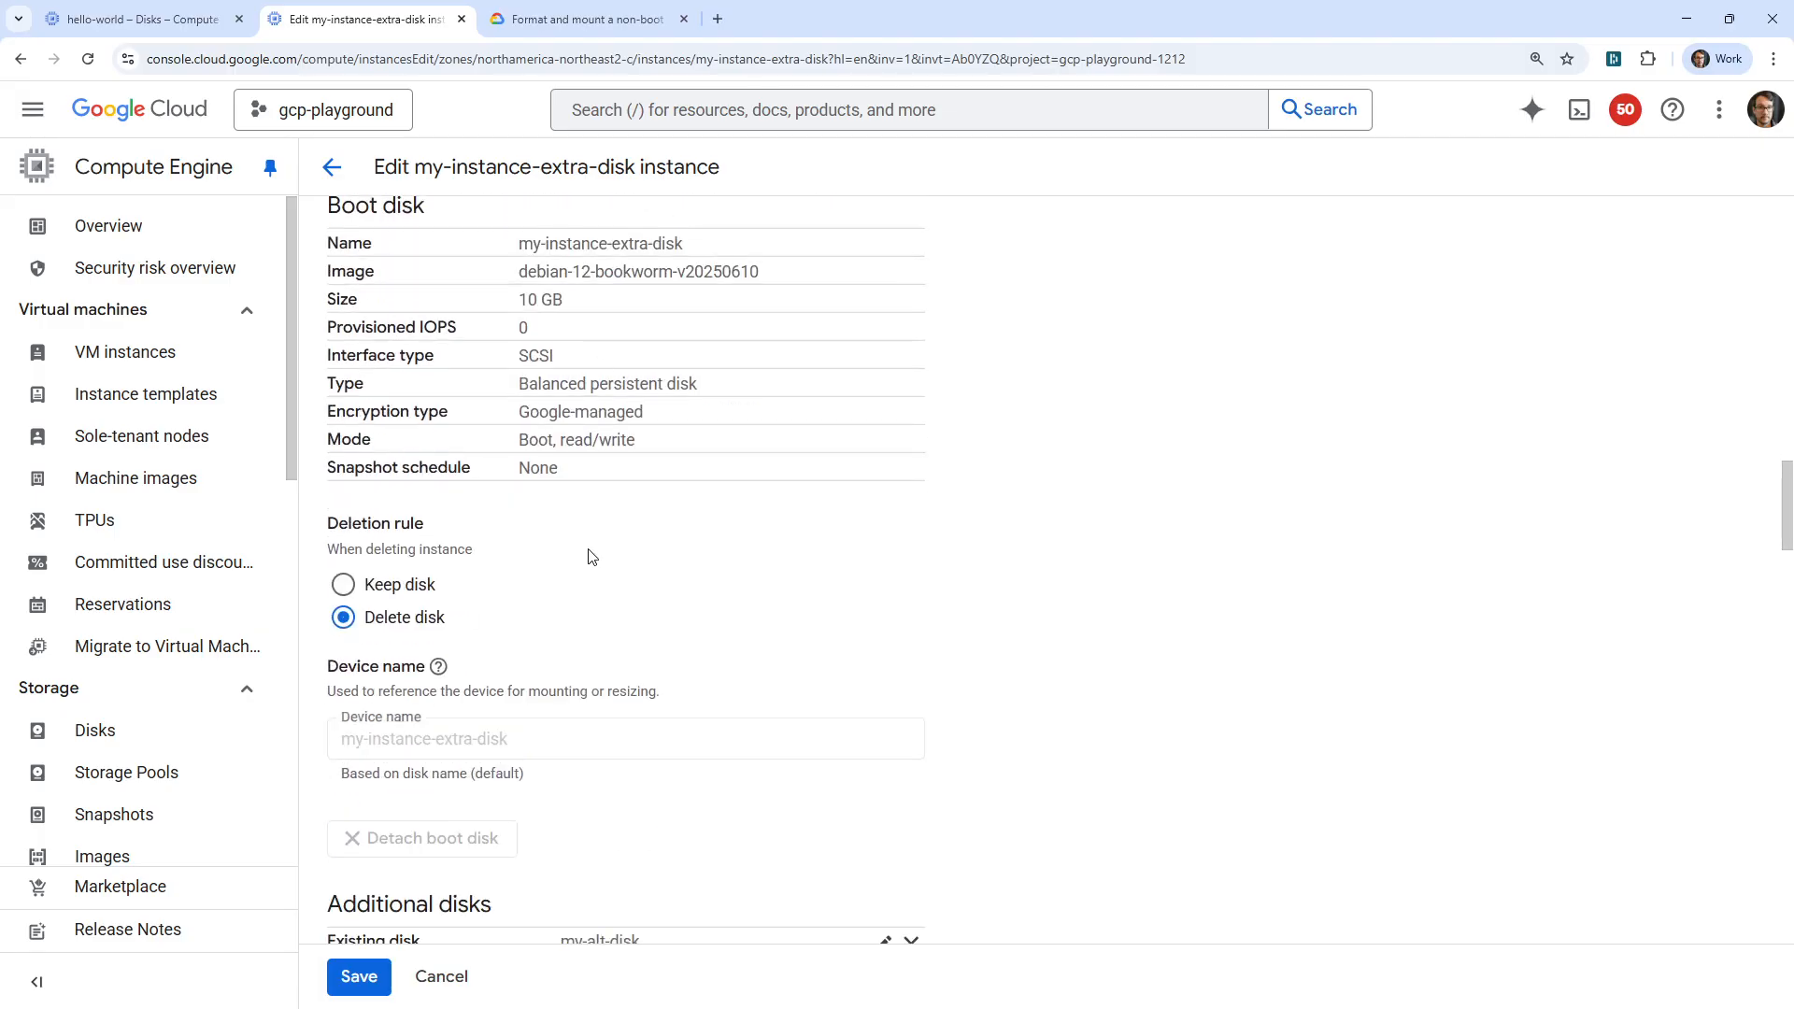
Add the existing disk my-world-disk in read/write mode with Keep disk as deletion rule and the custom device name my-world-disk.
left_click(570, 529)
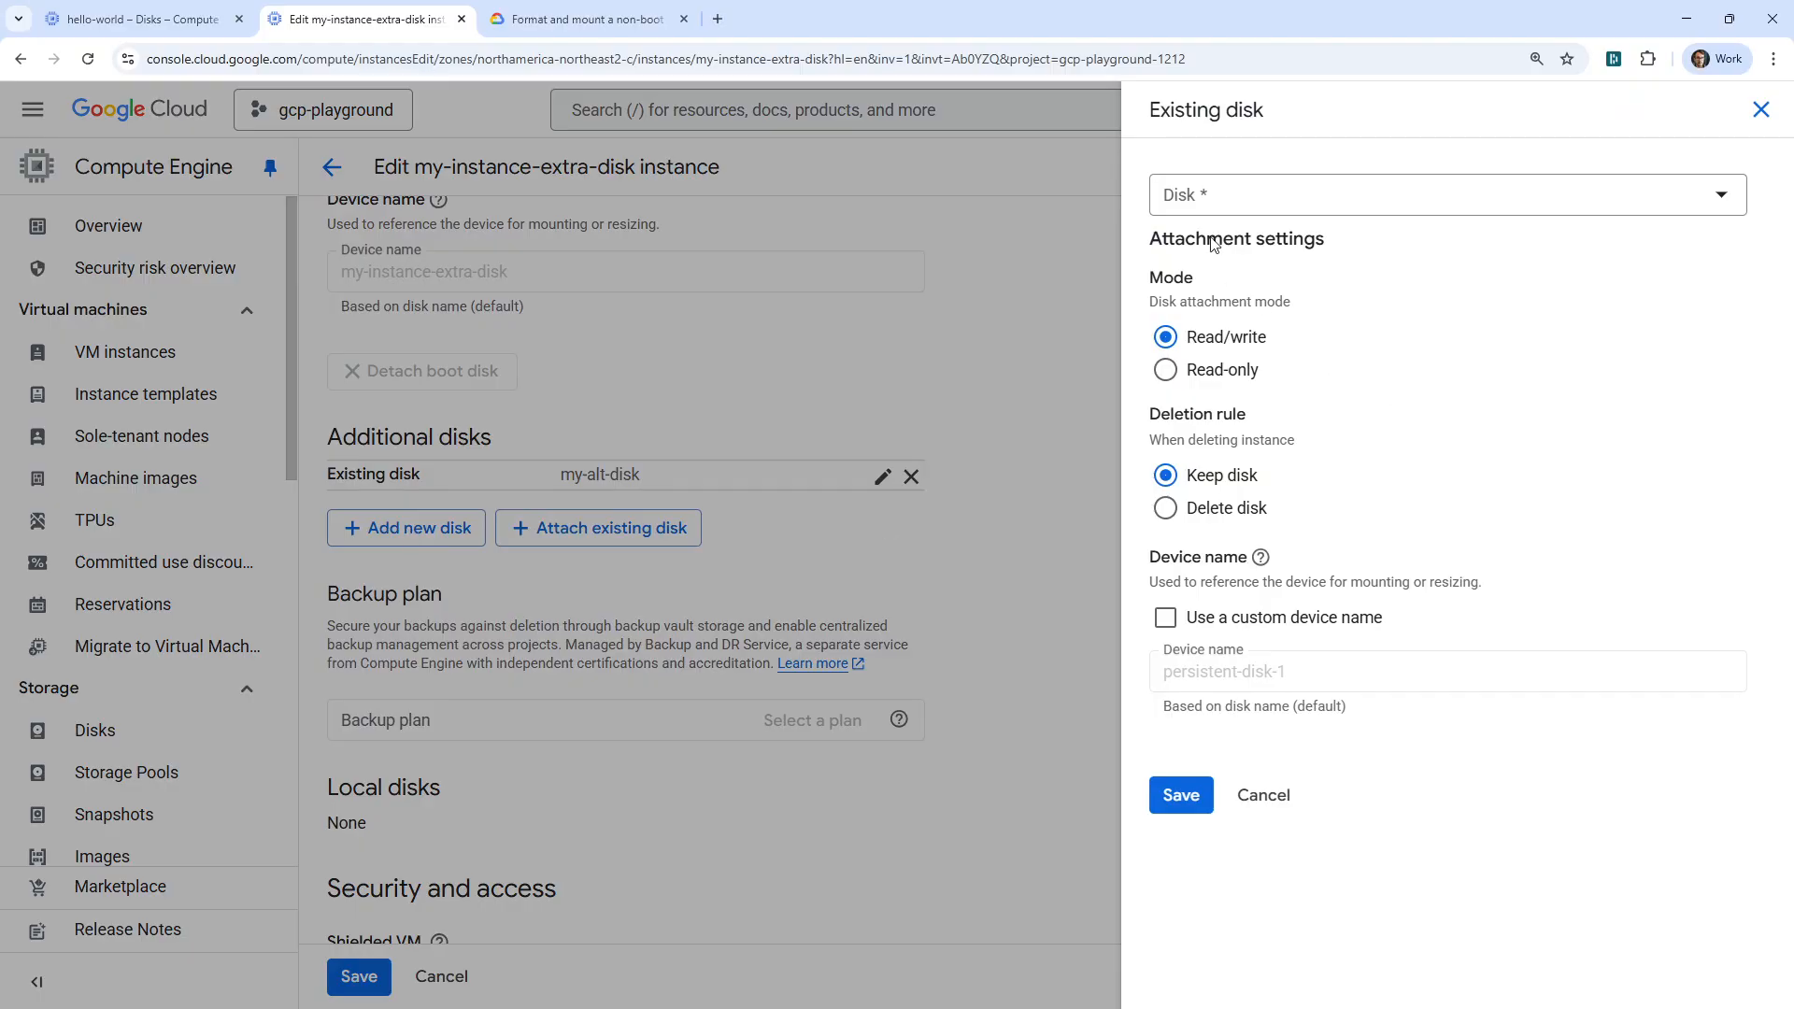
left_click(1233, 198)
left_click(1268, 341)
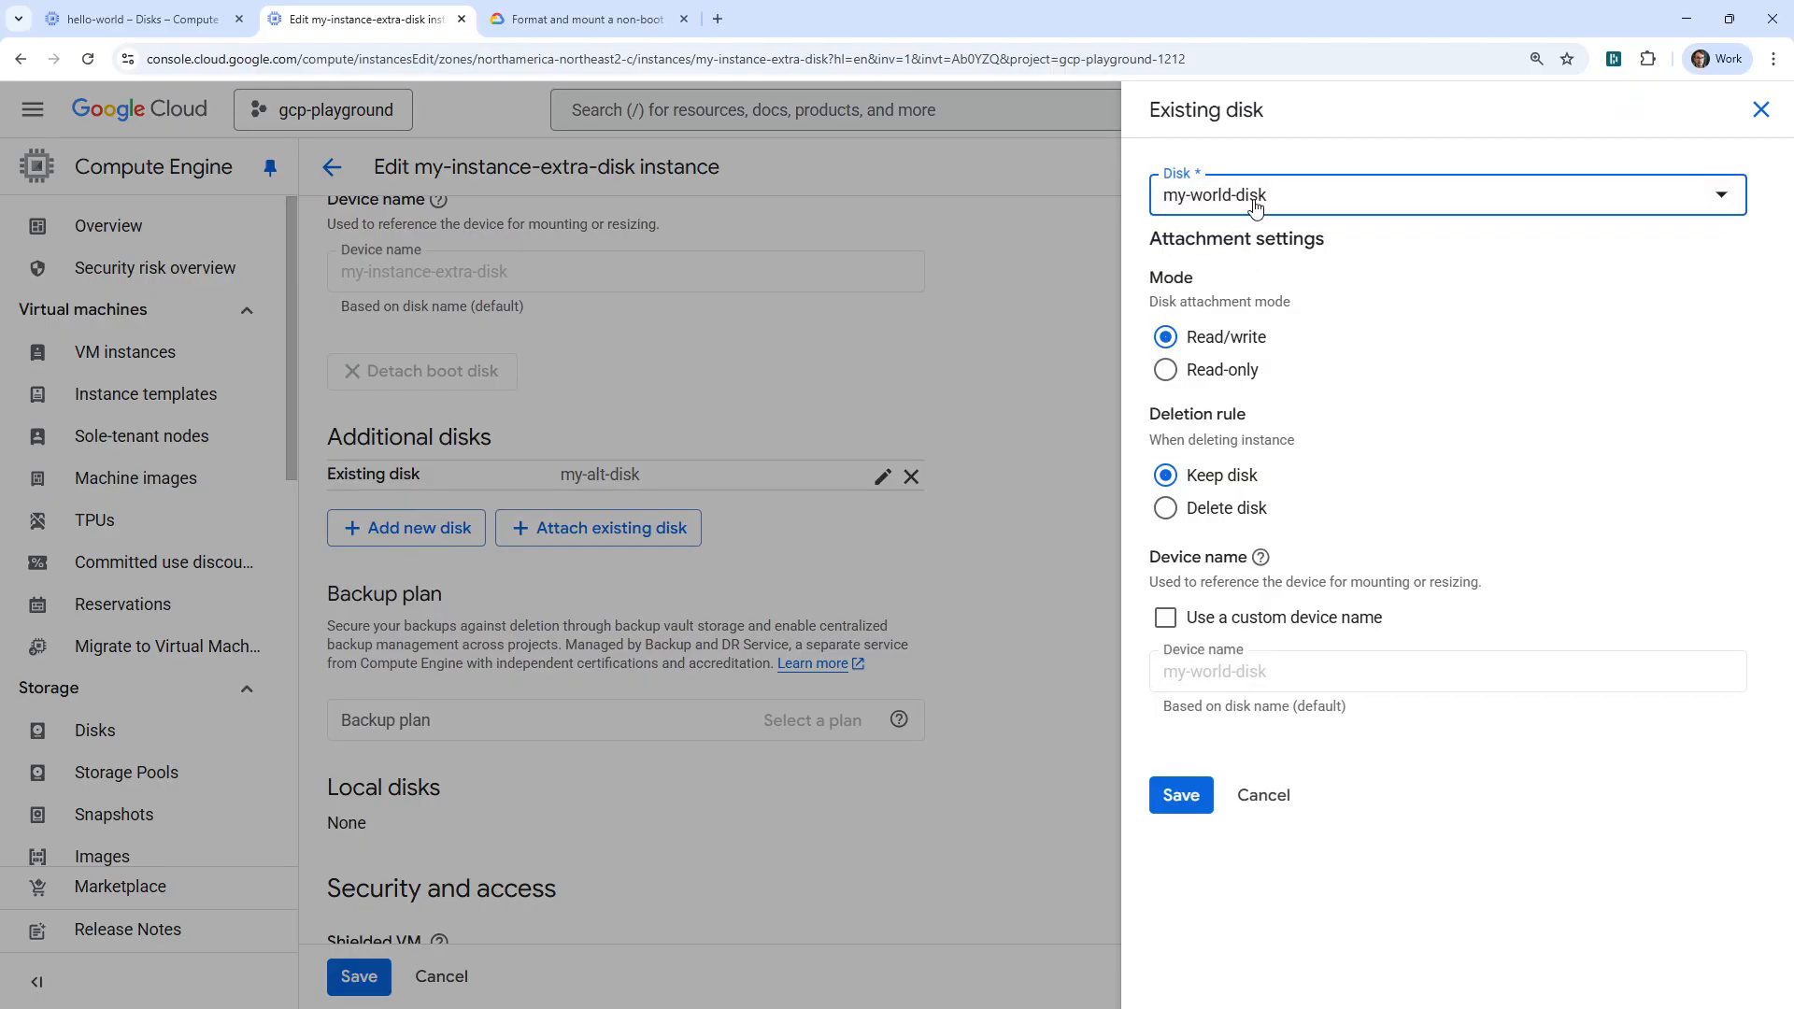
left_click(1166, 618)
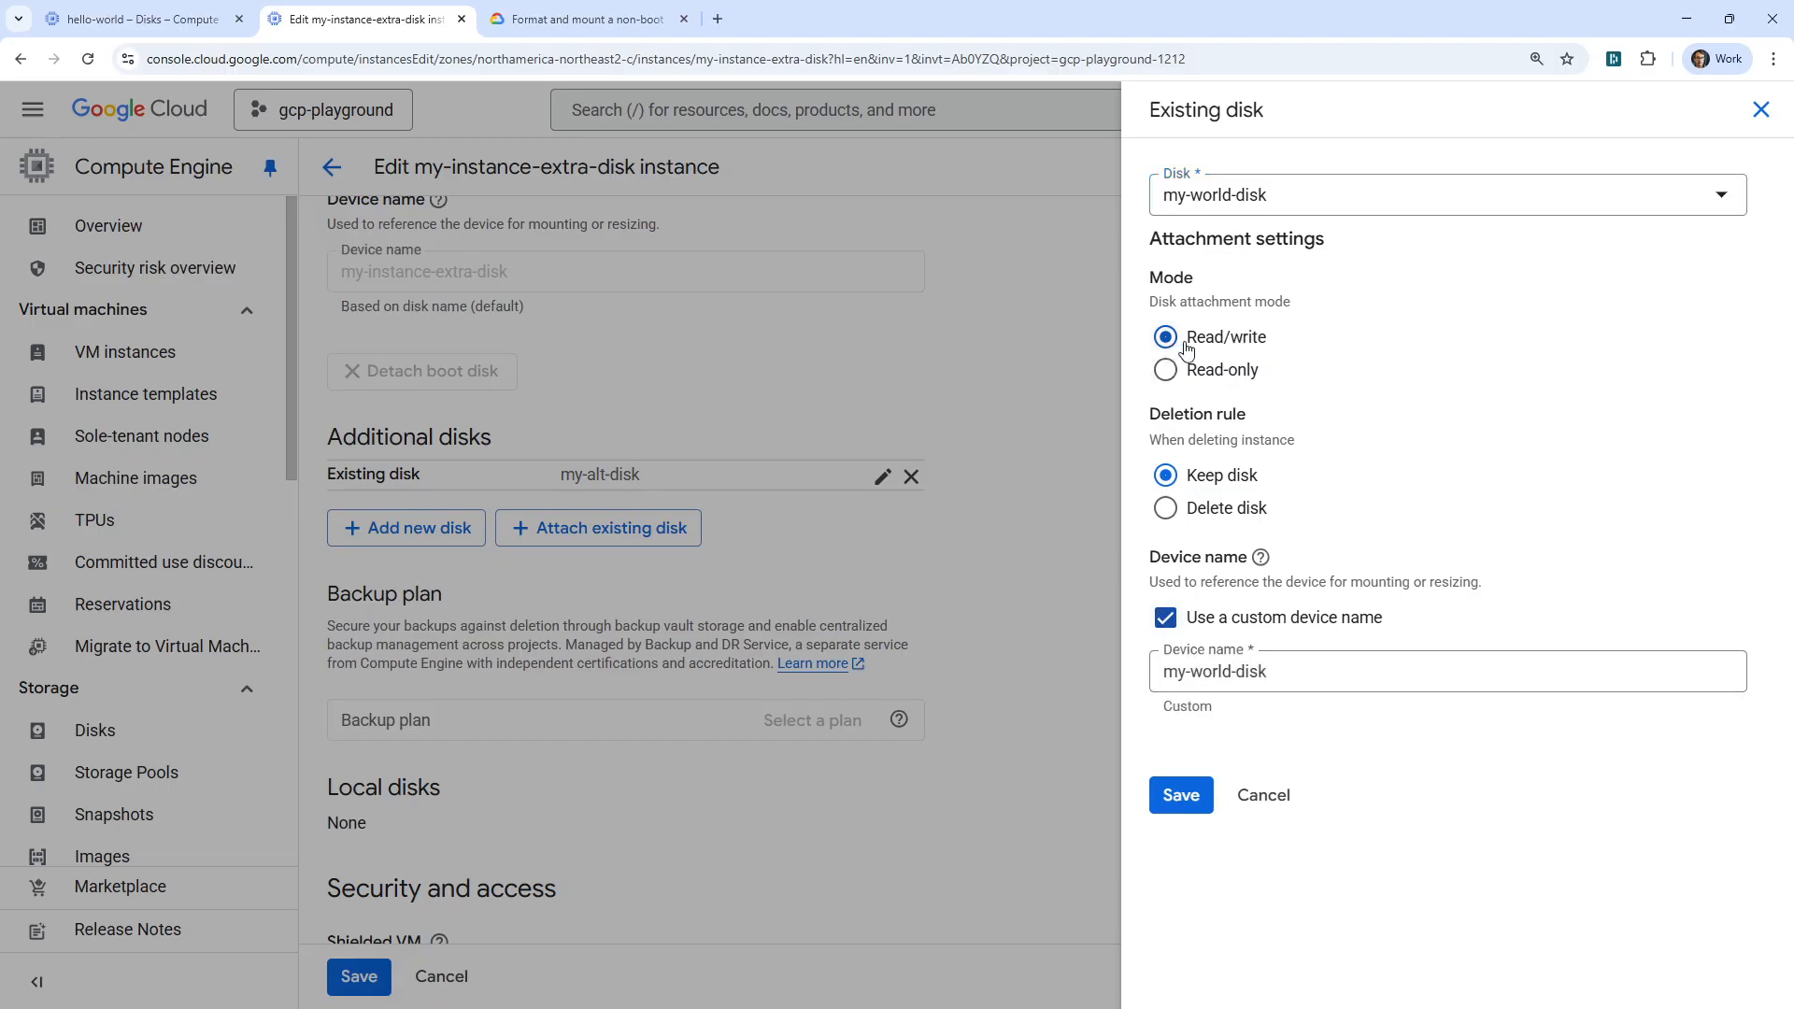
left_click_drag(1161, 414, 1268, 424)
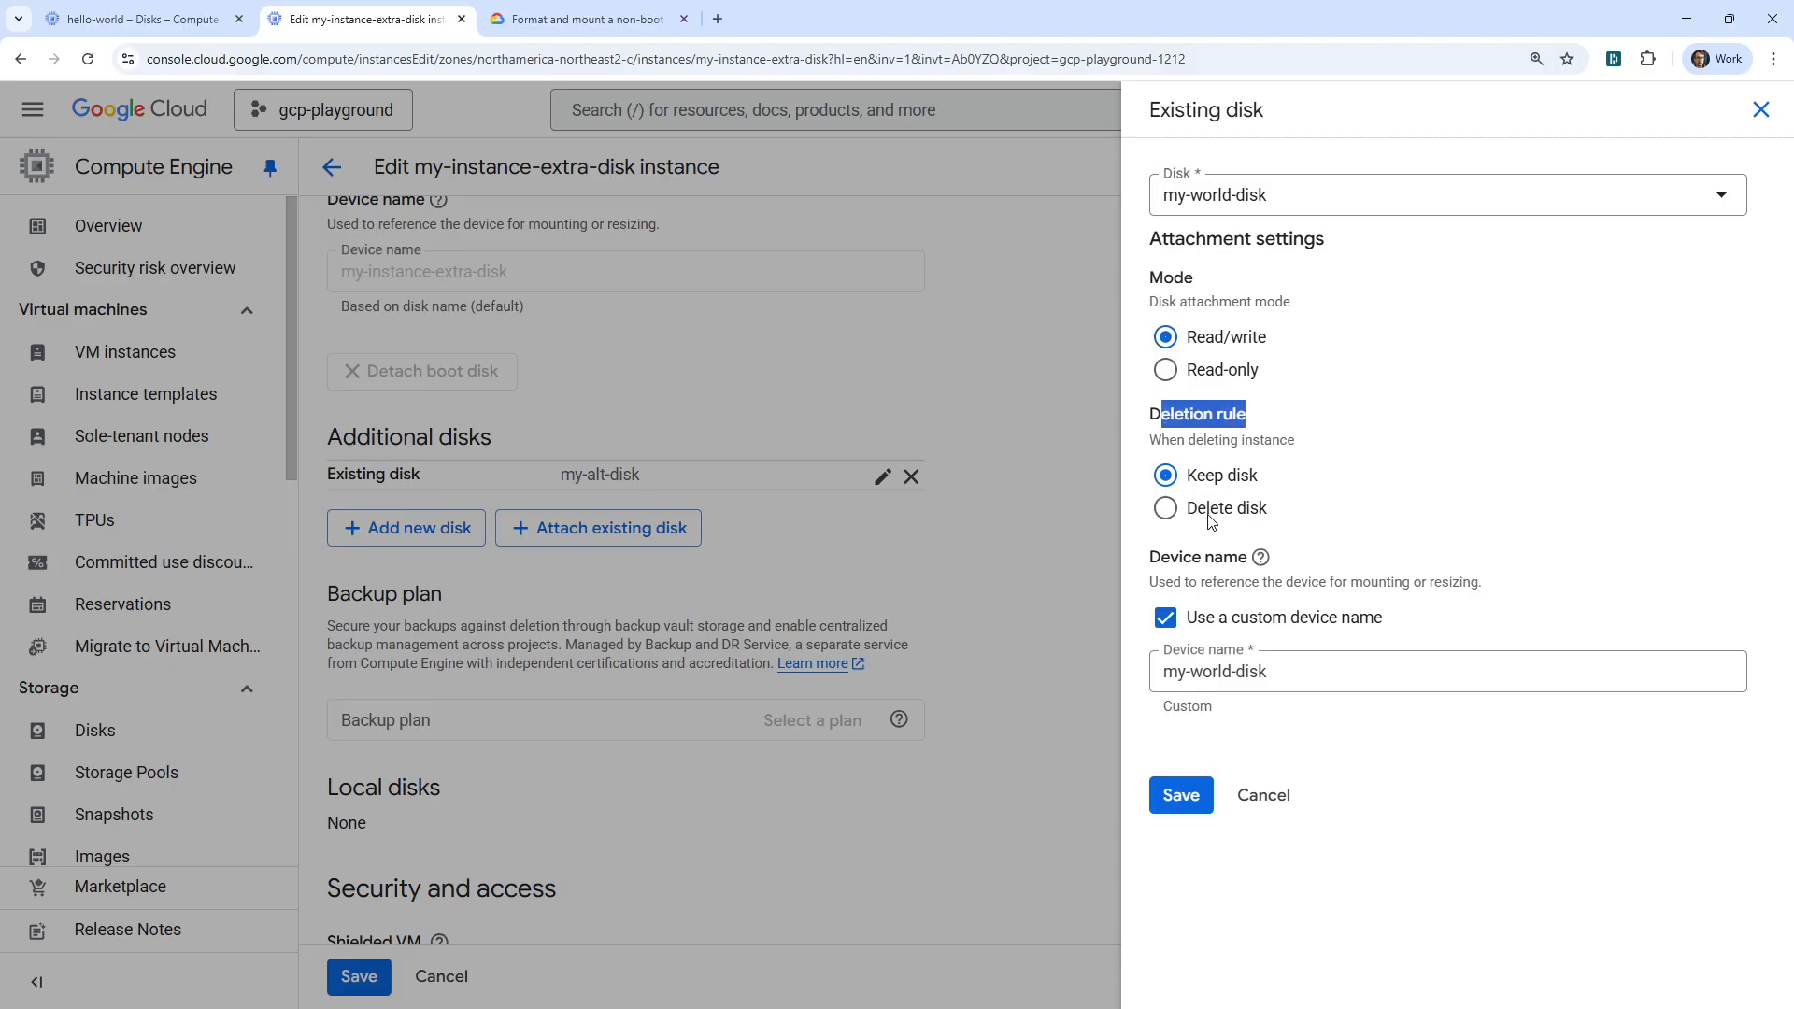
left_click(1179, 795)
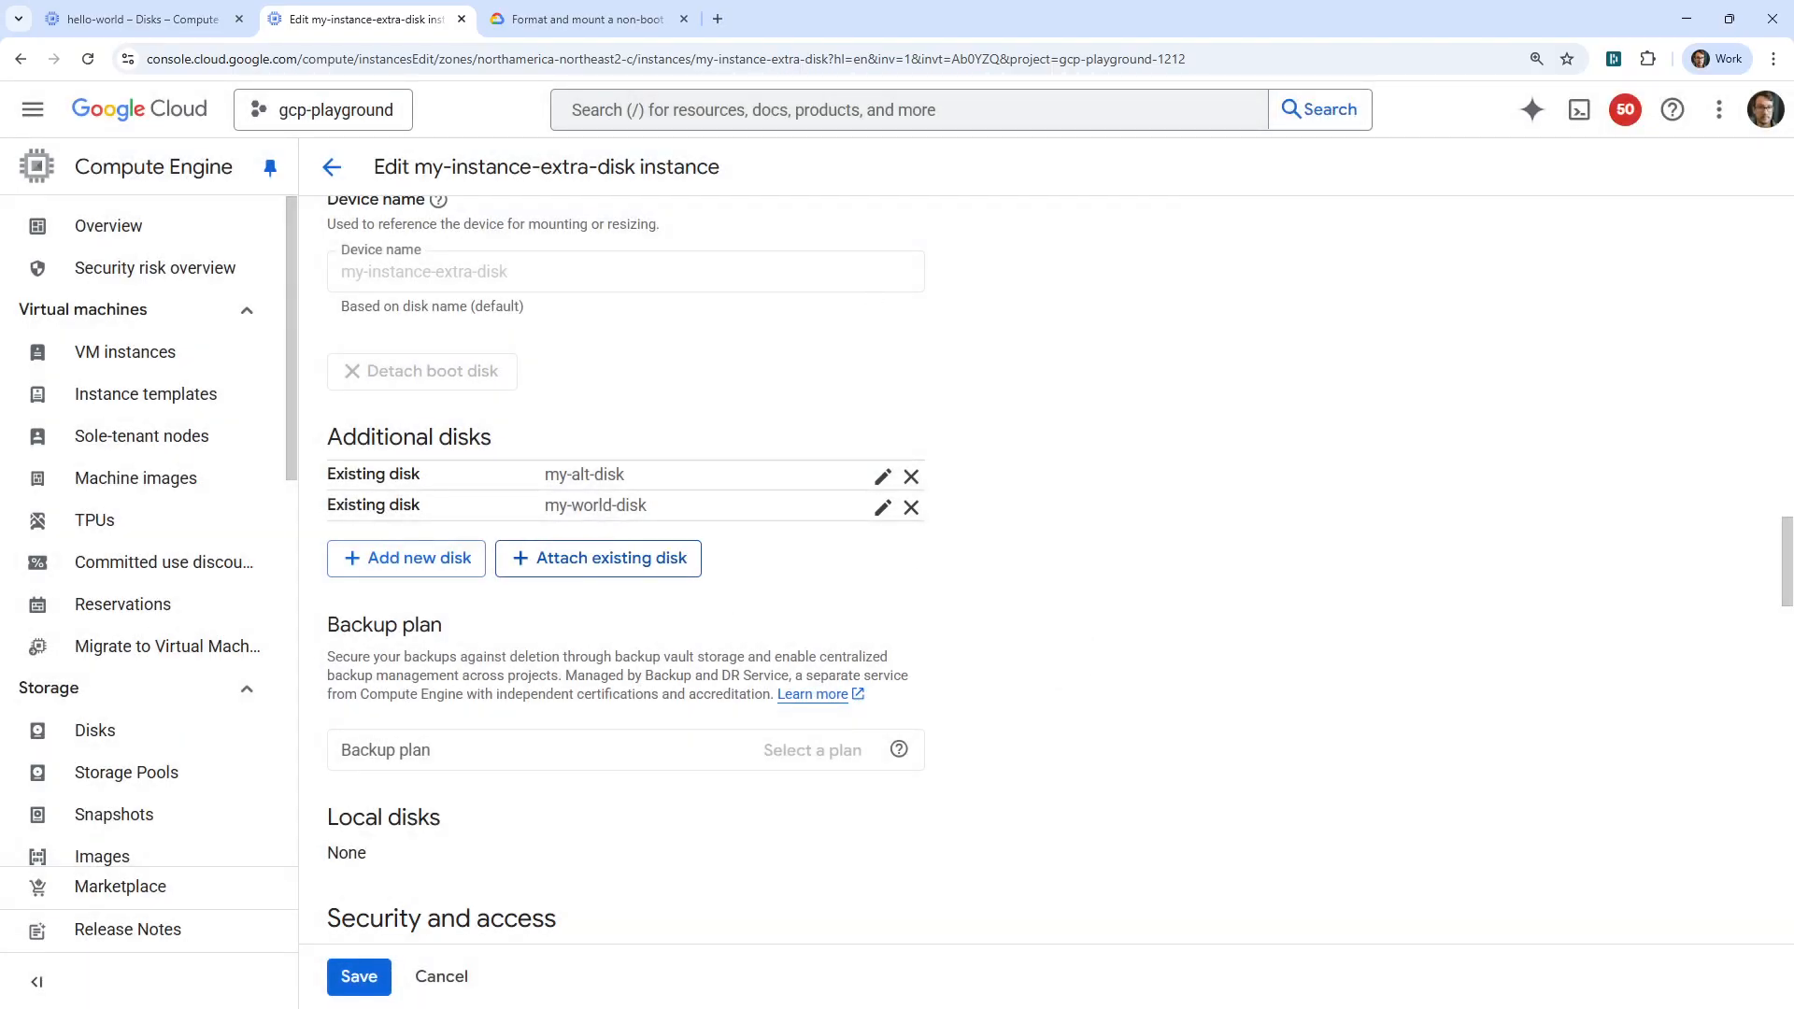
Rerun lsblk in the SSH session to check the VM's block devices before saving the instance changes.
left_click_drag(897, 0, 913, 138)
key("Up")
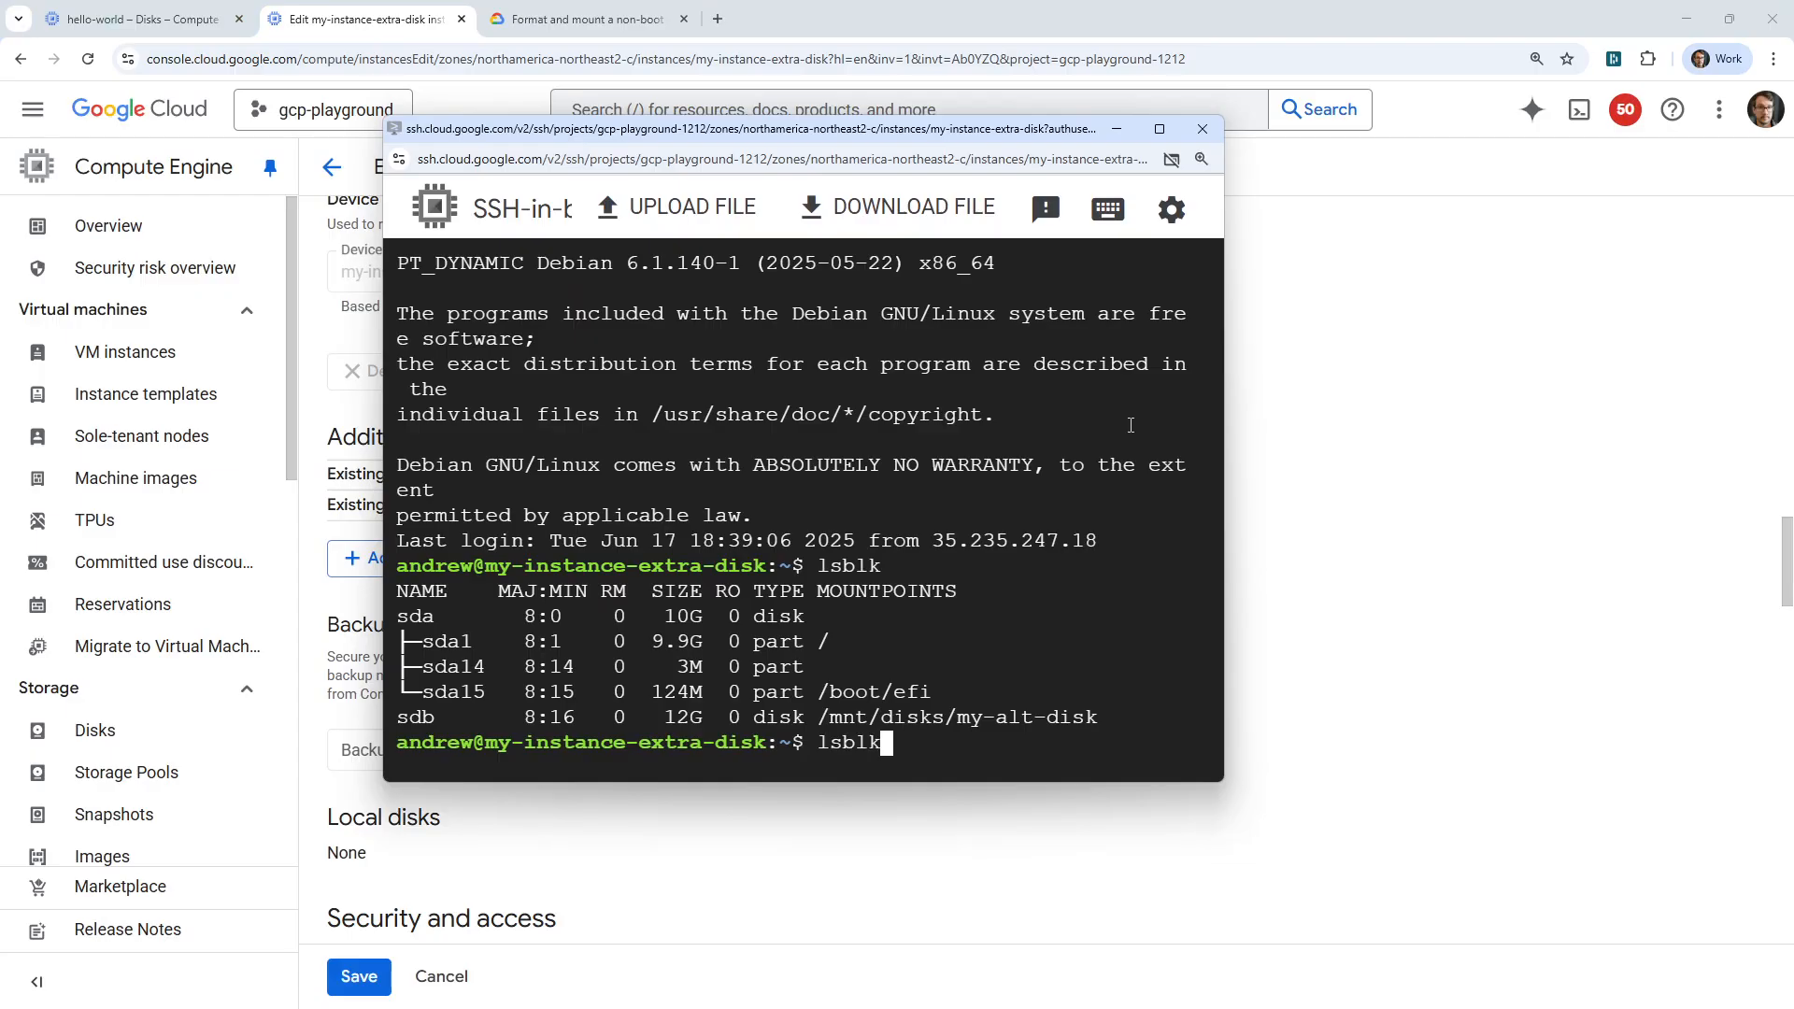
key("Return")
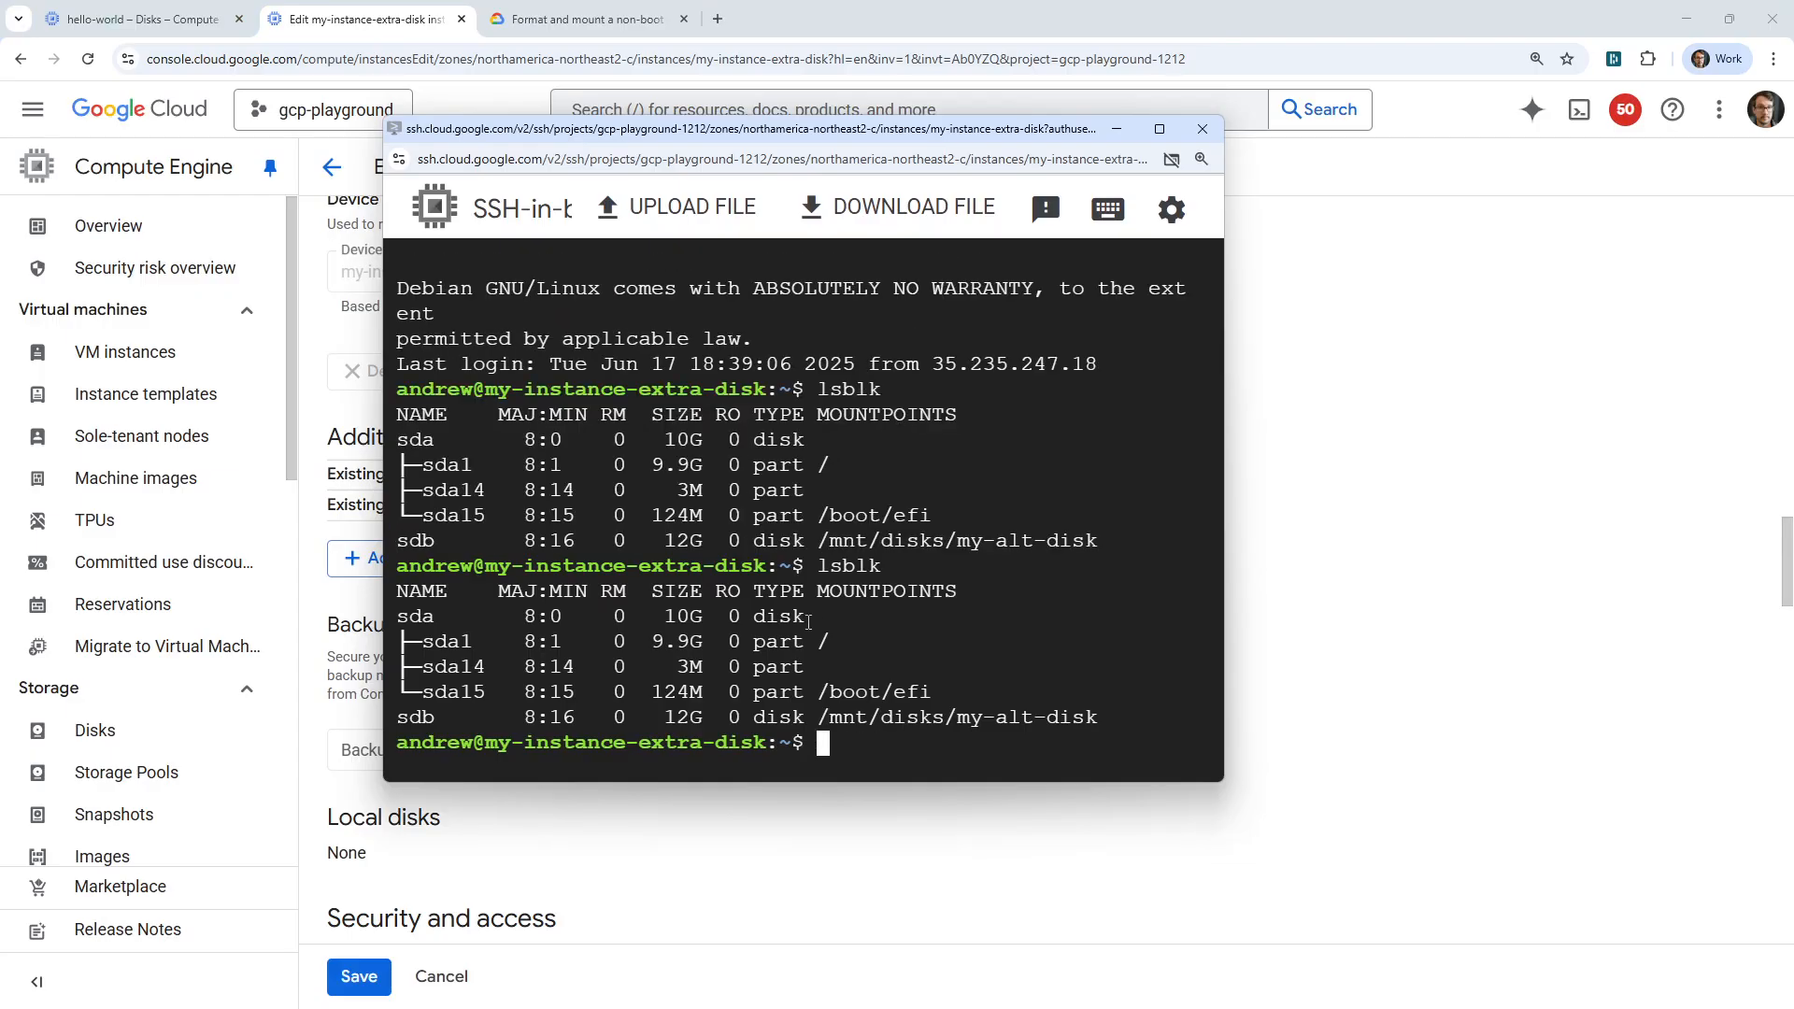
key("Up")
key("Return")
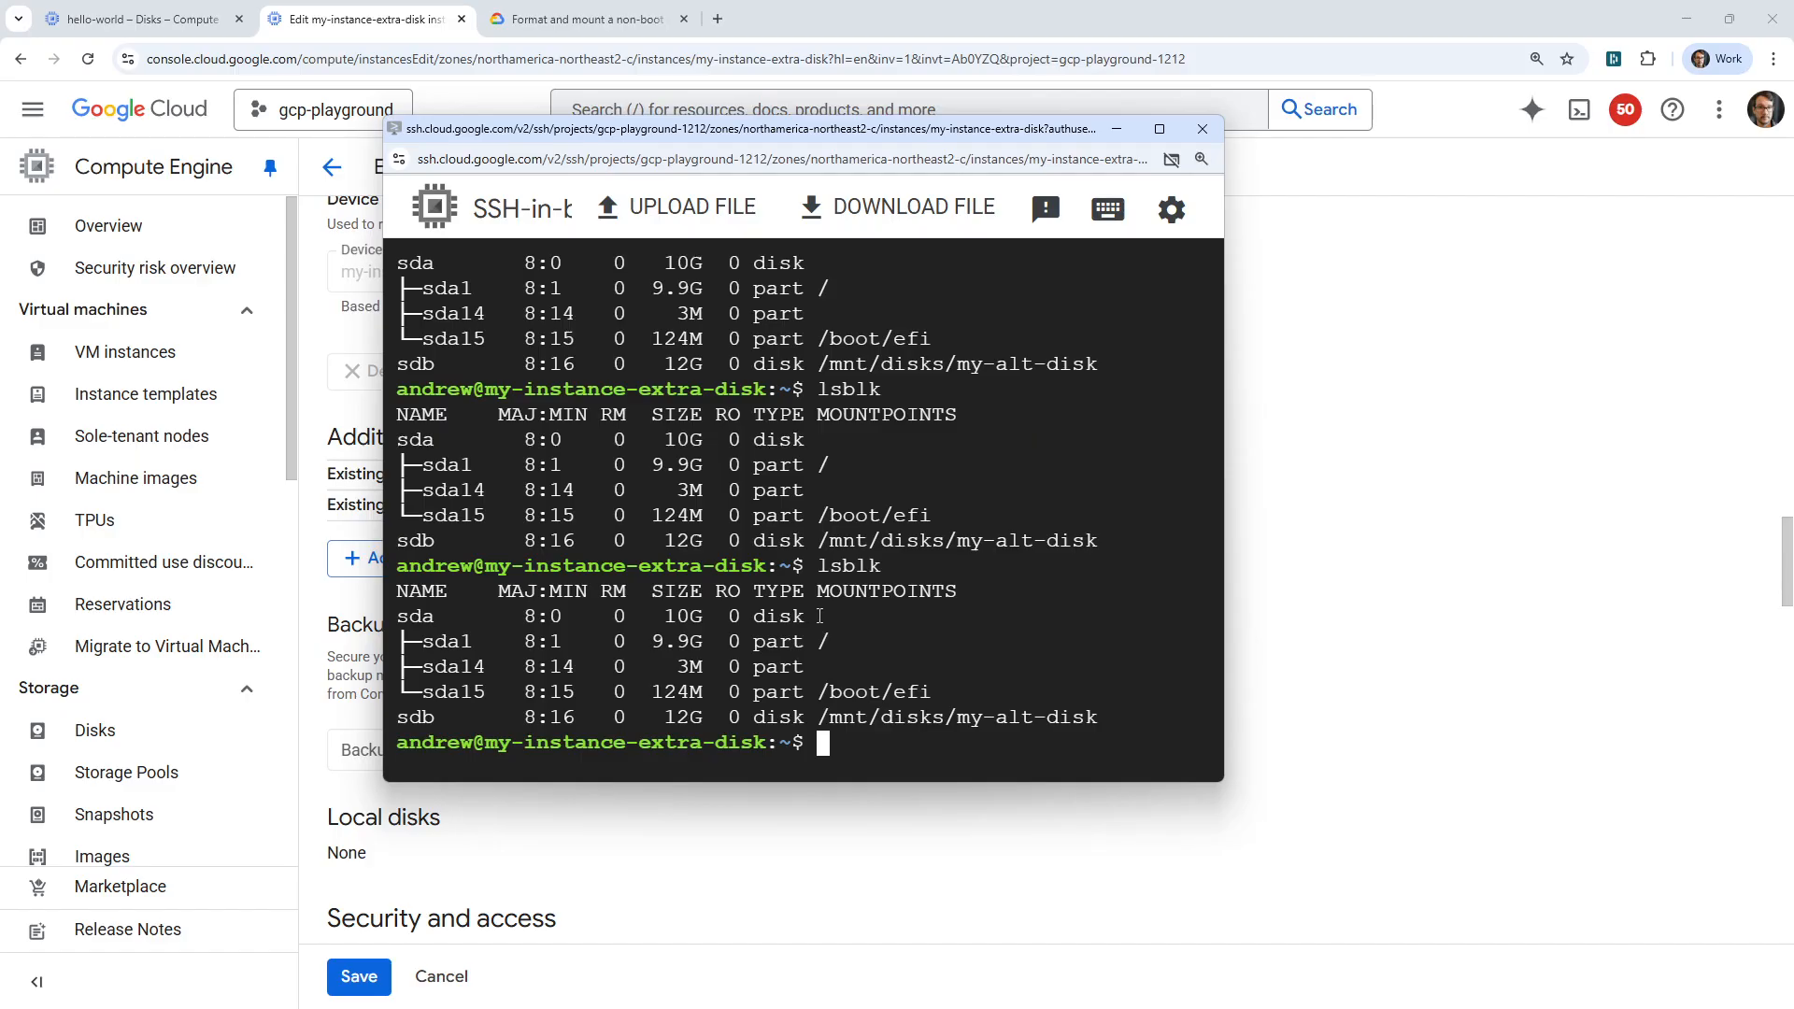
key("Up")
key("Down")
Save the edited instance my-instance-extra-disk so the additional disk is attached to the running VM.
left_click_drag(704, 137, 626, 8)
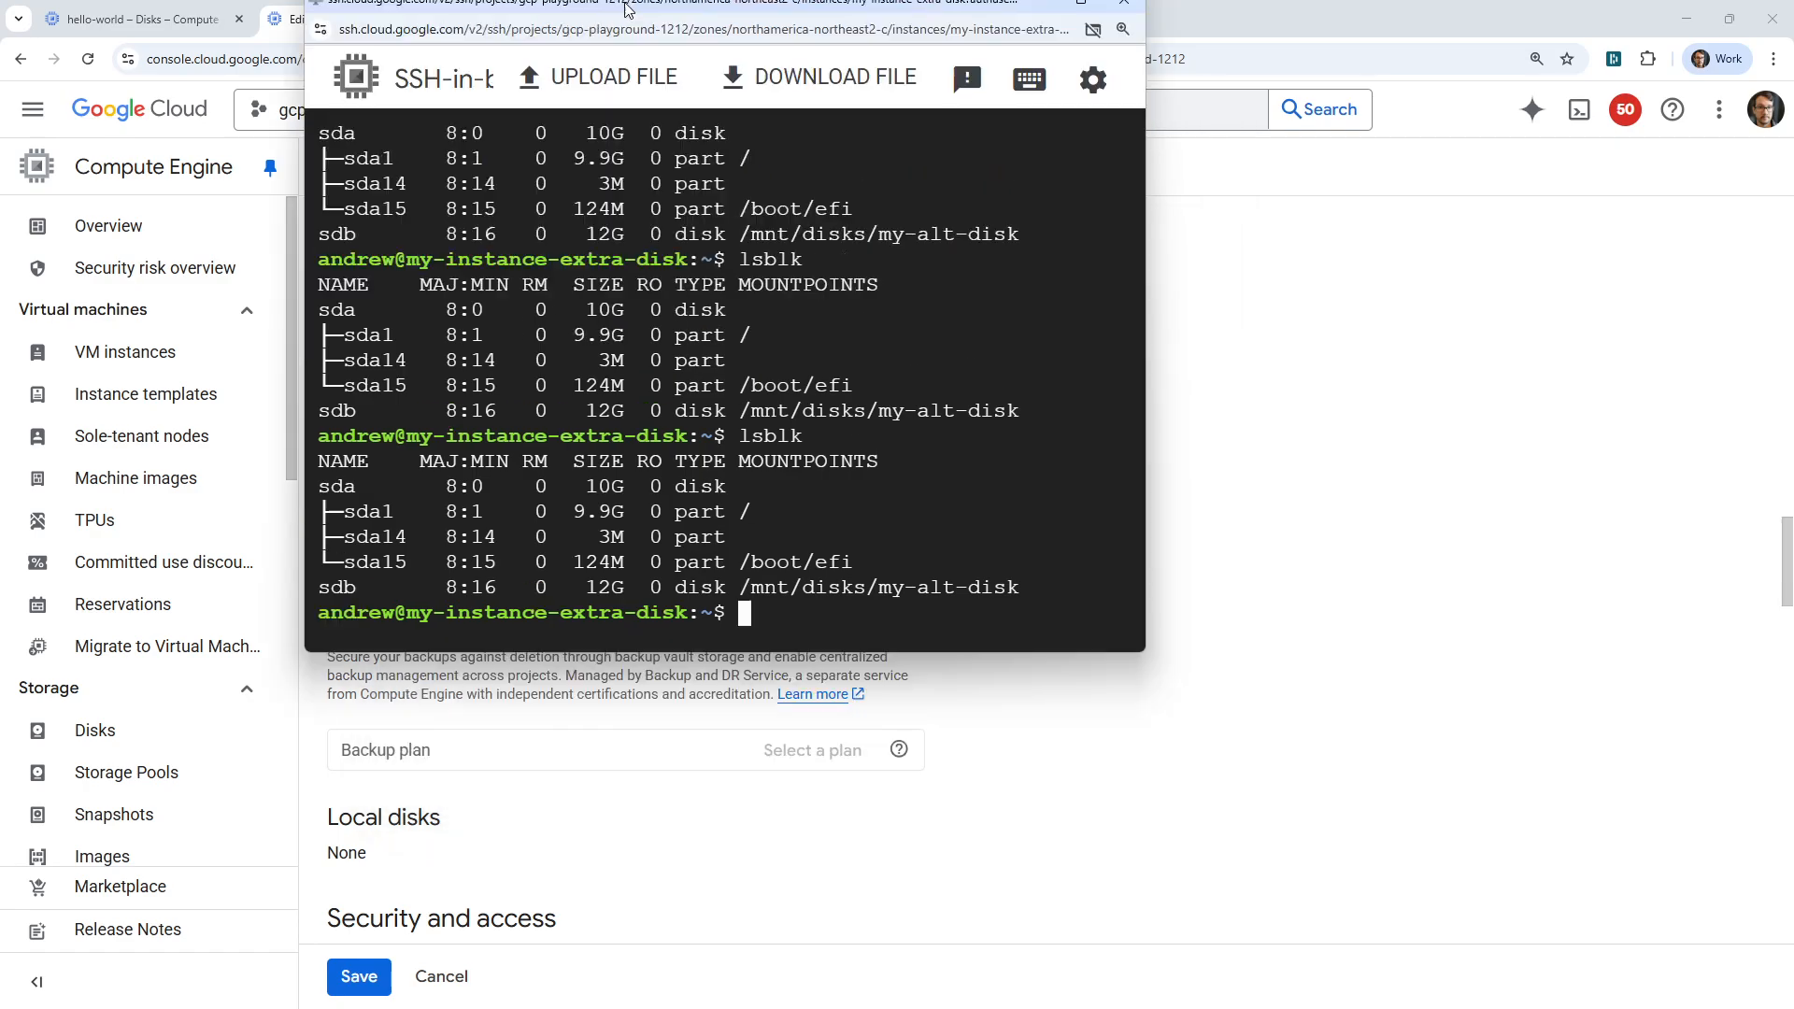
left_click(385, 975)
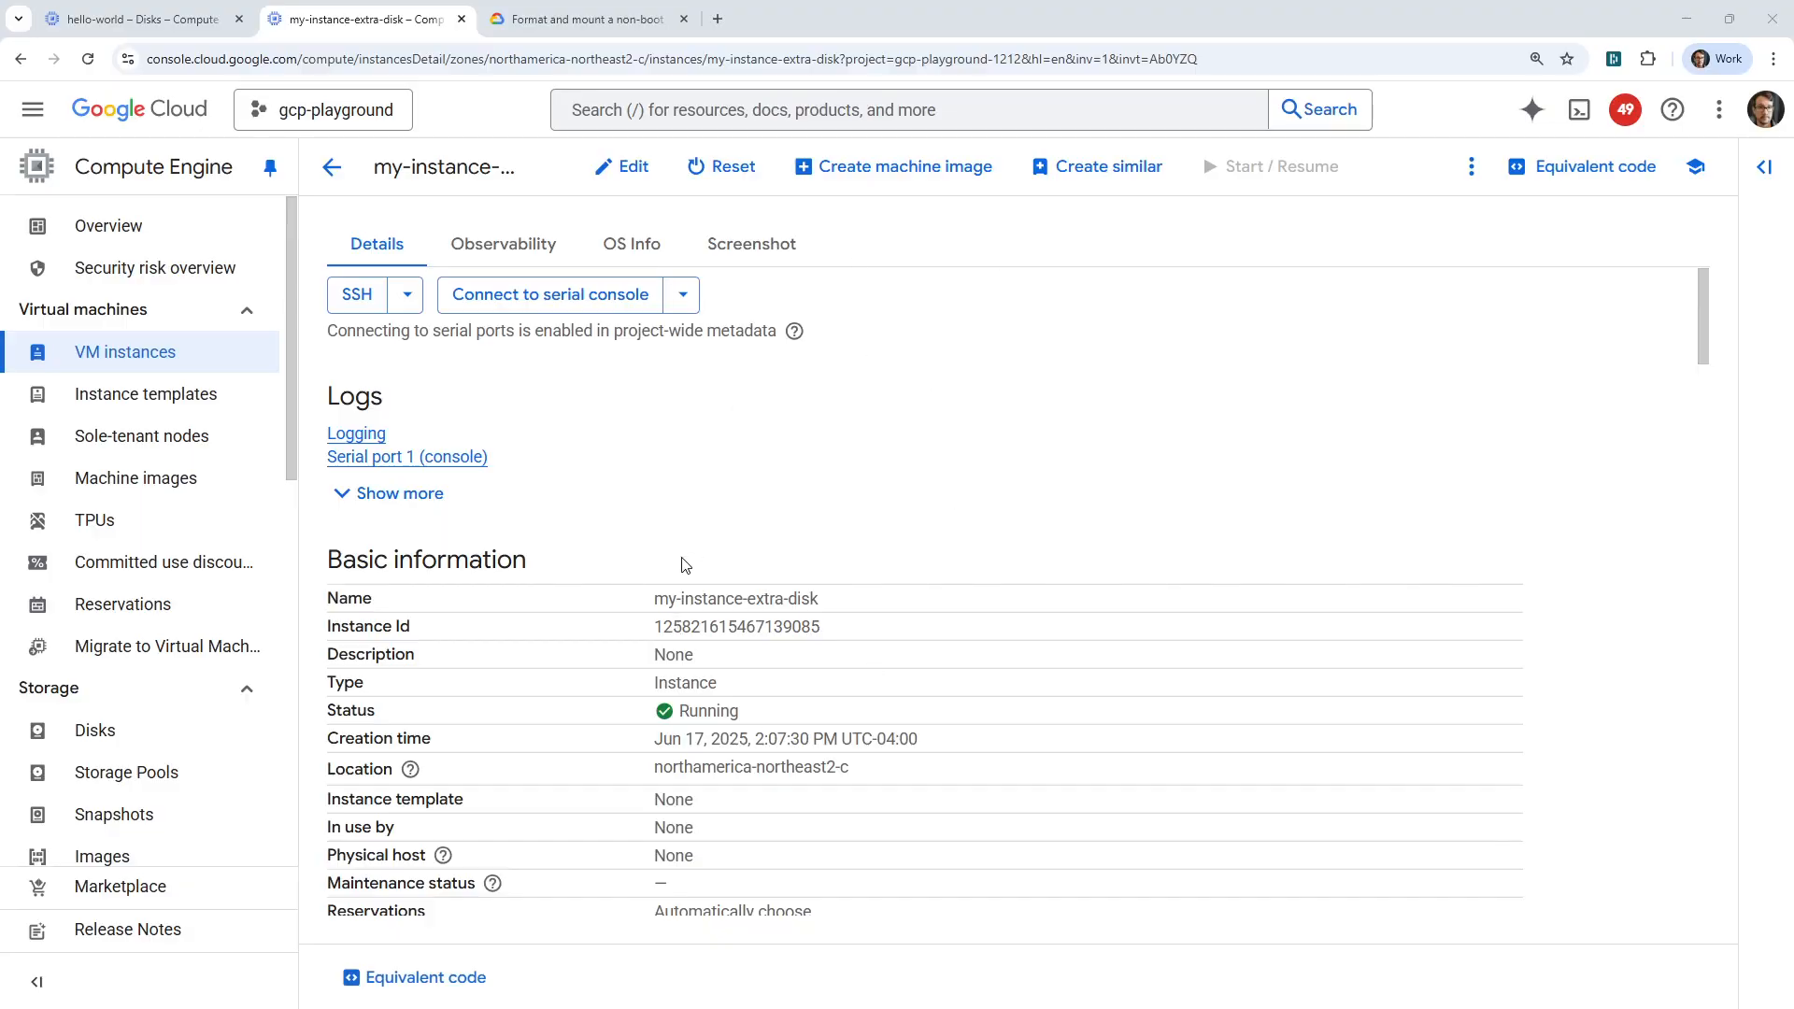
scroll(673, 561, "down", 8)
scroll(653, 626, "up", 8)
List the VM's block devices again with lsblk in the SSH session and examine the sdc entry.
left_click_drag(963, 1, 889, 125)
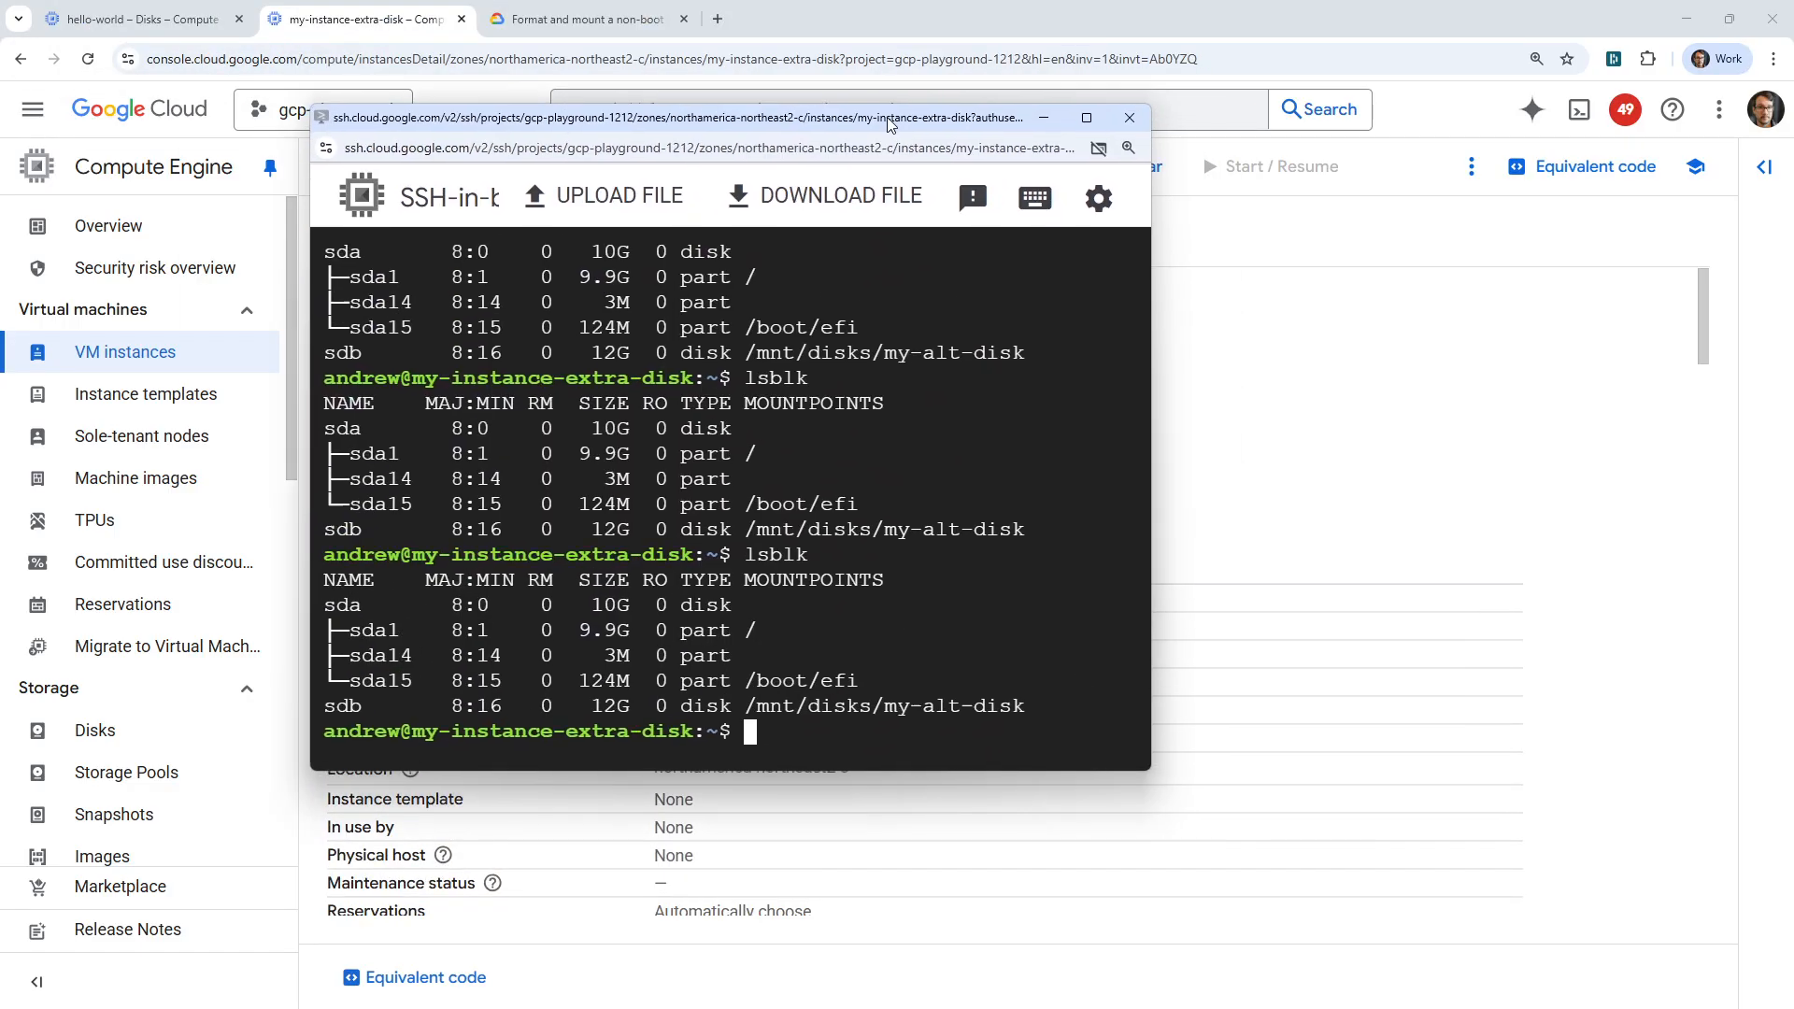
key("Up")
key("Return")
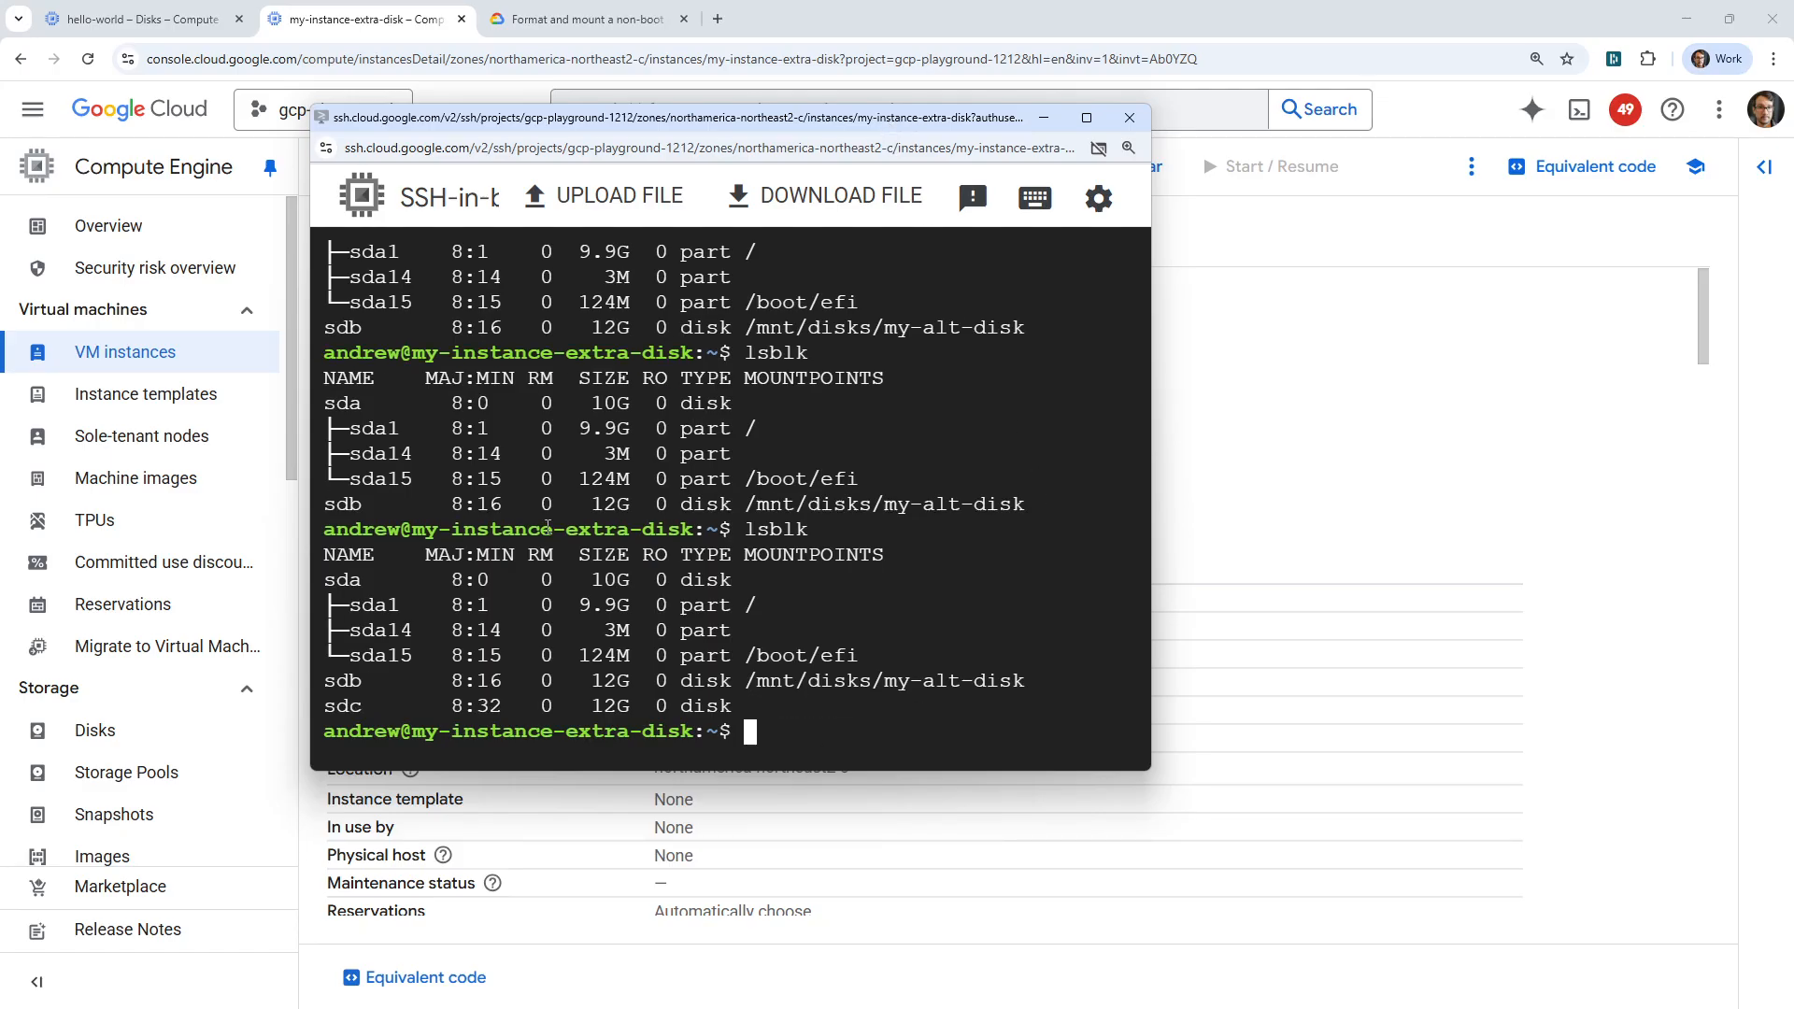
left_click_drag(771, 708, 362, 707)
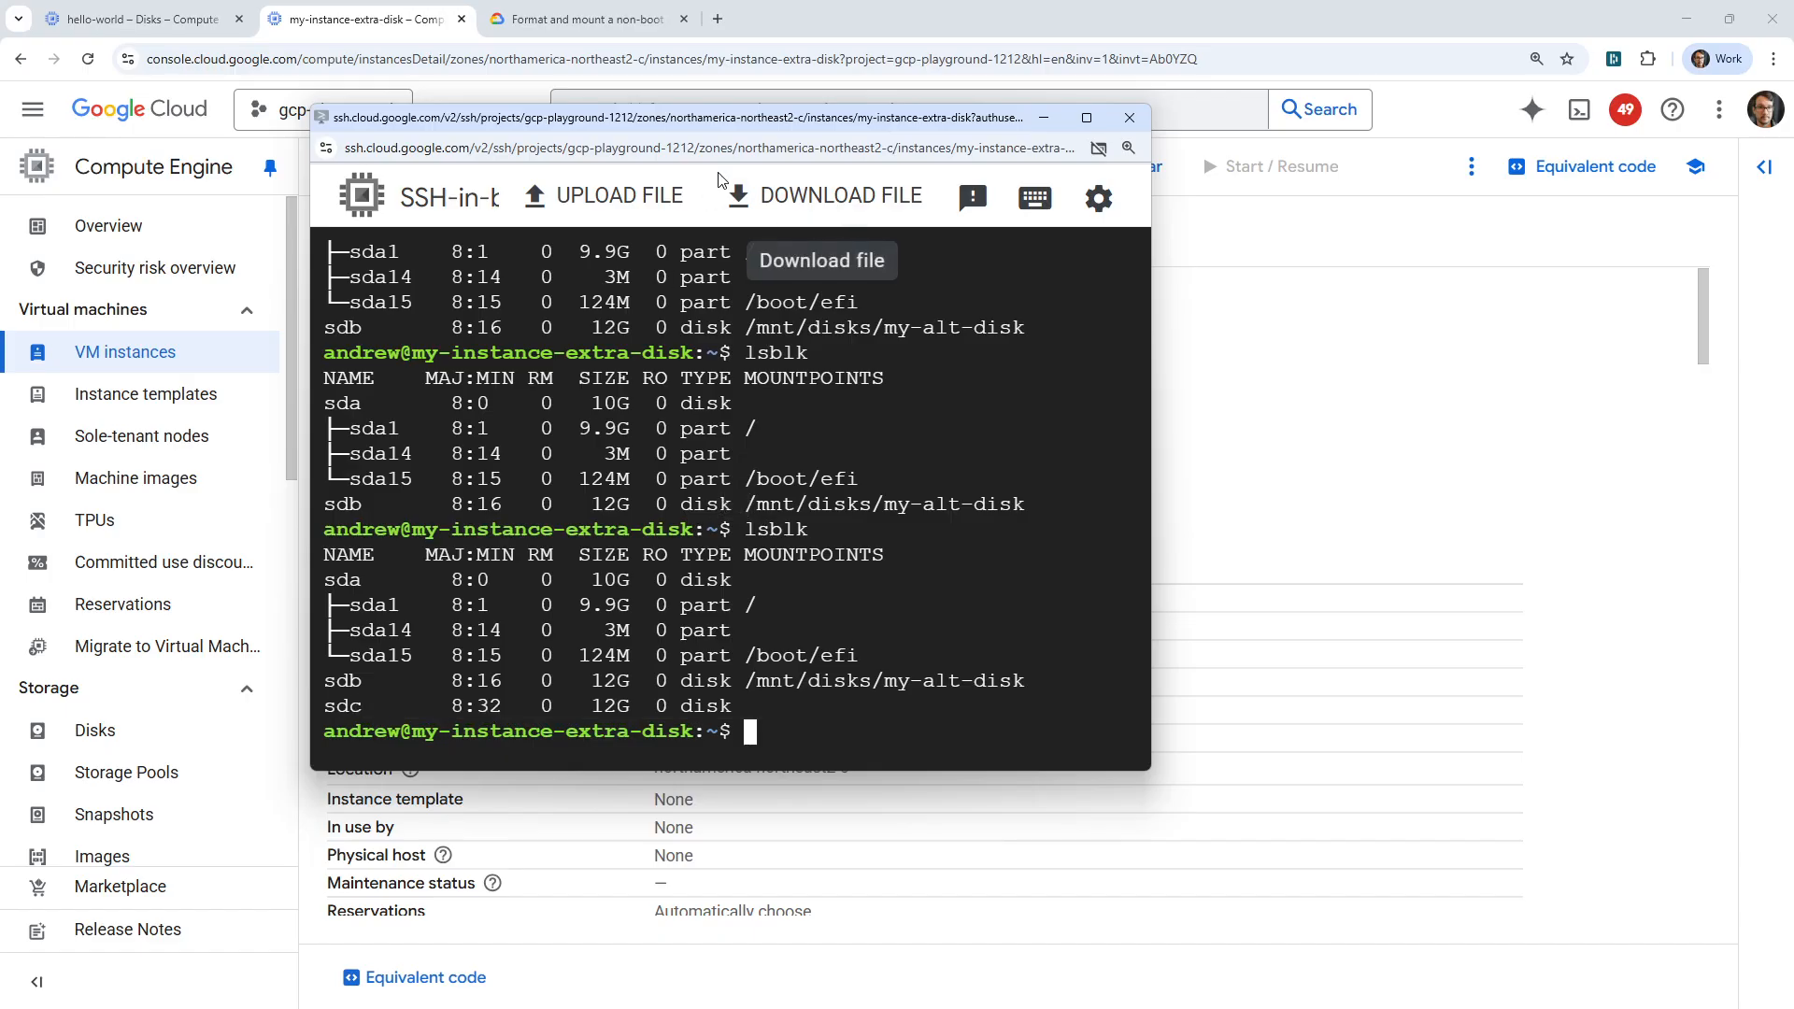
left_click_drag(701, 119, 561, 0)
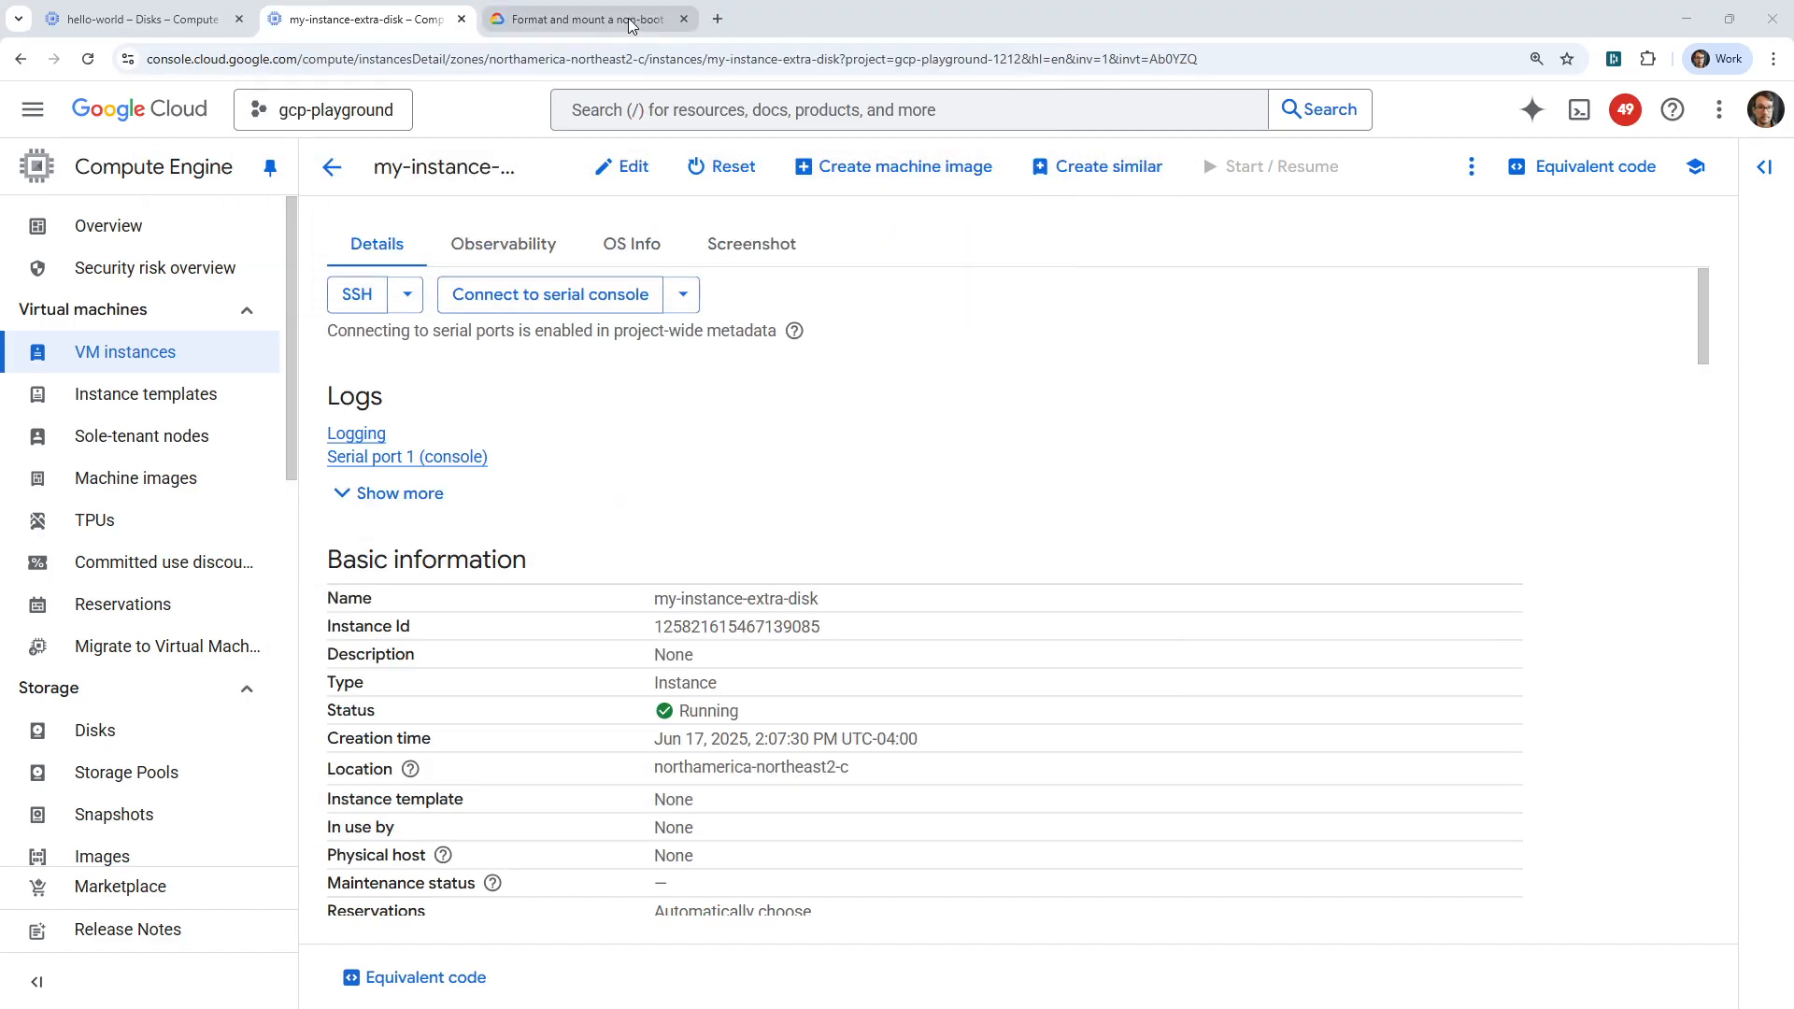
left_click(579, 19)
scroll(828, 532, "down", 8)
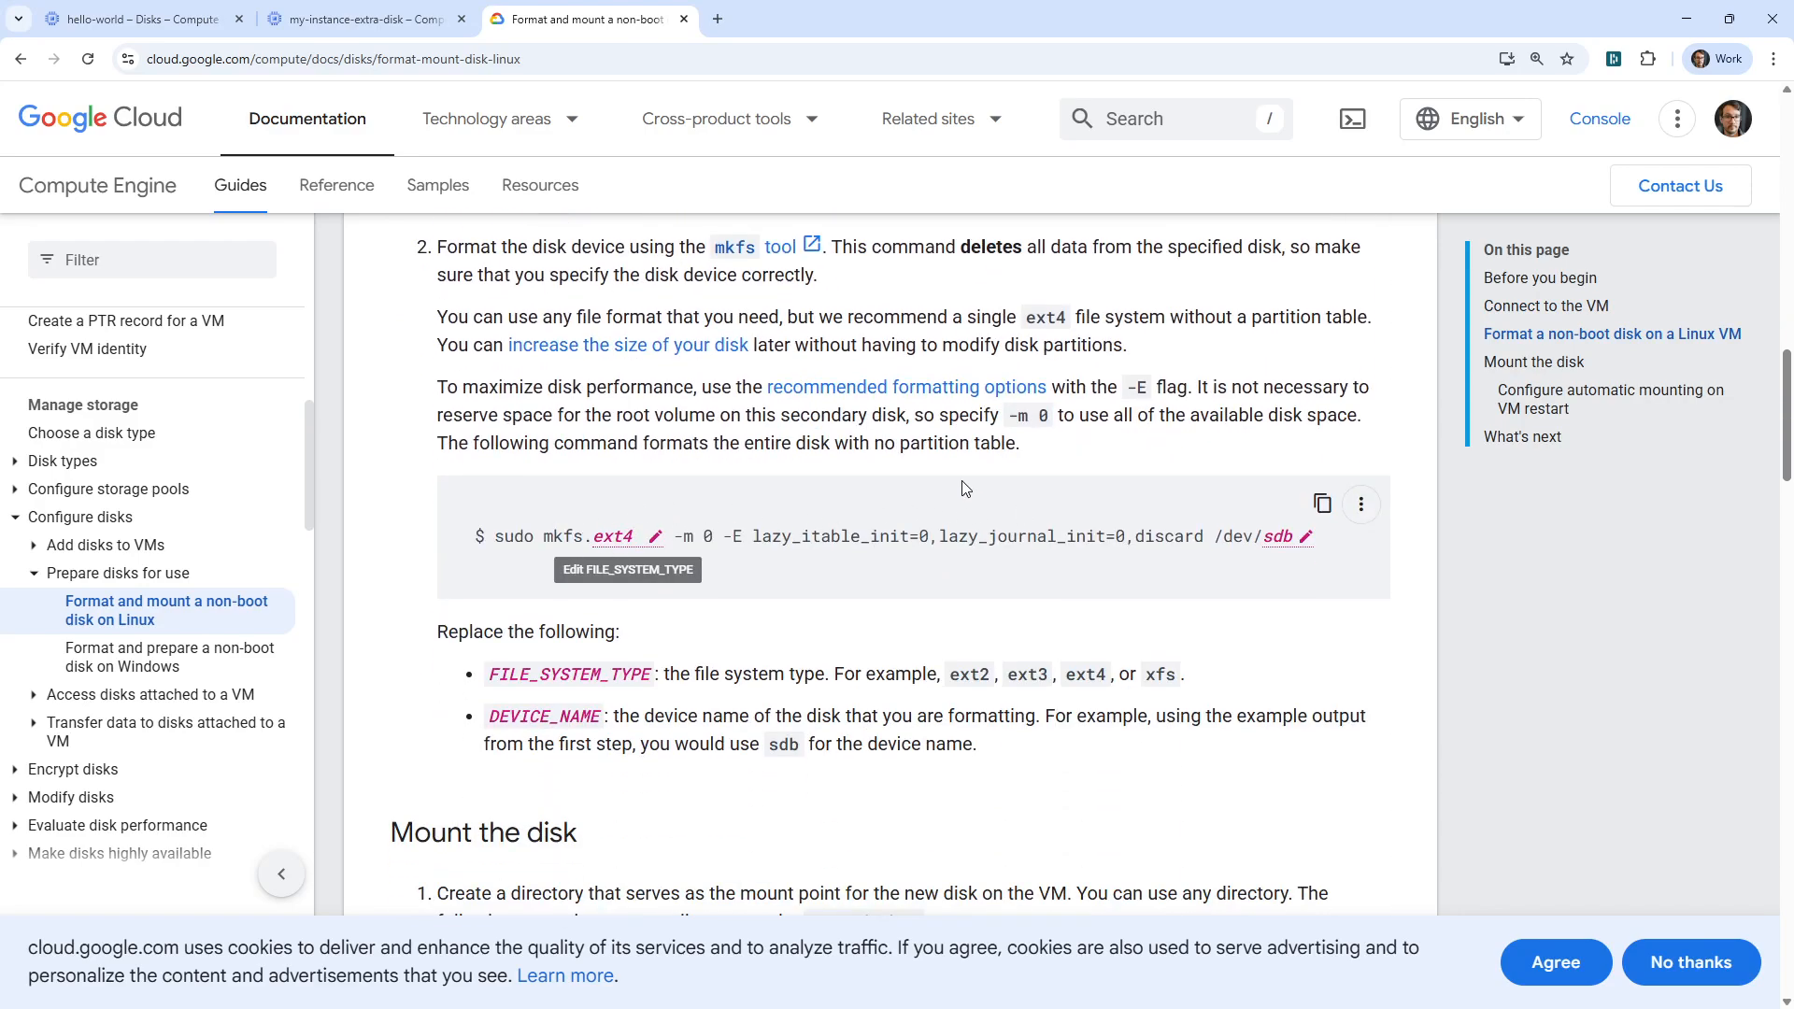
scroll(966, 488, "down", 5)
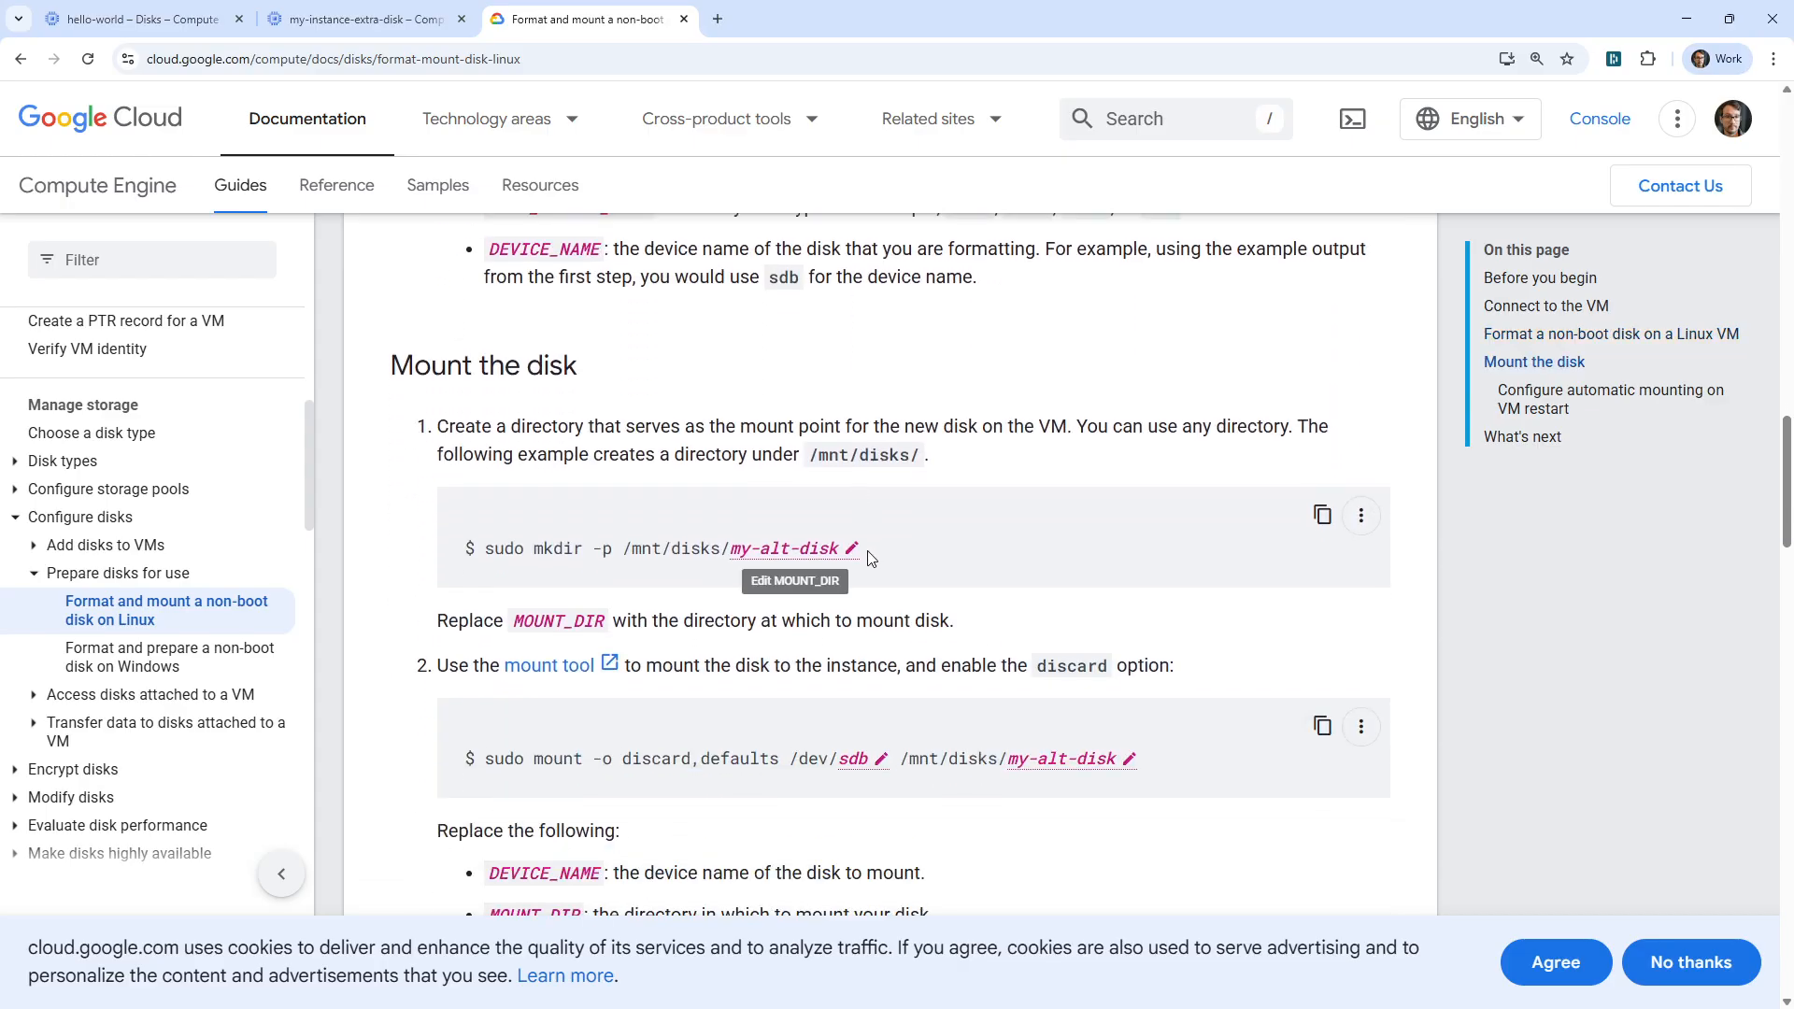
left_click(849, 551)
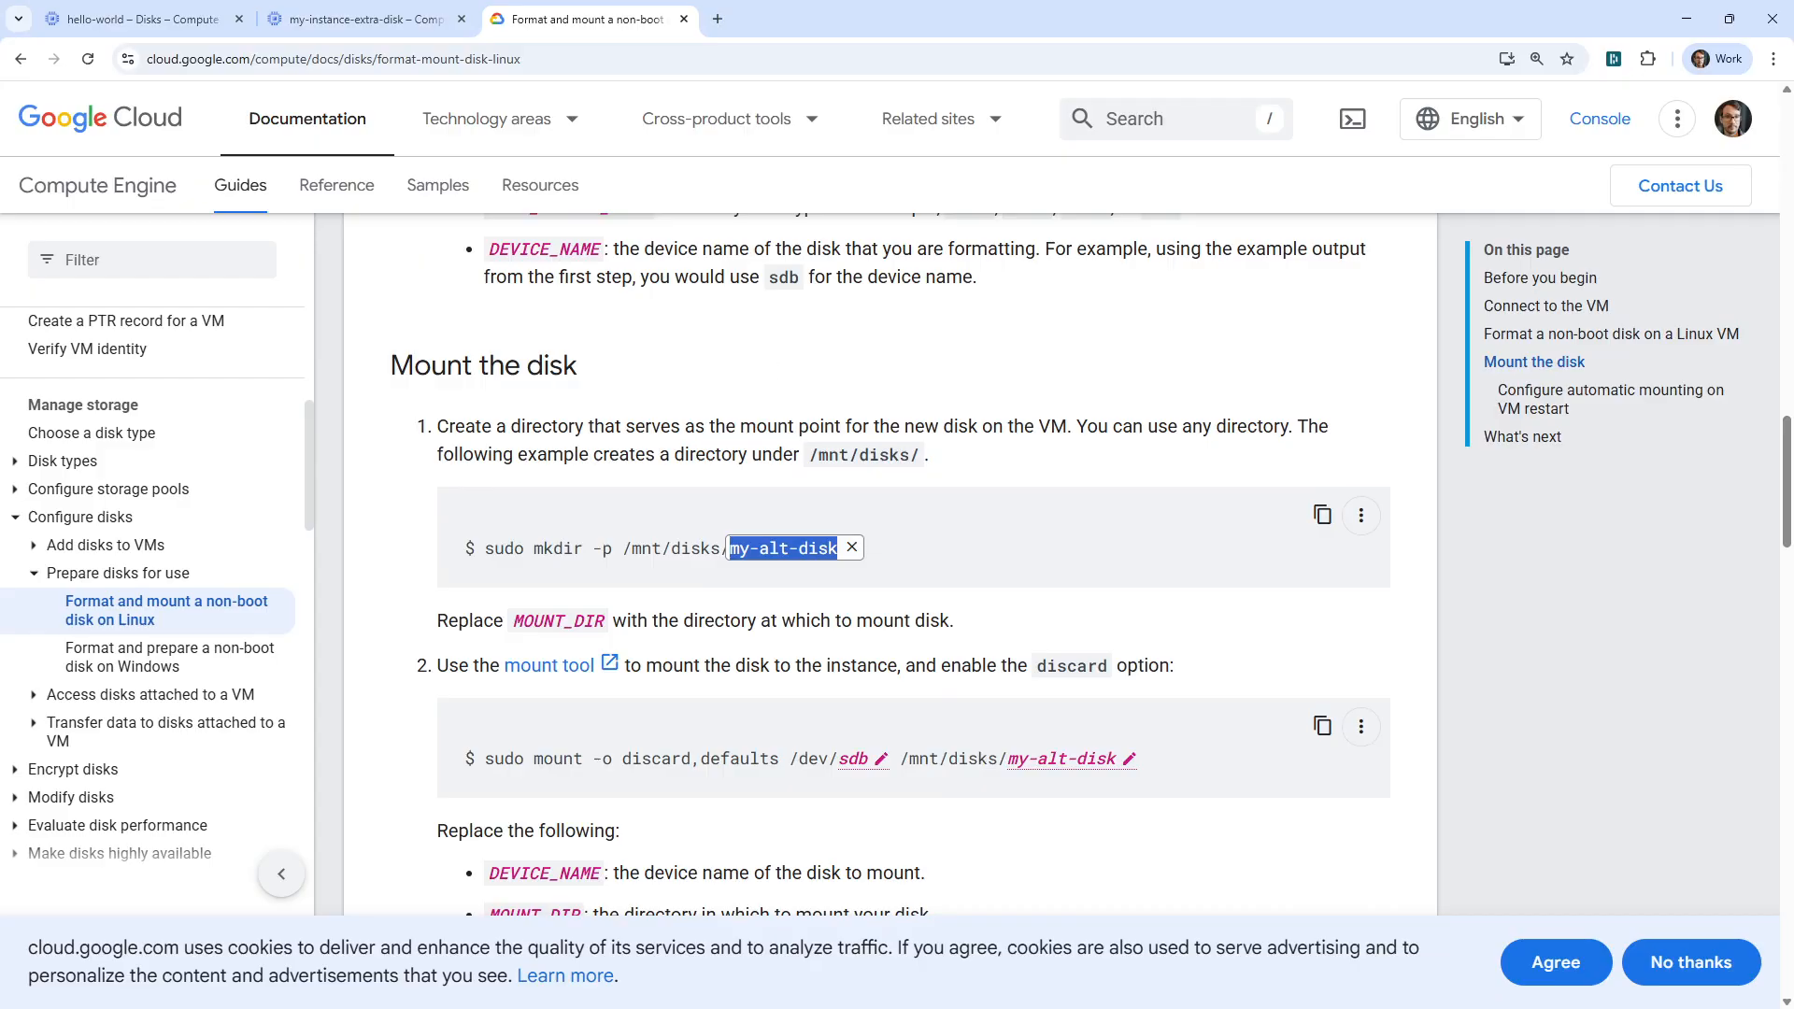
key("alt+Tab")
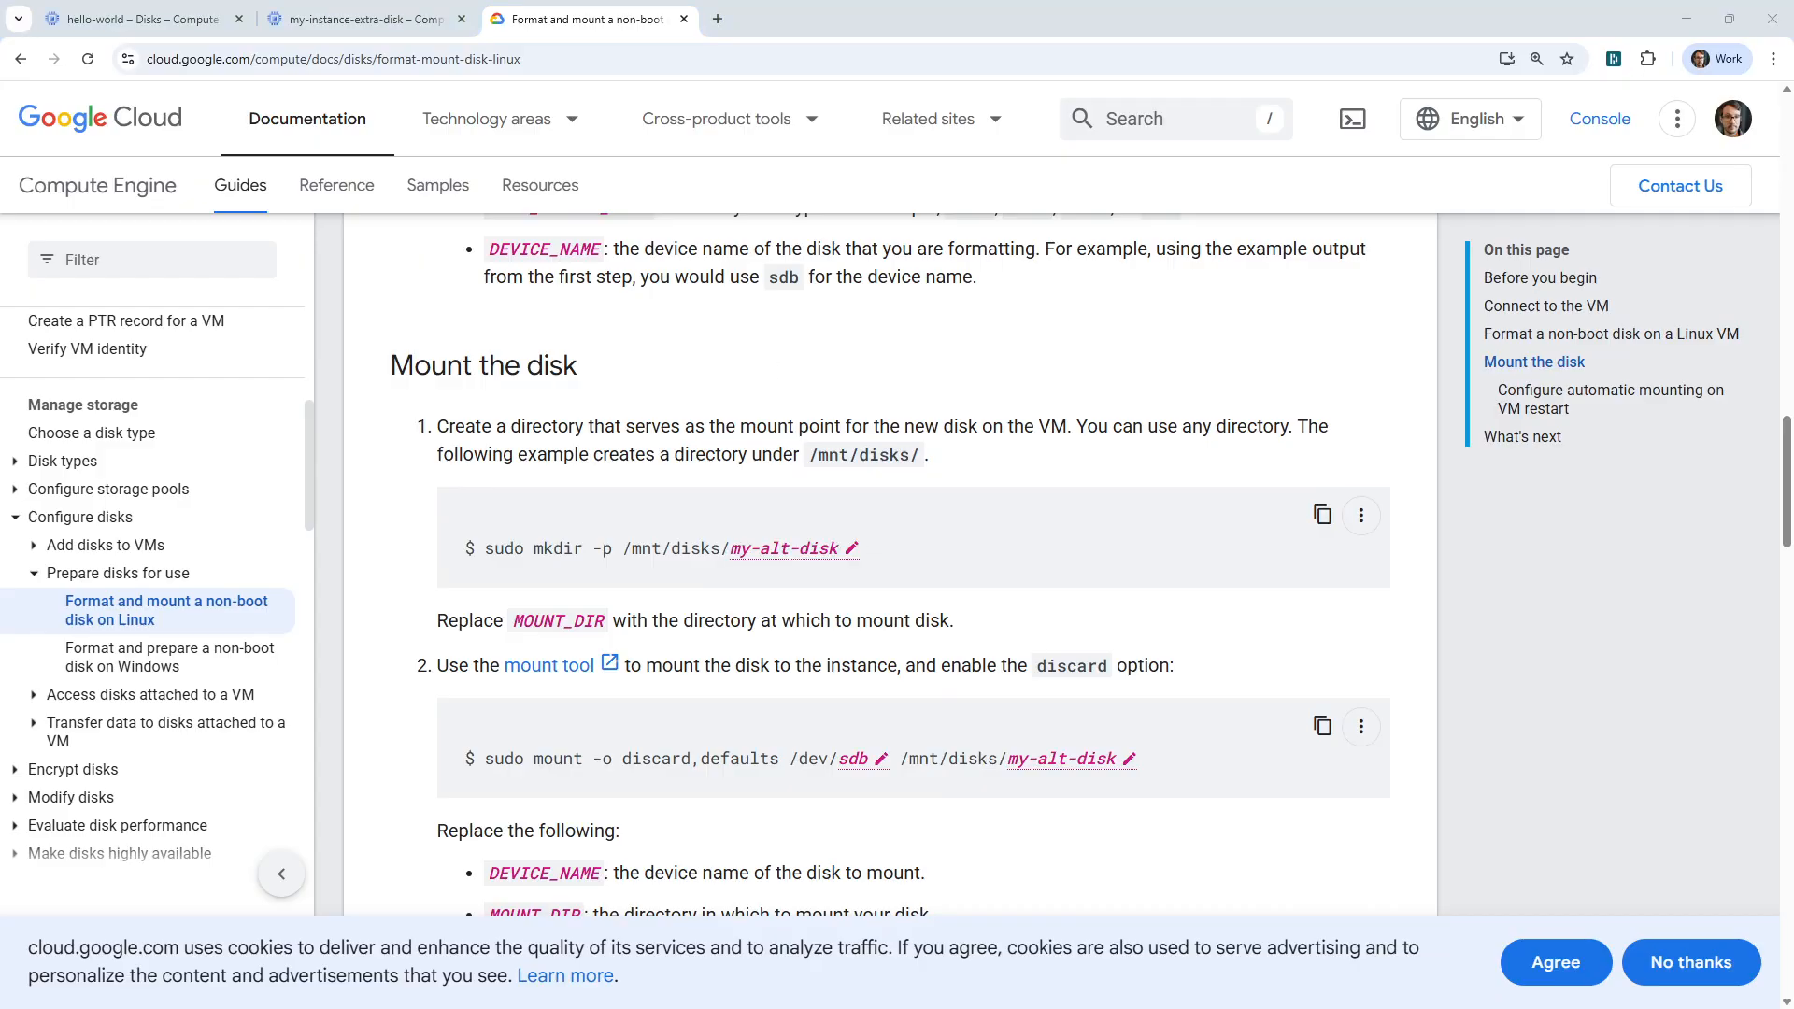
left_click(365, 18)
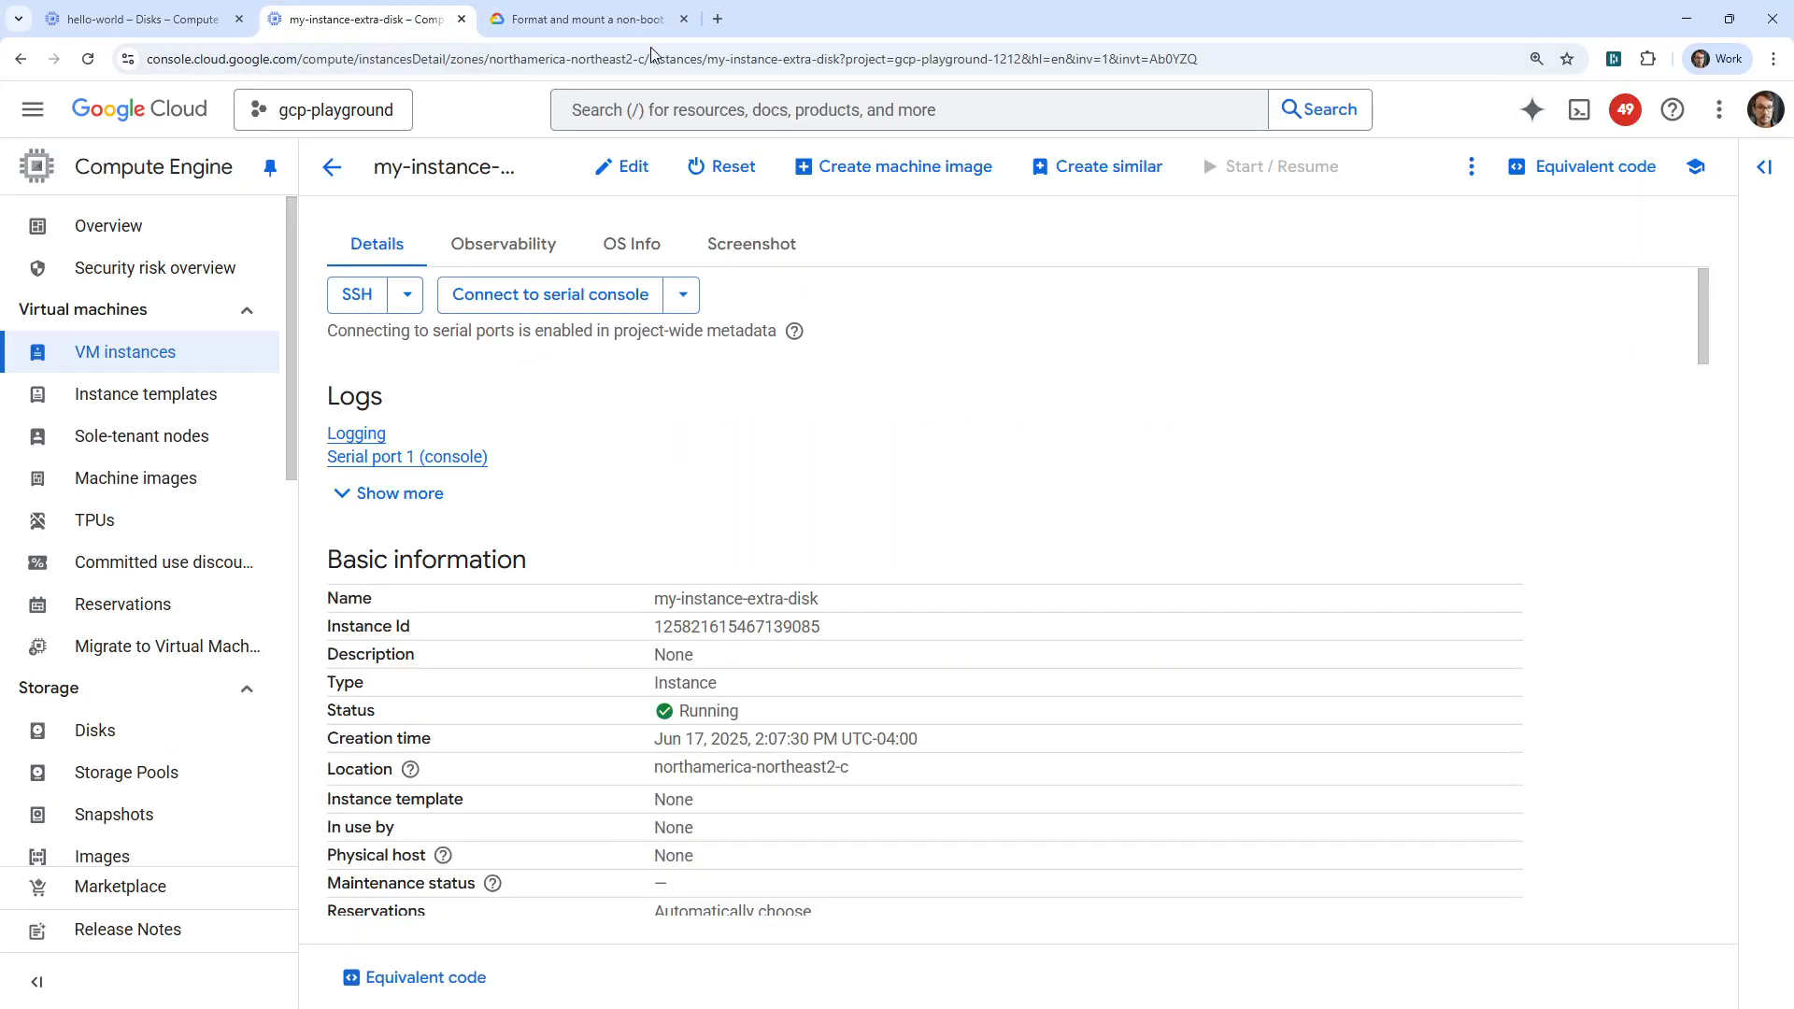
Copy ls -l /dev/disk/by-id/google-* from the formatting guide, run it in the SSH session, and widen the terminal window to read the device symlinks.
left_click(584, 19)
scroll(690, 388, "up", 15)
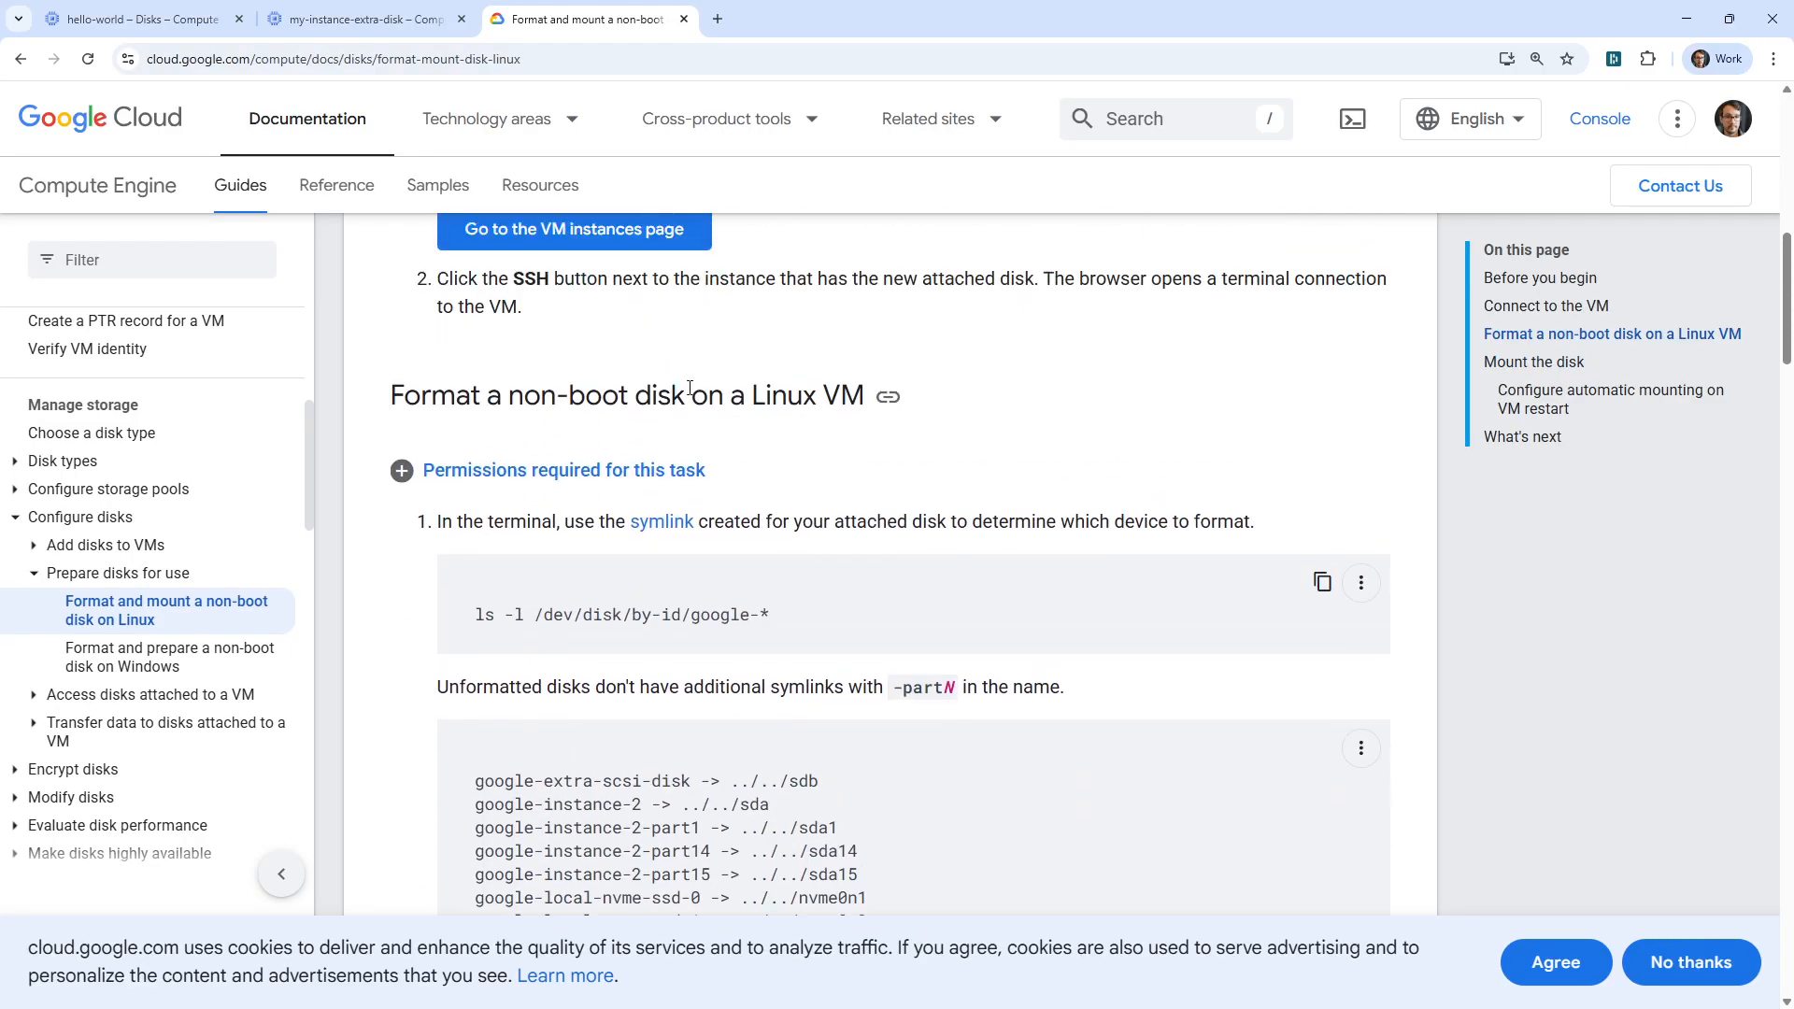
left_click_drag(770, 636, 469, 635)
key("ctrl+c")
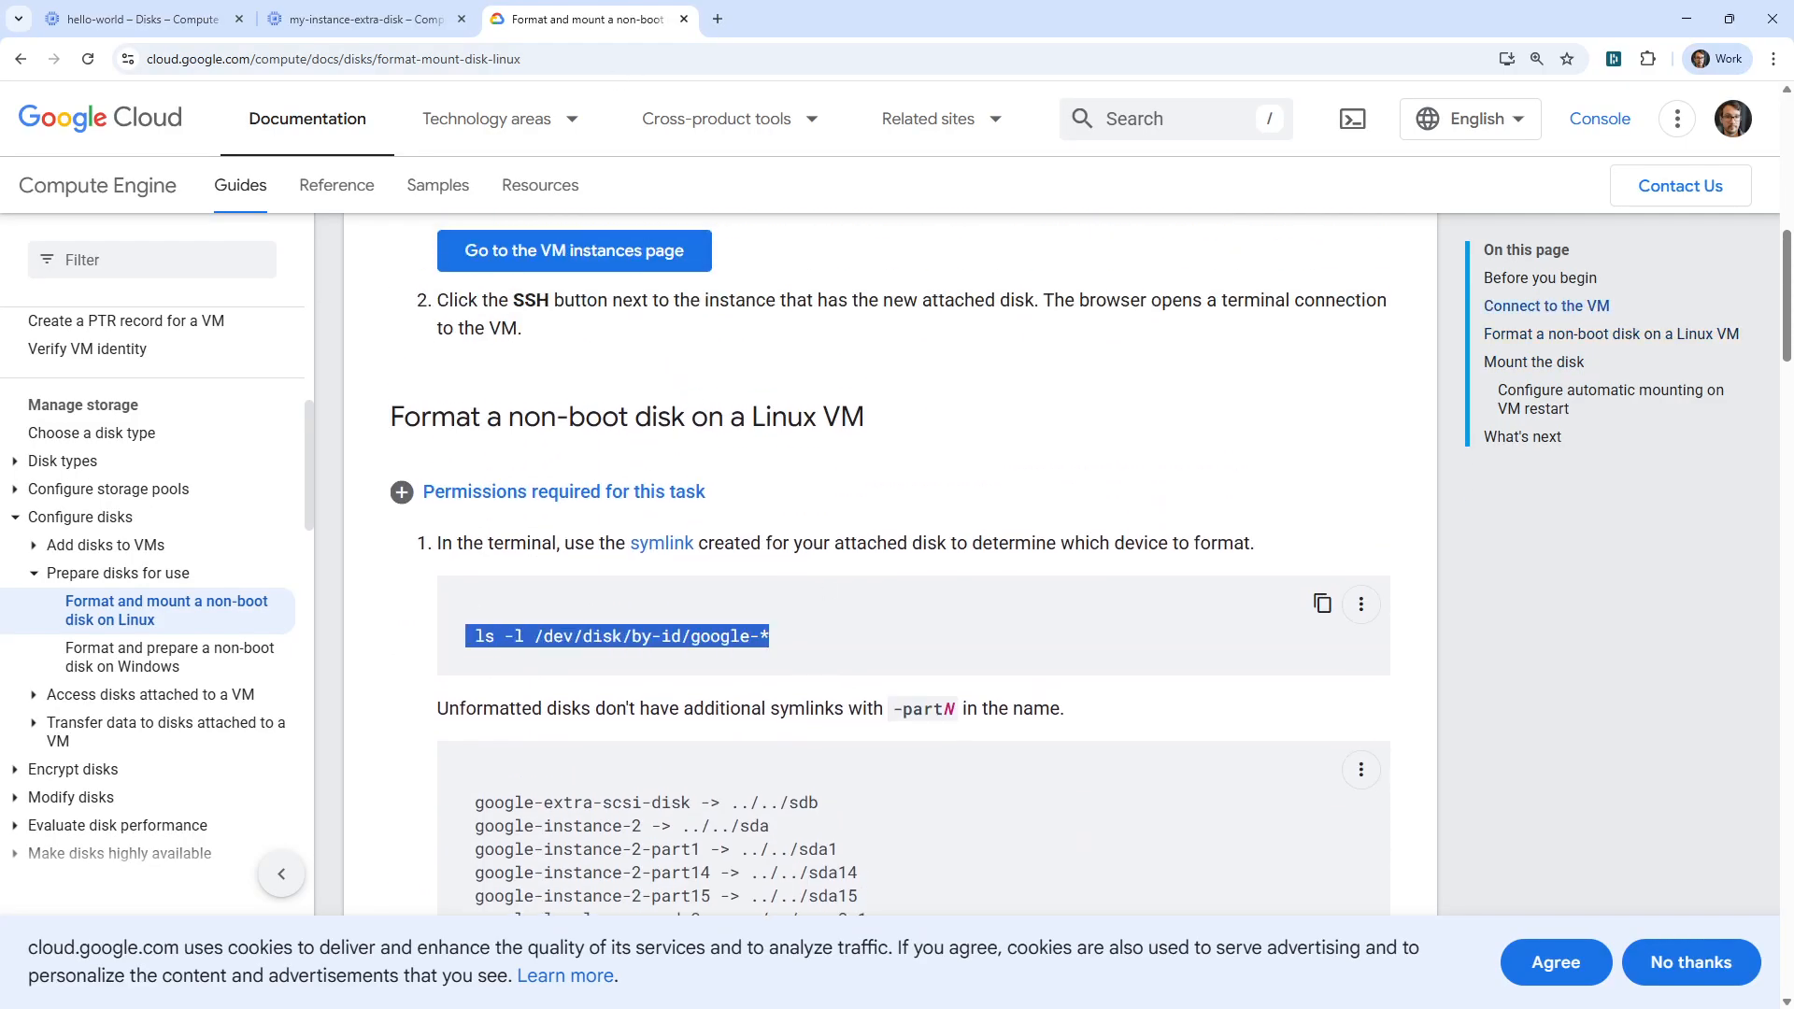
key("alt+Tab")
key("ctrl+v")
key("Return")
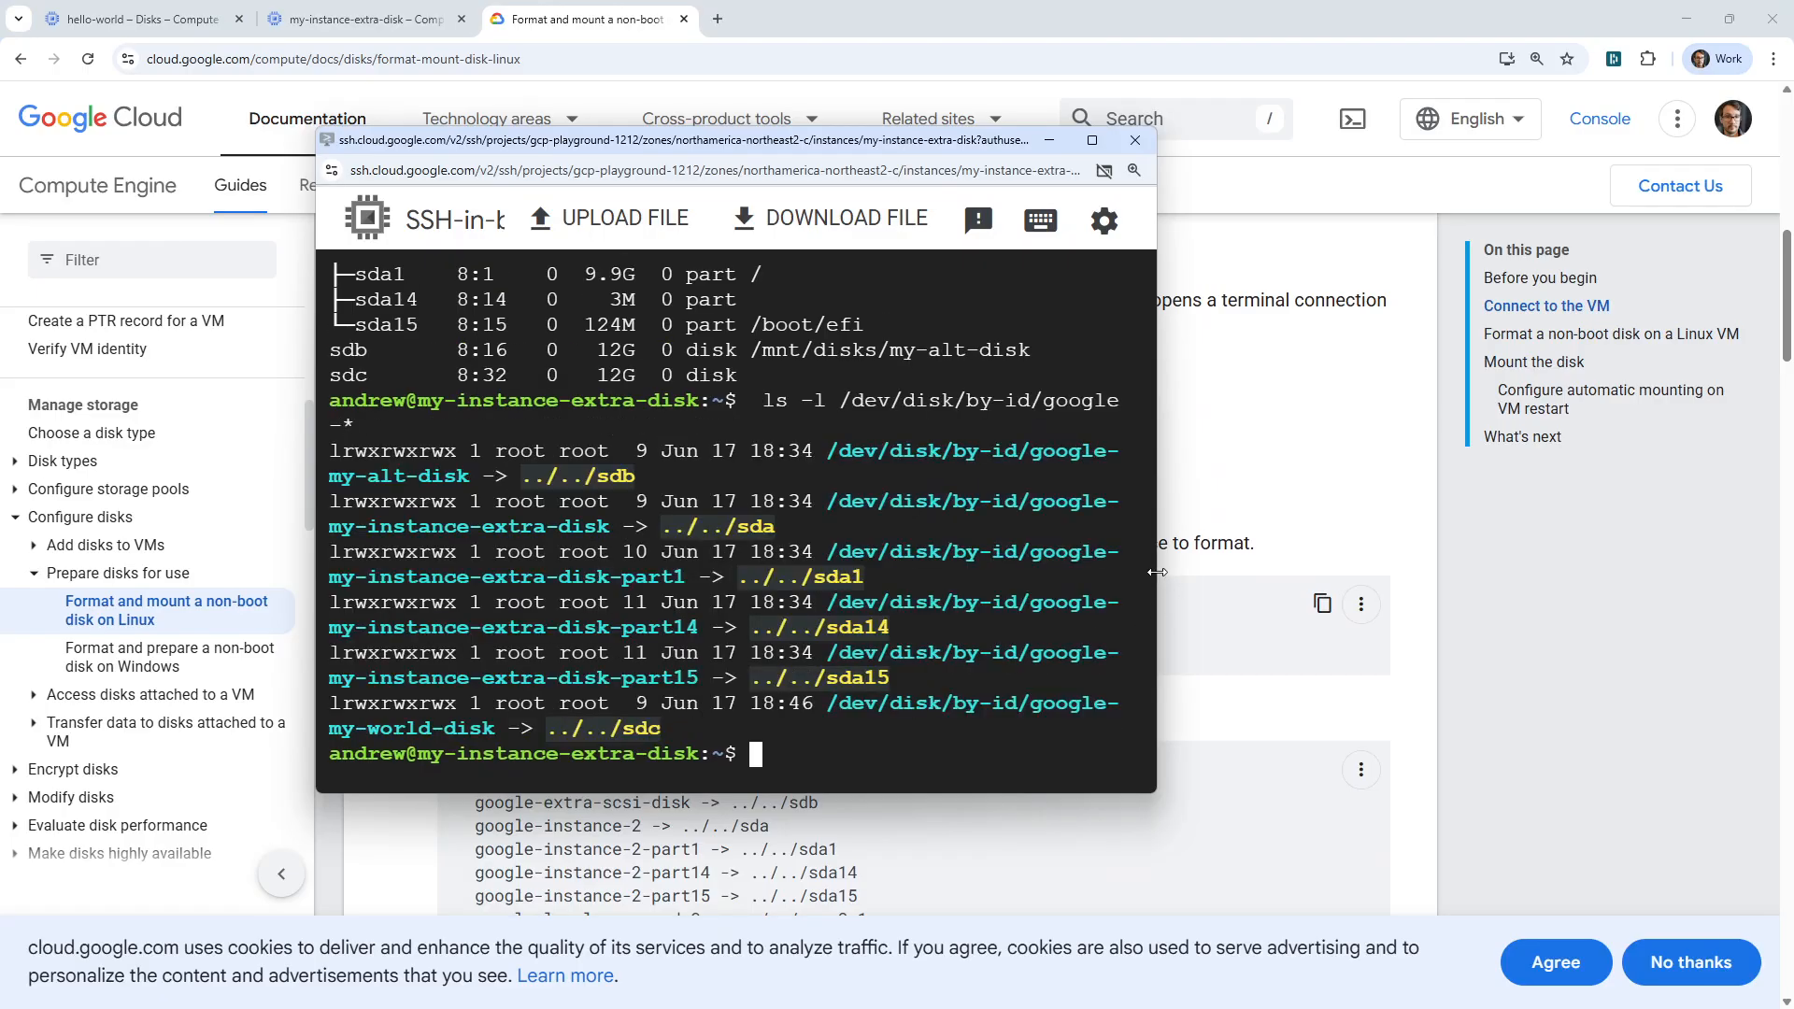
left_click_drag(1157, 572, 1645, 522)
left_click_drag(1078, 146, 911, 135)
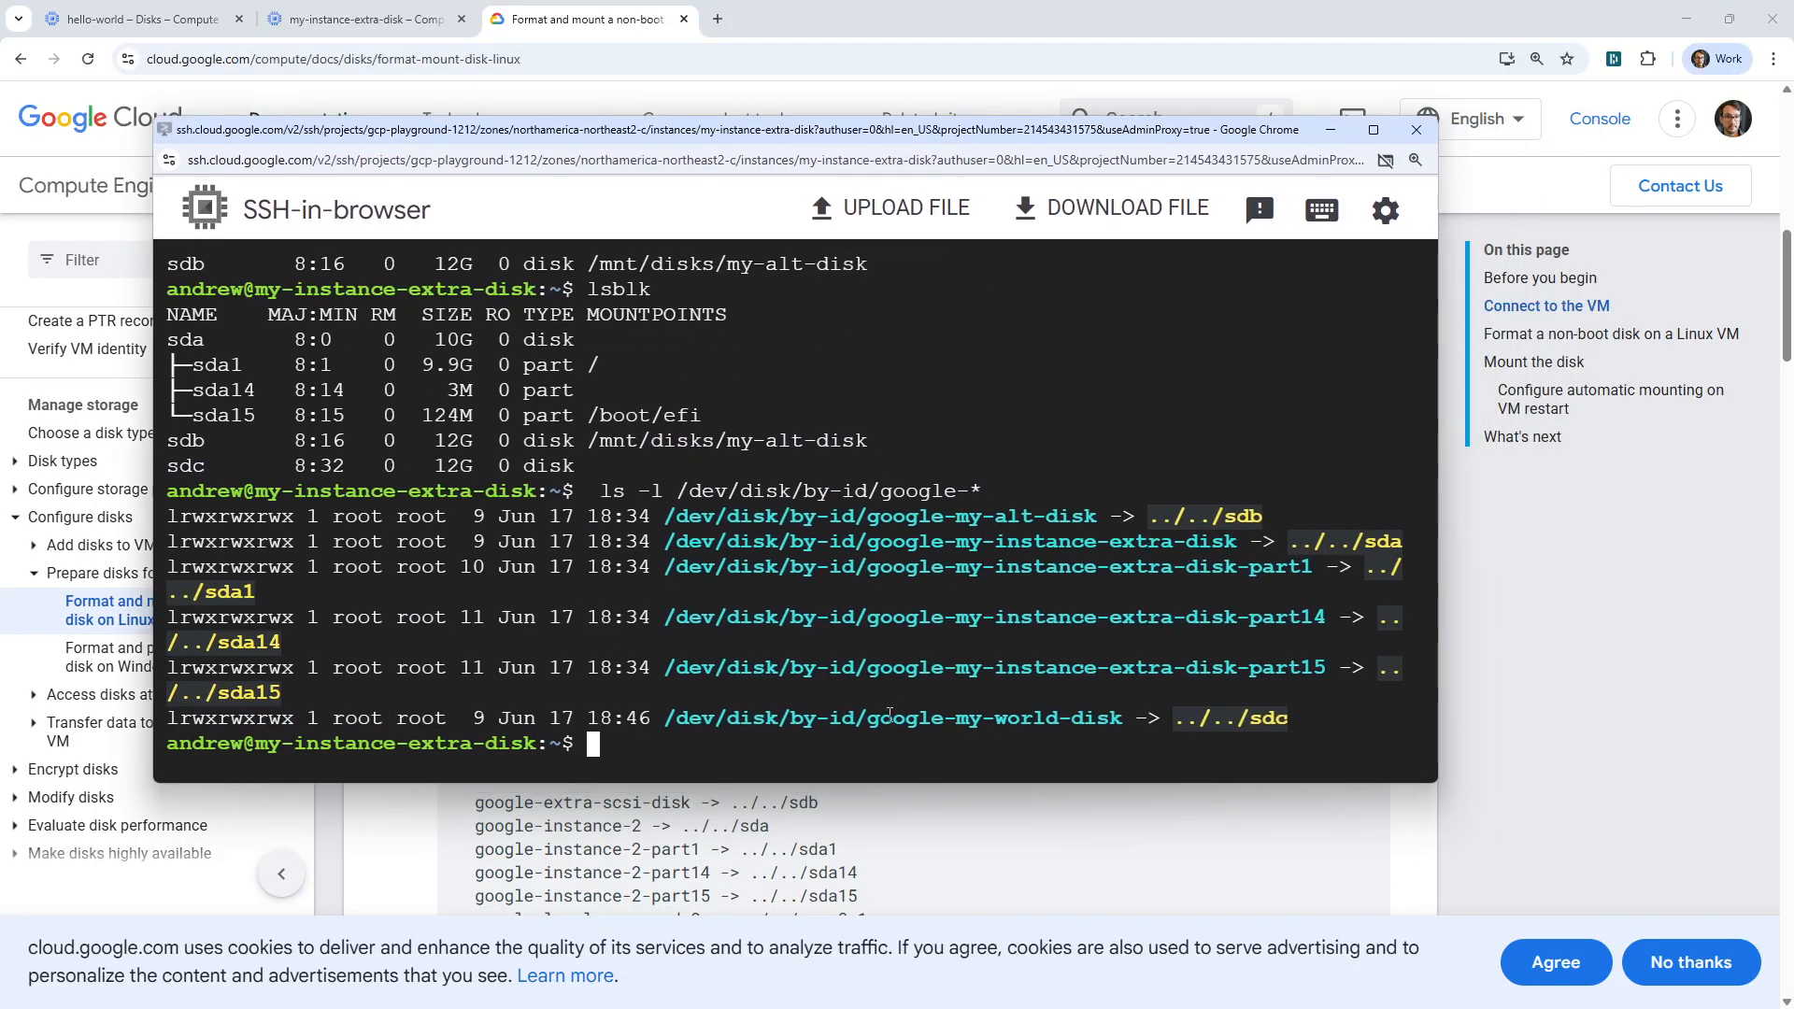
Set the mount directory variable in the guide to my-world-disk and copy the resulting mkdir command for the SSH session.
left_click_drag(881, 131, 808, 0)
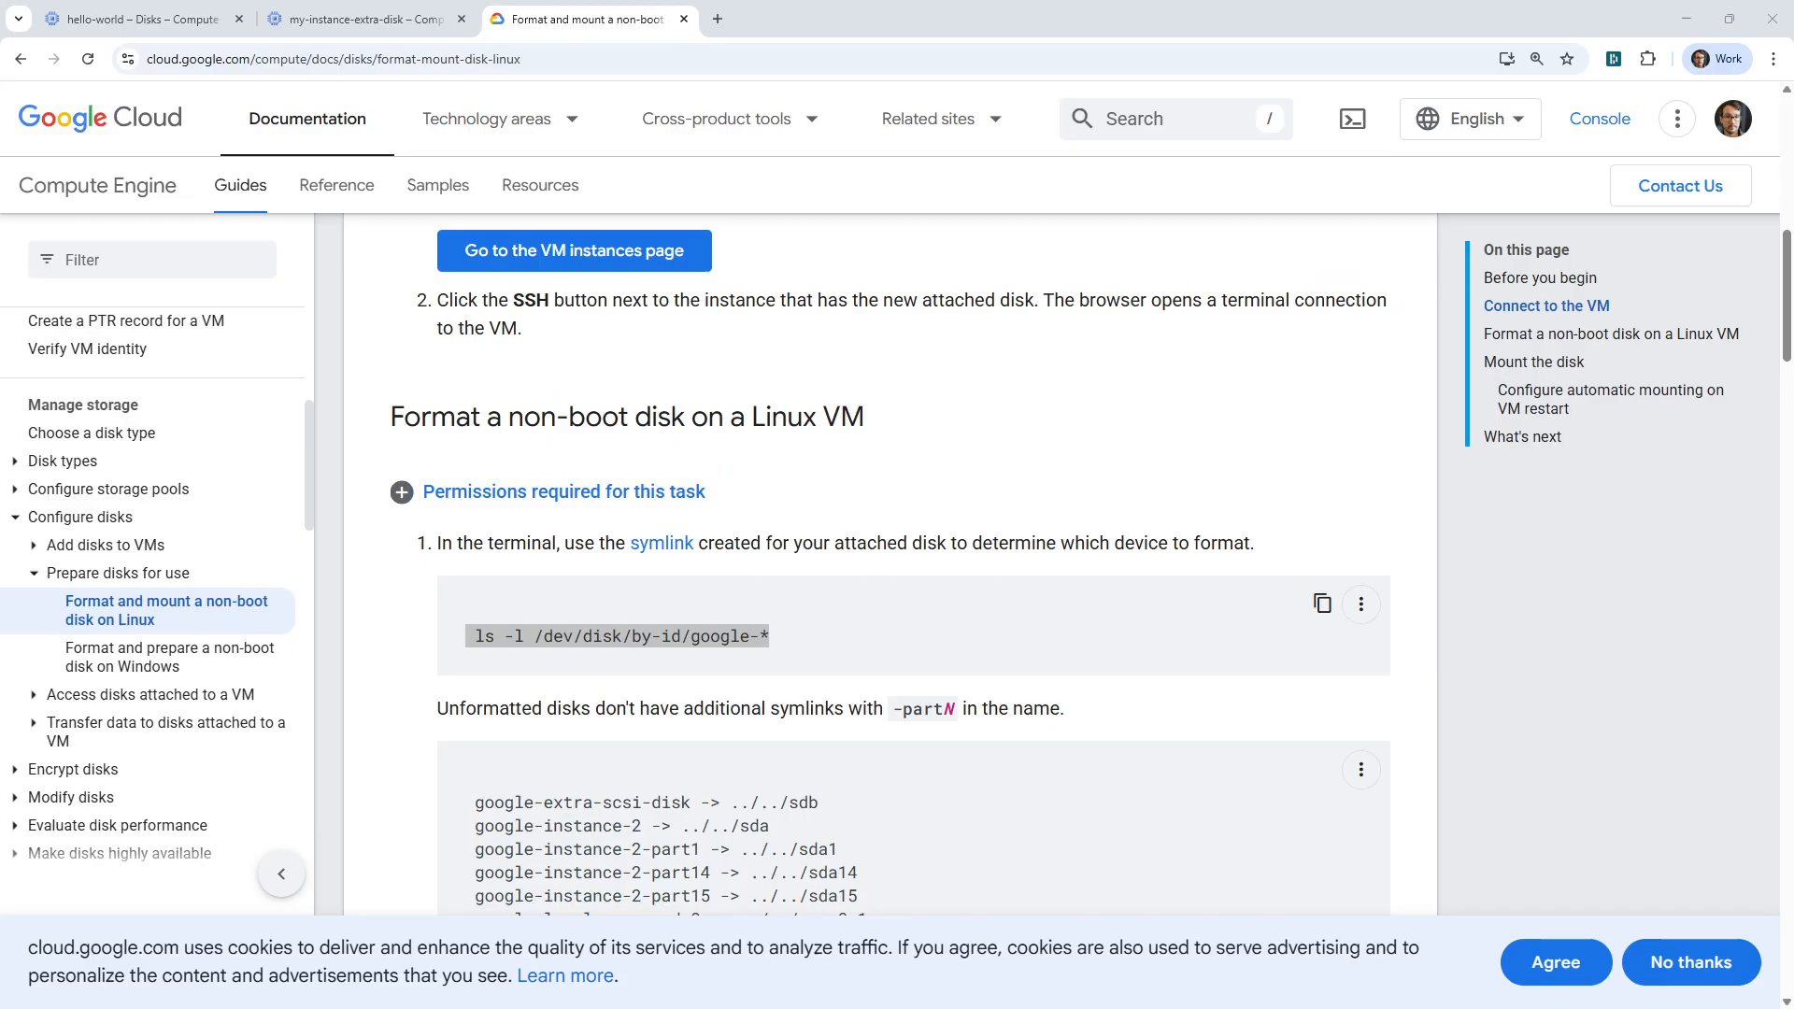
scroll(880, 517, "down", 1)
scroll(880, 516, "down", 8)
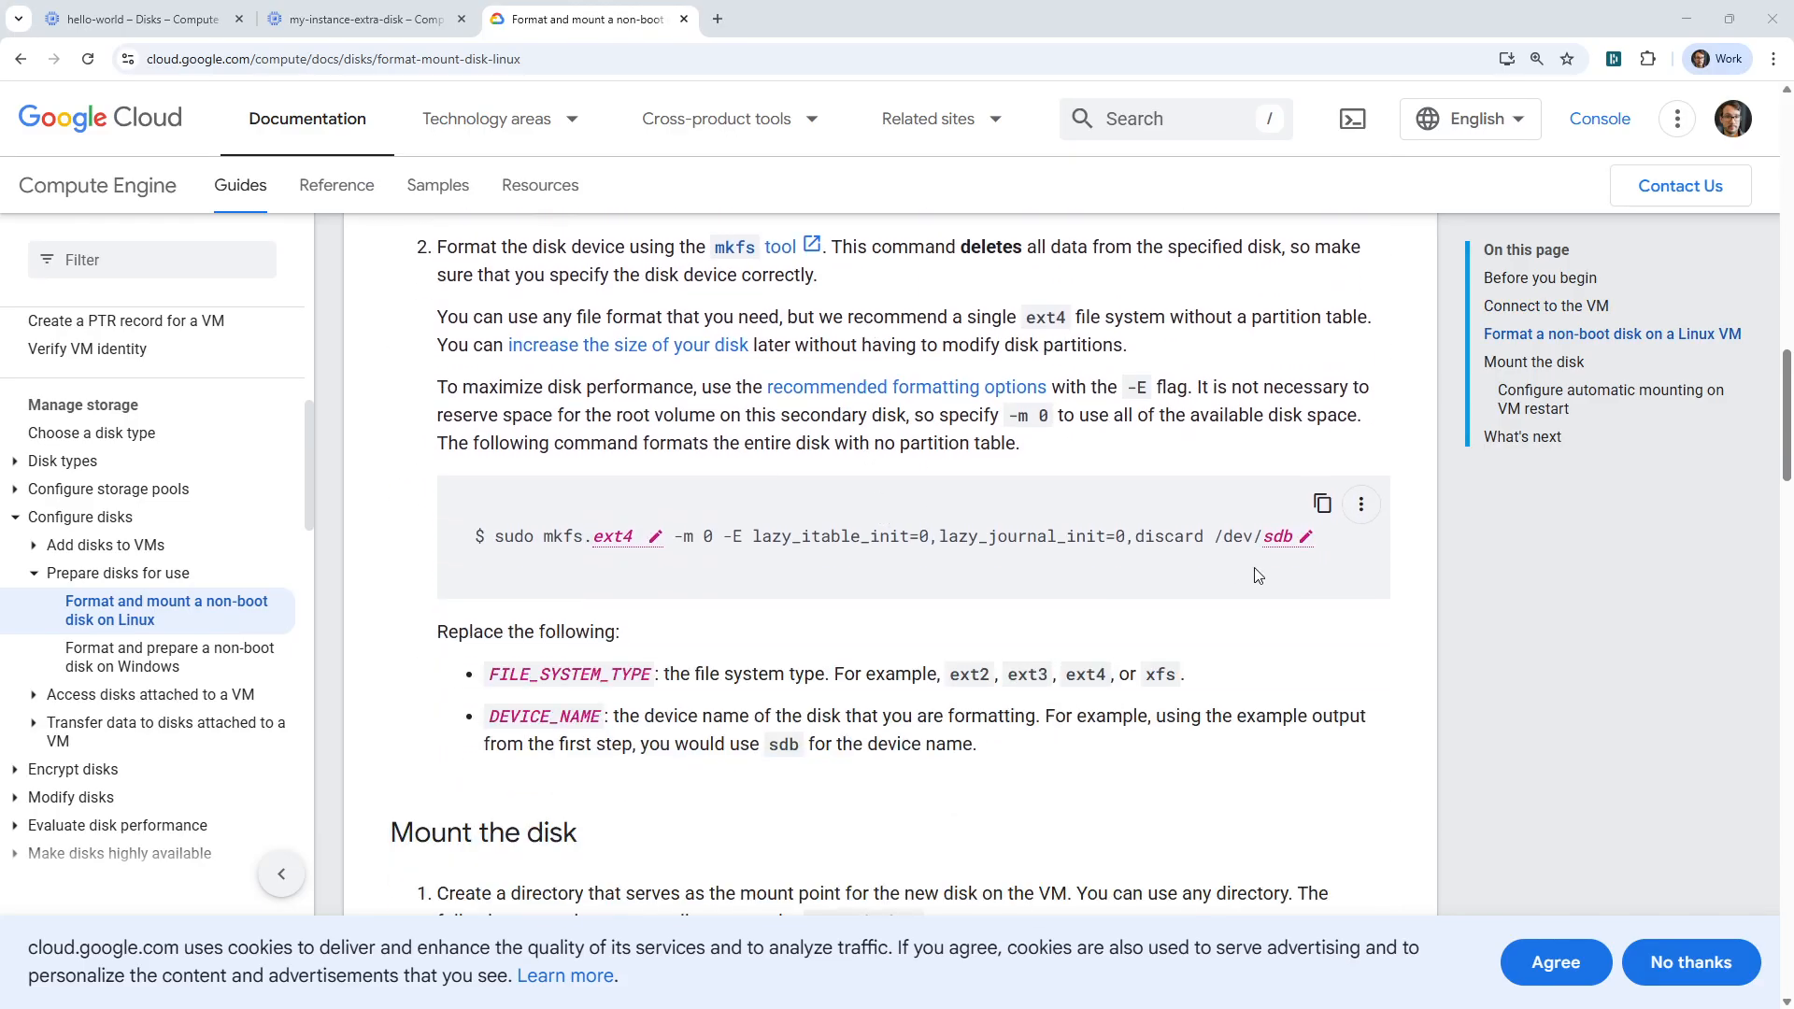
scroll(709, 556, "down", 5)
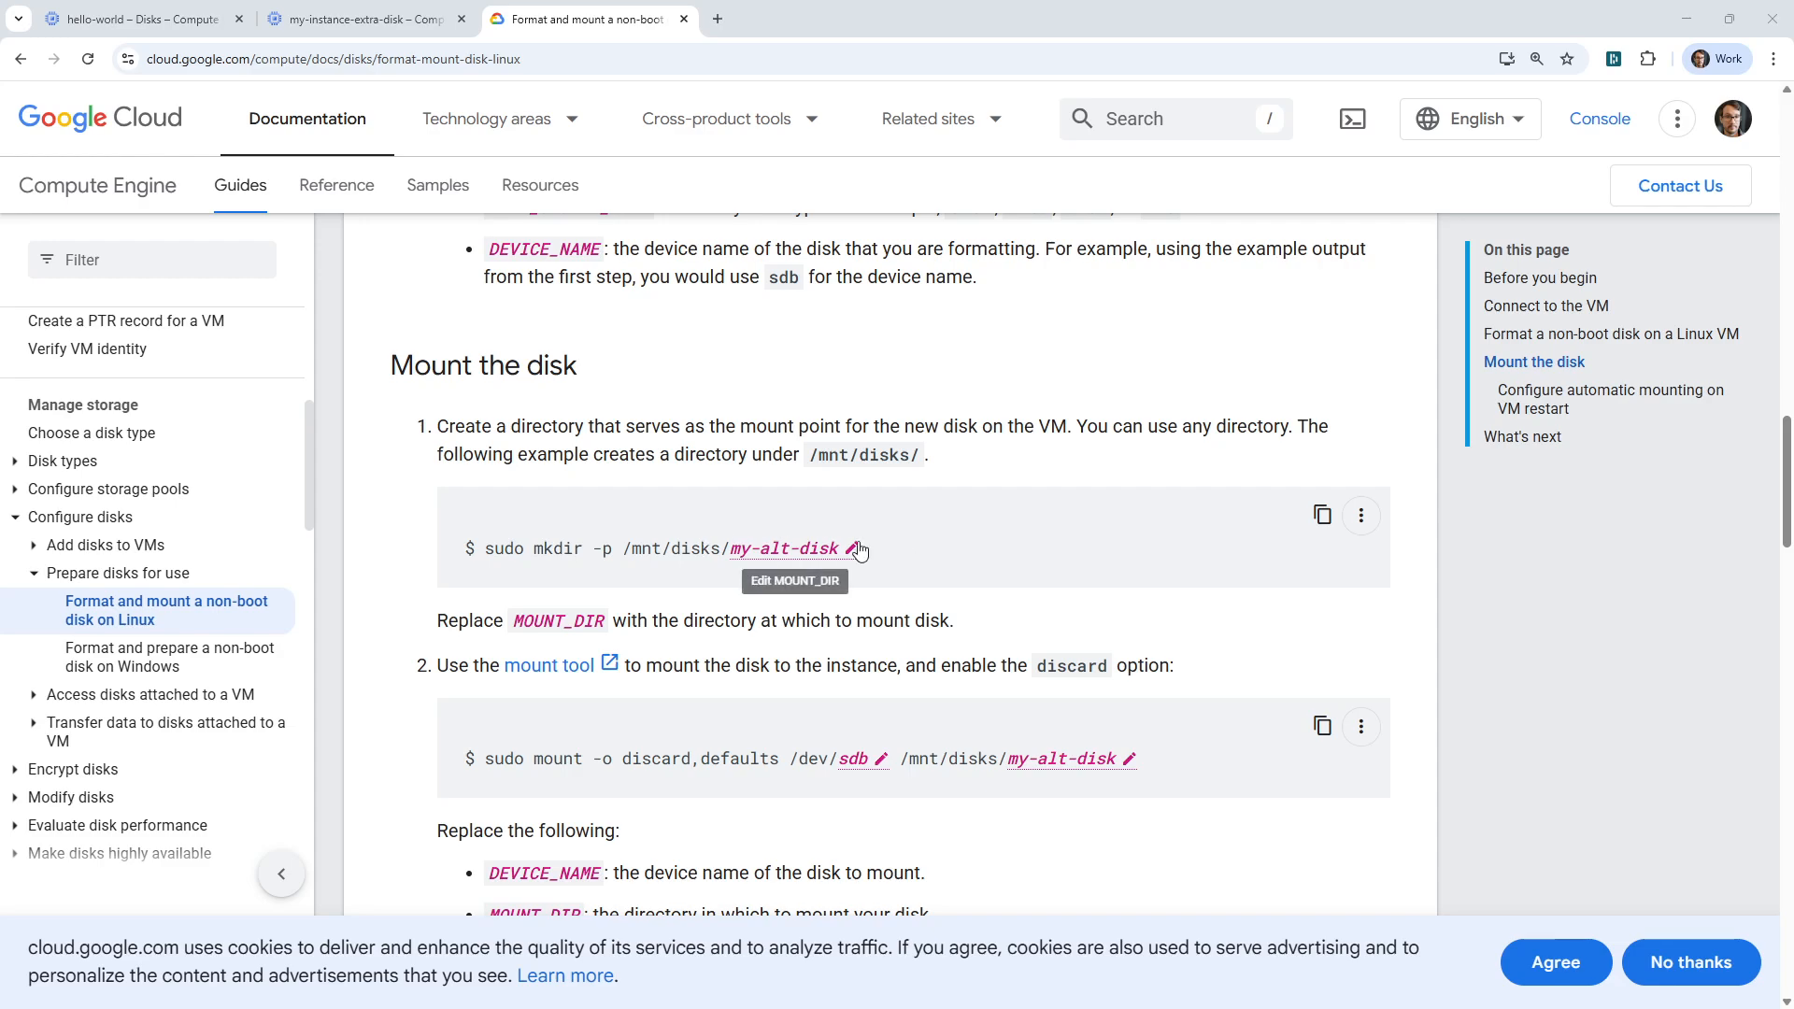
left_click(852, 550)
type("my-world")
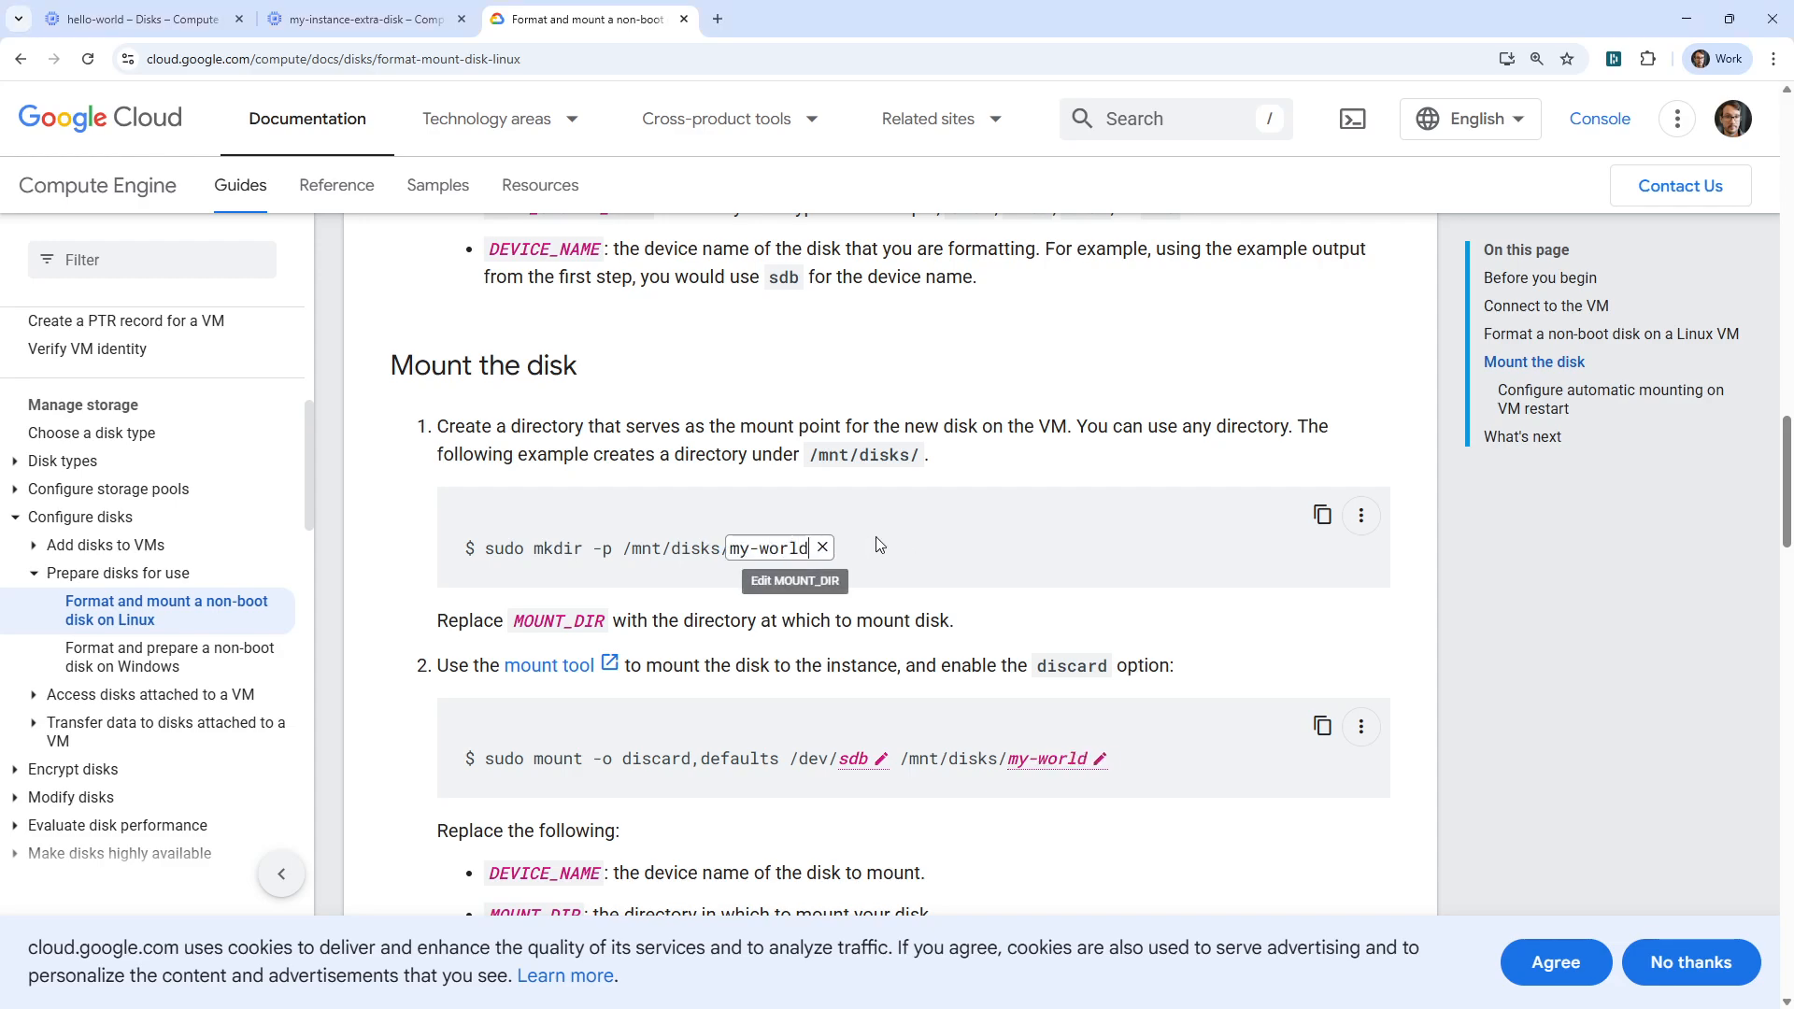
type("-disk")
key("Return")
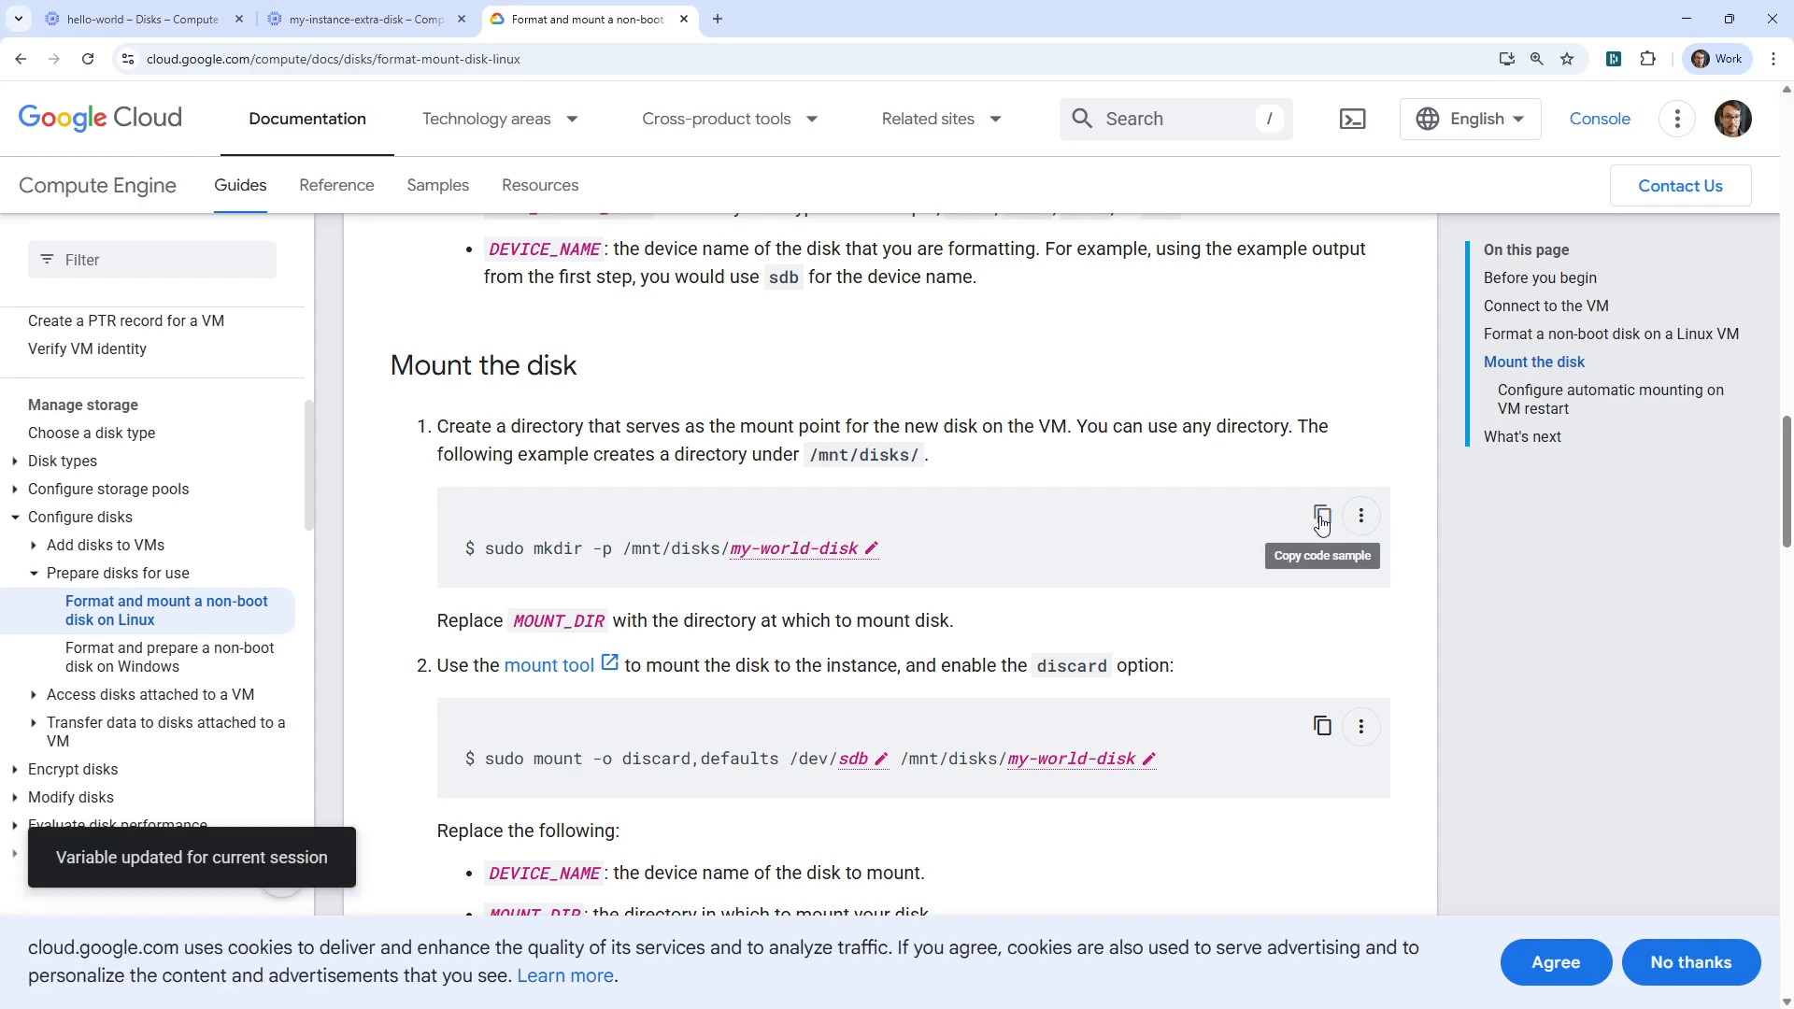
left_click(1321, 517)
key("alt+Tab")
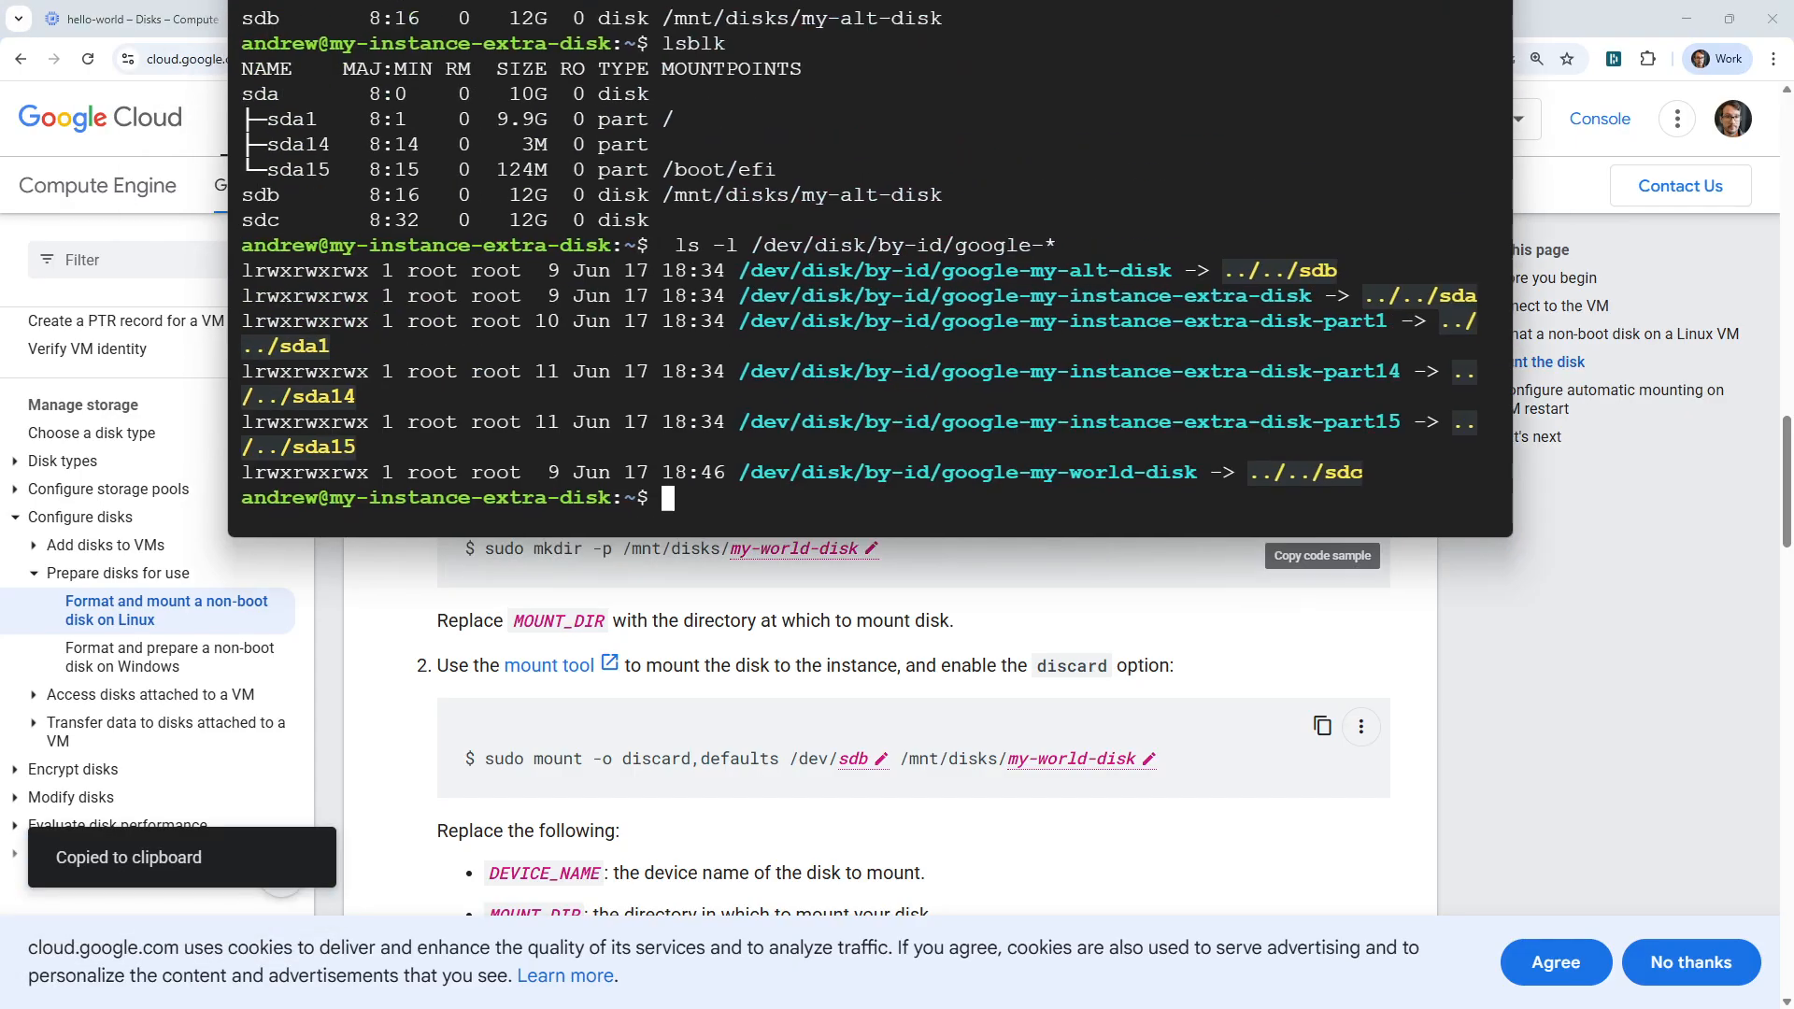
Run the copied sudo mkdir -p /mnt/disks/my-world-disk command in the SSH session and move the terminal clear of the guide's commands.
key("ctrl+v")
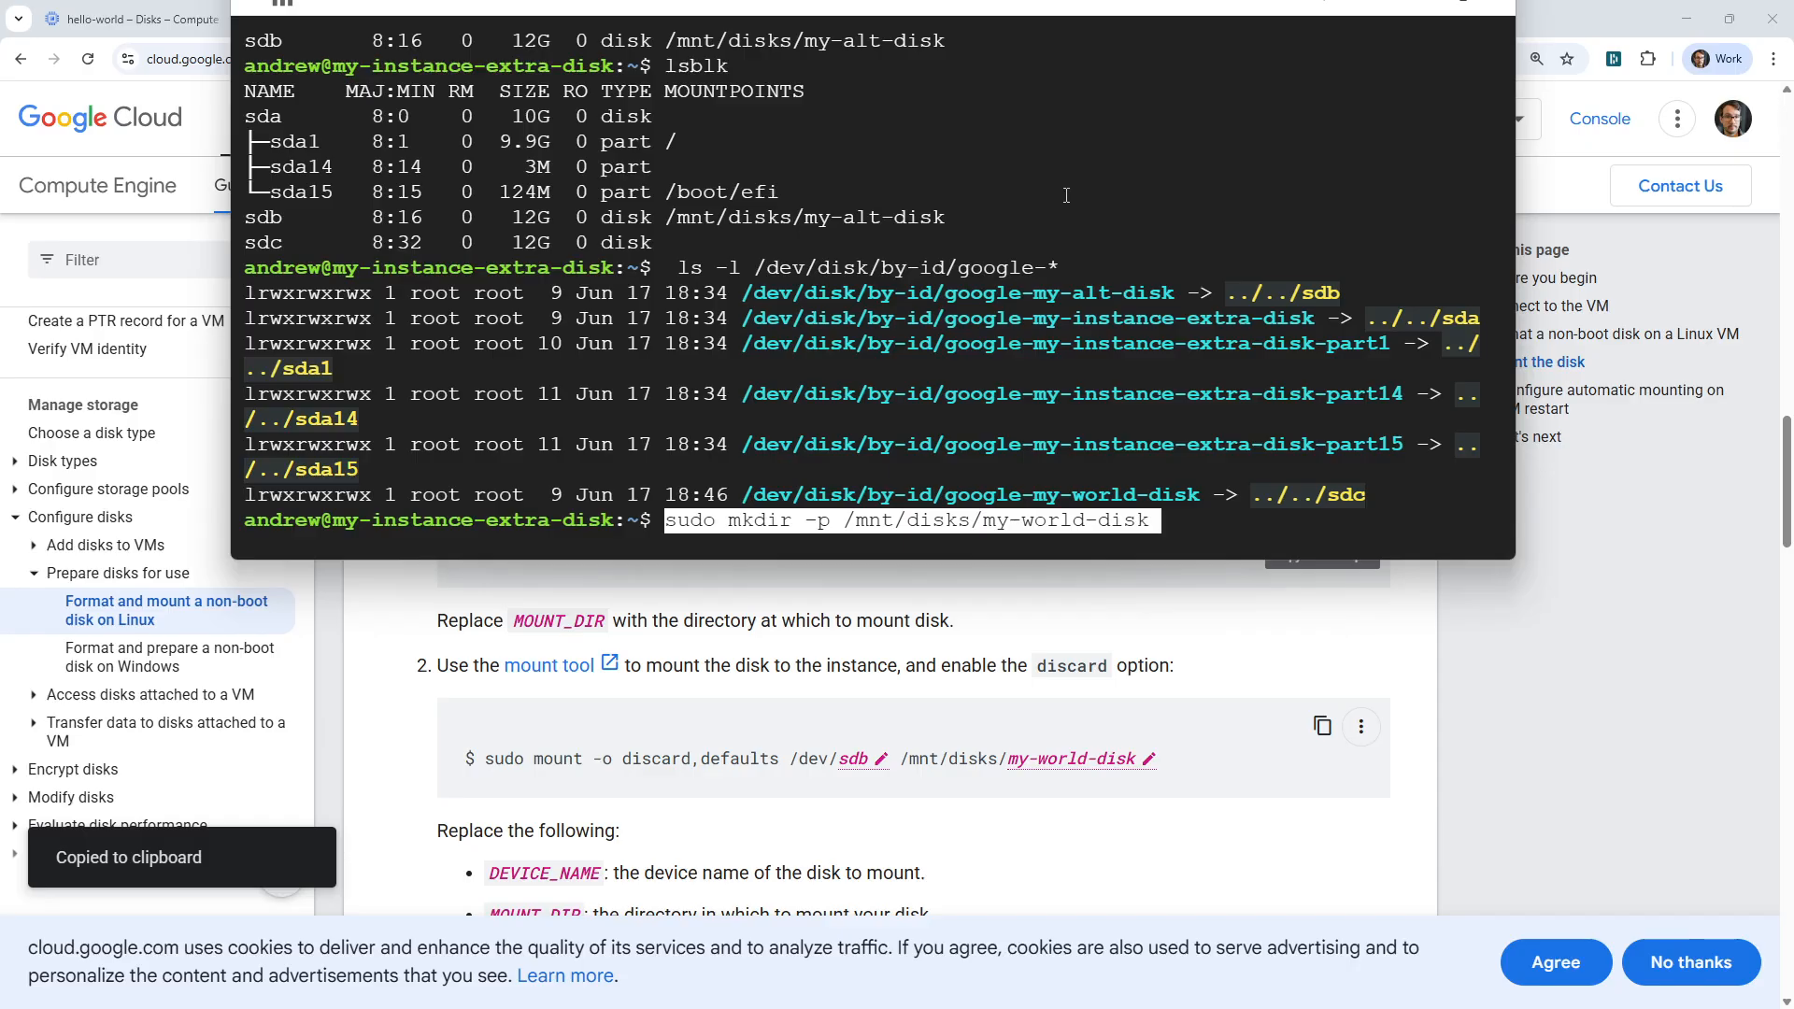
key("Return")
left_click_drag(873, 3, 813, 0)
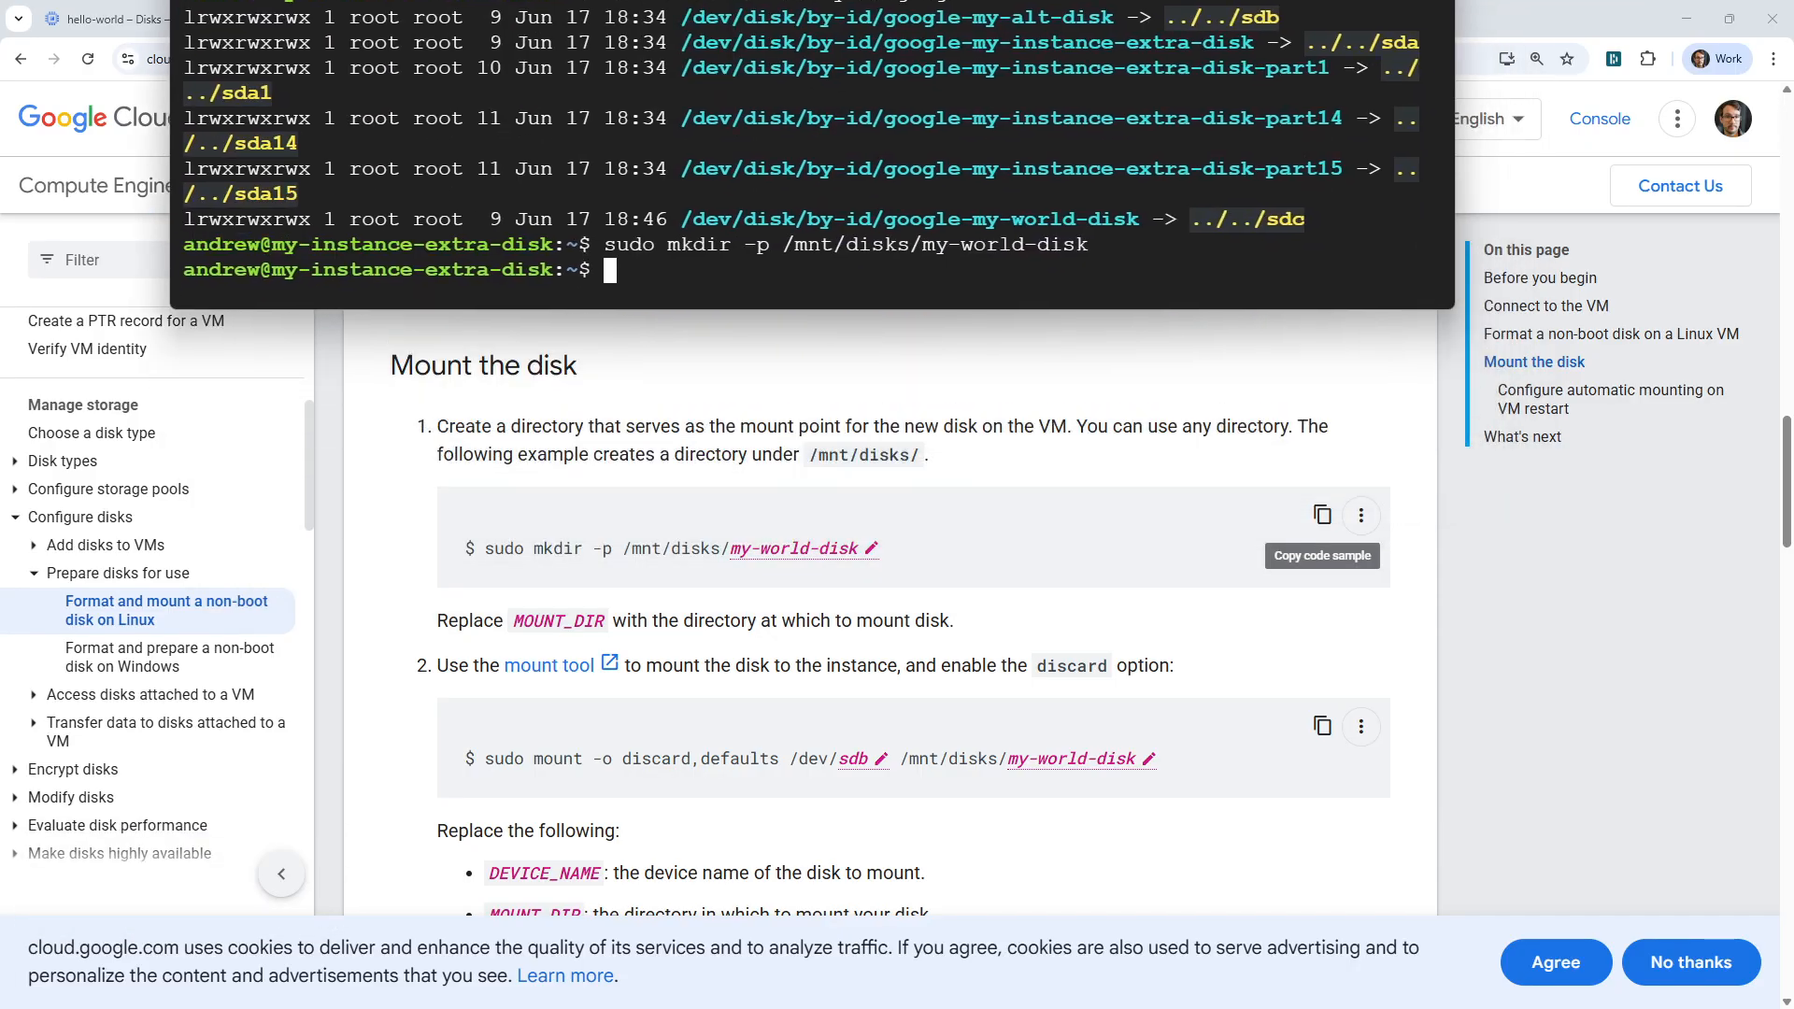
Set the device name variable in the guide's mount command to sdc.
scroll(1157, 729, "down", 2)
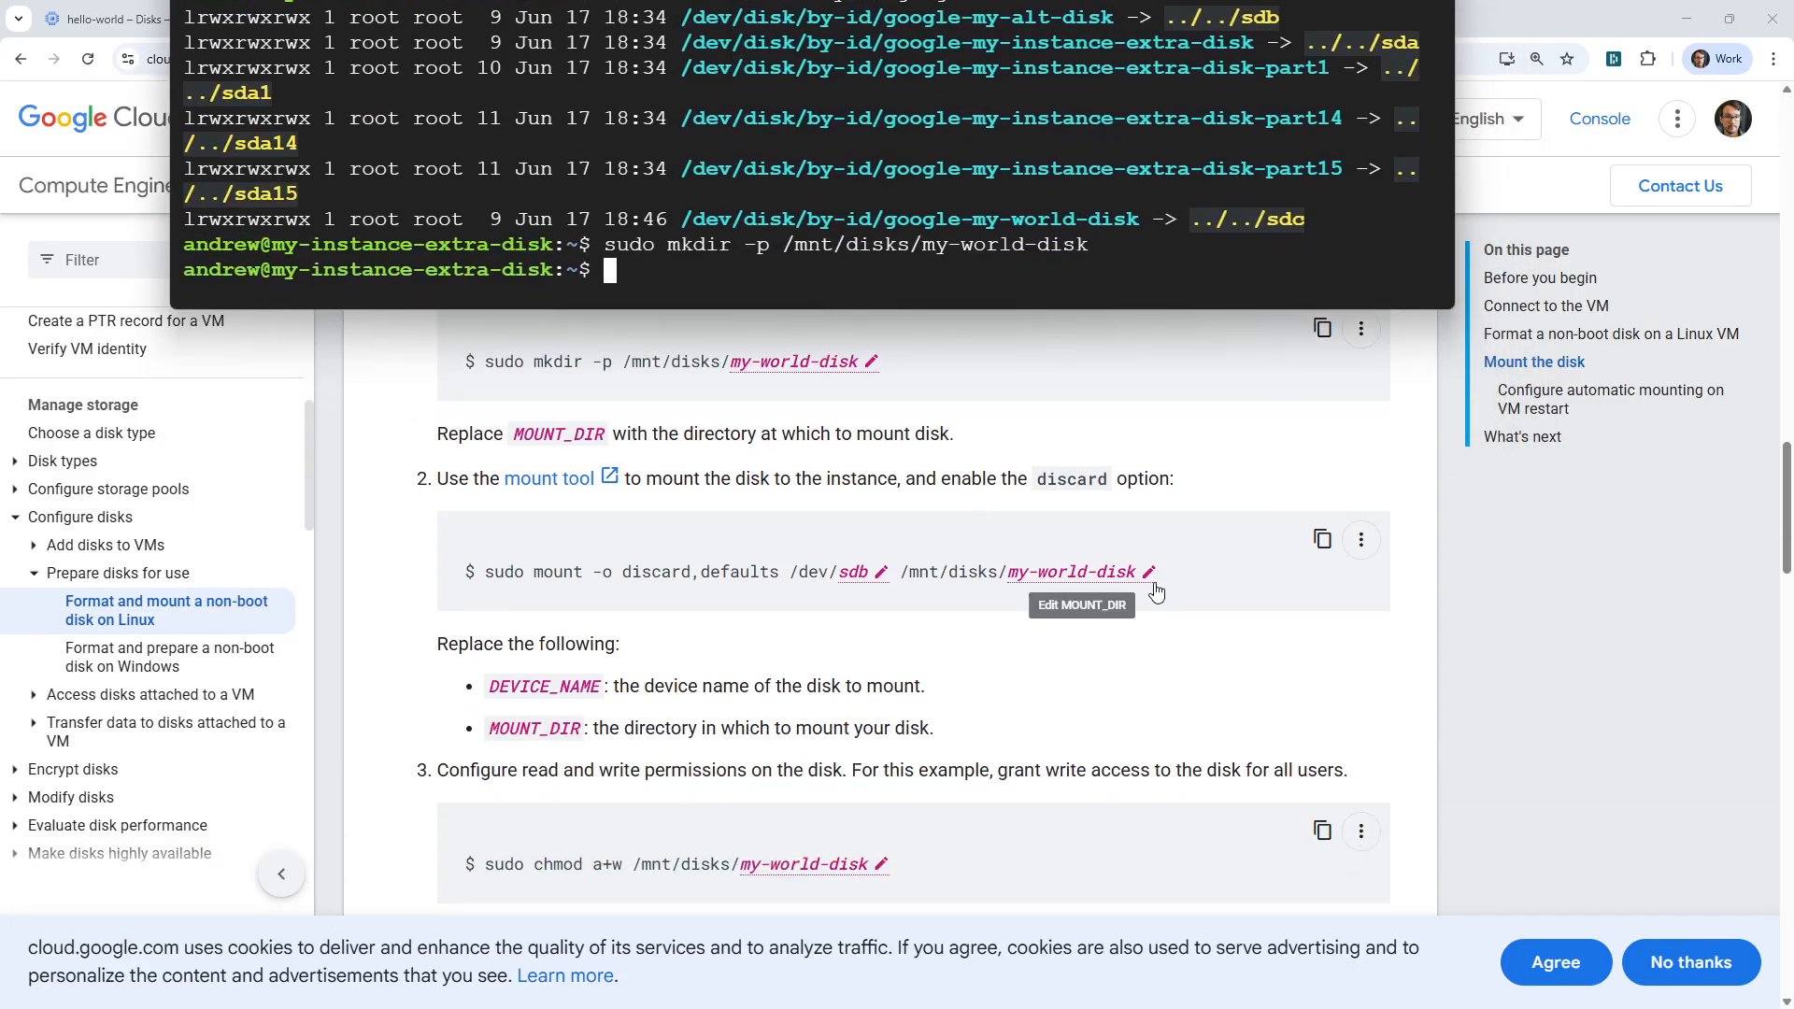
left_click(1318, 545)
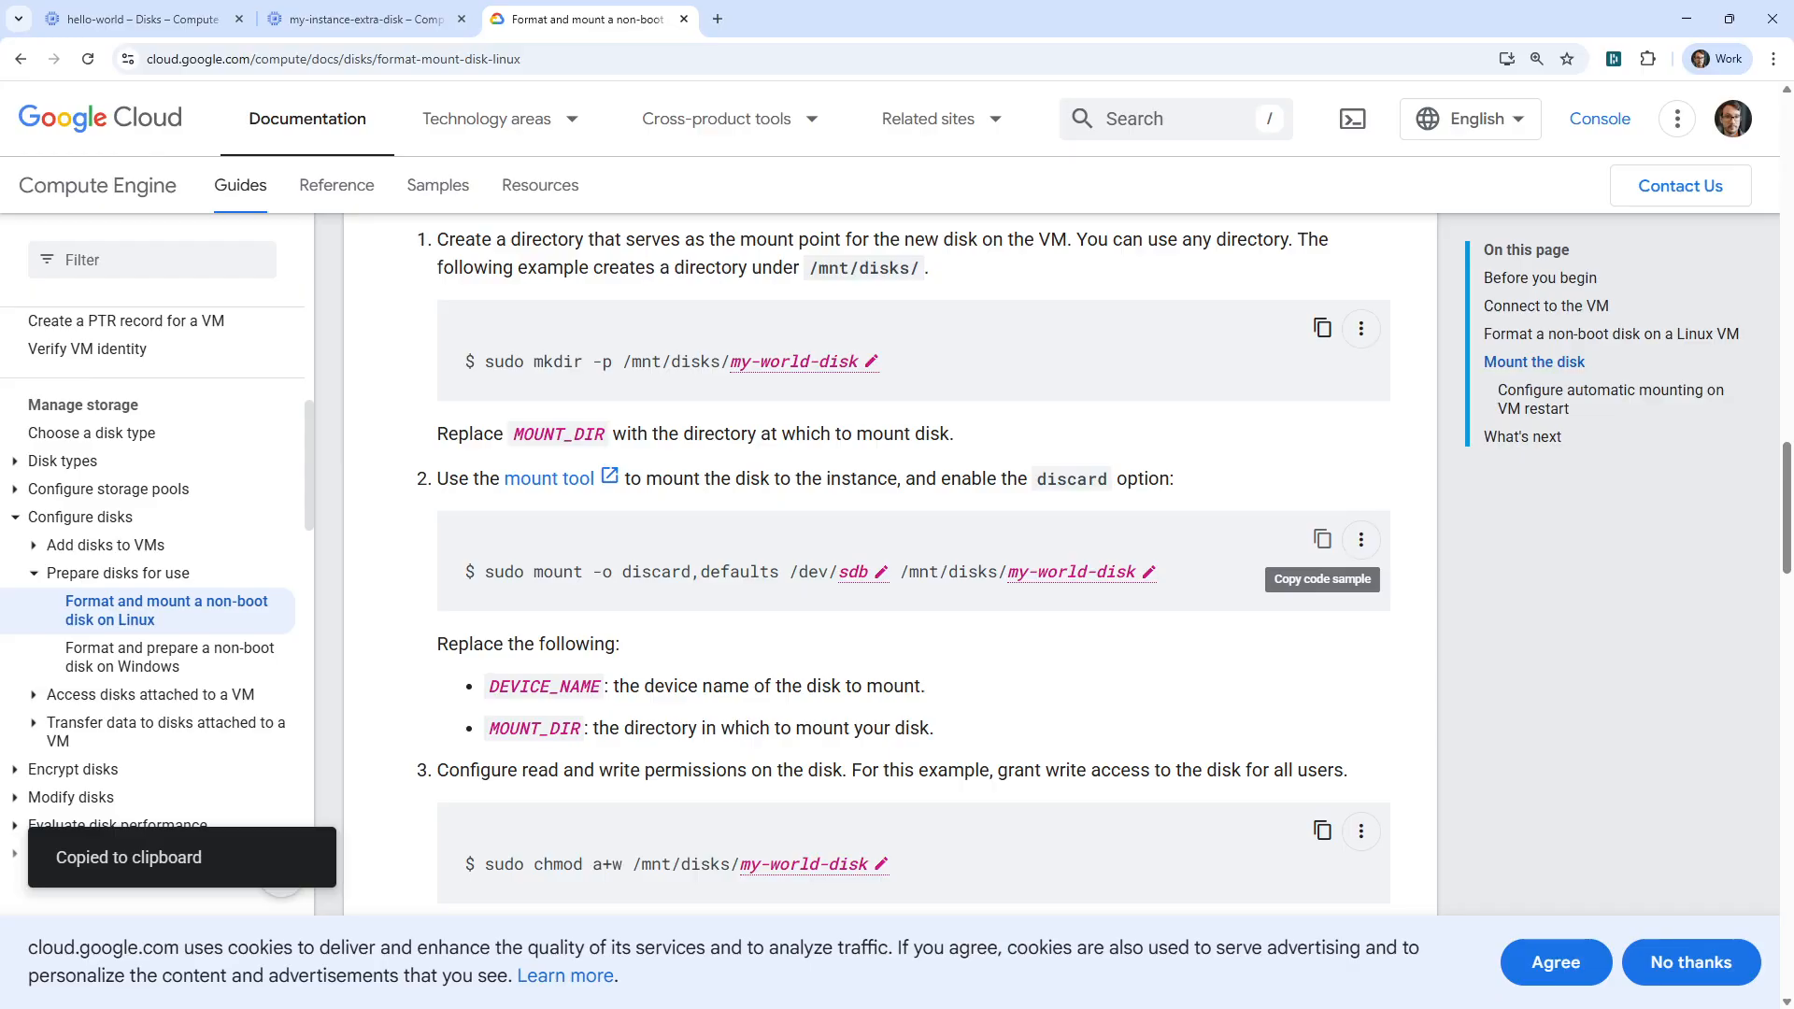
key("alt+Tab")
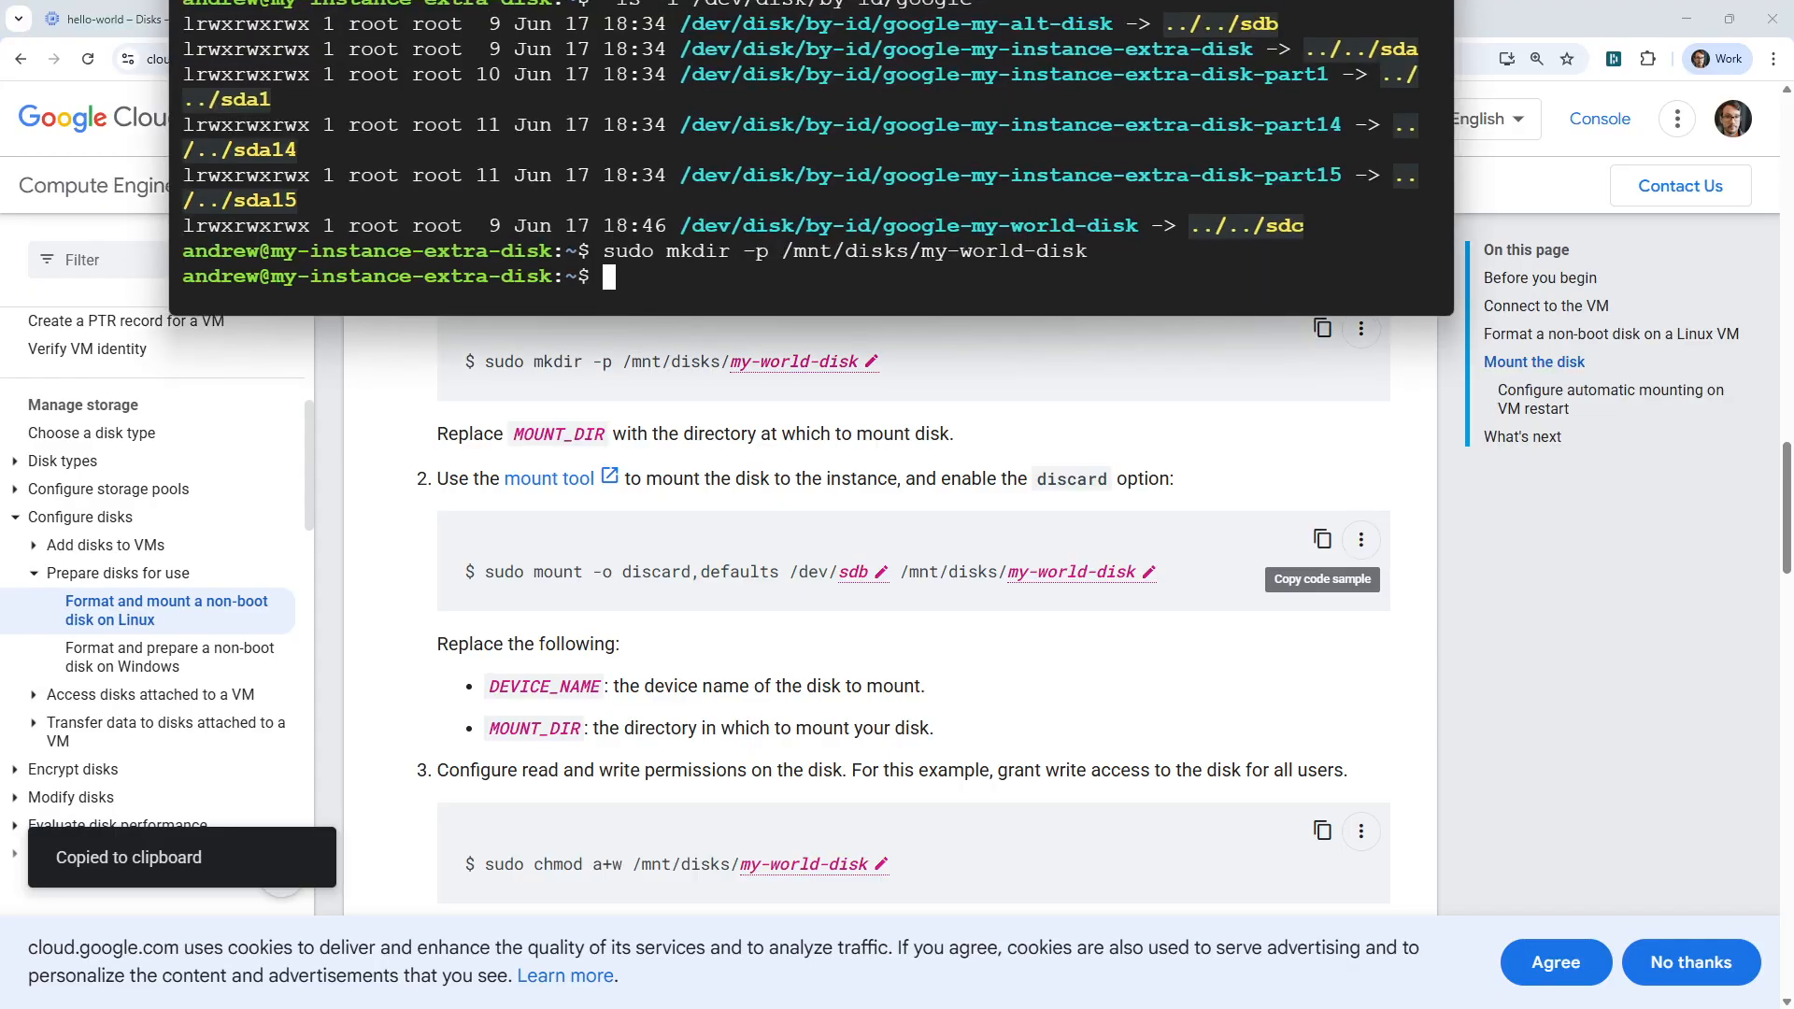
left_click_drag(897, 0, 870, 0)
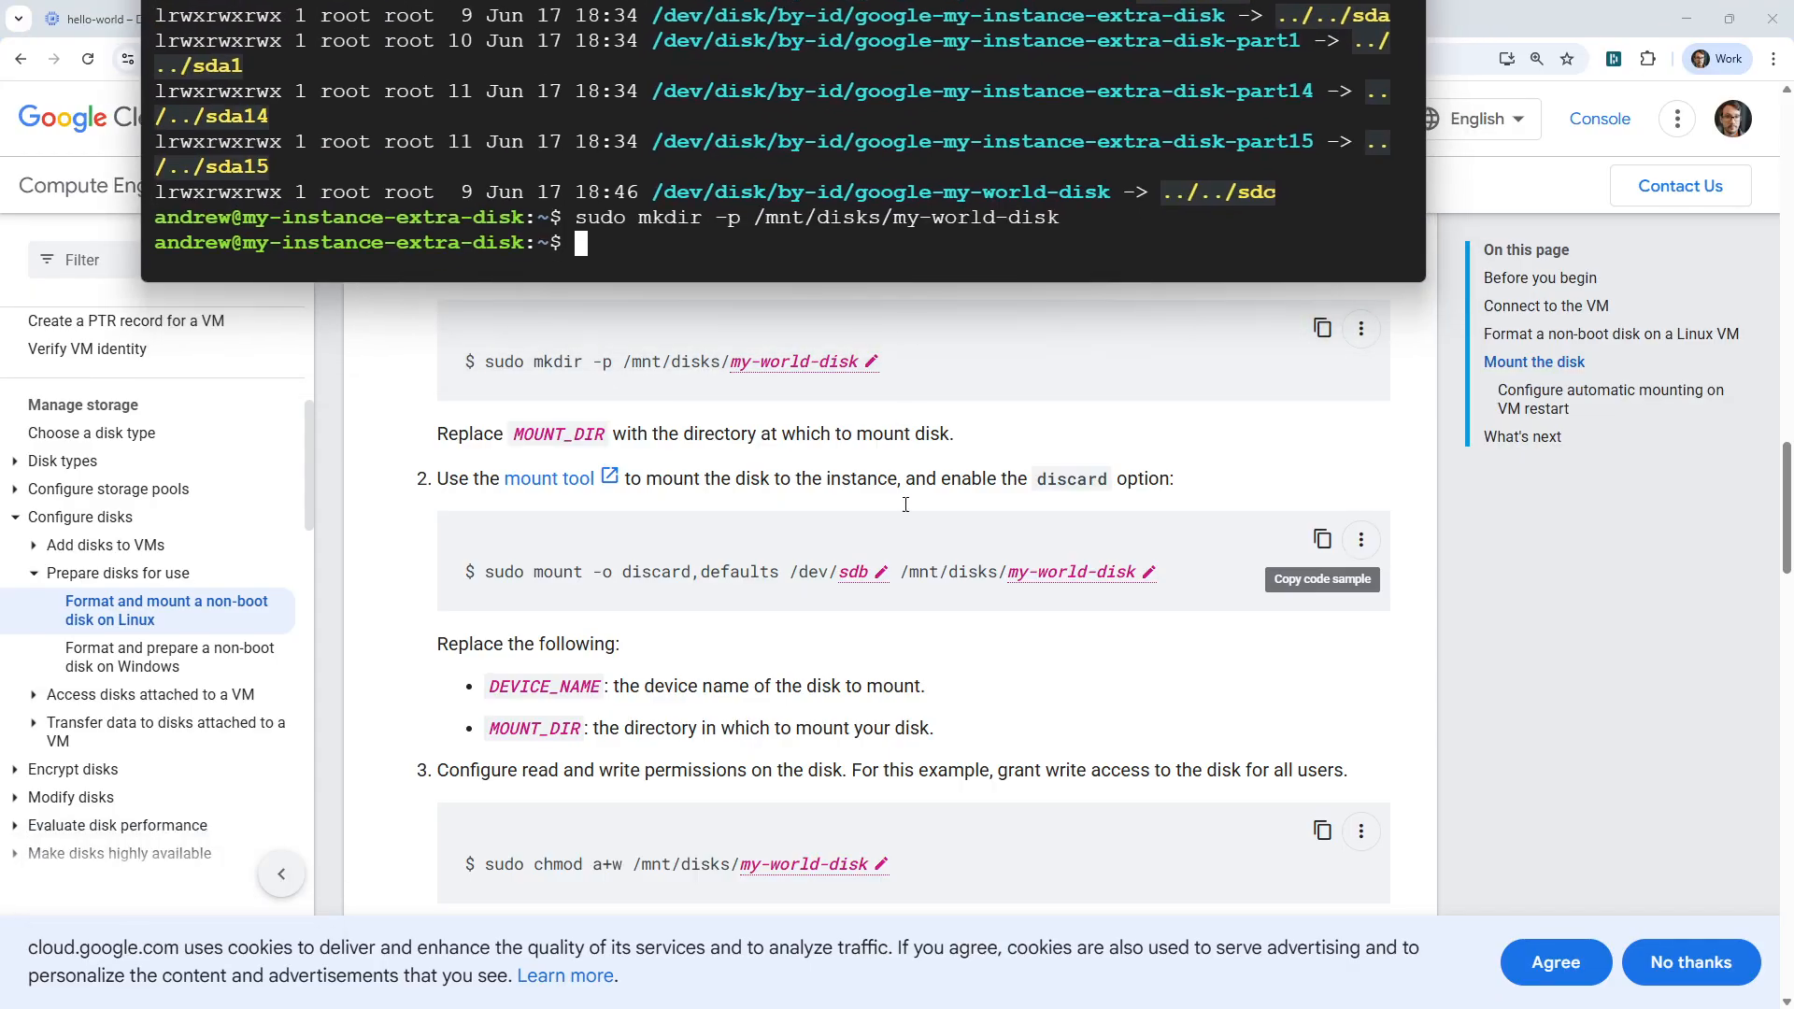
left_click(865, 573)
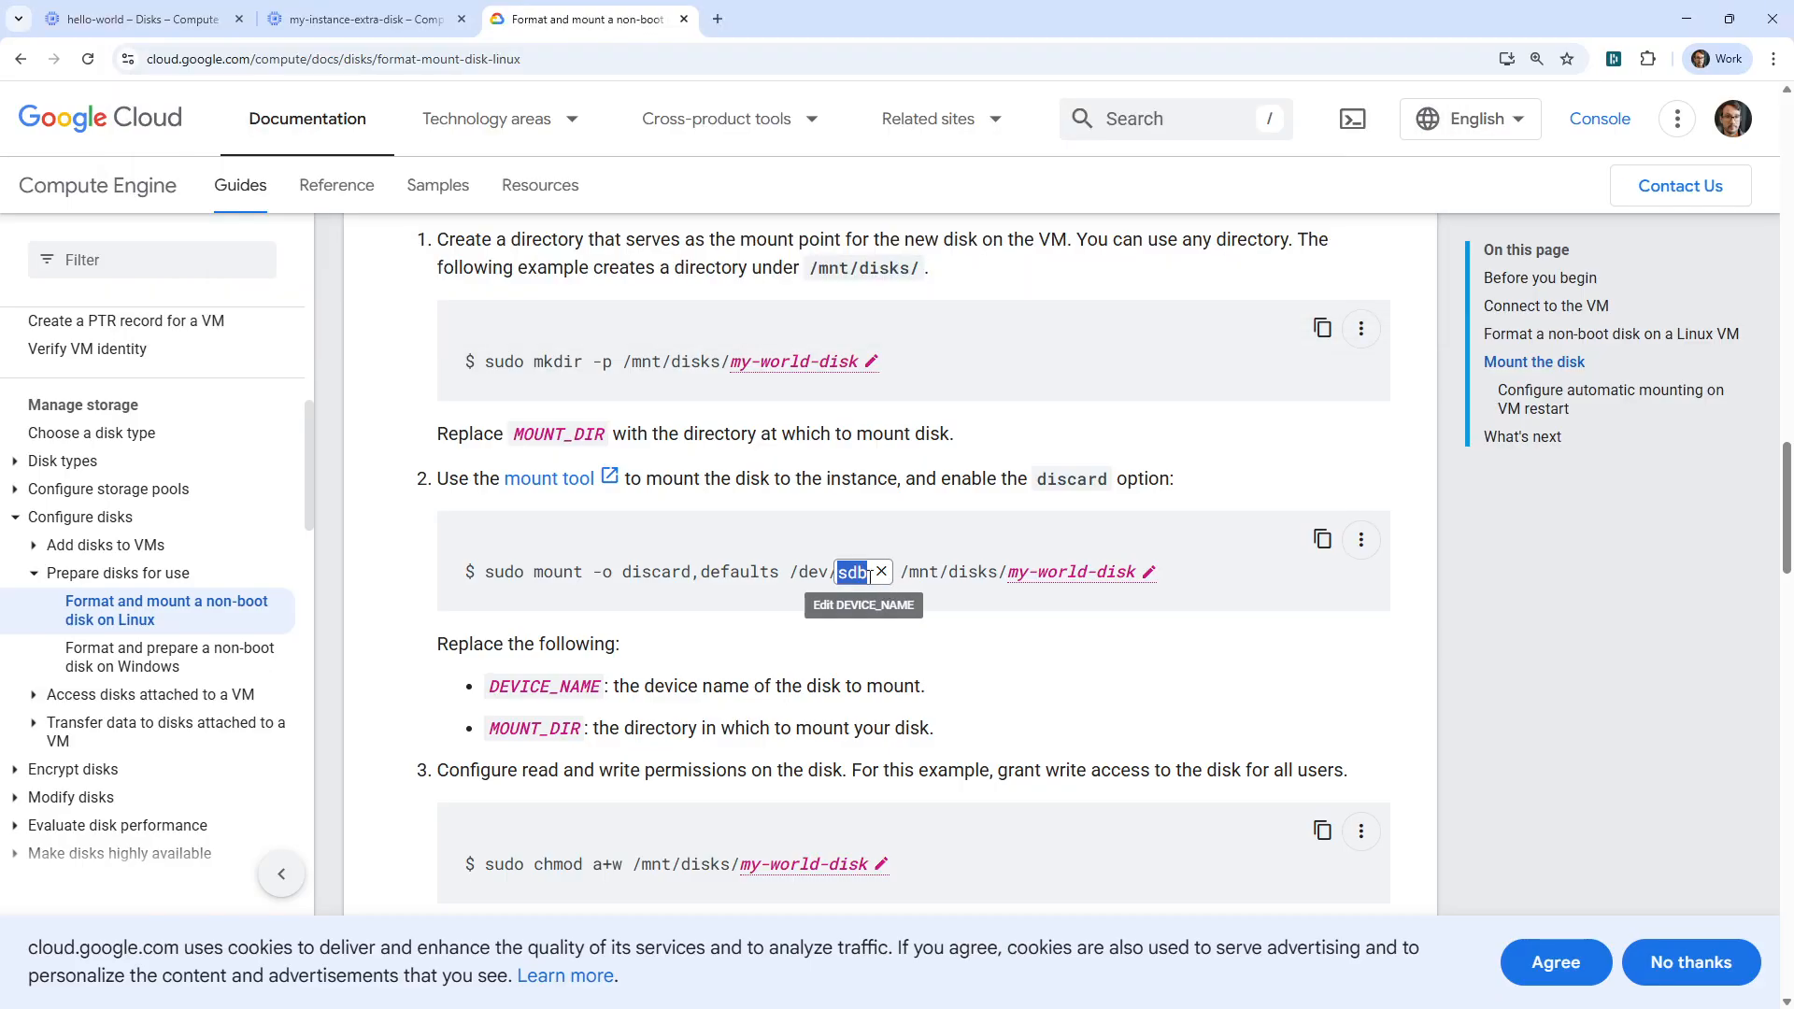
left_click(868, 573)
key("Return")
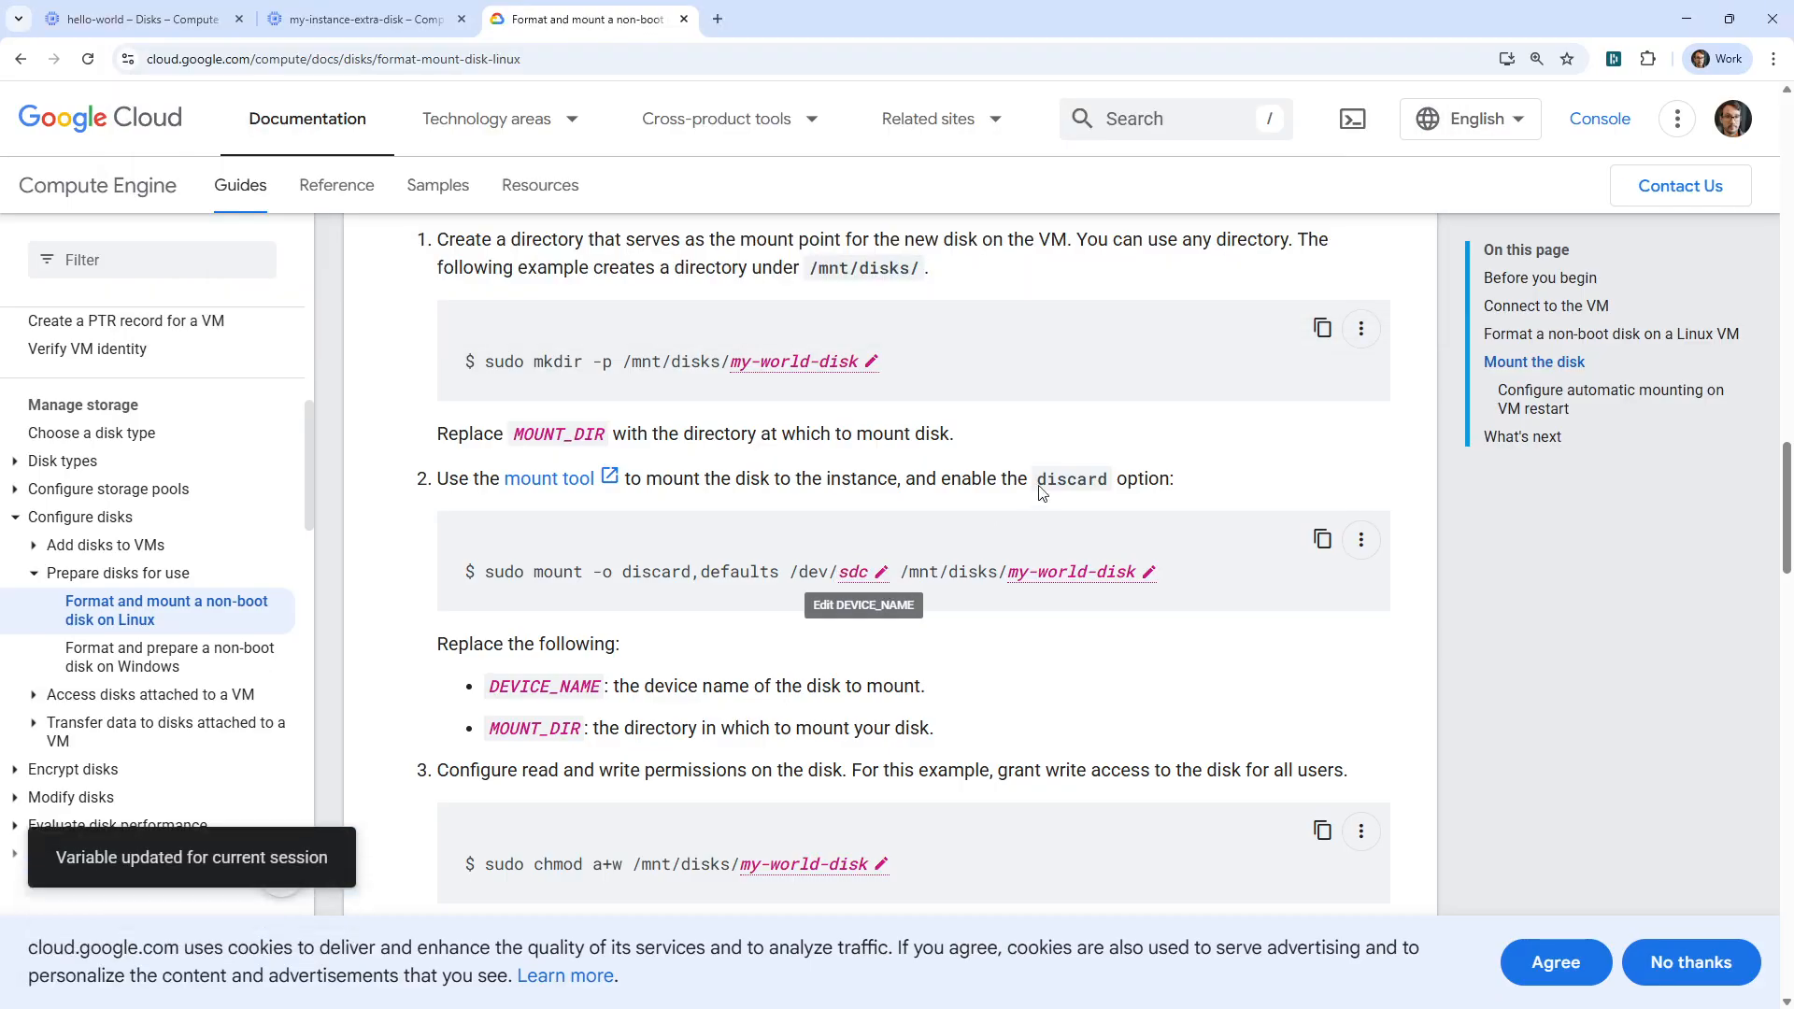
Copy the guide's mount command and run it in the SSH session to mount /dev/sdc at /mnt/disks/my-world-disk.
left_click(1322, 540)
key("alt+Tab")
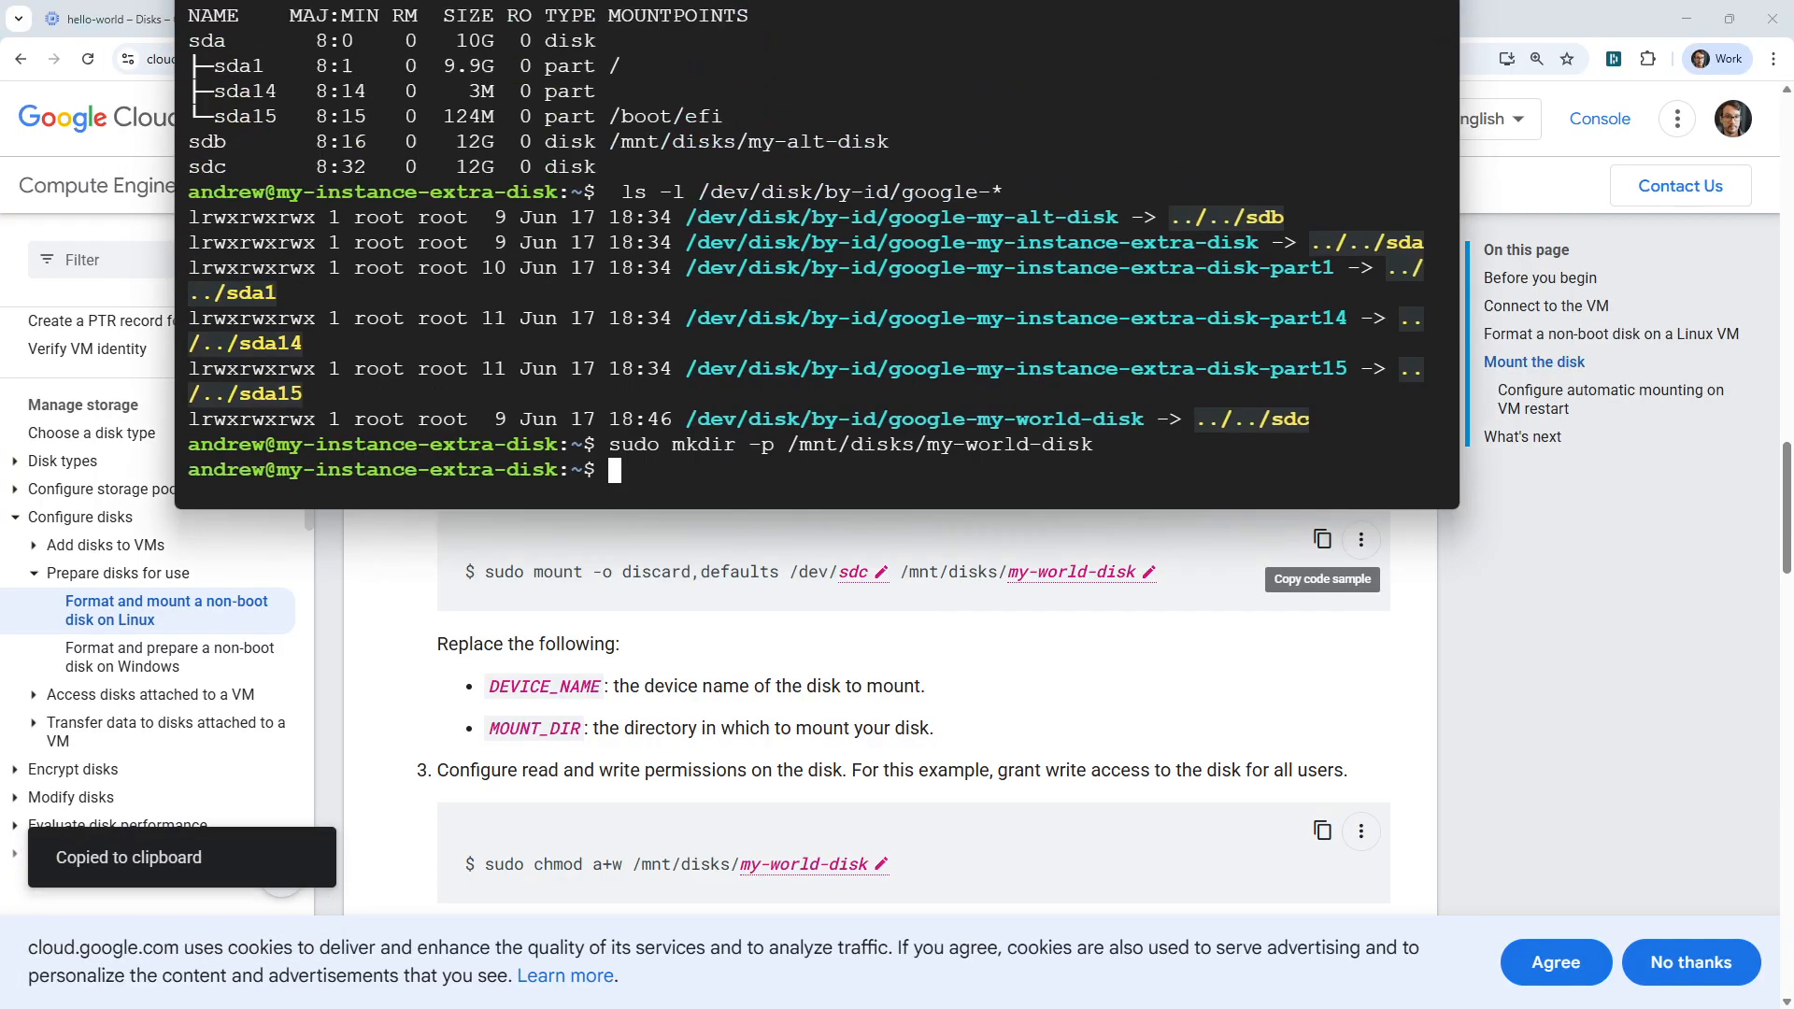
key("ctrl+v")
key("Return")
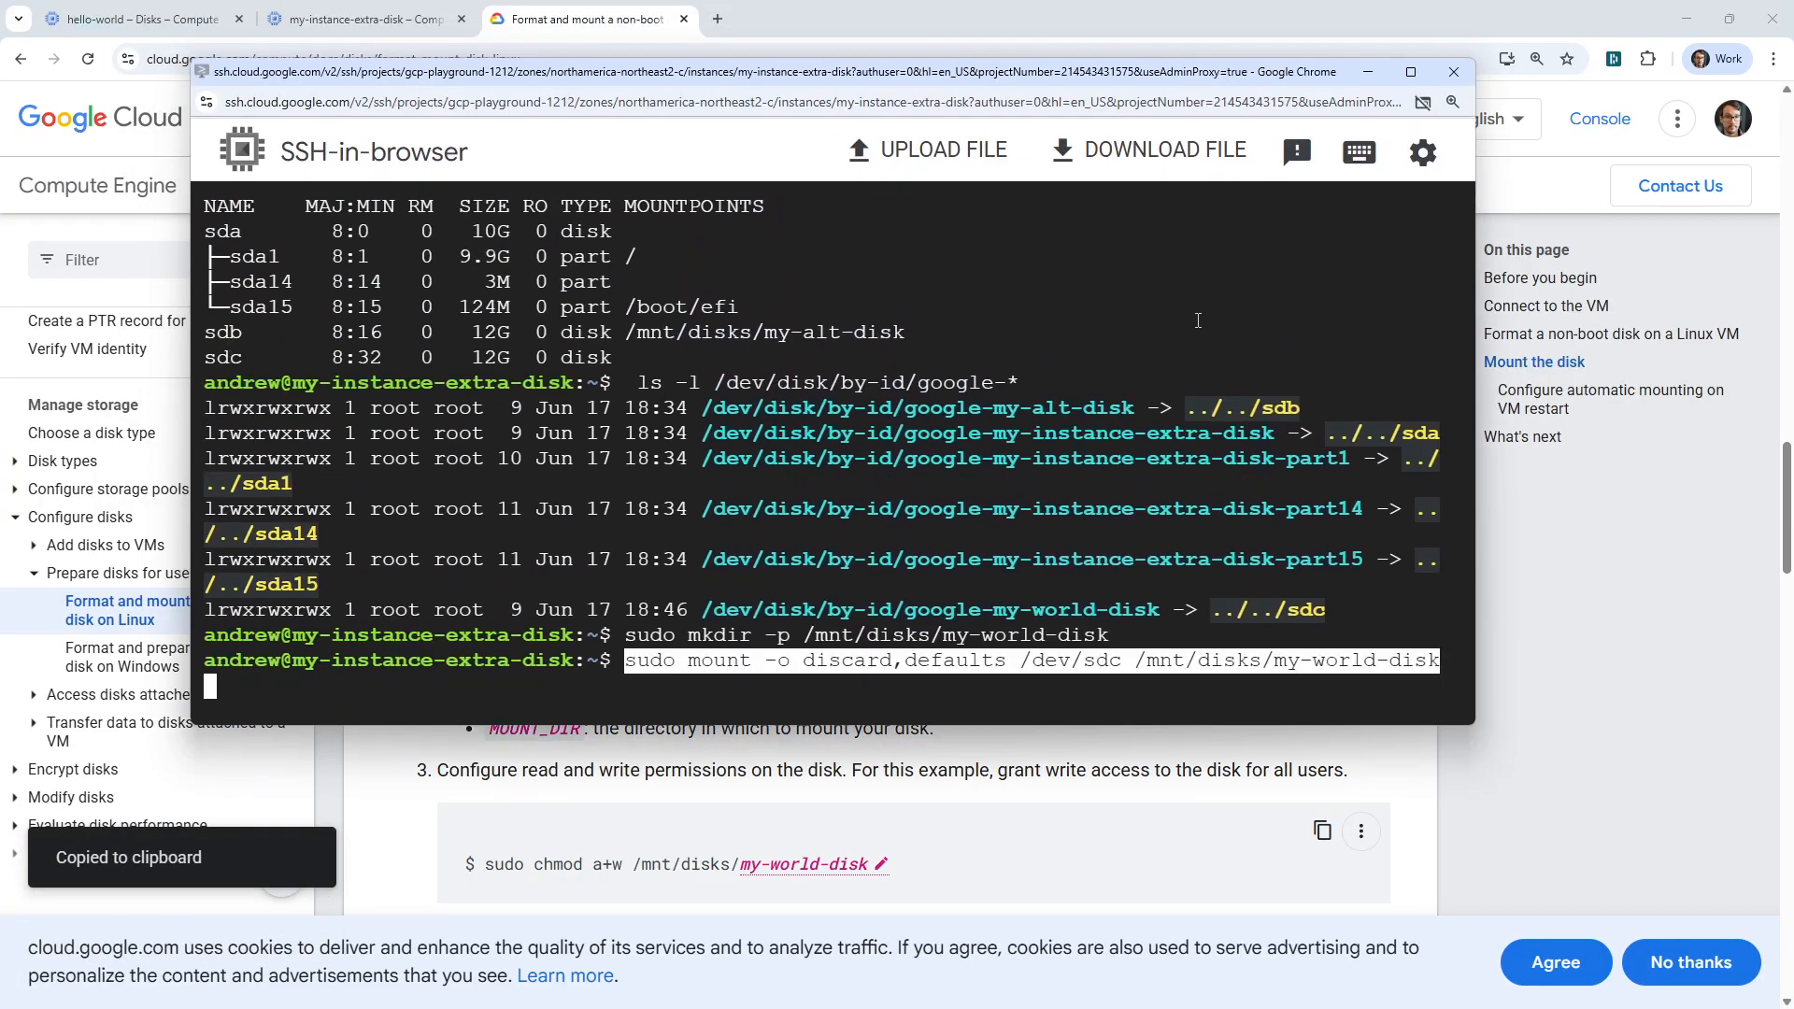
left_click_drag(710, 77, 684, 0)
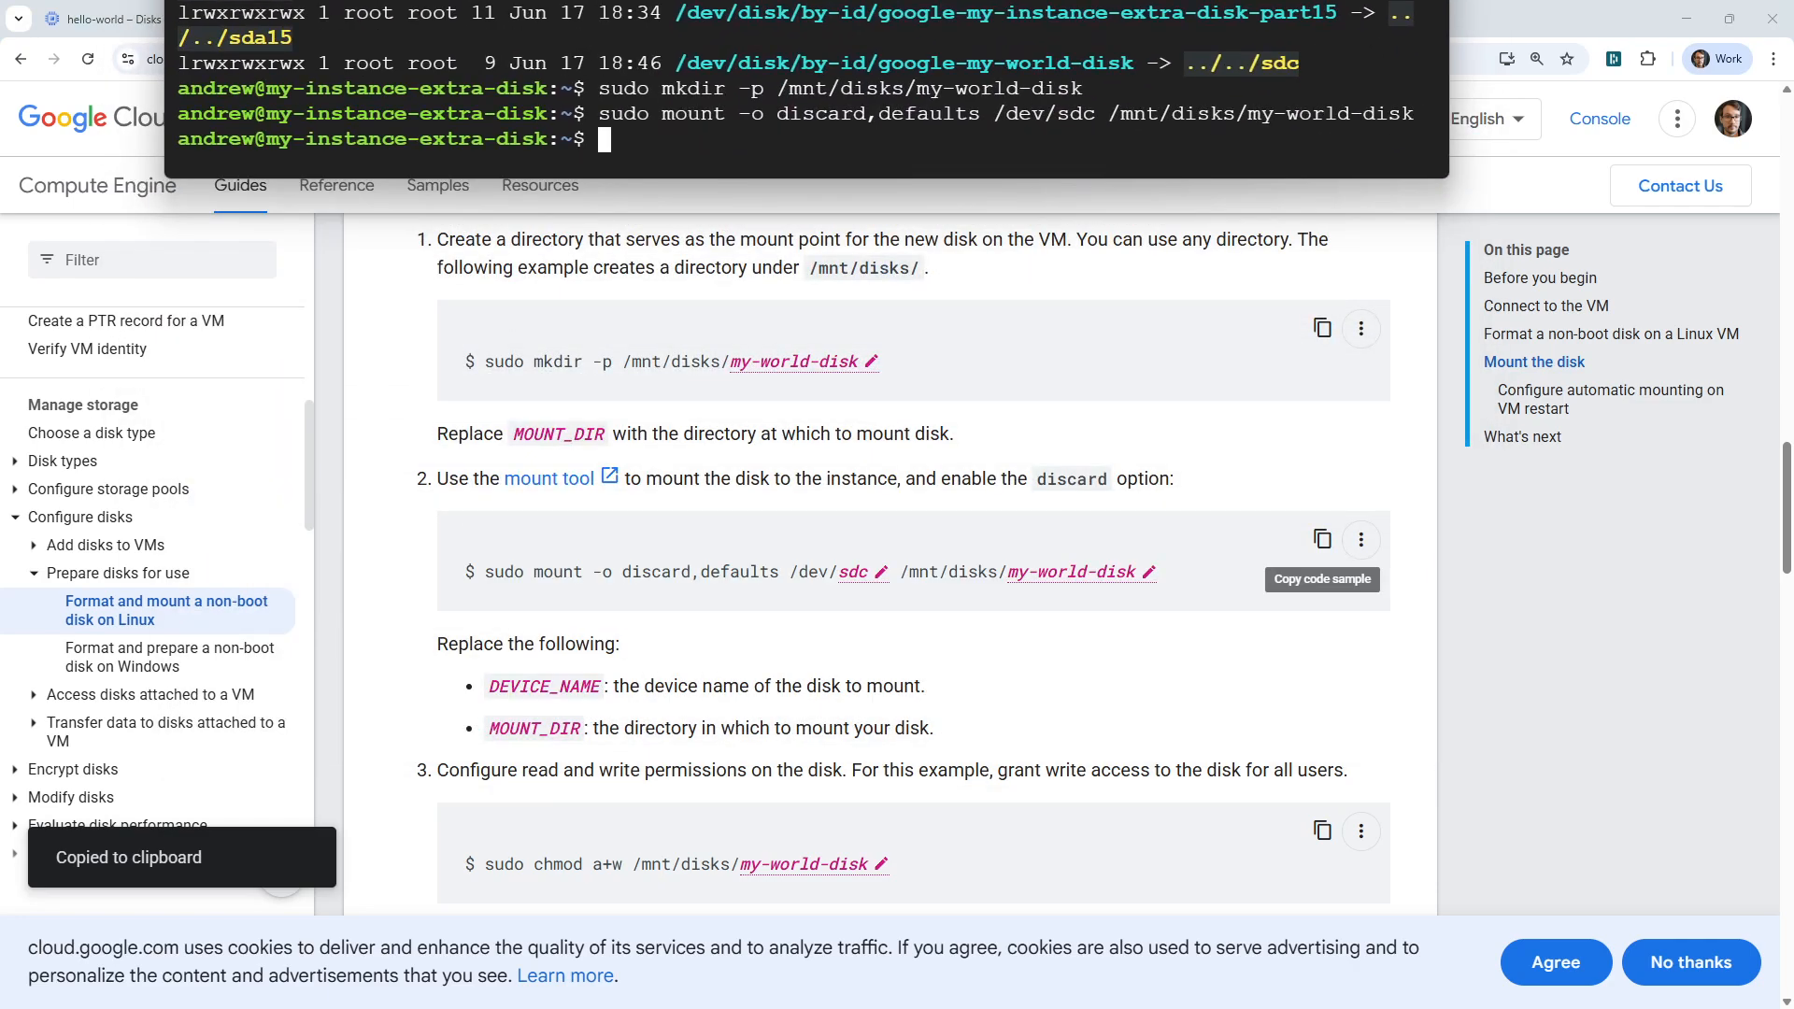
Copy sudo chmod a+w /mnt/disks/my-world-disk from the guide and run it in the SSH session.
scroll(905, 699, "down", 3)
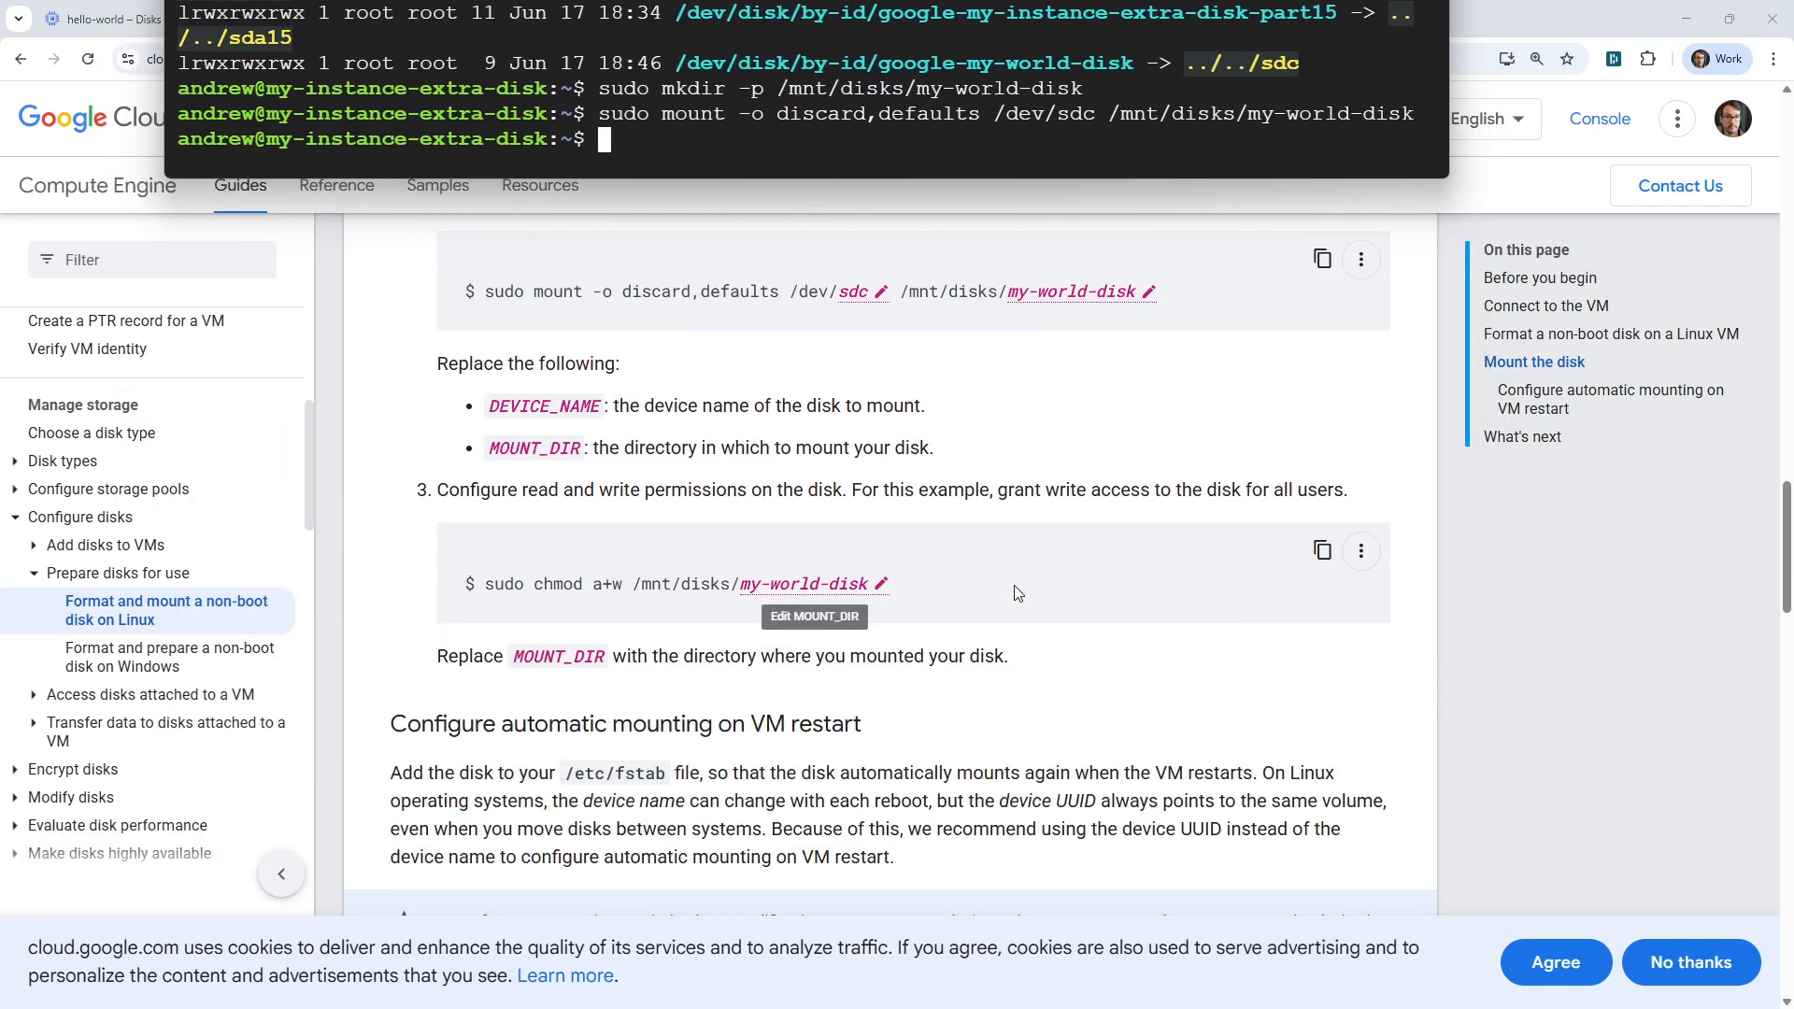
left_click(1322, 550)
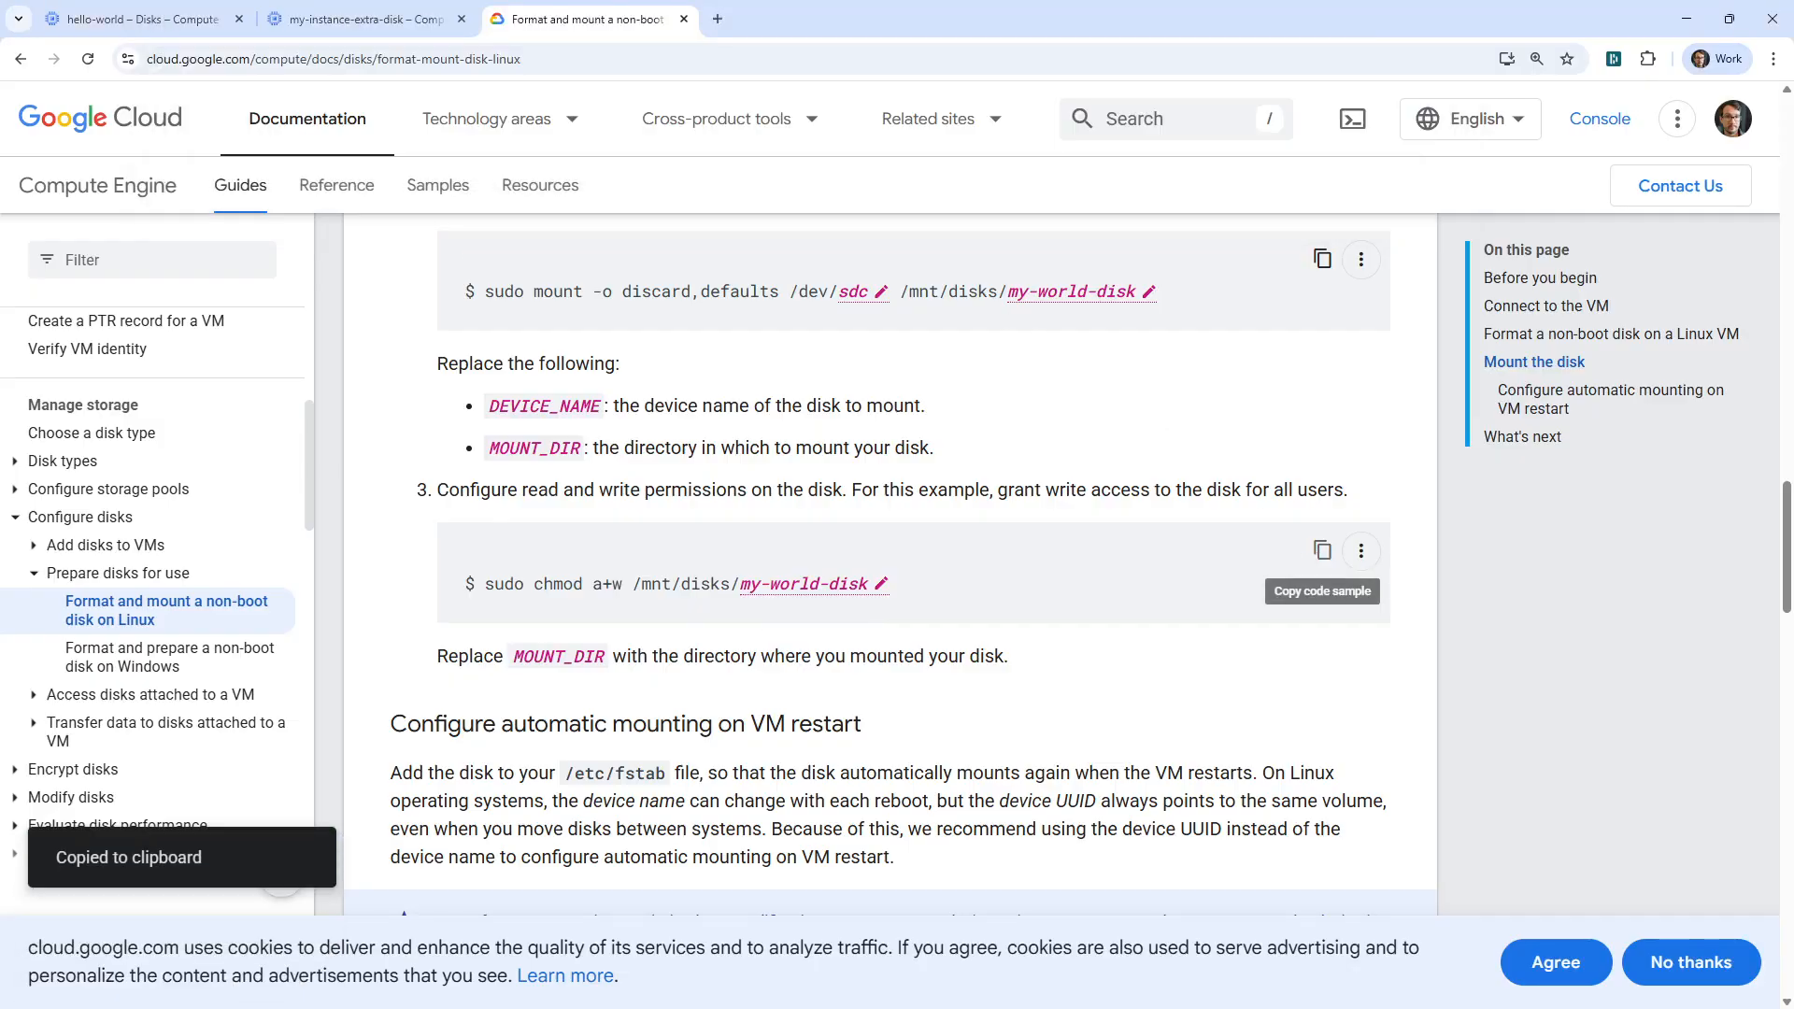
key("alt+Tab")
key("ctrl+v")
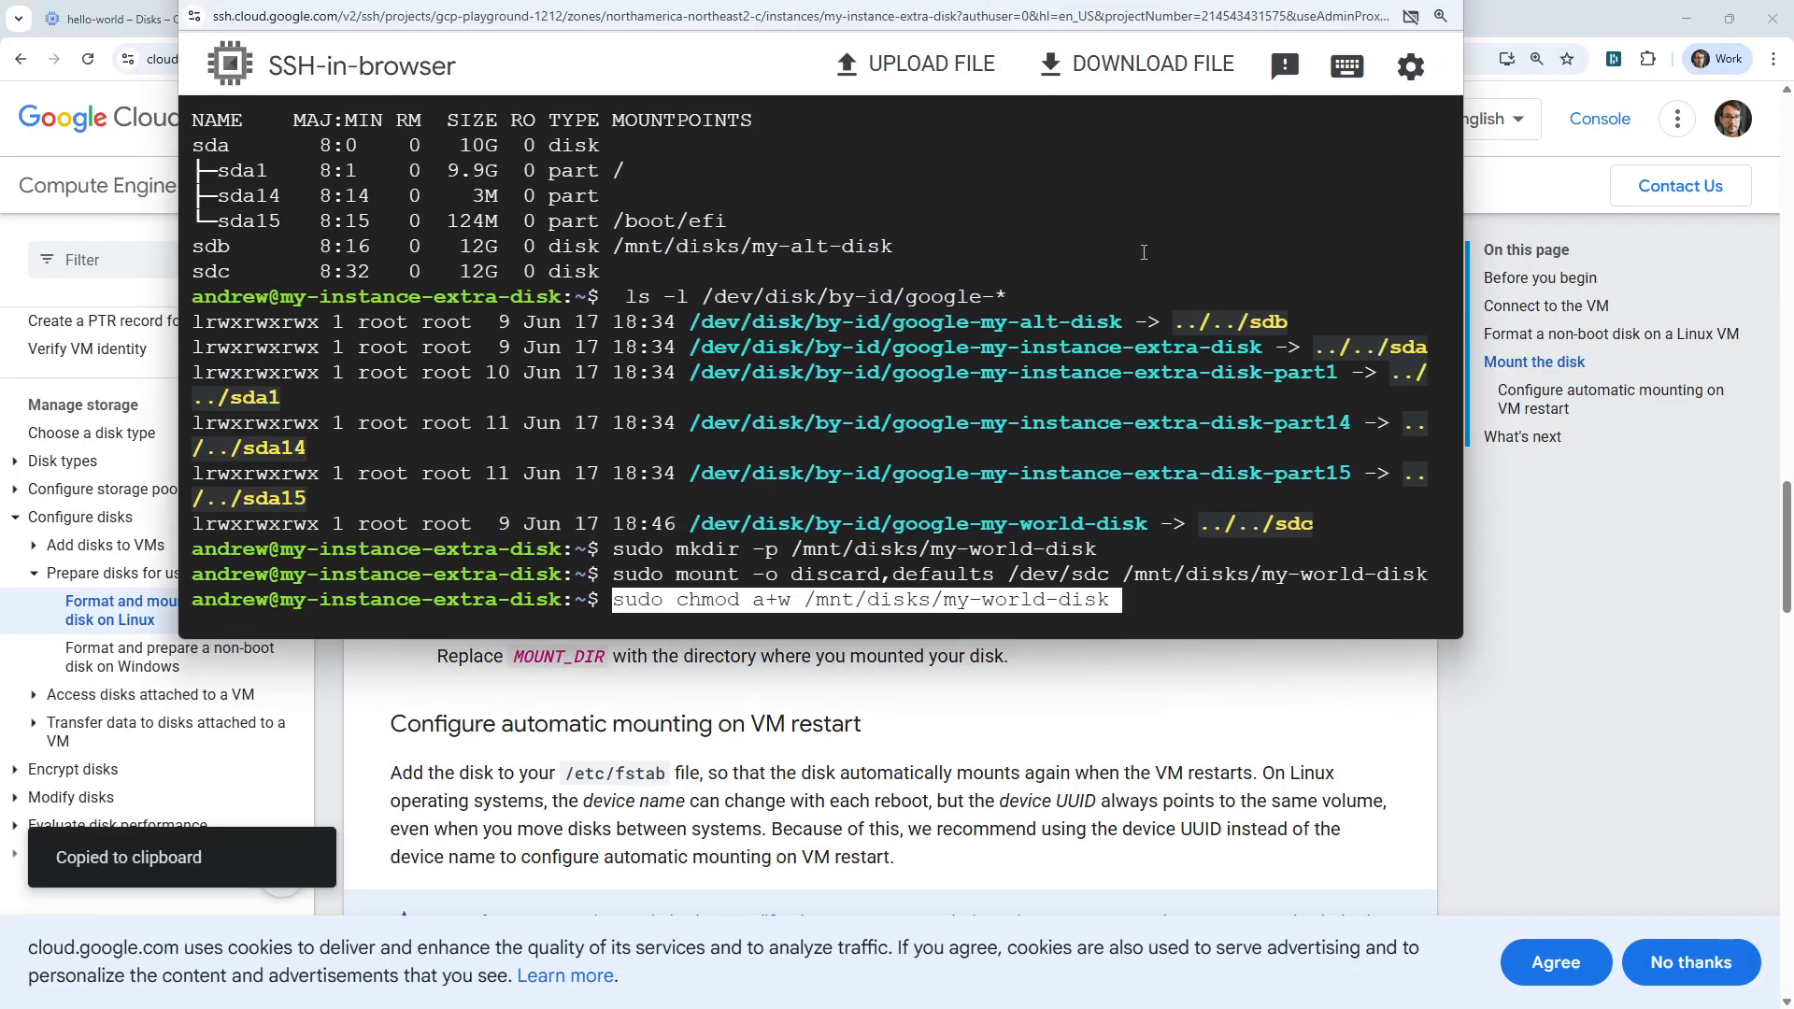
key("Return")
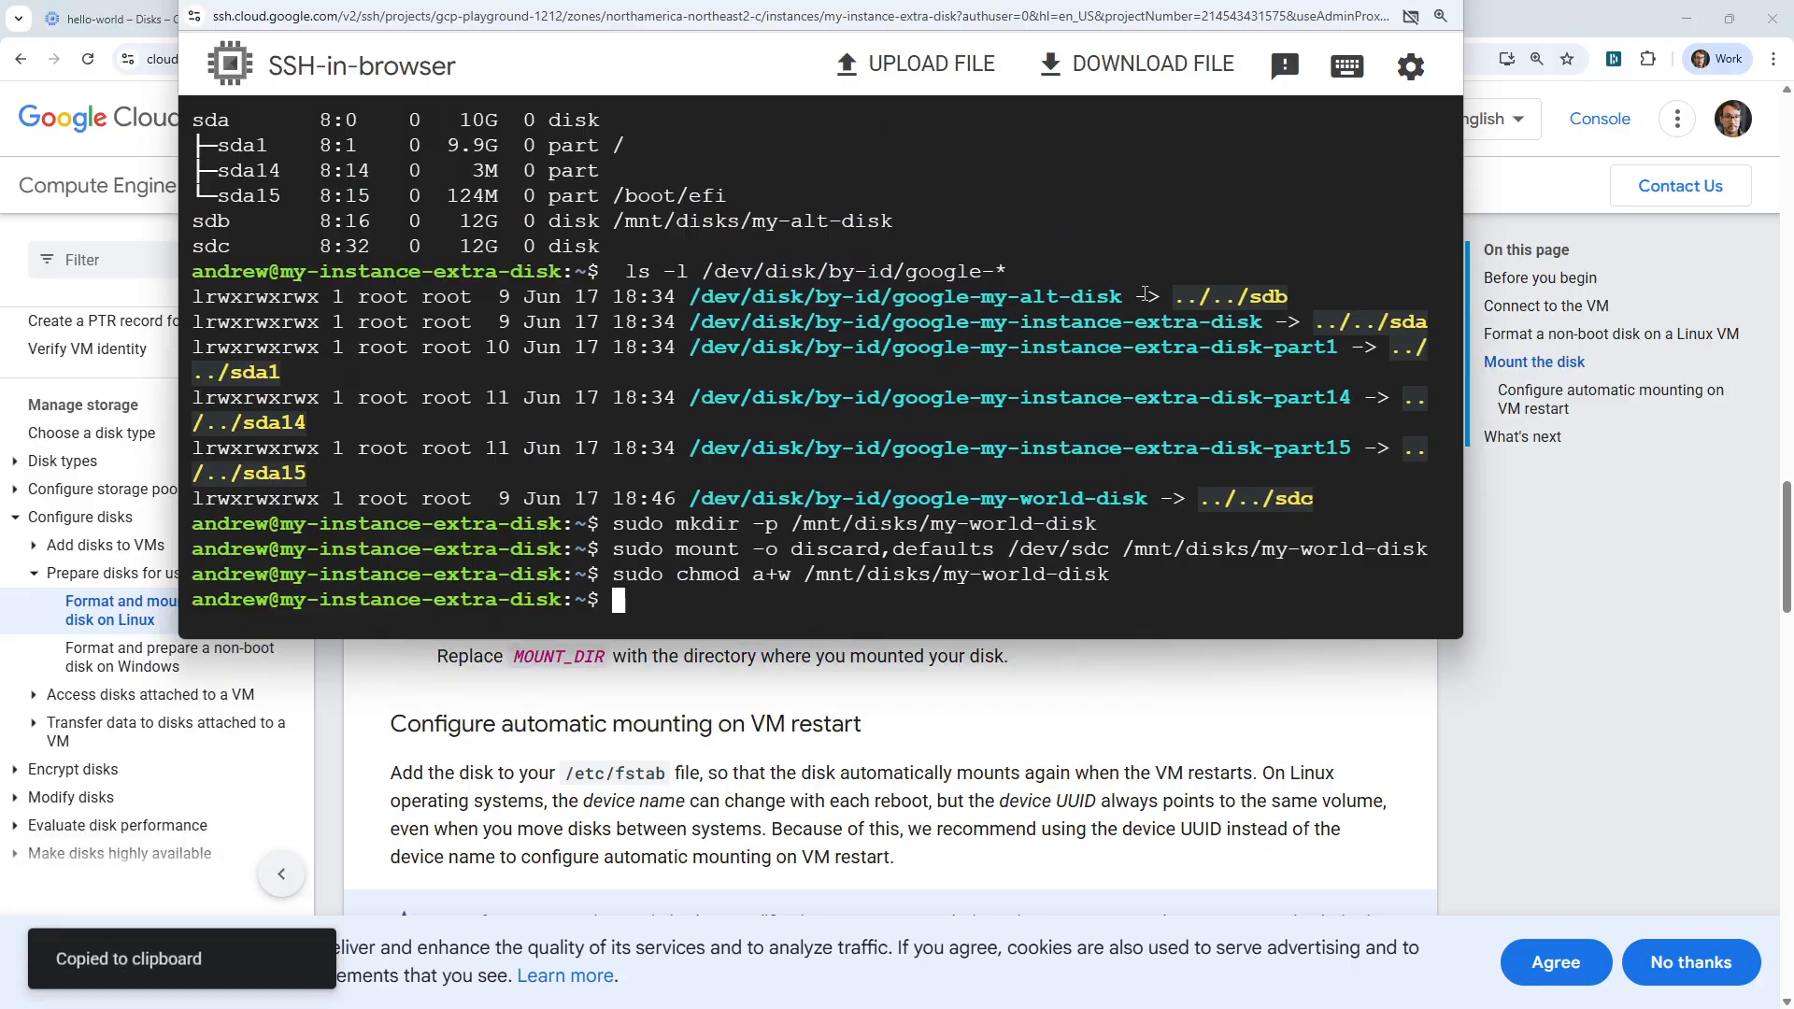
Change to the /mnt/disks/ directory in the SSH session and list its contents.
type("cd /mn")
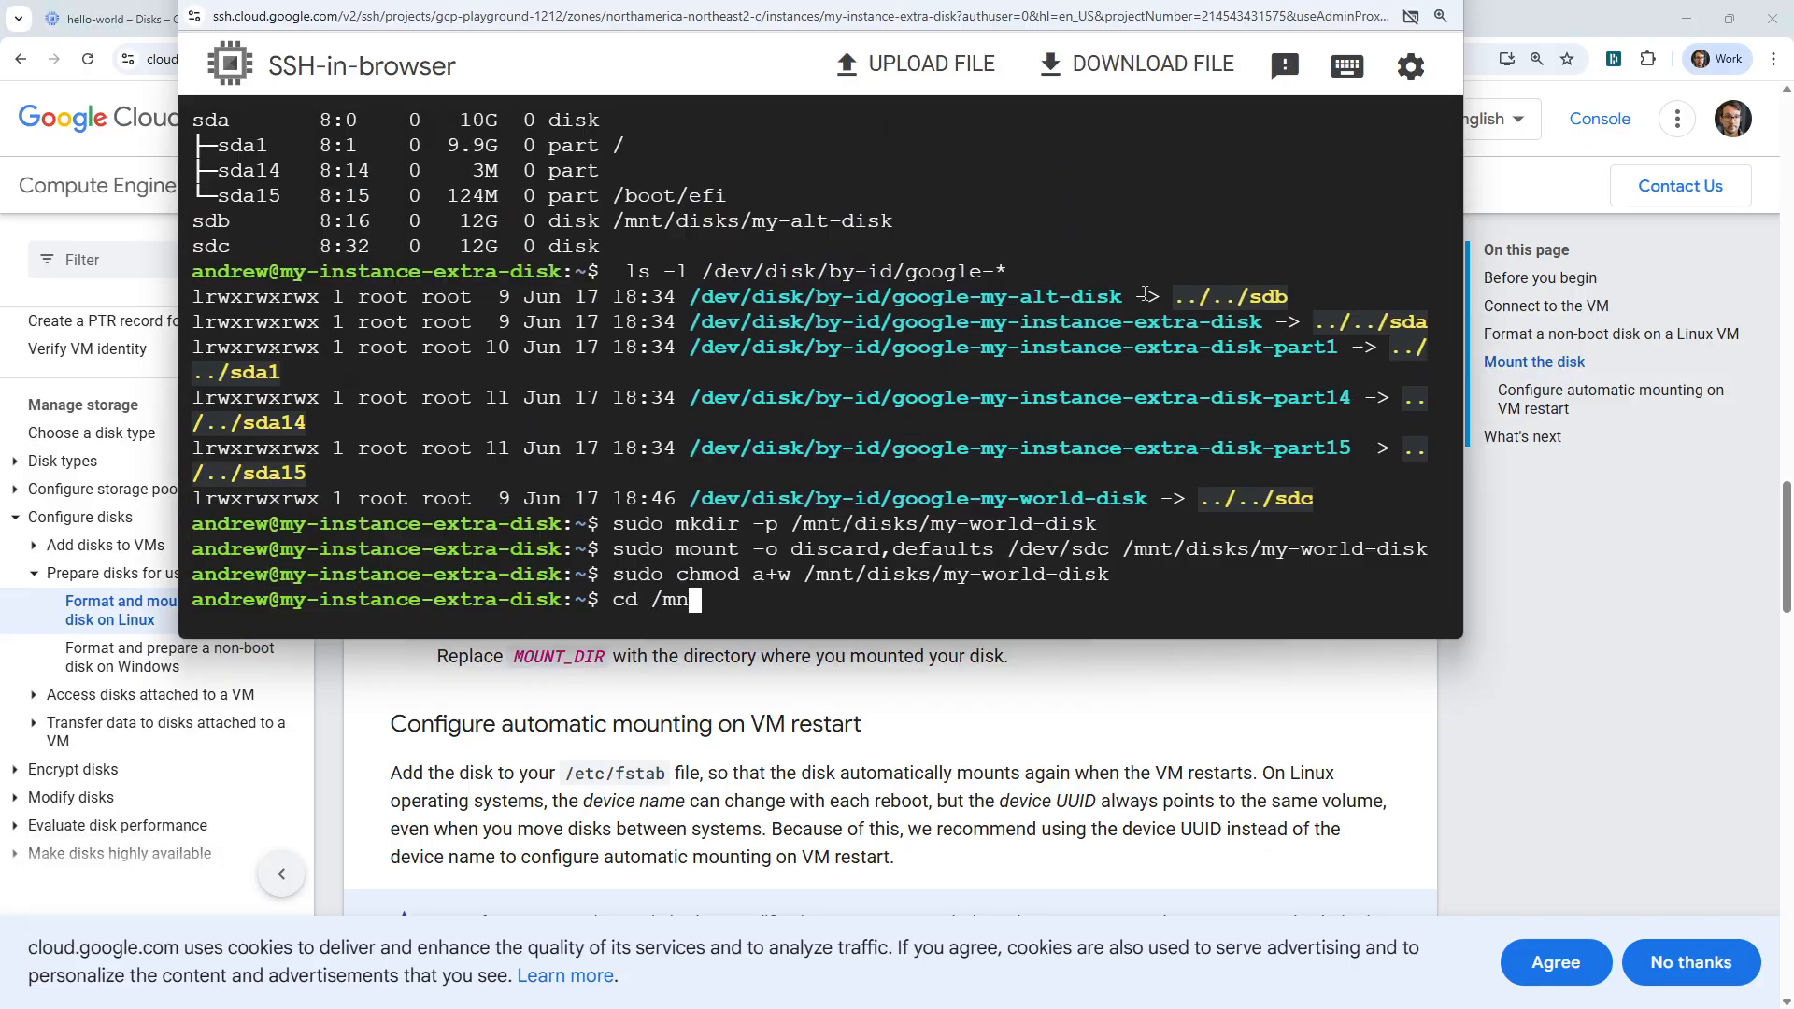
type("t/d")
key("Tab")
key("Return")
type("ls")
key("Return")
Enter the my-world-disk directory and list its files.
type("cd m")
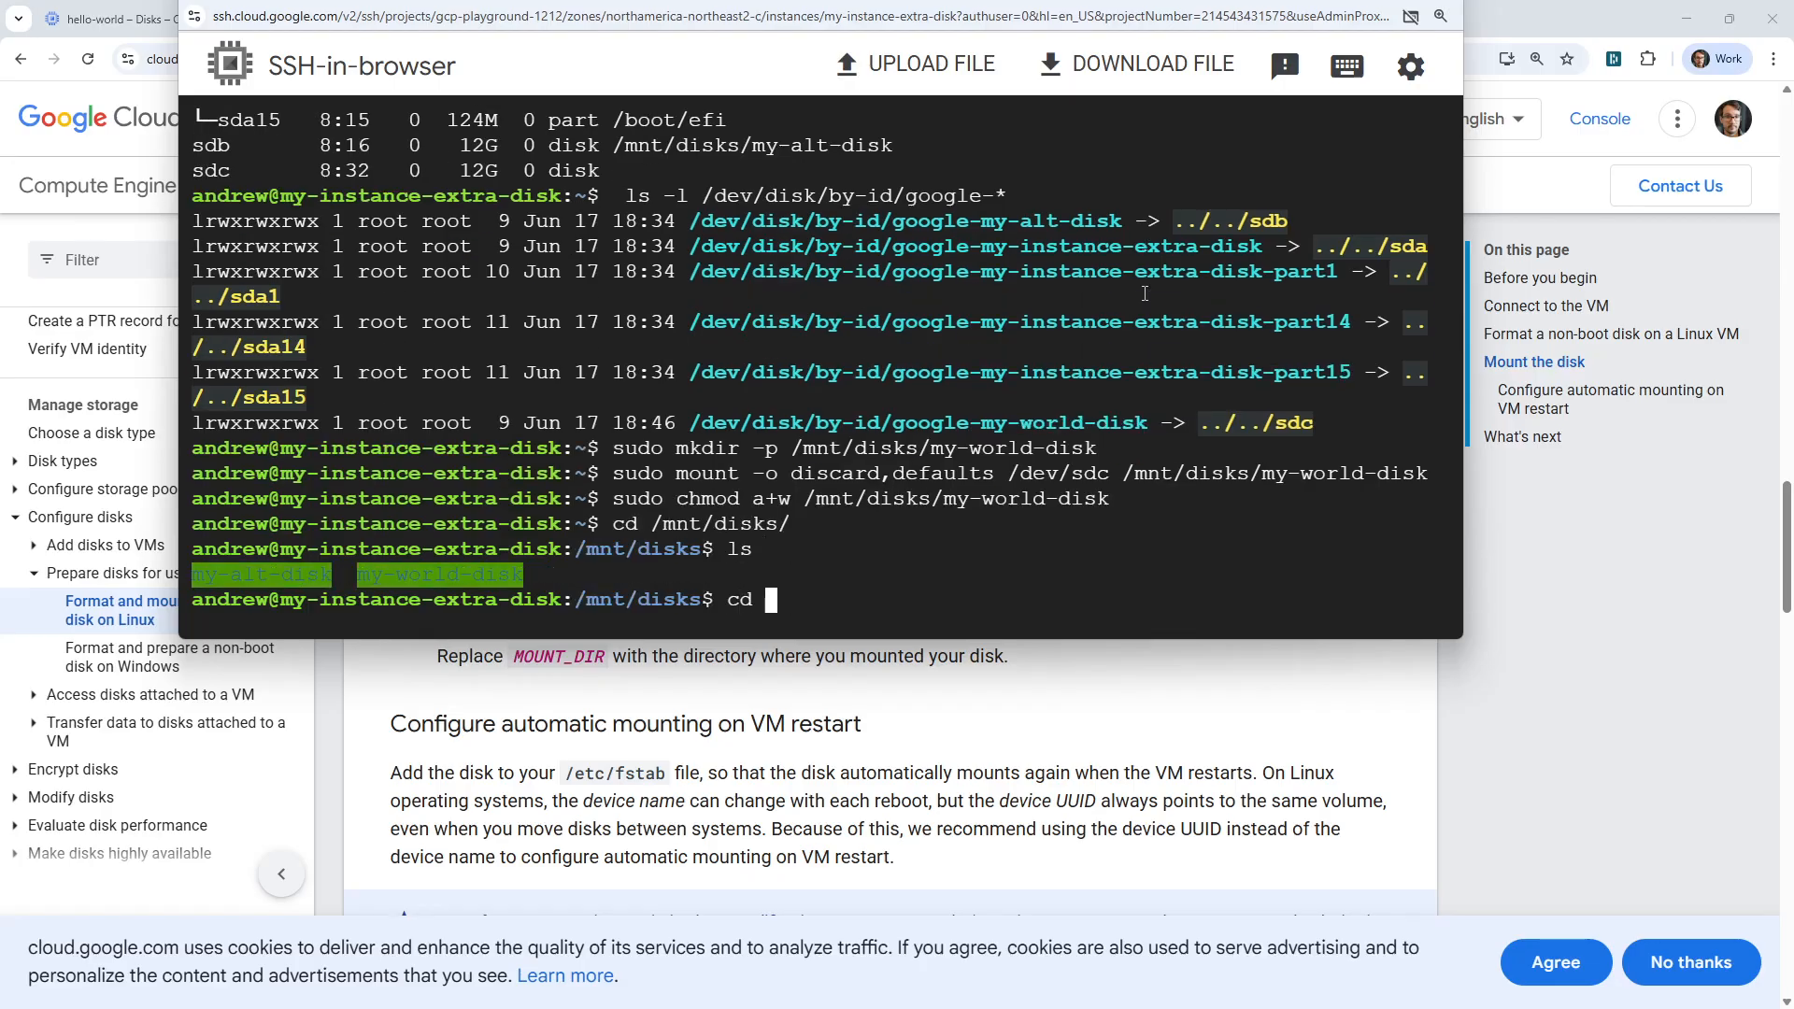
key("Tab")
type("w")
key("Tab")
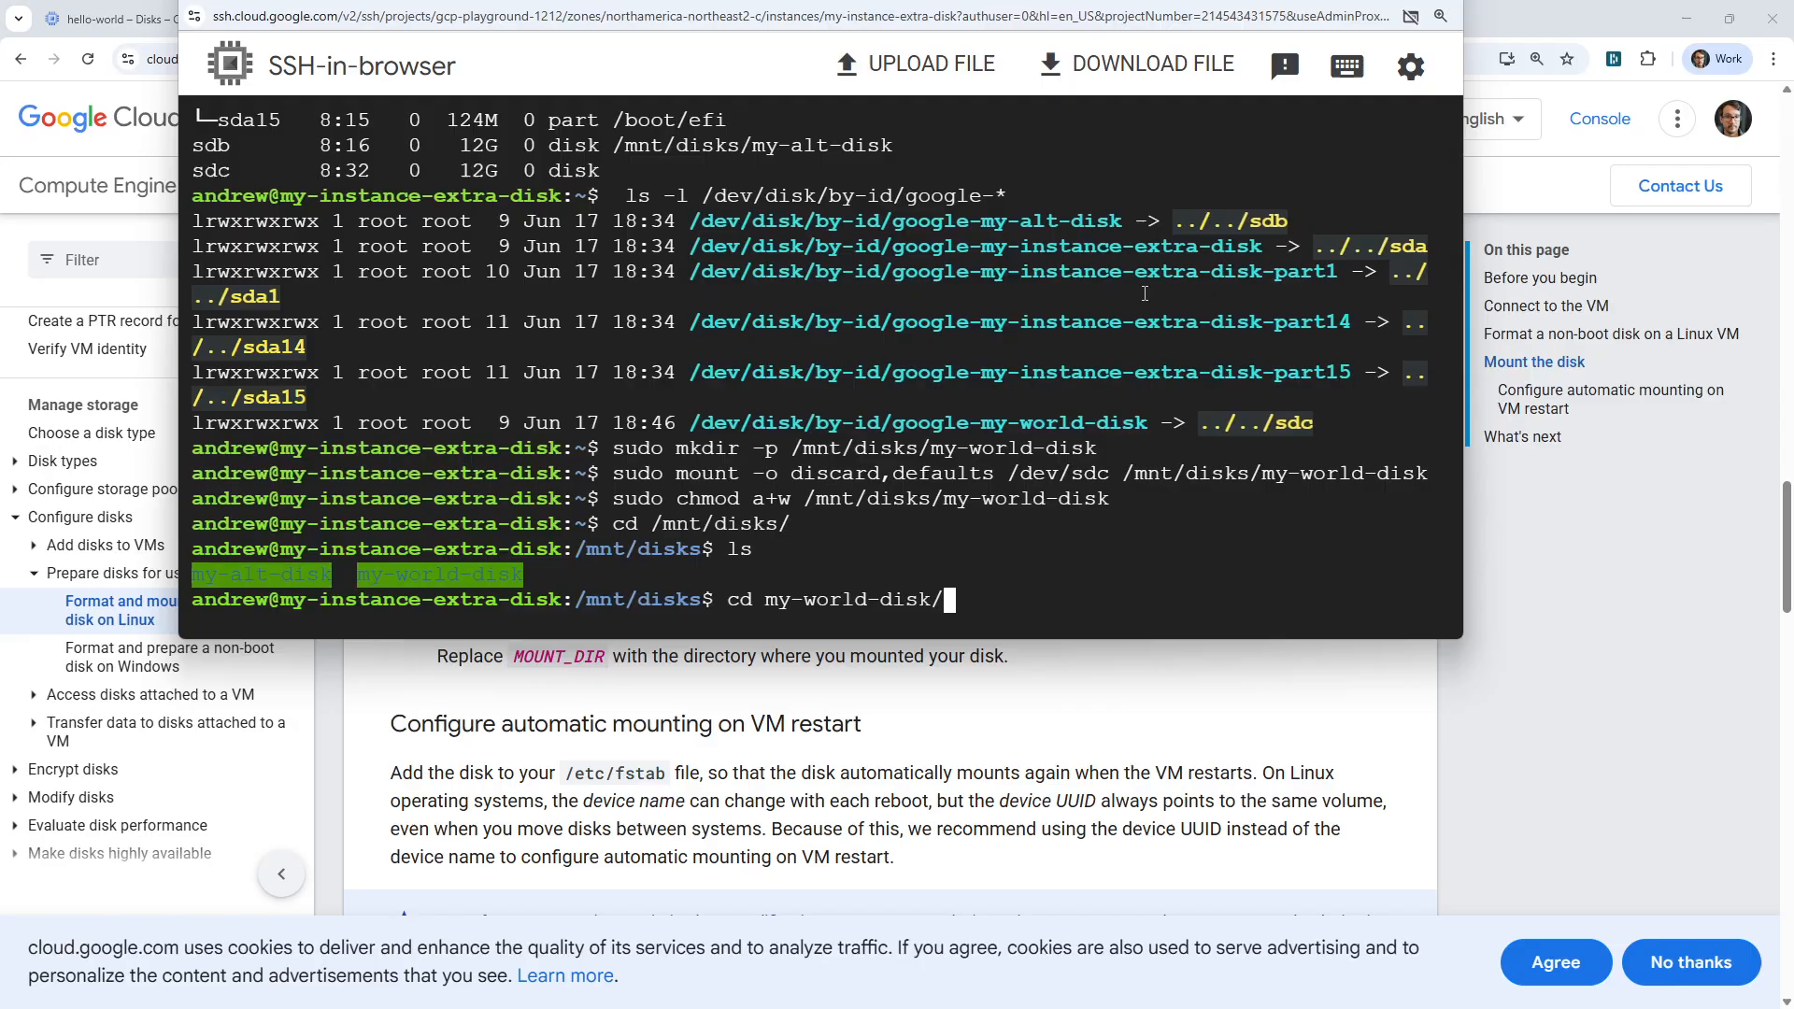
key("Return")
type("ls")
key("Return")
Print the contents of hello.txt on my-world-disk with cat.
type("cat h")
key("Tab")
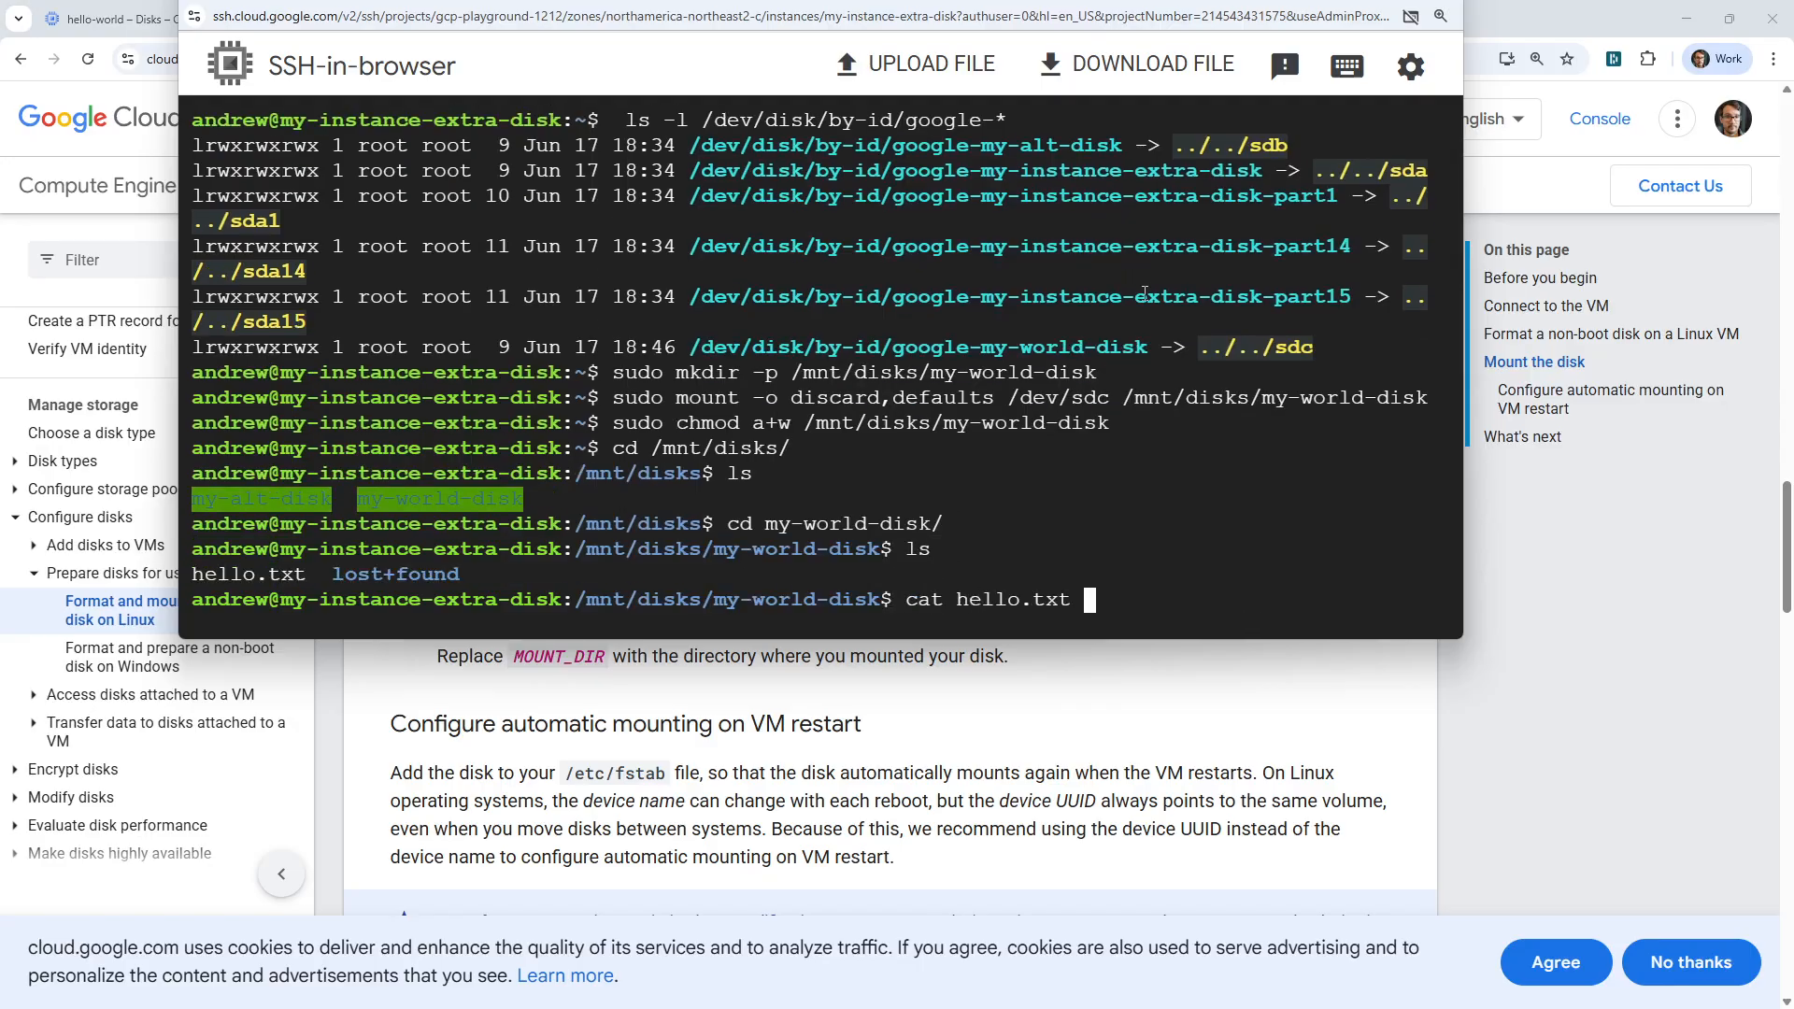
key("Return")
Go back up to /mnt/disks and list the mounted disk directories again.
type("cd ..")
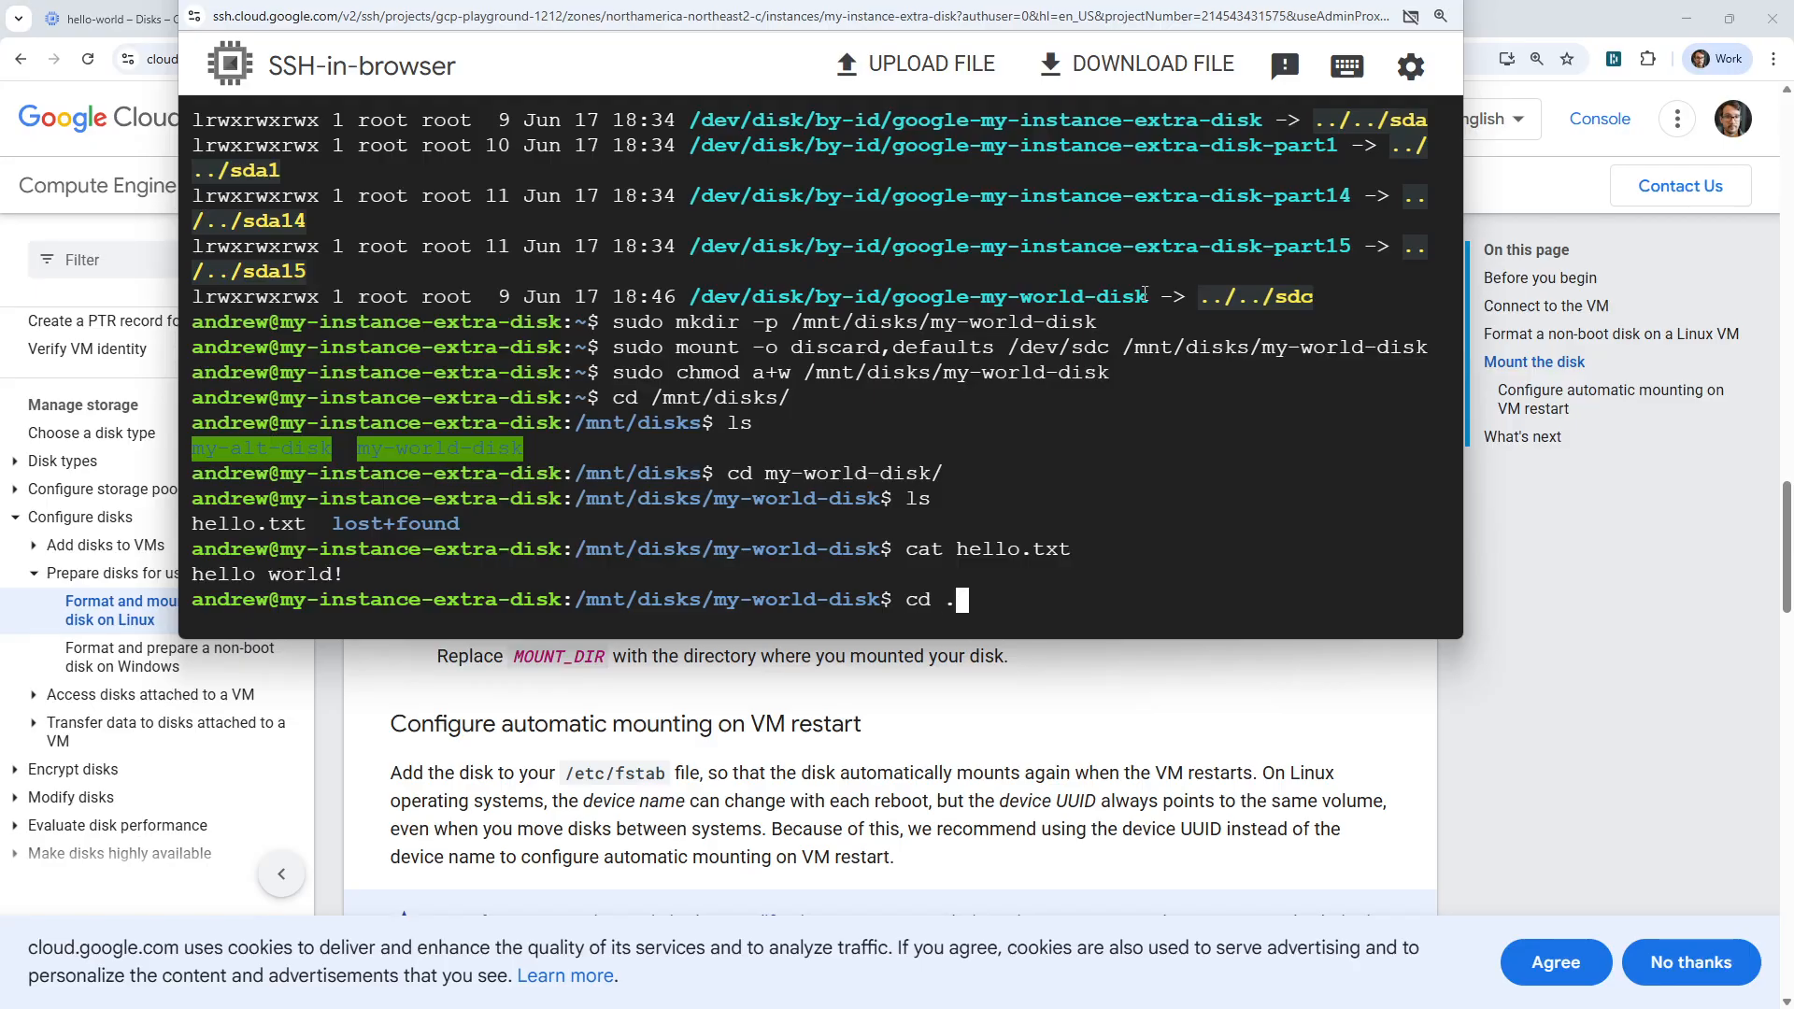
key("Return")
type("ls")
key("Return")
Enter the my-alt-disk directory and list its files.
type("cd m")
key("Tab")
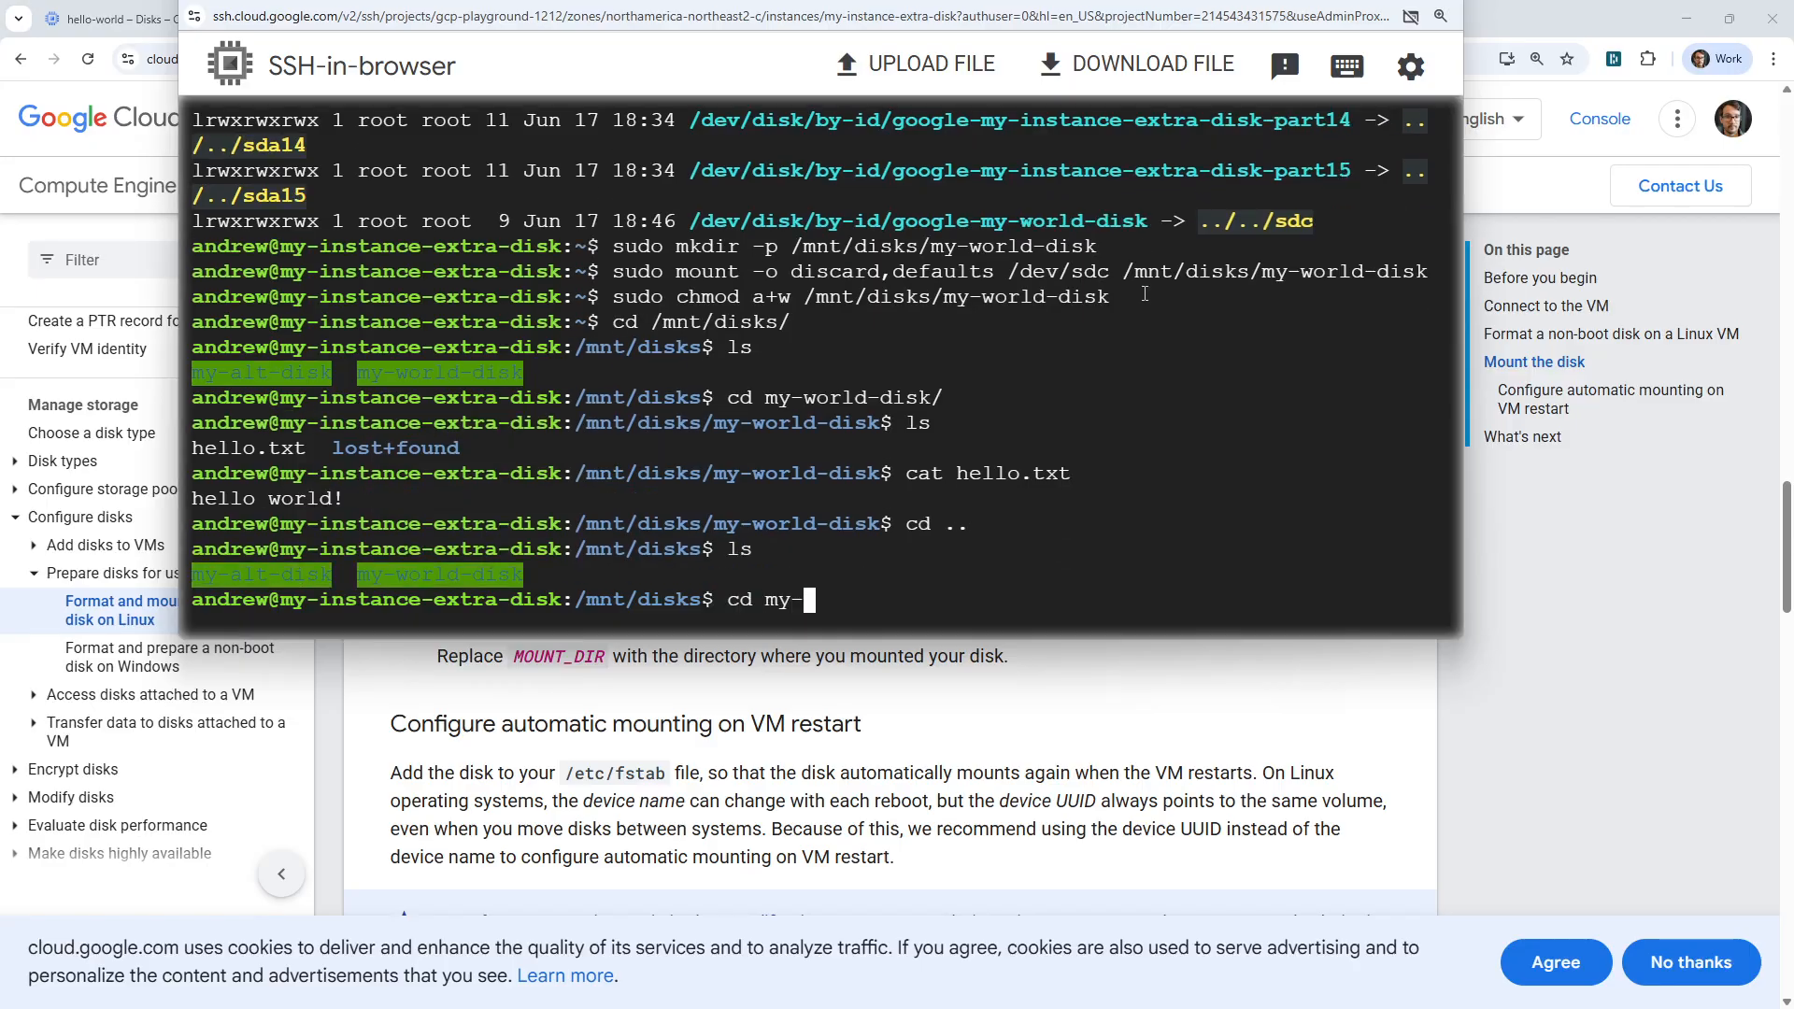
type("a")
key("Tab")
key("Return")
type("ls")
key("Return")
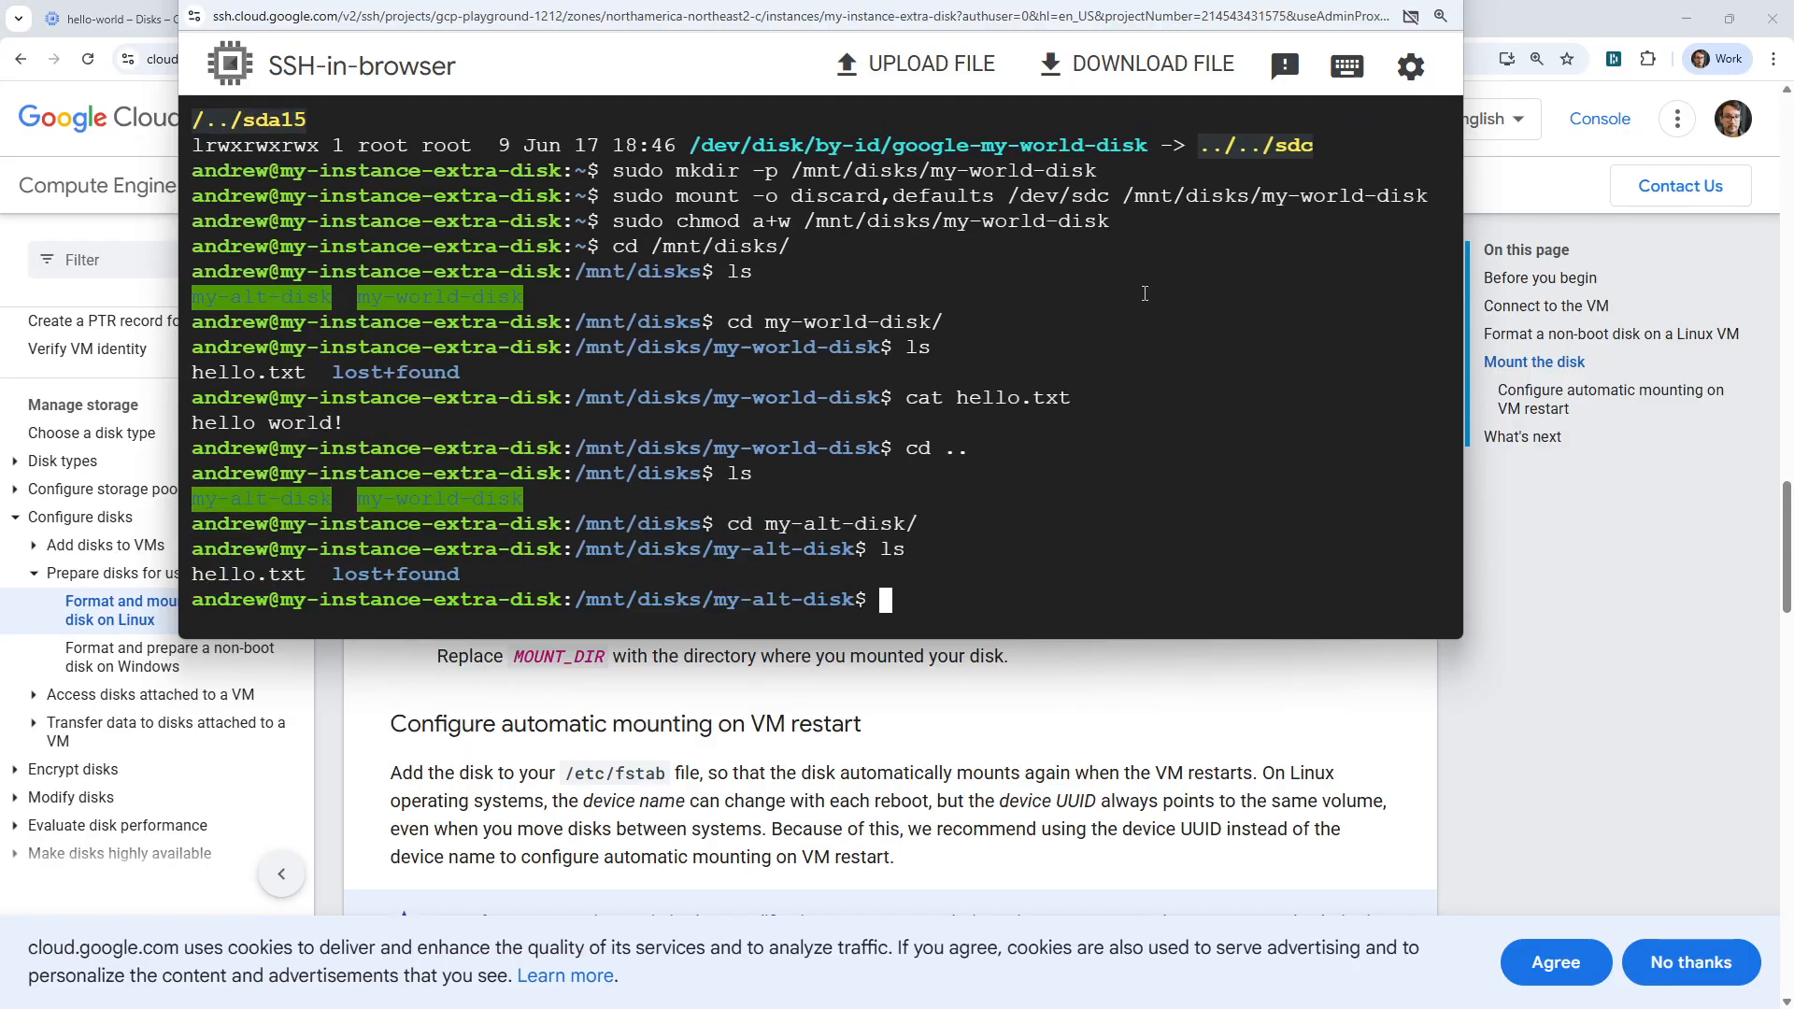
Print the contents of hello.txt on my-alt-disk with cat and return to the parent directory.
type("cat h")
key("Tab")
key("Return")
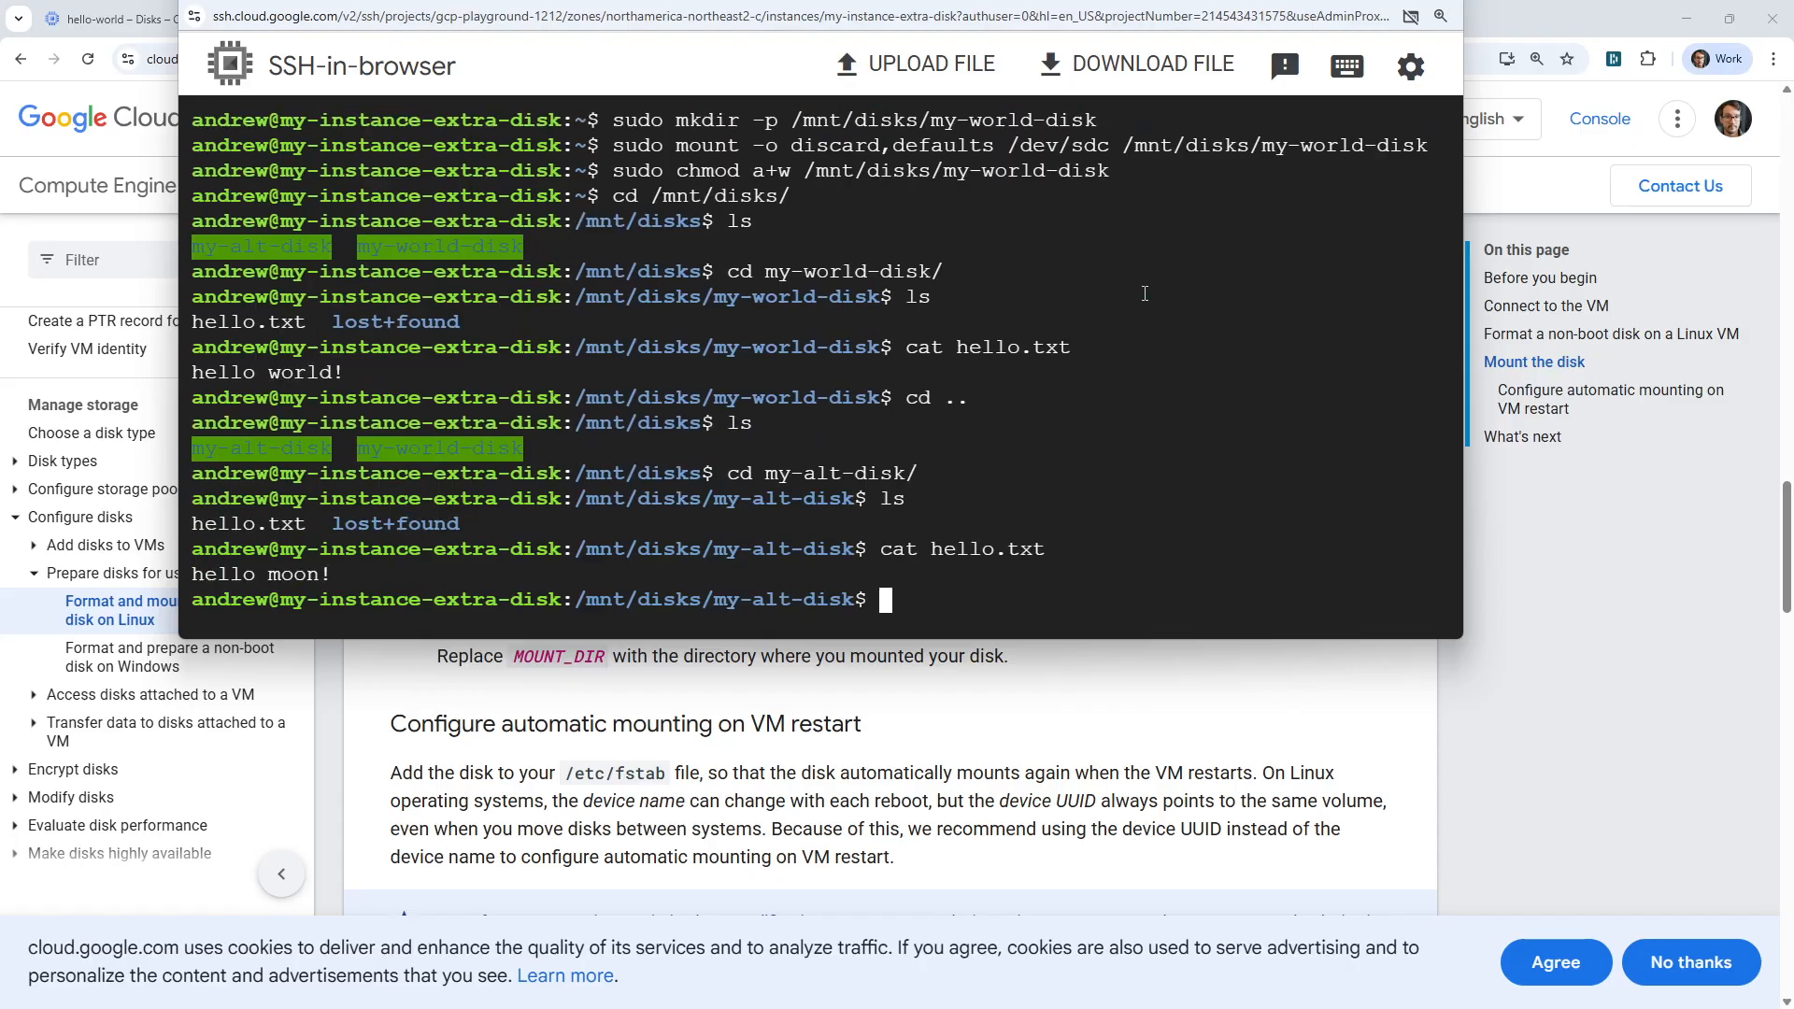
type("cd ..")
key("Return")
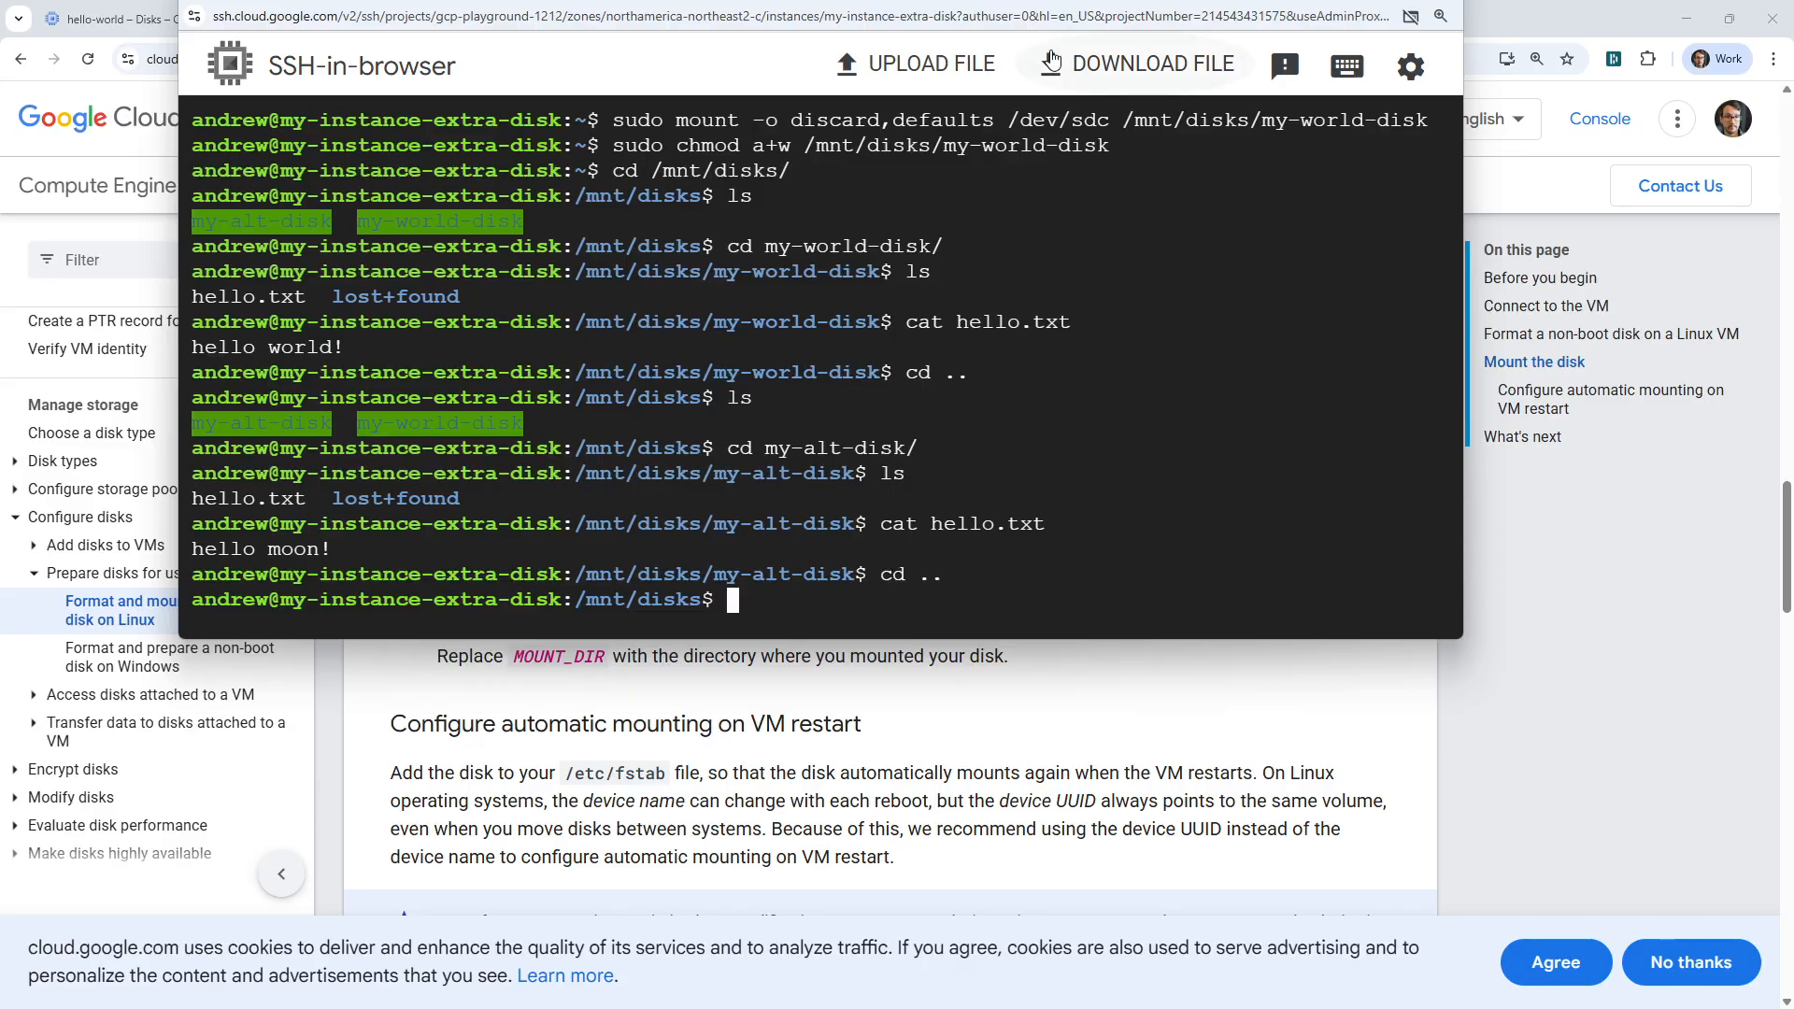
Look over the guide's section on automatic mounting at VM restart, and return to the console's Disks list.
key("alt+Tab")
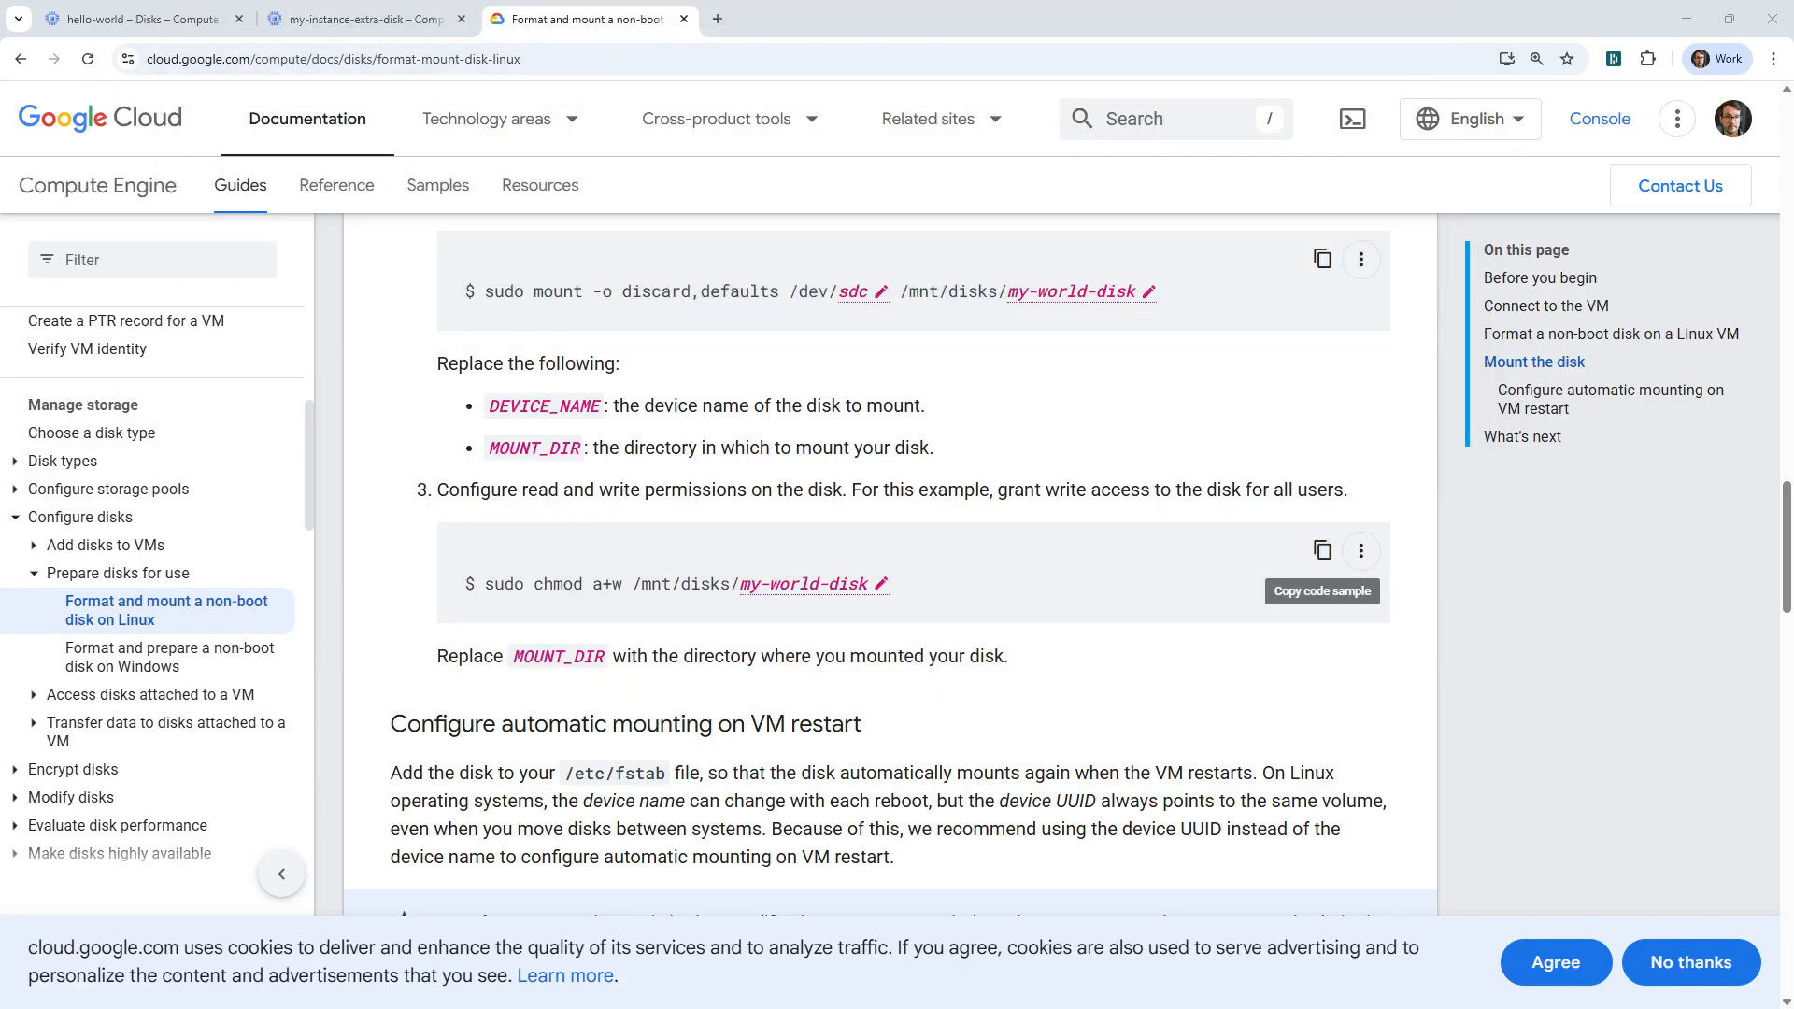
scroll(955, 448, "down", 7)
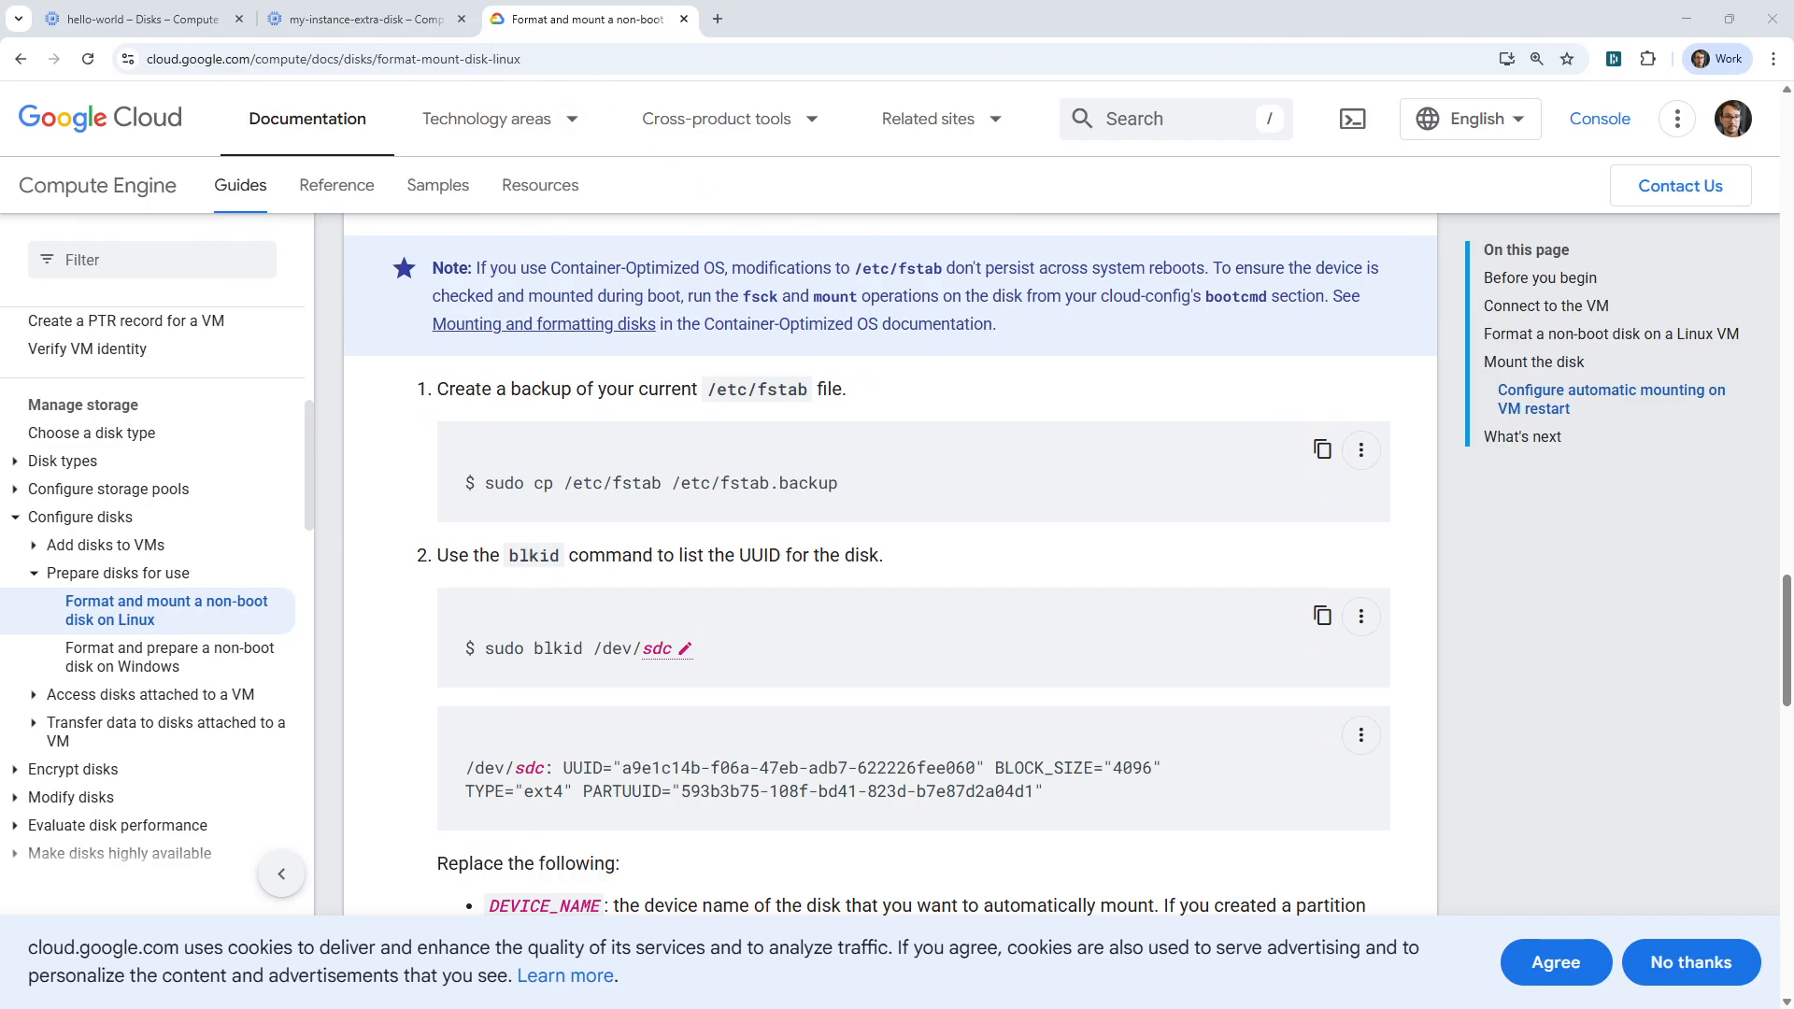
key("alt+Tab")
left_click_drag(1146, 67, 1106, 101)
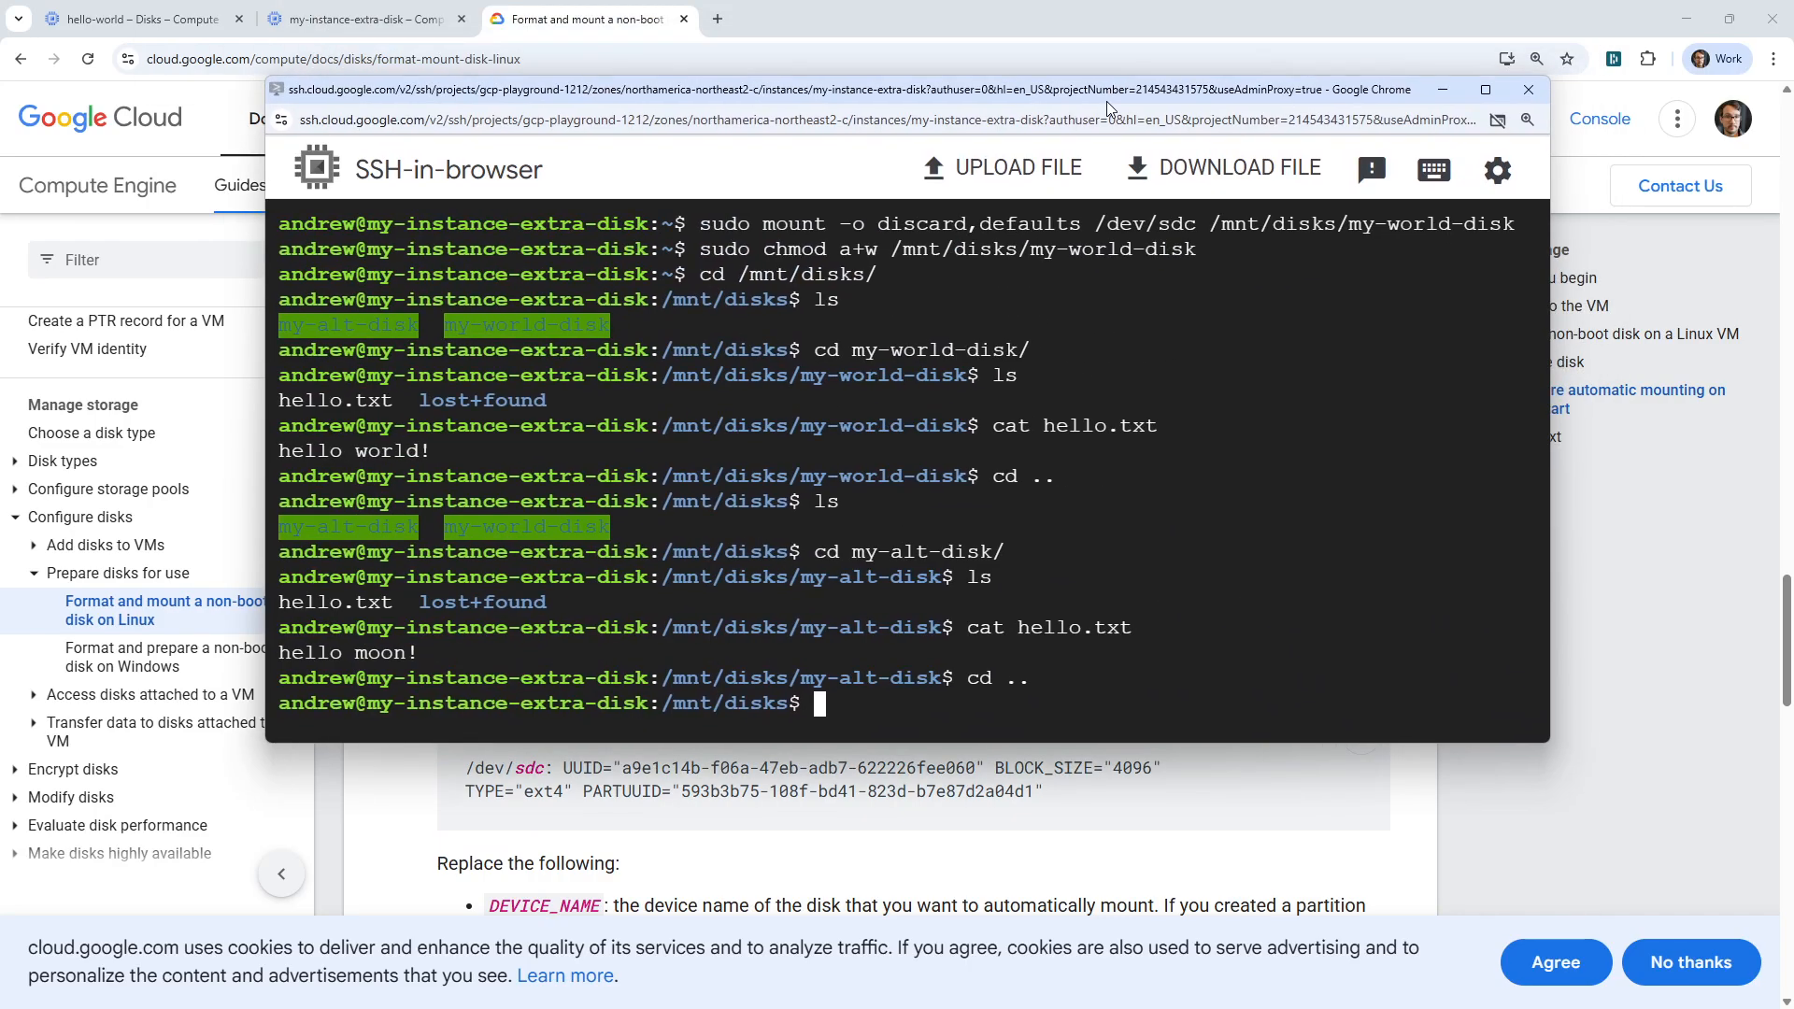
key("alt+Tab")
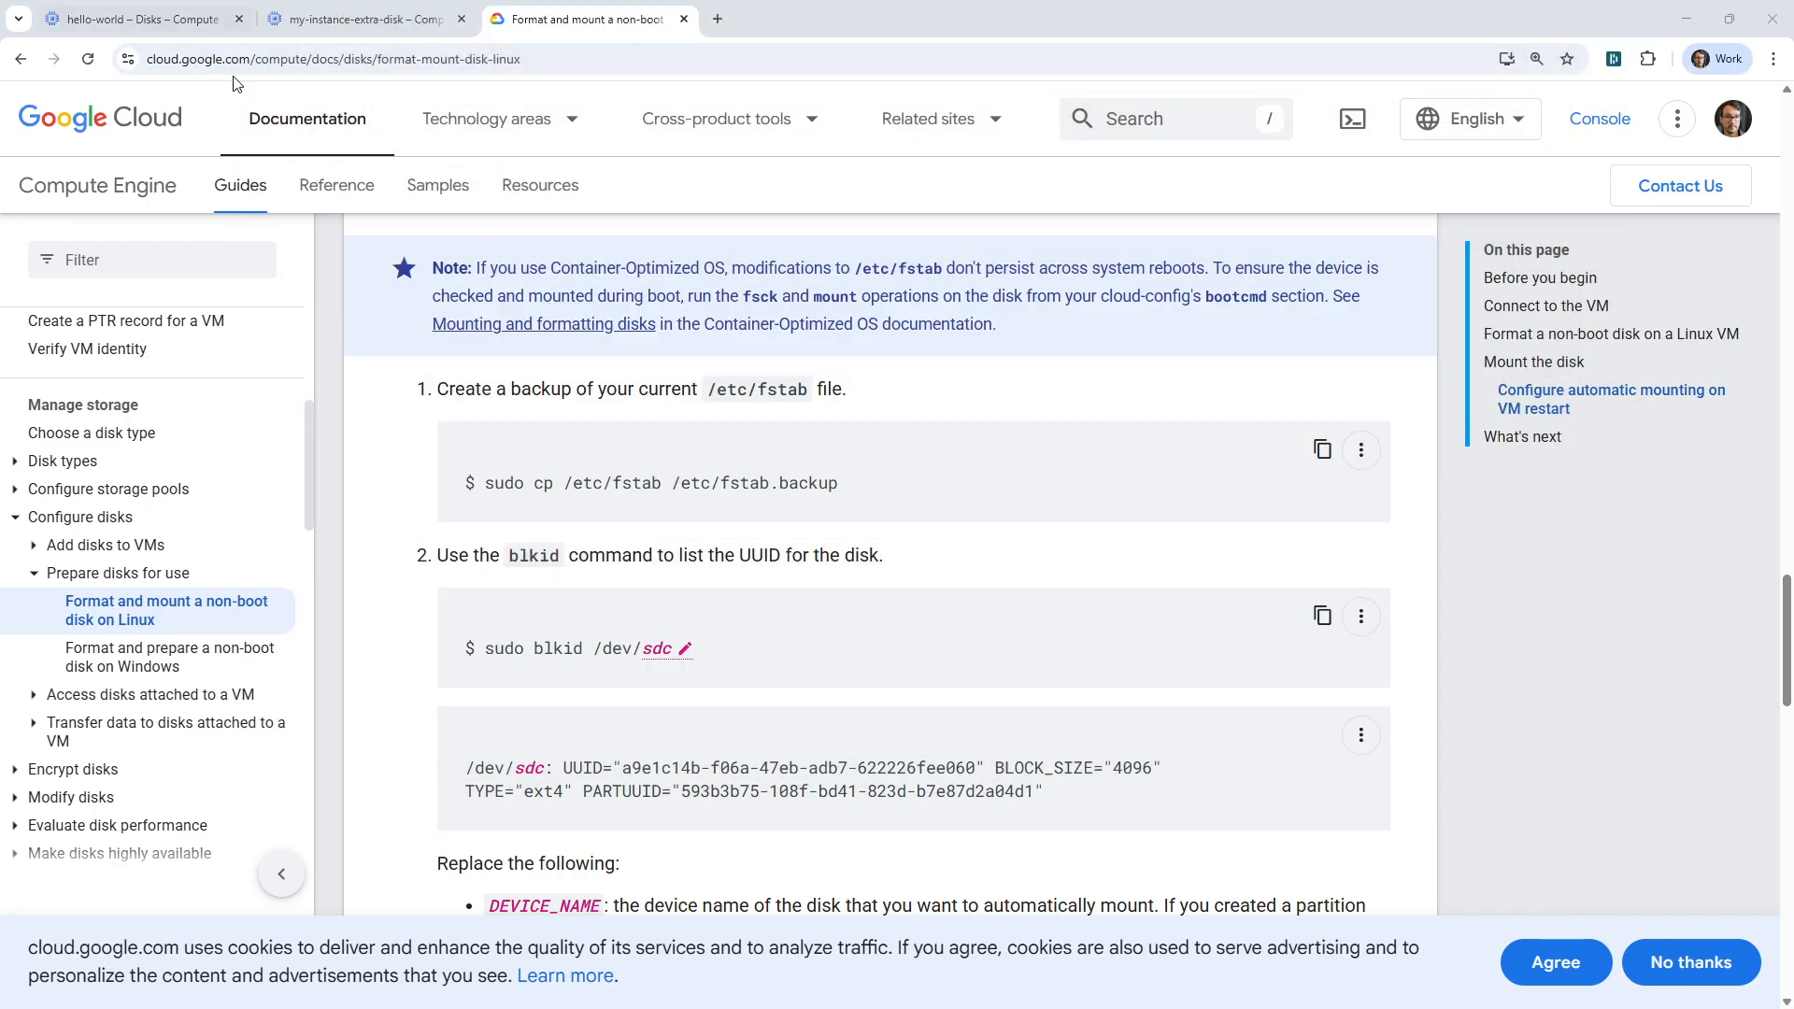
left_click(165, 26)
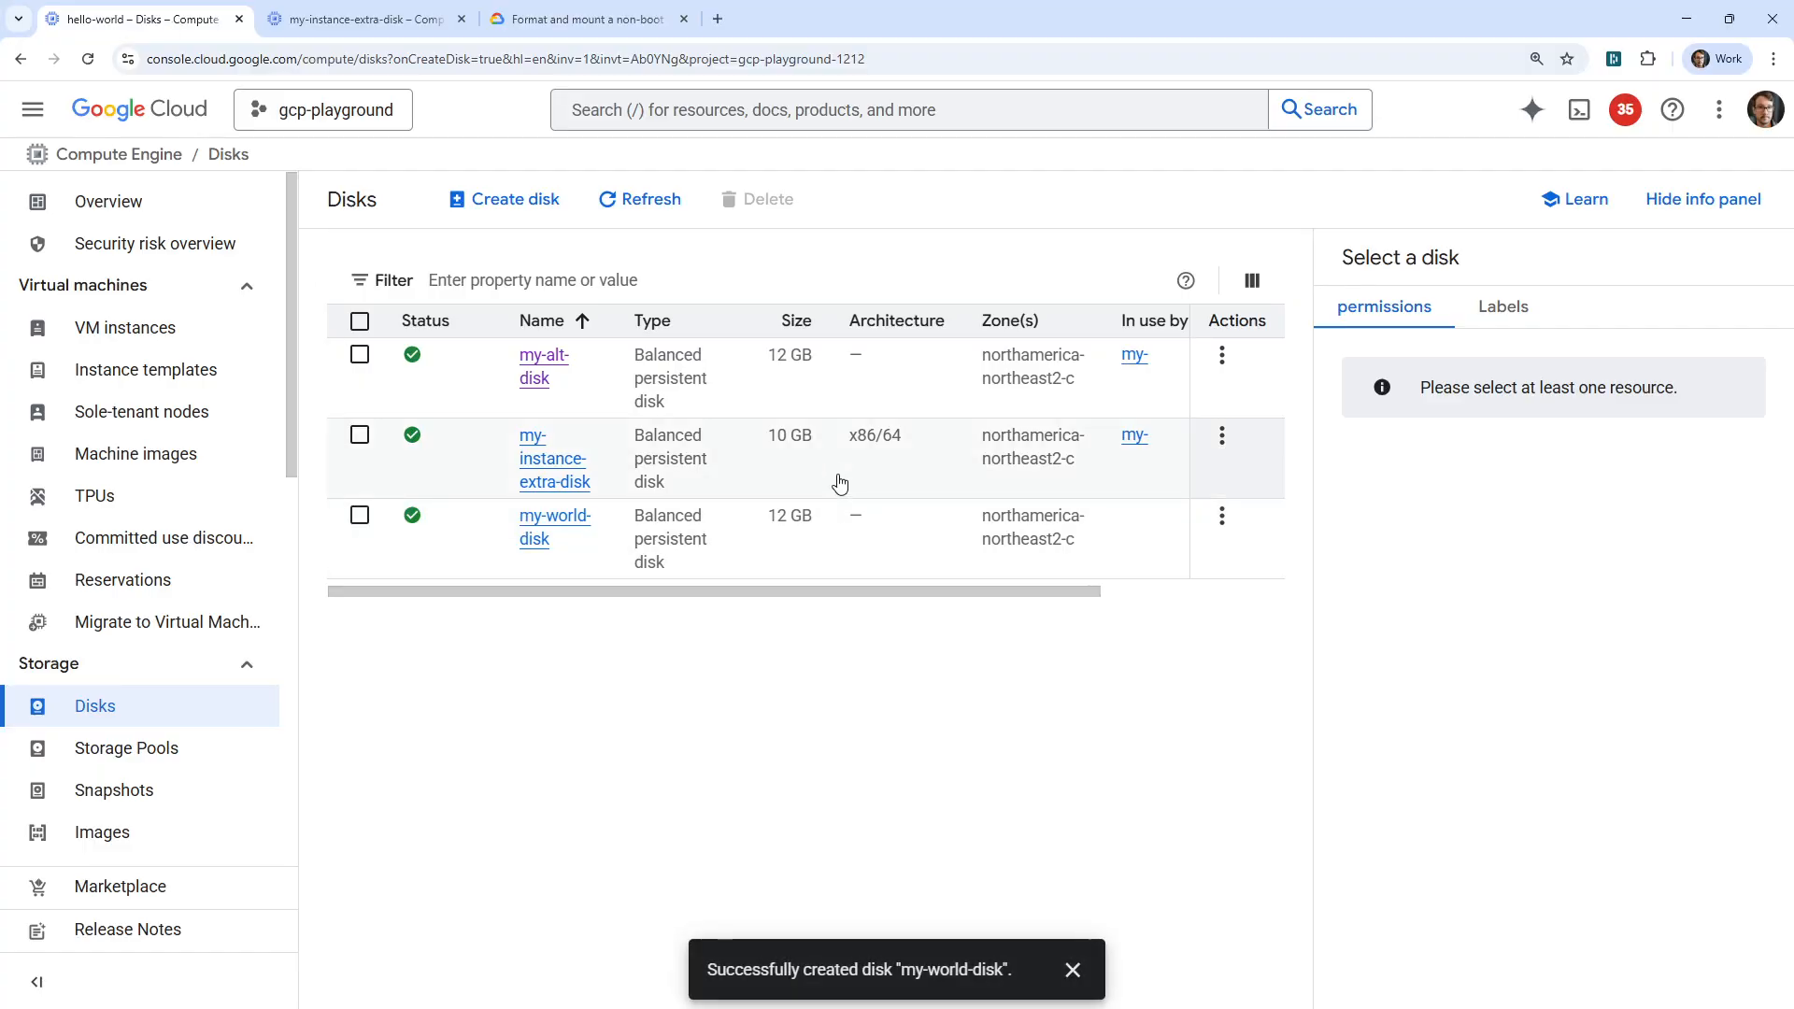